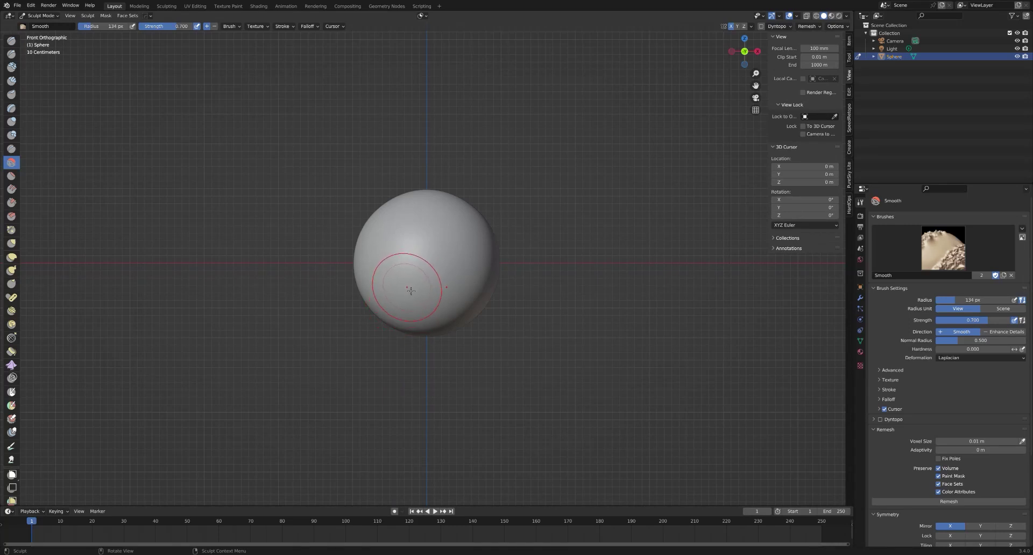
In Right view, switch to the Grab brush and raise its radius to 340 px
key("KP_3")
key("g")
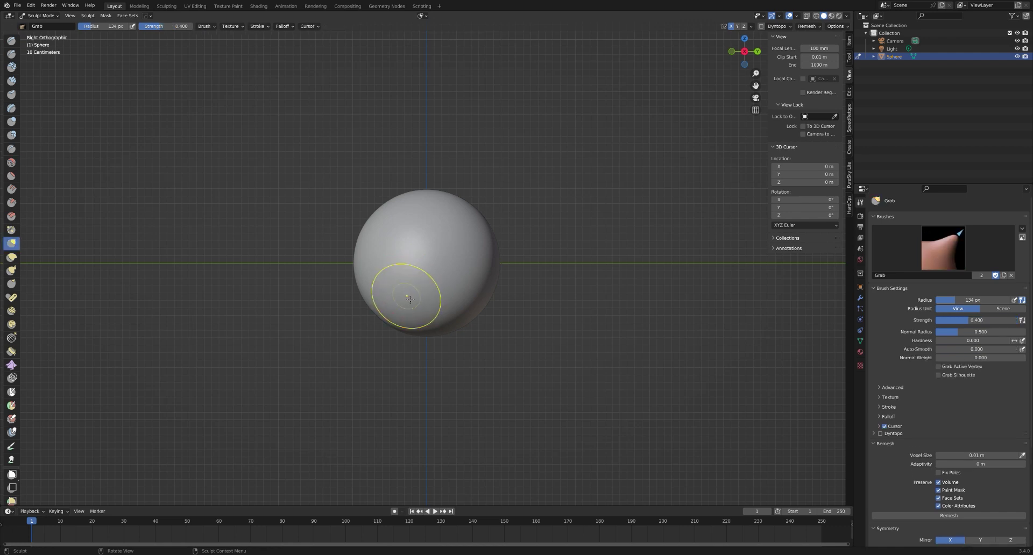
right_click(516, 189)
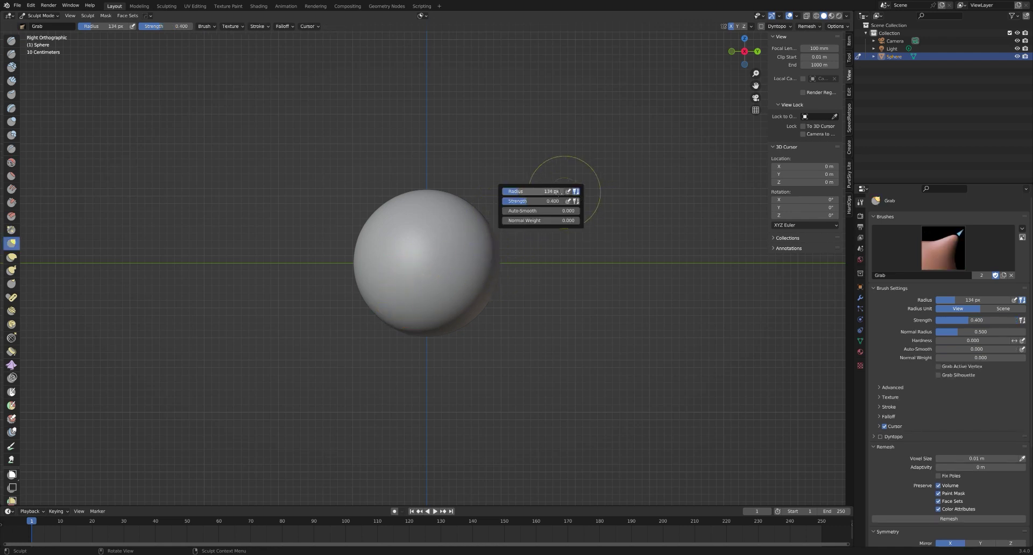
left_click_drag(516, 192, 565, 190)
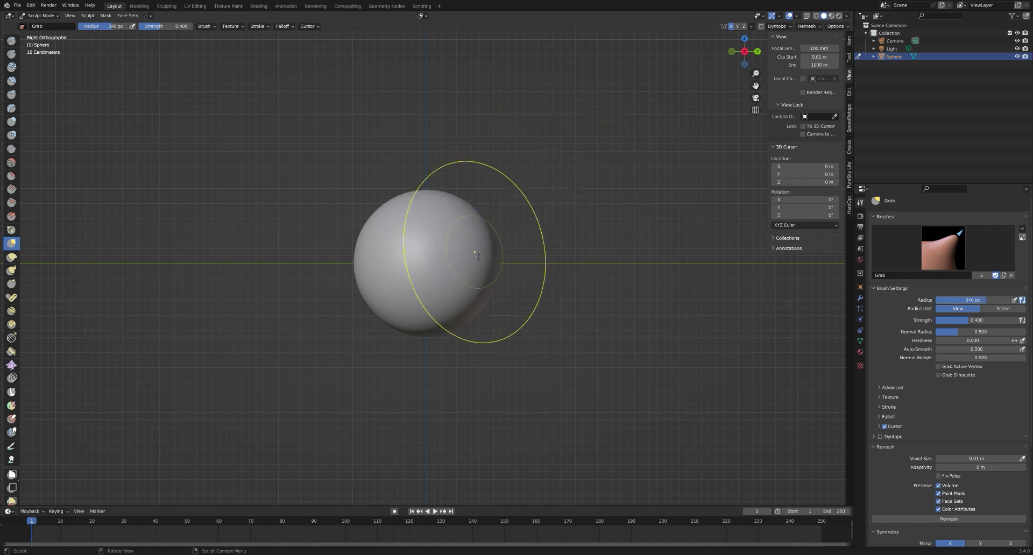
Drag the sphere's lower right into a long tail and shape its edges into a teardrop
left_click_drag(485, 292, 725, 347)
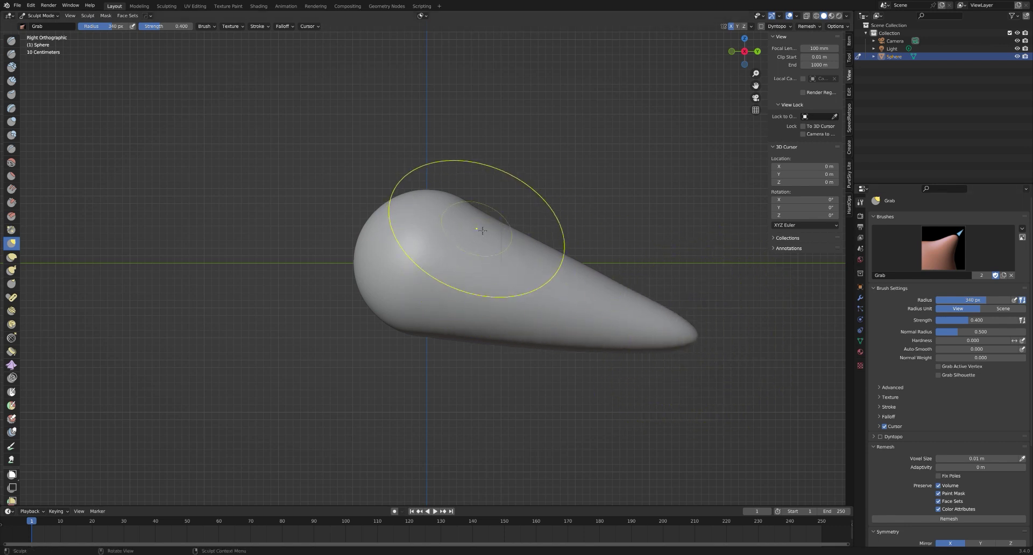
mouse_move(483, 229)
left_mouse_down()
mouse_move(504, 207)
mouse_move(496, 197)
left_mouse_up()
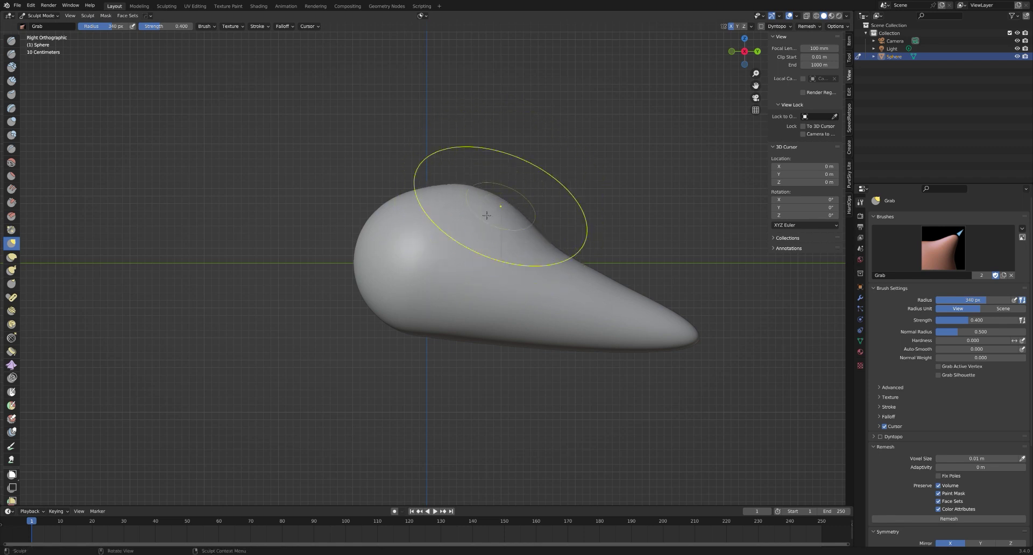
left_click_drag(404, 212, 398, 205)
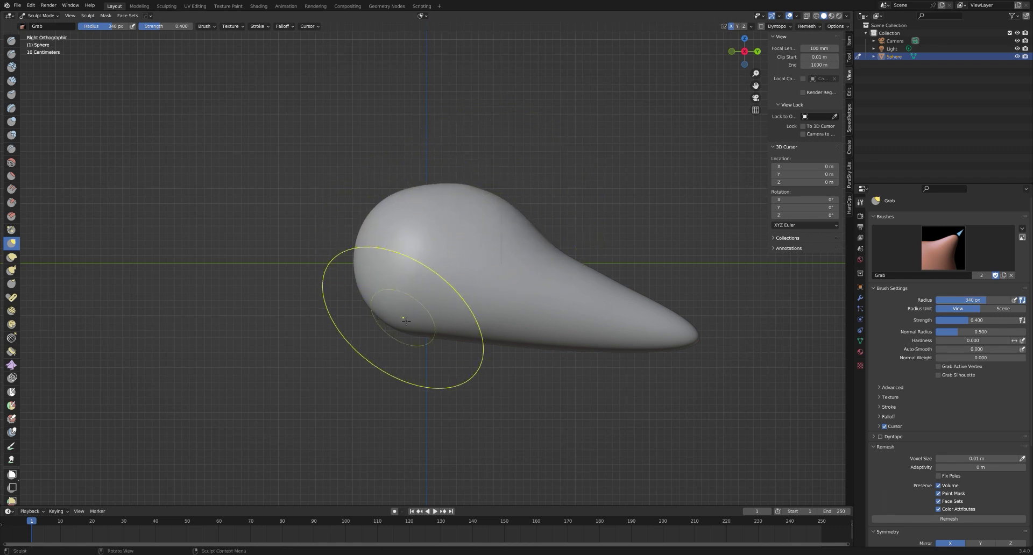
left_click_drag(376, 323, 393, 347)
key("KP_1")
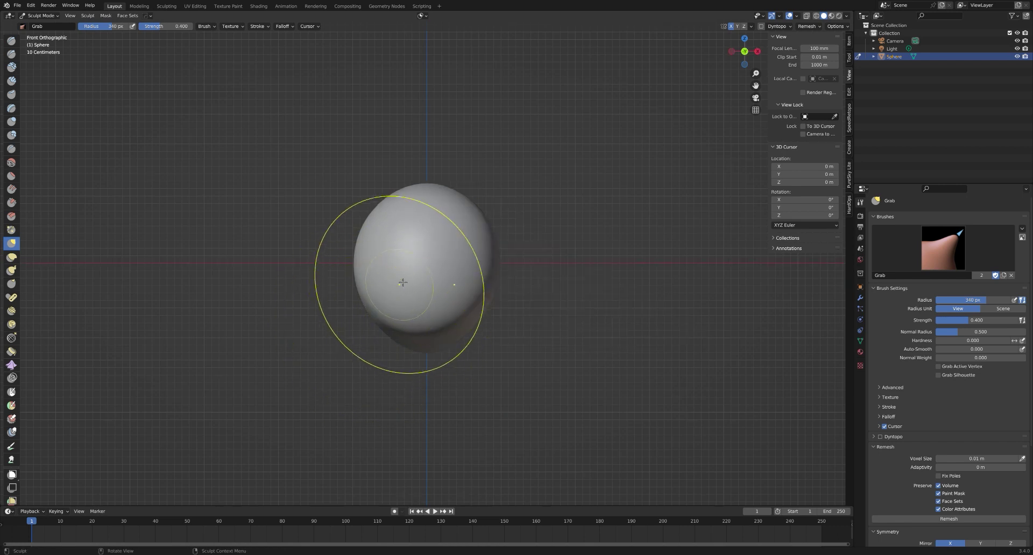
key("KP_3")
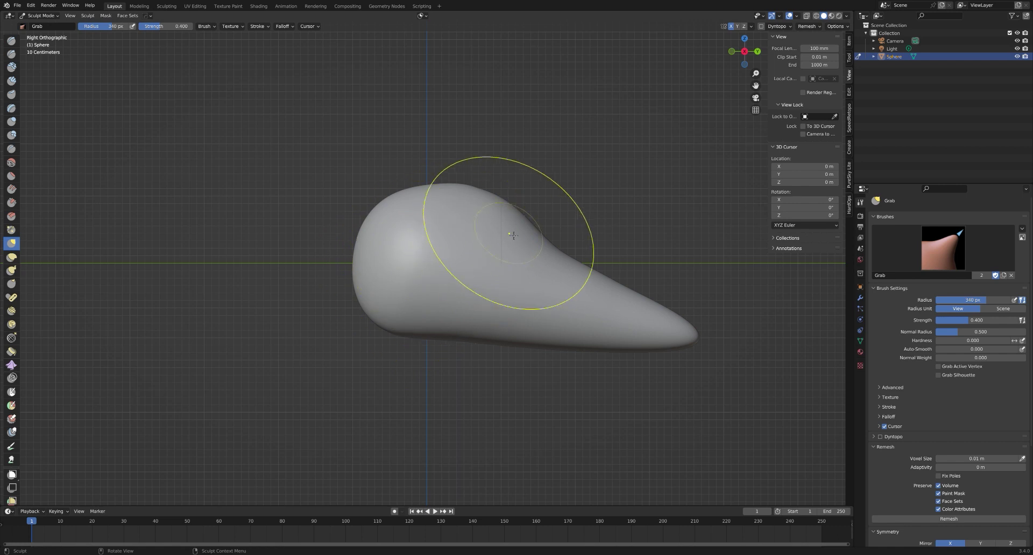
Shrink the brush radius to 110 px, try and undo a top-left knob, then select the Mask brush
right_click(295, 316)
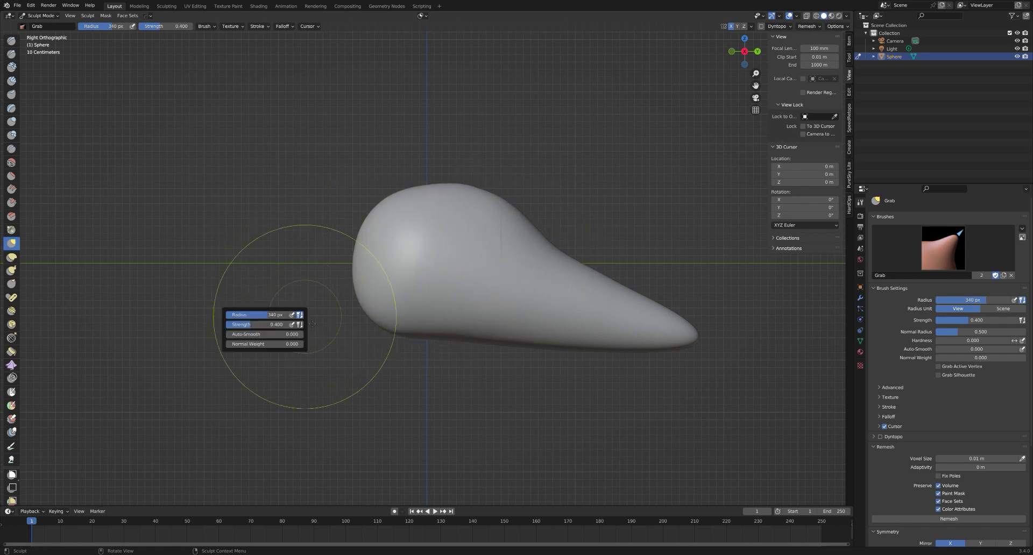
left_click_drag(285, 316, 244, 317)
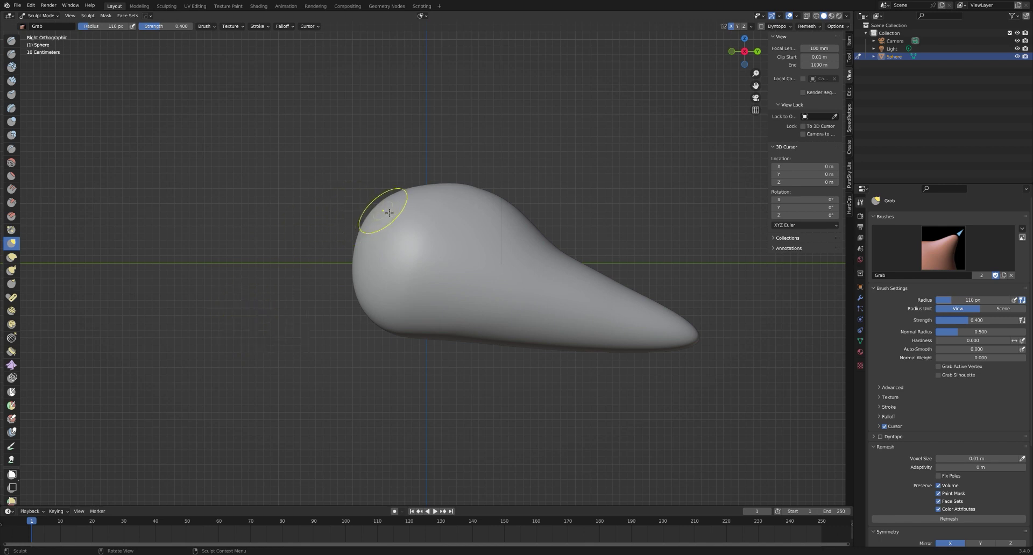
left_click_drag(378, 198, 383, 190)
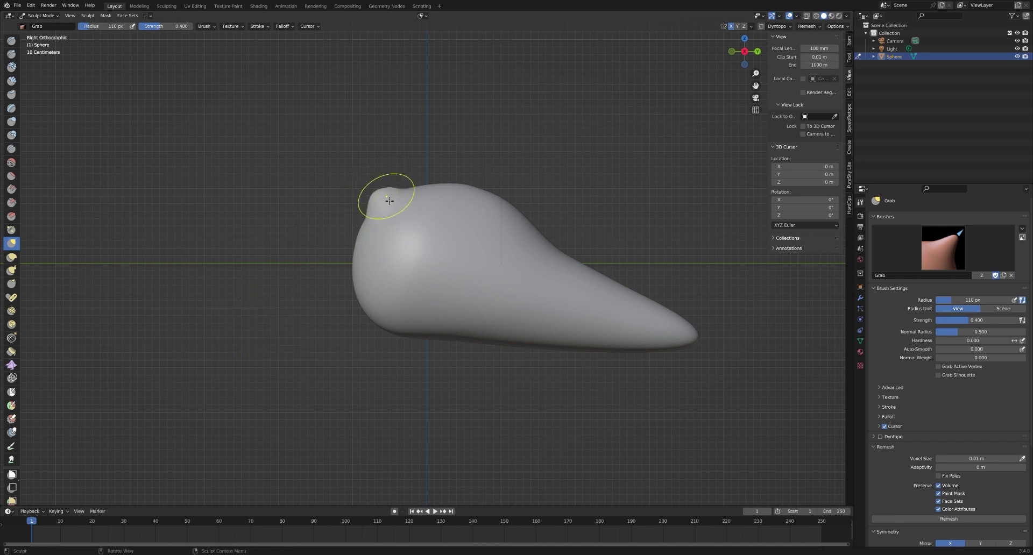
key("ctrl+z")
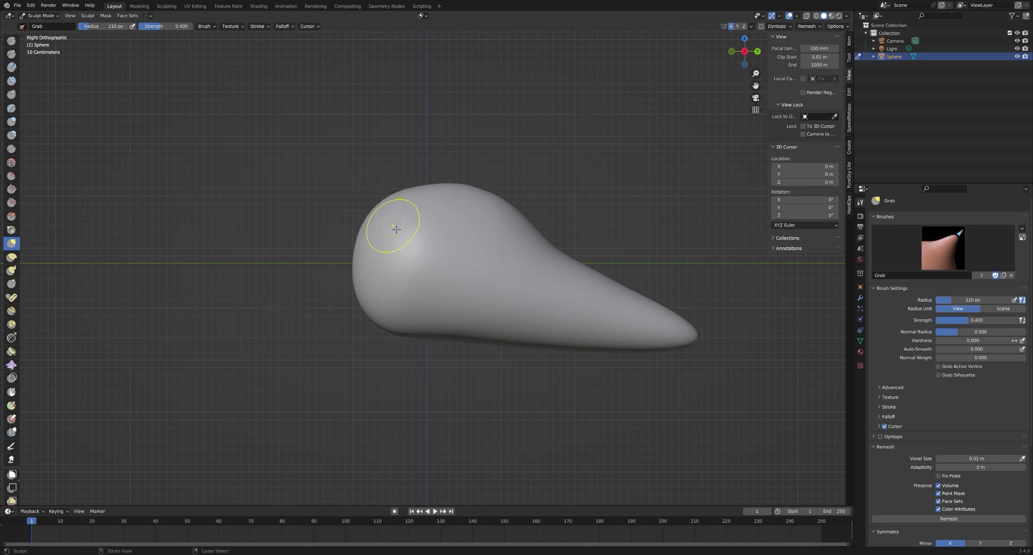
key("KP_1")
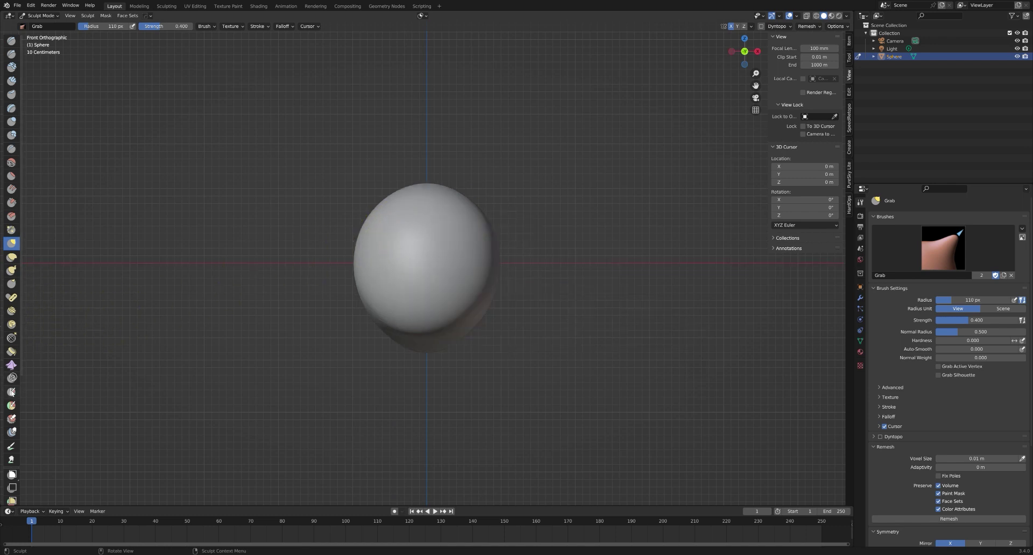
left_click(11, 392)
Set the Mask brush to 50 px radius and 0.828 strength, and mask the top of the rounded end
right_click(226, 286)
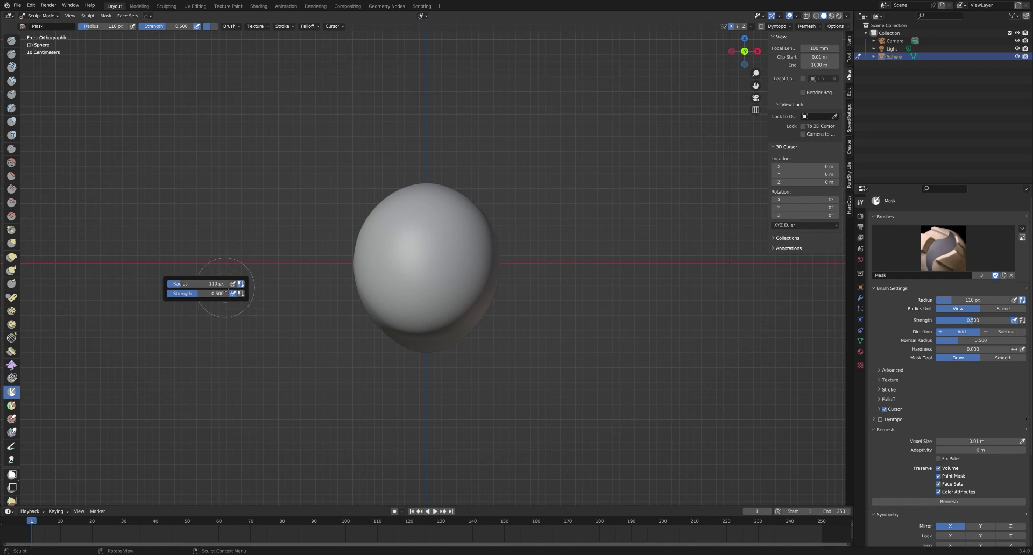
left_click_drag(218, 288, 205, 287)
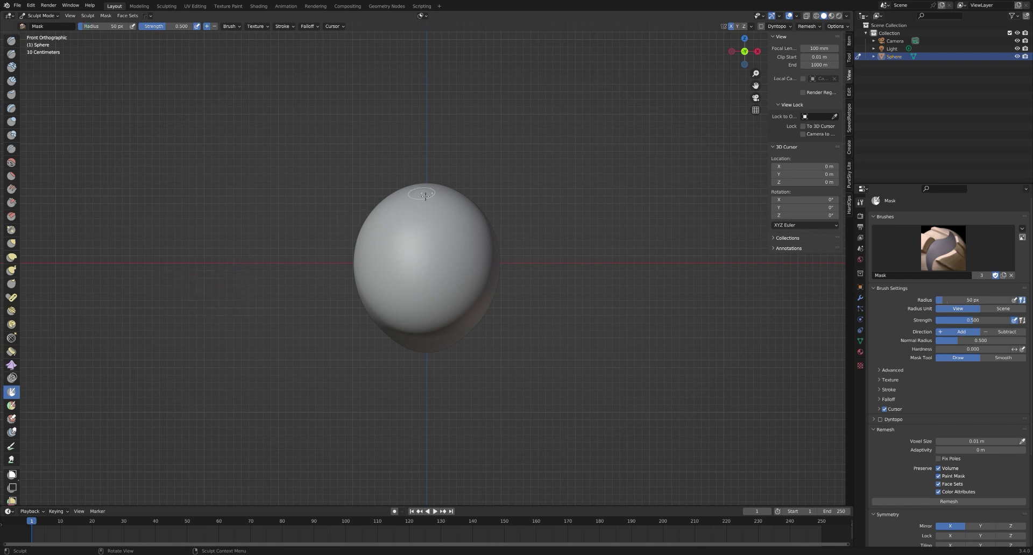
left_click_drag(424, 197, 428, 197)
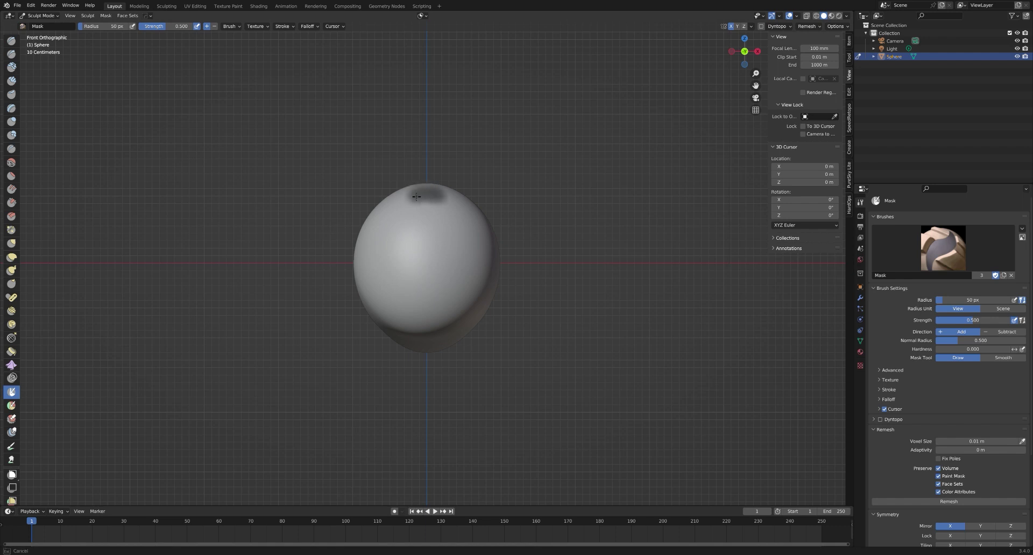
right_click(405, 212)
left_click_drag(363, 215, 423, 194)
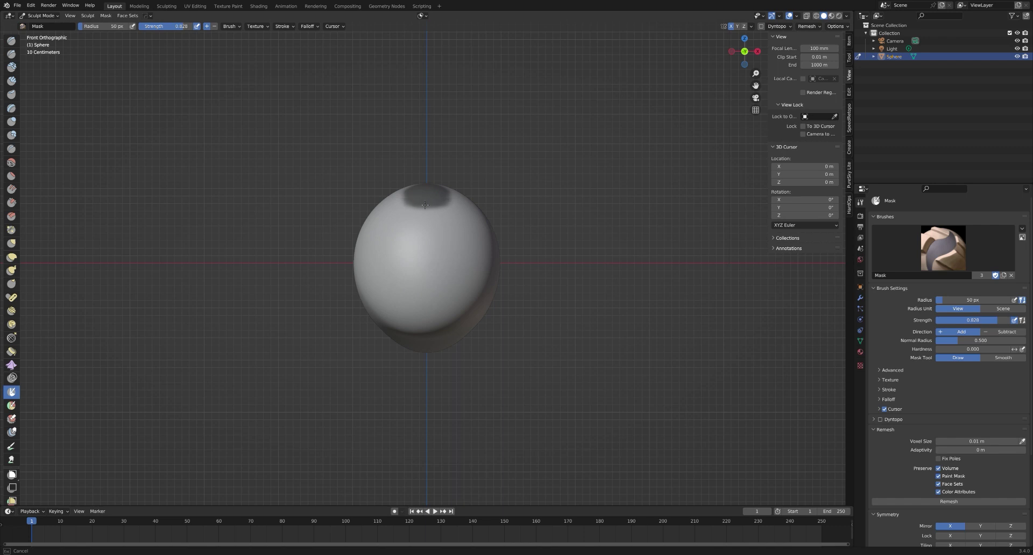
left_click_drag(408, 202, 440, 206)
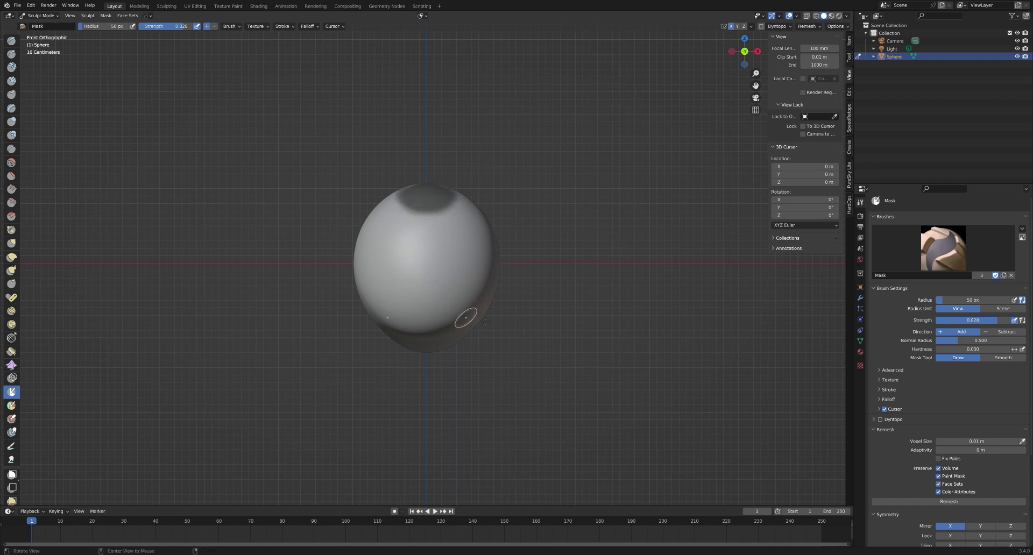
mouse_move(509, 326)
middle_mouse_down()
mouse_move(571, 378)
mouse_move(559, 389)
middle_mouse_up()
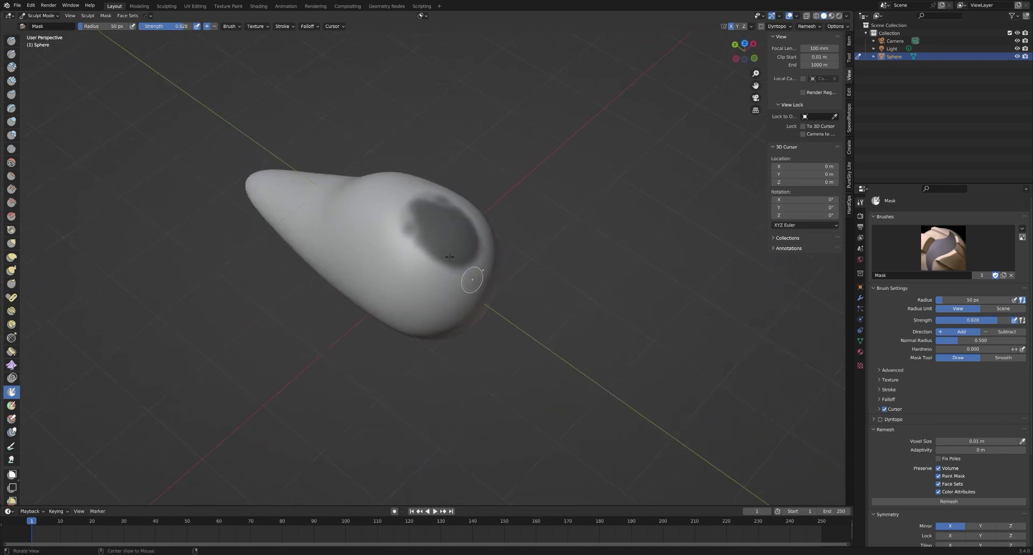
mouse_move(430, 222)
left_mouse_down()
mouse_move(418, 228)
mouse_move(430, 230)
mouse_move(416, 210)
mouse_move(413, 242)
left_mouse_up()
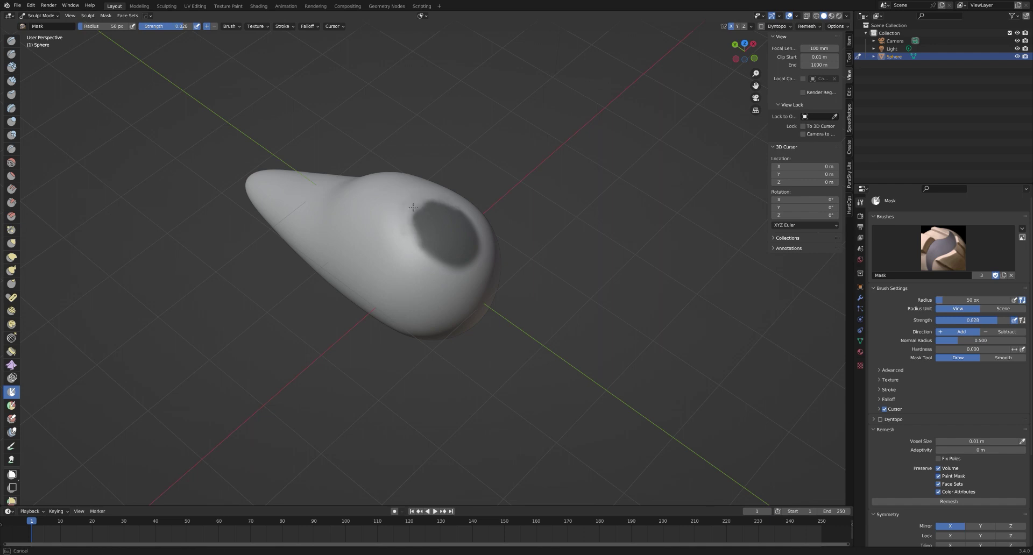
left_click_drag(412, 207, 412, 215)
key("KP_3")
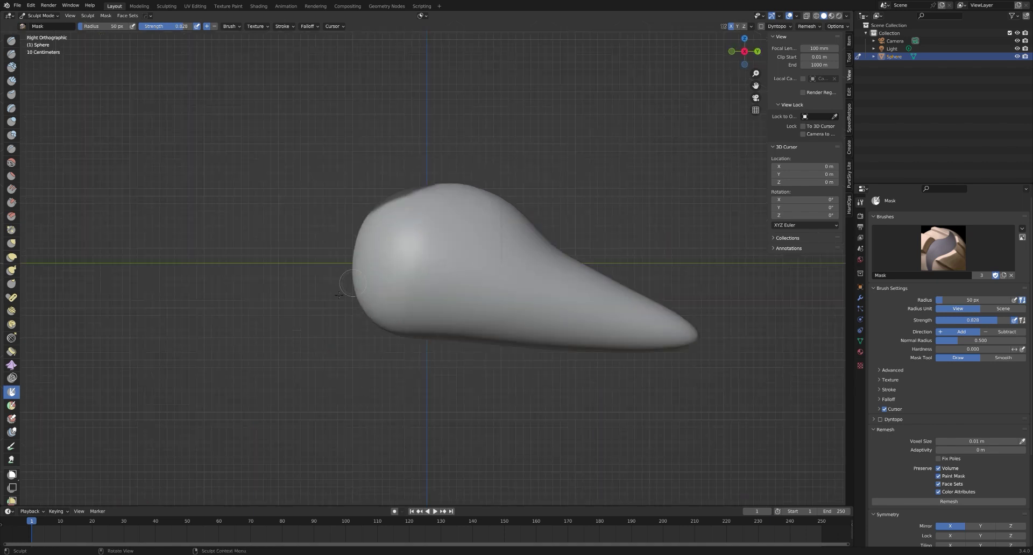
Switch to the Grab brush at 192 px radius and pull the unmasked top slightly upward
key("g")
right_click(261, 326)
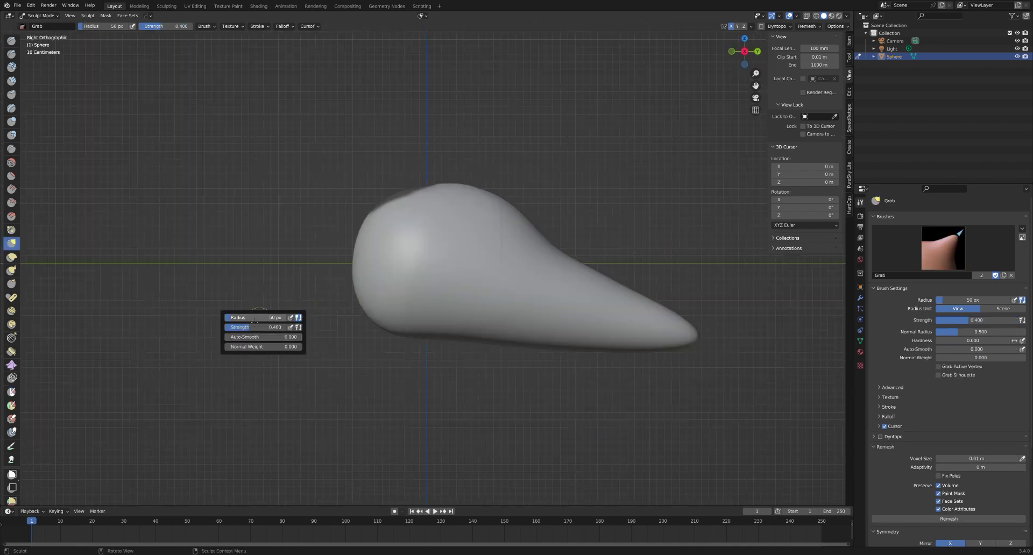
left_click_drag(254, 321, 323, 319)
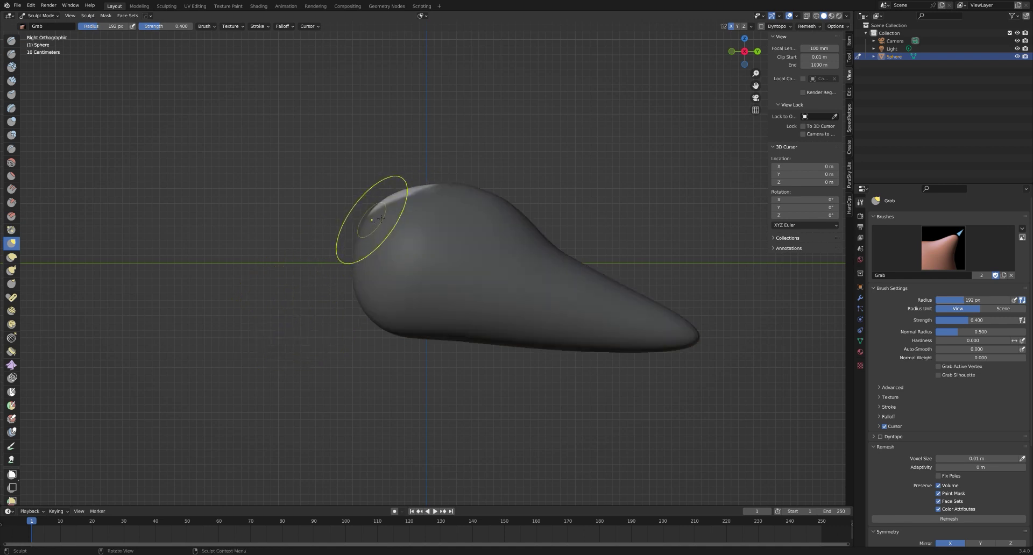
mouse_move(369, 253)
middle_mouse_down()
mouse_move(372, 323)
mouse_move(385, 228)
middle_mouse_up()
left_click_drag(396, 212, 313, 167)
Pull the unmasked top up into a horn in front and side views, and round its tip
key("KP_1")
mouse_move(422, 172)
left_mouse_down()
mouse_move(403, 164)
mouse_move(416, 151)
left_mouse_up()
key("KP_3")
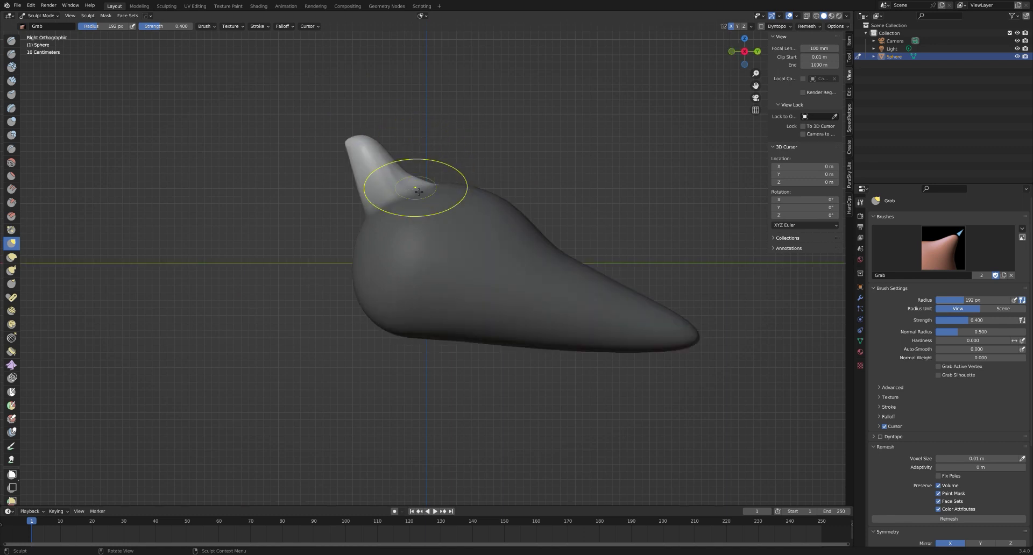
left_click_drag(365, 177, 401, 156)
mouse_move(399, 160)
left_mouse_down()
mouse_move(421, 146)
mouse_move(417, 154)
left_mouse_up()
left_click_drag(376, 147, 366, 139)
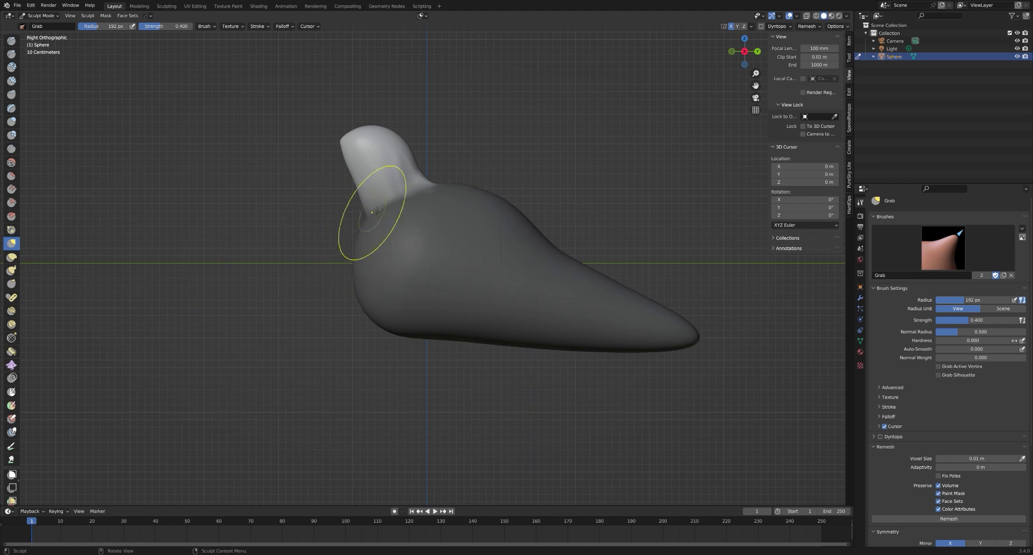
left_click_drag(353, 166, 349, 143)
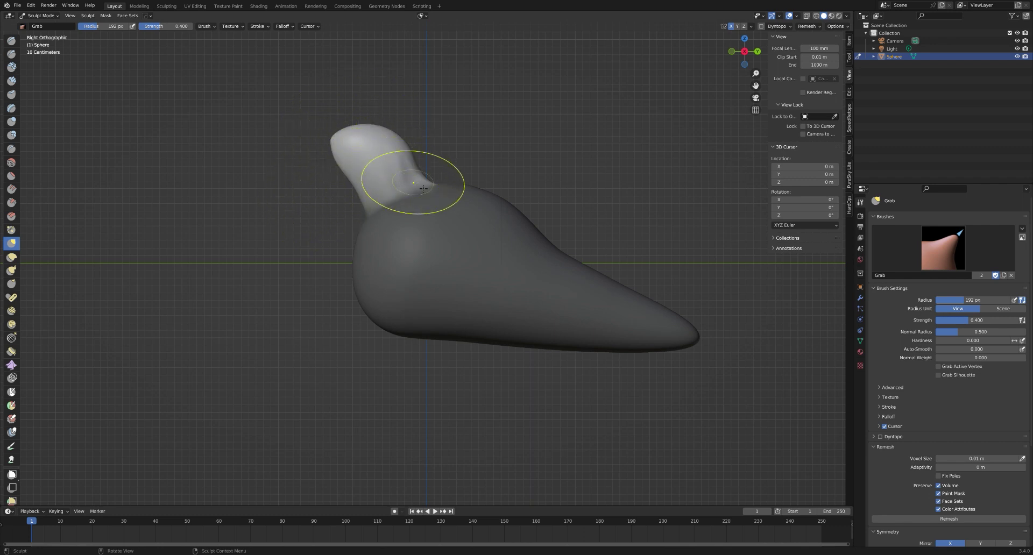
Reshape the neck base and the head's right side, then shrink the brush radius
left_click_drag(427, 176, 403, 185)
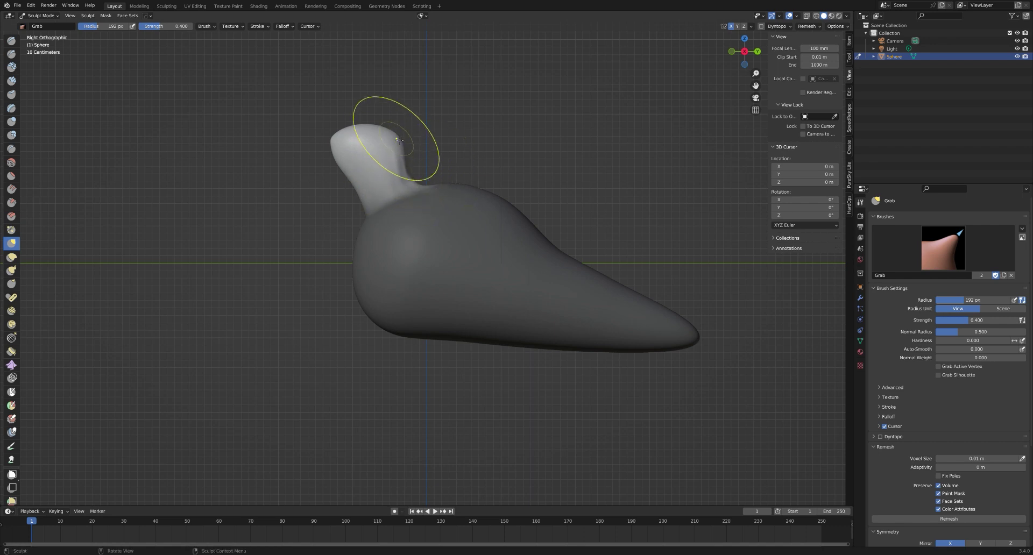
mouse_move(397, 139)
left_mouse_down()
mouse_move(378, 119)
mouse_move(341, 143)
mouse_move(341, 172)
left_mouse_up()
right_click(287, 187)
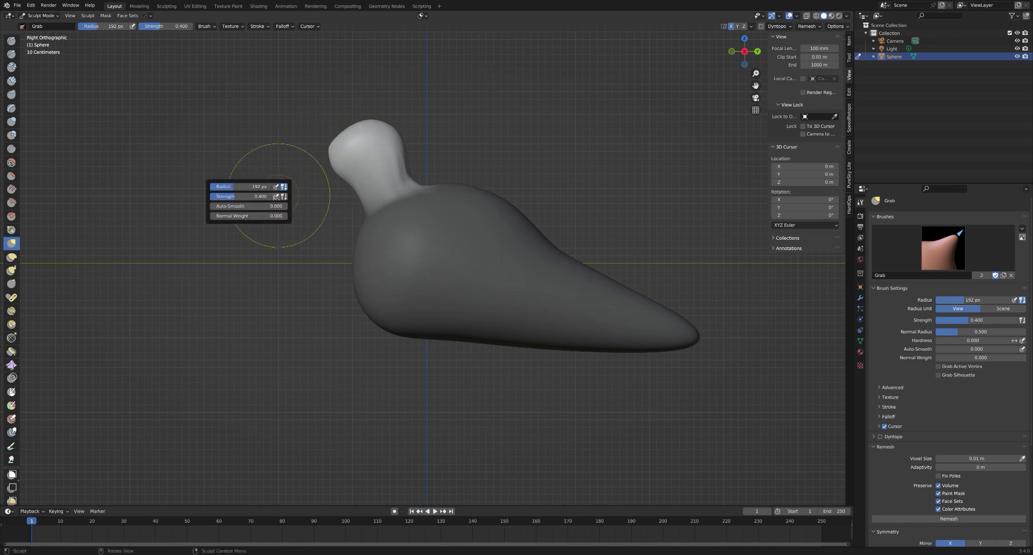
left_click_drag(262, 188, 245, 188)
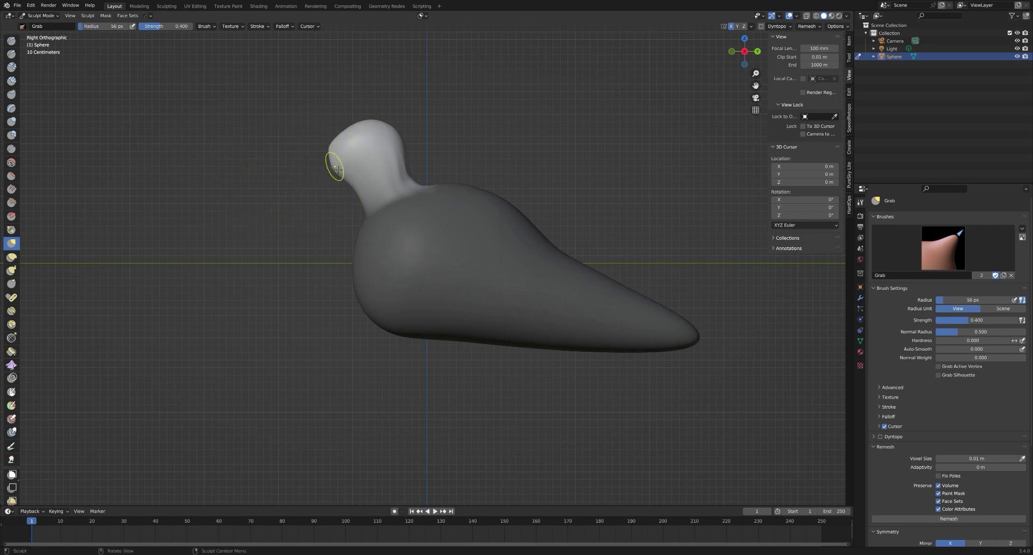
Pull a small beak-like bump from the head's lower left and flatten its front
mouse_move(334, 162)
left_mouse_down()
mouse_move(323, 173)
mouse_move(335, 175)
left_mouse_up()
left_click_drag(334, 167, 329, 155)
mouse_move(332, 153)
left_mouse_down()
mouse_move(322, 190)
mouse_move(330, 147)
left_mouse_up()
Enlarge the Grab radius to 204 px and reshape the forehead, head tip and neck
right_click(261, 188)
left_click_drag(269, 189, 289, 189)
mouse_move(341, 144)
left_mouse_down()
mouse_move(330, 130)
mouse_move(336, 147)
mouse_move(341, 131)
left_mouse_up()
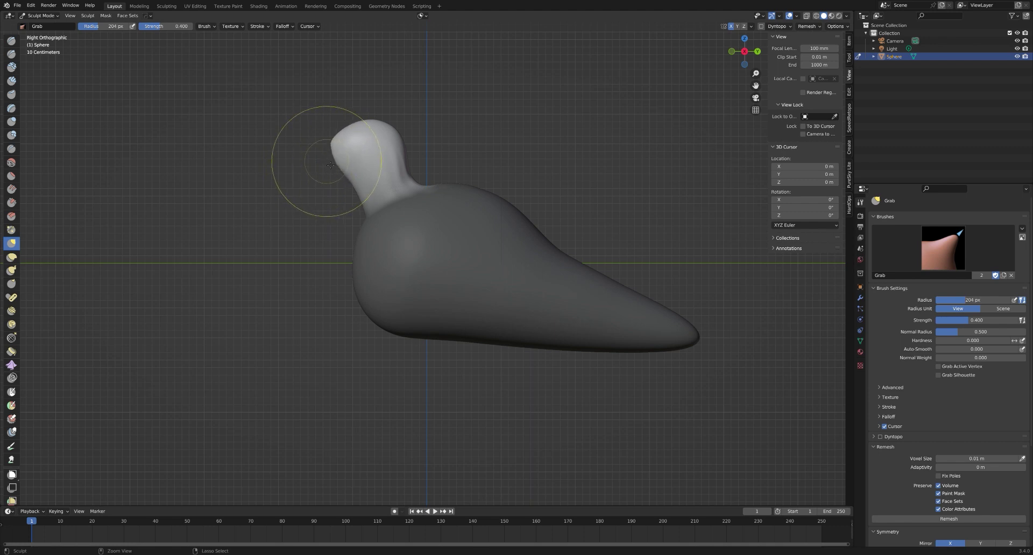
mouse_move(338, 150)
left_mouse_down()
mouse_move(355, 155)
mouse_move(350, 130)
left_mouse_up()
left_click_drag(340, 147, 336, 152)
left_click_drag(366, 216, 352, 186)
left_click_drag(349, 151, 353, 142)
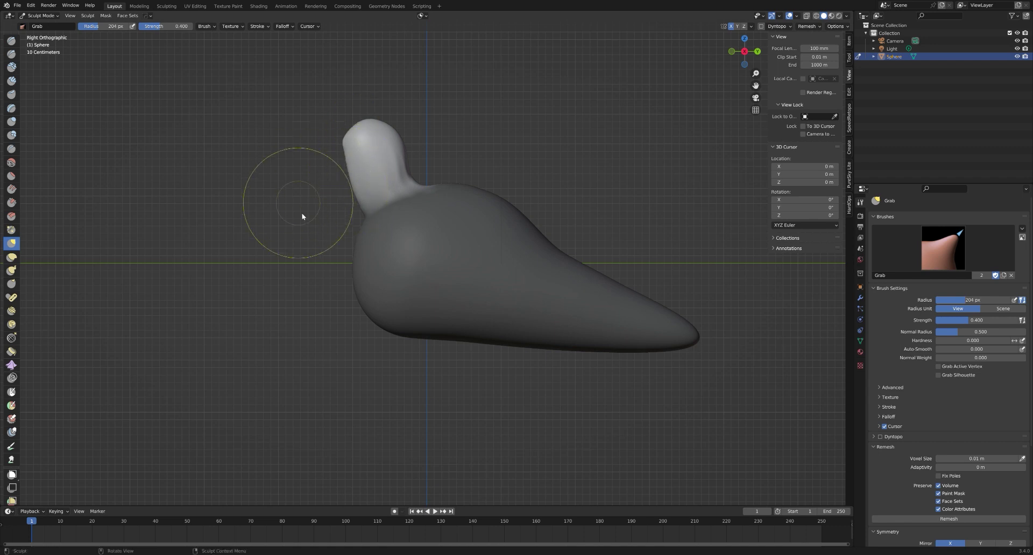
Shrink the radius to 109 px, slim the neck's left edge, and clear the mask with Alt+M
right_click(280, 212)
left_click_drag(269, 209, 245, 208)
mouse_move(351, 185)
left_mouse_down()
mouse_move(369, 182)
mouse_move(363, 199)
left_mouse_up()
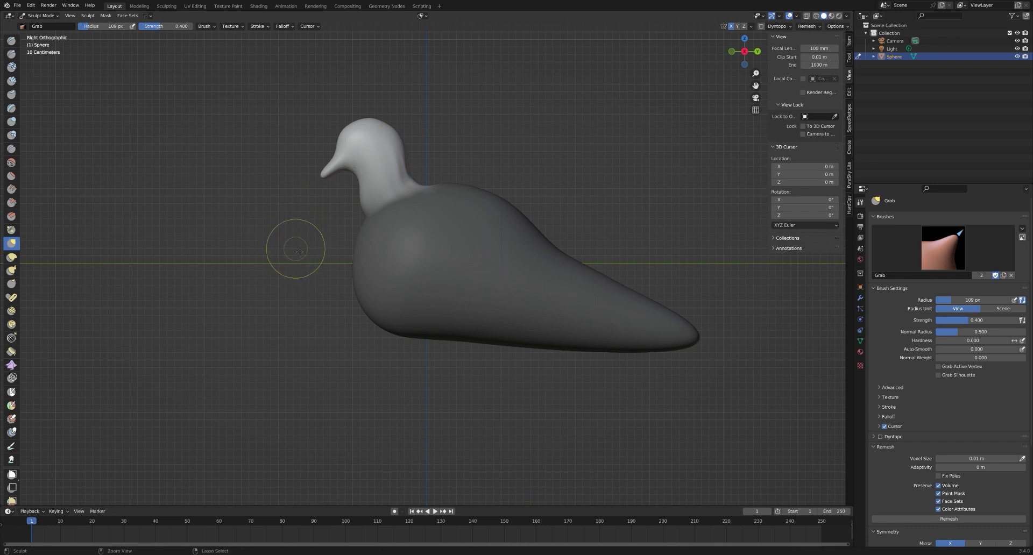
key("alt+m")
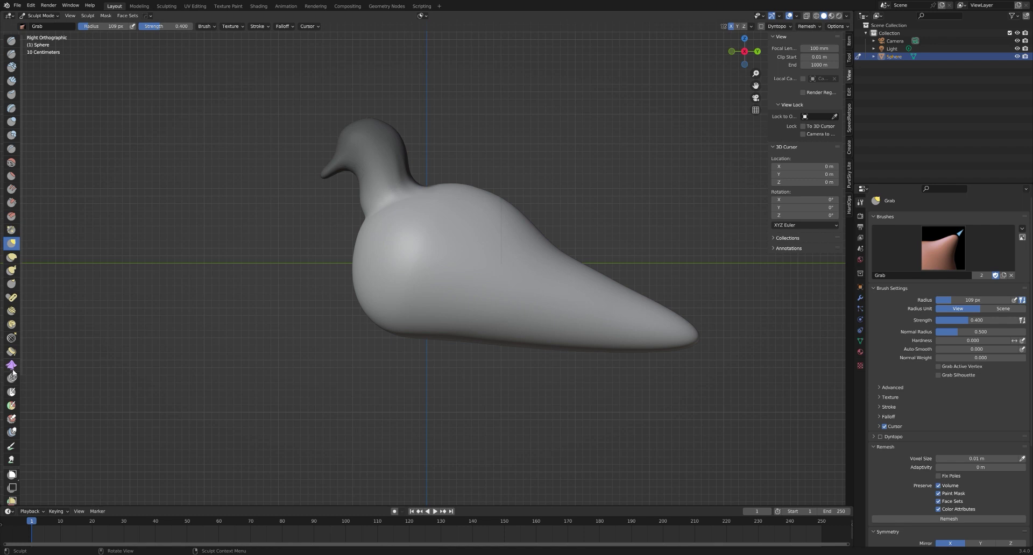
Select the Mask brush and paint mask along the head and down to the neck's base
left_click(12, 393)
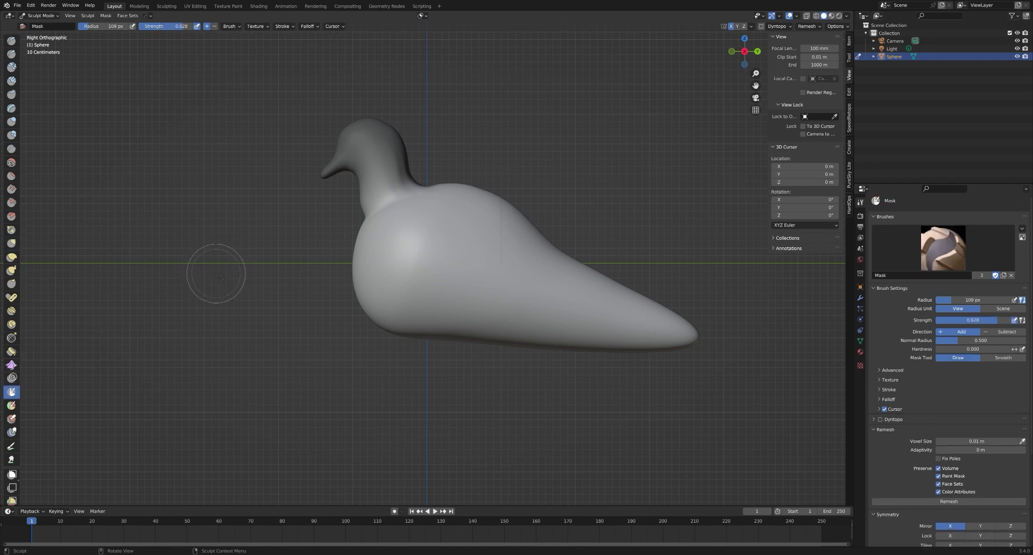
mouse_move(370, 164)
left_mouse_down("ctrl")
mouse_move(385, 175)
mouse_move(363, 141)
left_mouse_up("ctrl")
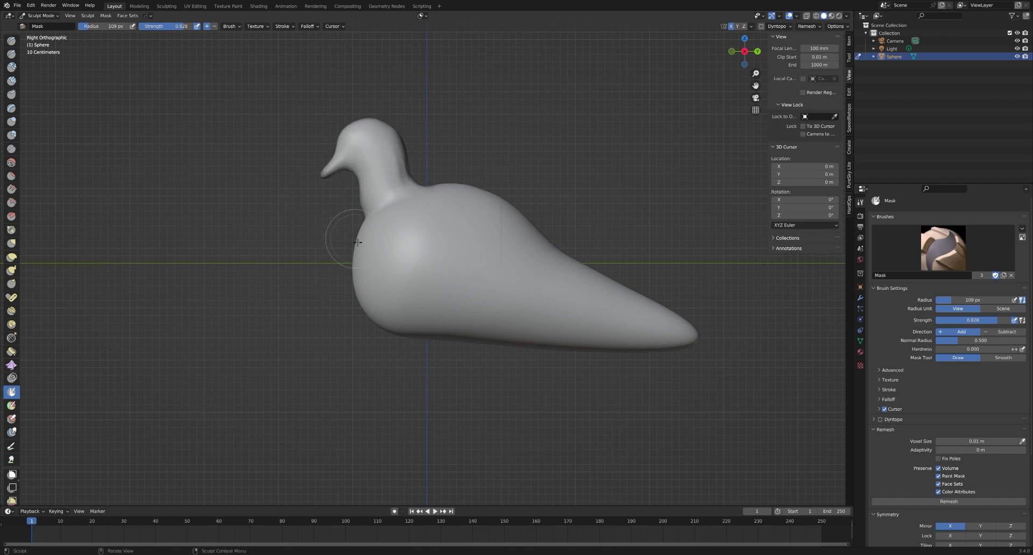
key("KP_1")
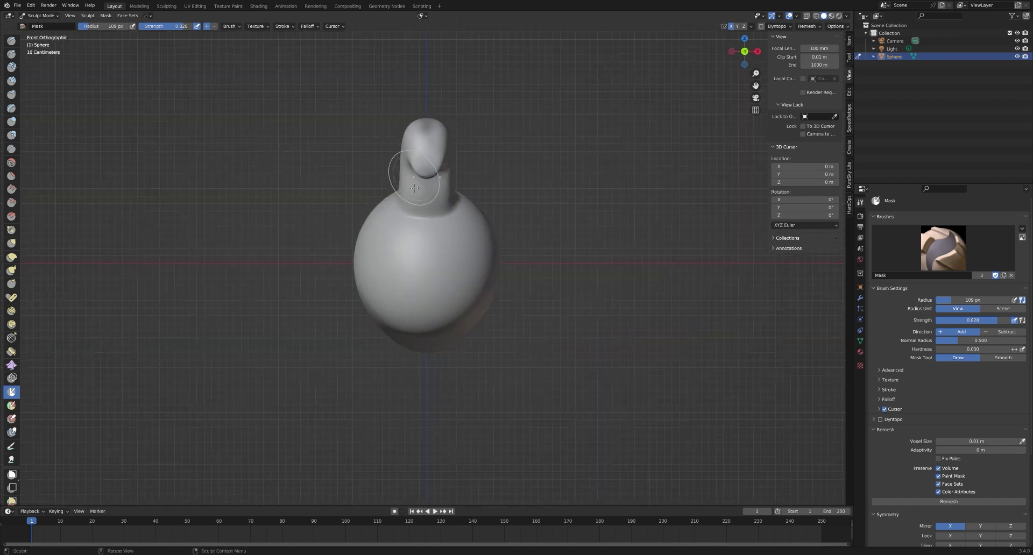
left_click_drag(410, 172, 445, 129)
left_click_drag(430, 186, 432, 213)
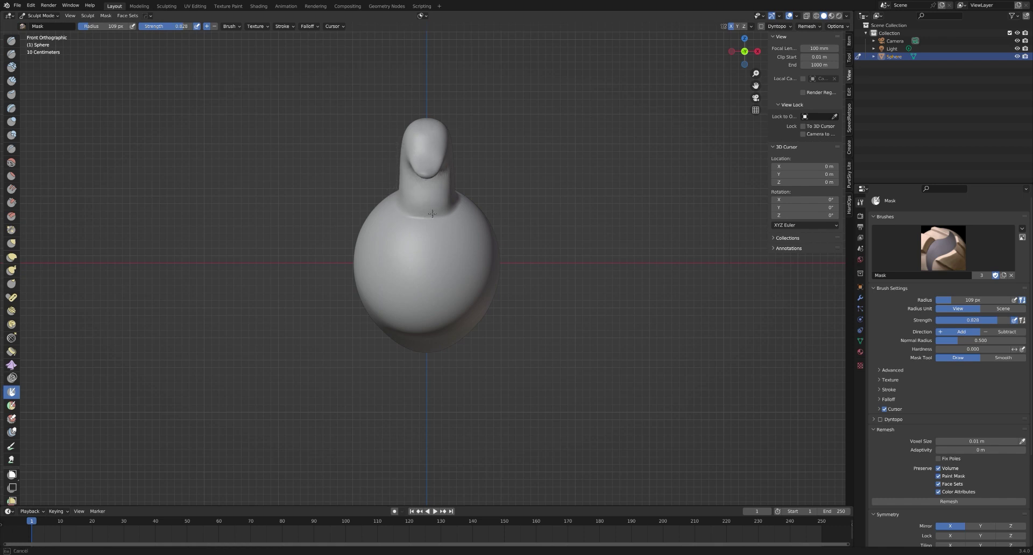
From orbited angles, mask the head, erase the neck patches, and mask the neck's right edge
mouse_move(431, 260)
middle_mouse_down()
mouse_move(471, 217)
mouse_move(468, 176)
middle_mouse_up()
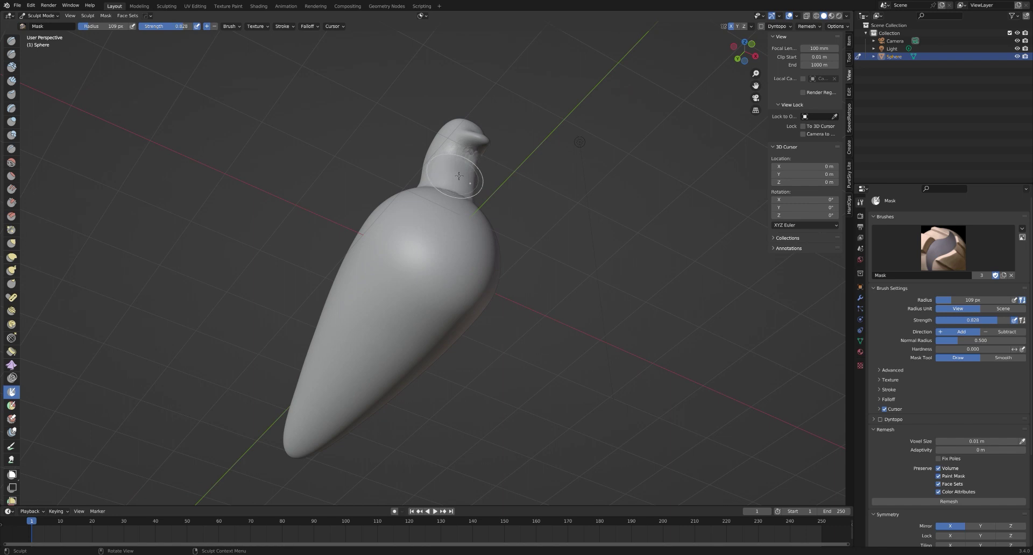
left_click_drag(459, 176, 469, 155)
middle_click_drag(404, 216, 471, 288)
mouse_move(451, 188)
left_mouse_down("ctrl")
mouse_move(422, 210)
mouse_move(442, 230)
left_mouse_up("ctrl")
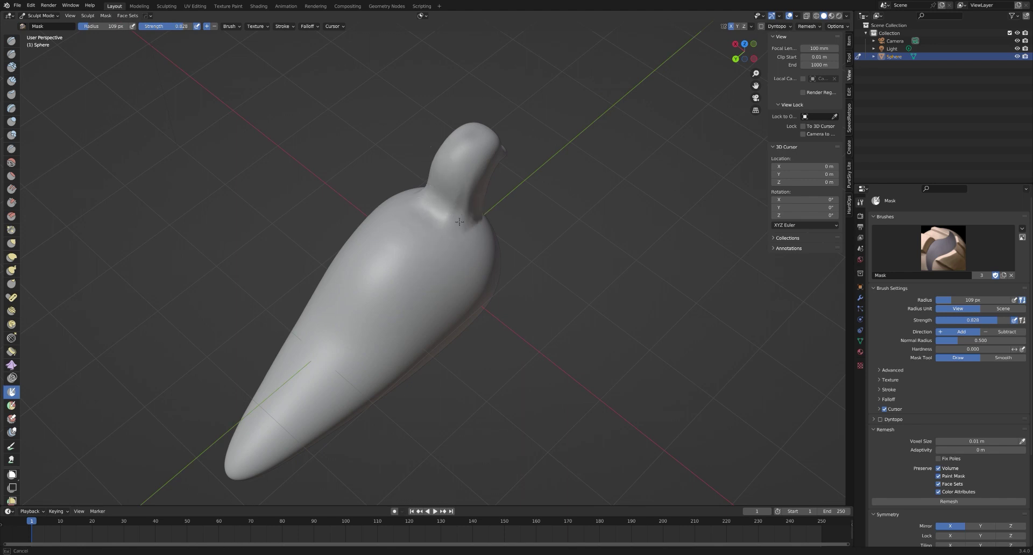
middle_click_drag(496, 237, 480, 209)
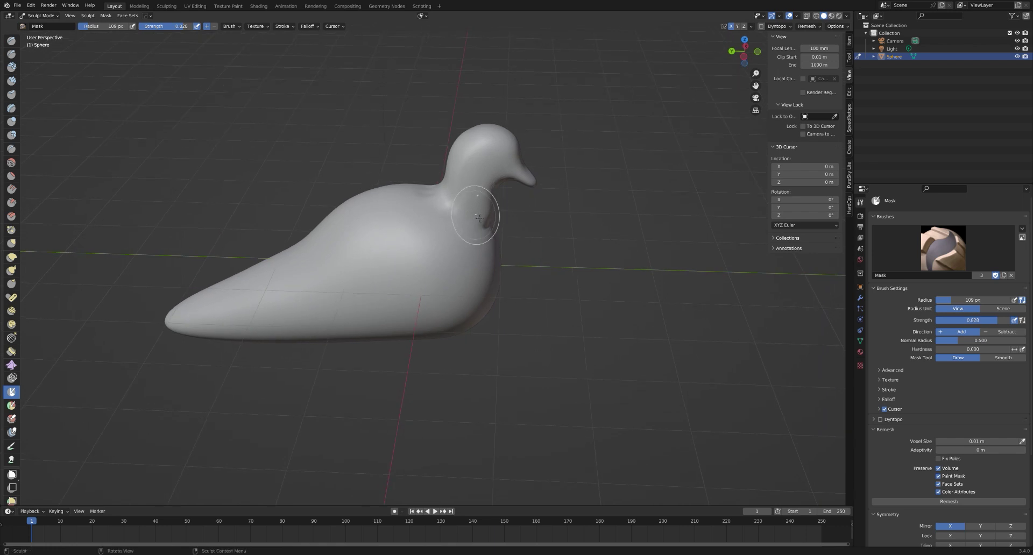
left_click_drag(484, 219, 497, 205)
left_click_drag(518, 172, 524, 186)
Switch to the Grab brush in Right view and enlarge its radius to 176 px
key("c")
key("KP_3")
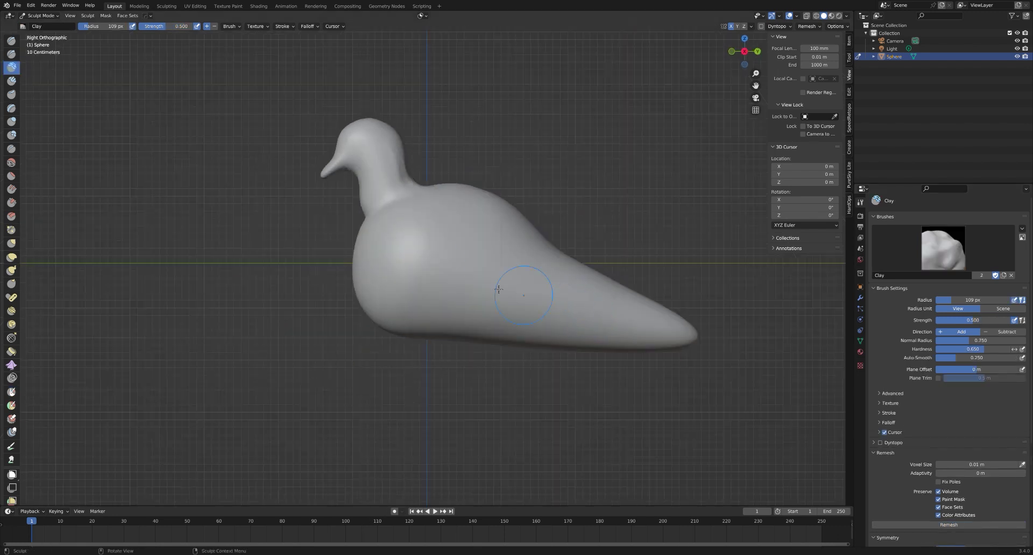
key("g")
right_click(261, 297)
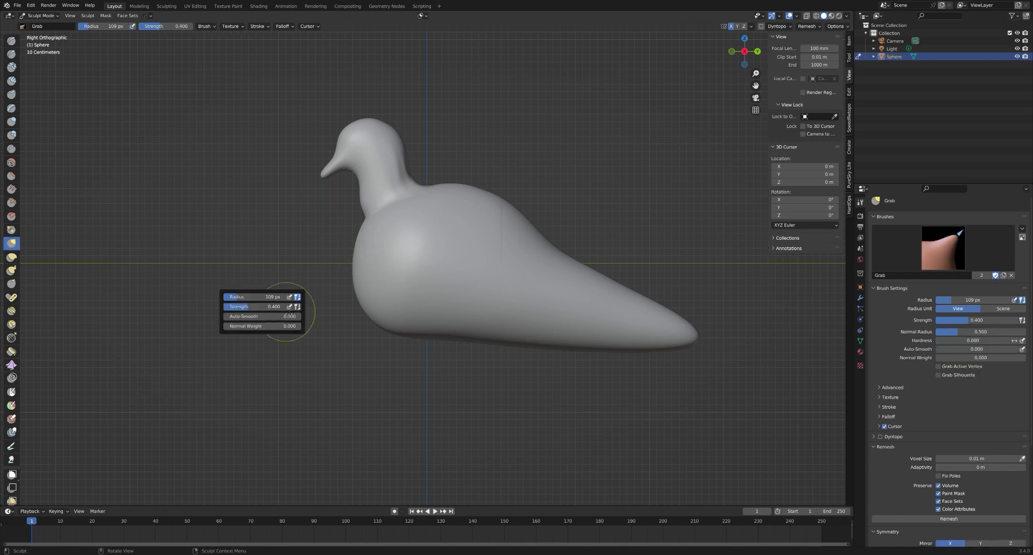
left_click_drag(264, 298, 283, 298)
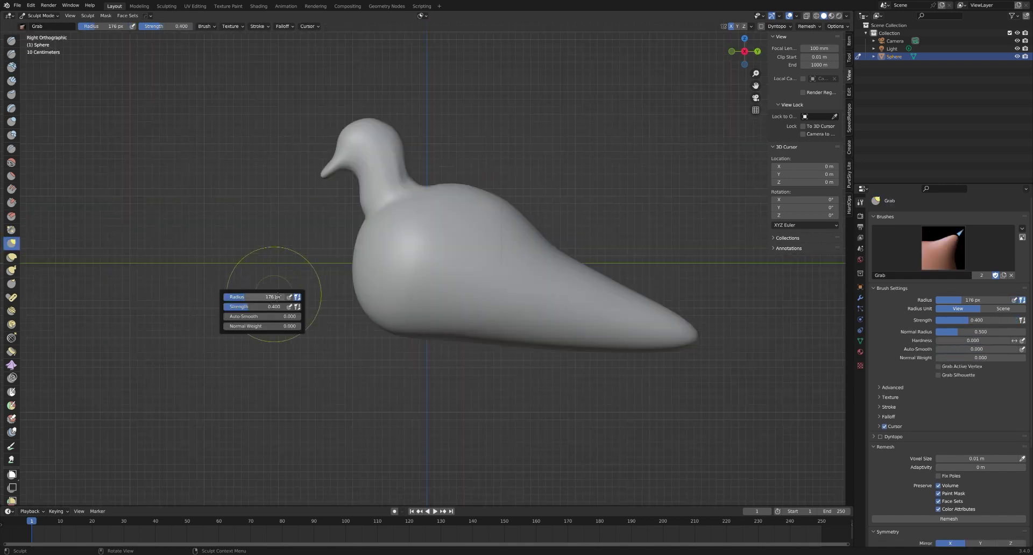
Pull the chest and neck outline outward for a fuller breast, then switch to front view
left_click_drag(358, 229, 348, 262)
left_click_drag(359, 211, 354, 217)
key("KP_1")
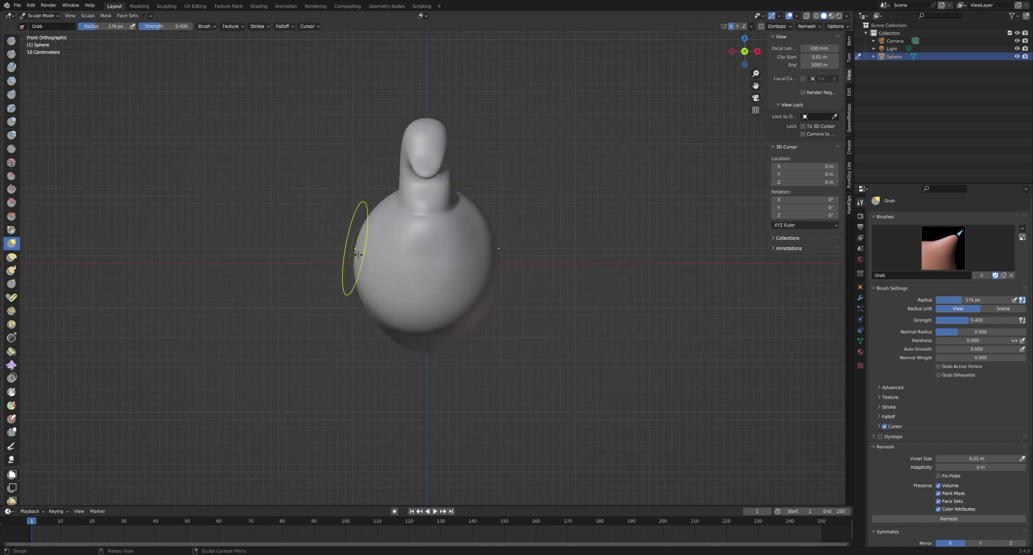
right_click(355, 272)
Switch to the Clay brush and build up clay around the neck and chest from several angles
key("c")
right_click(542, 252)
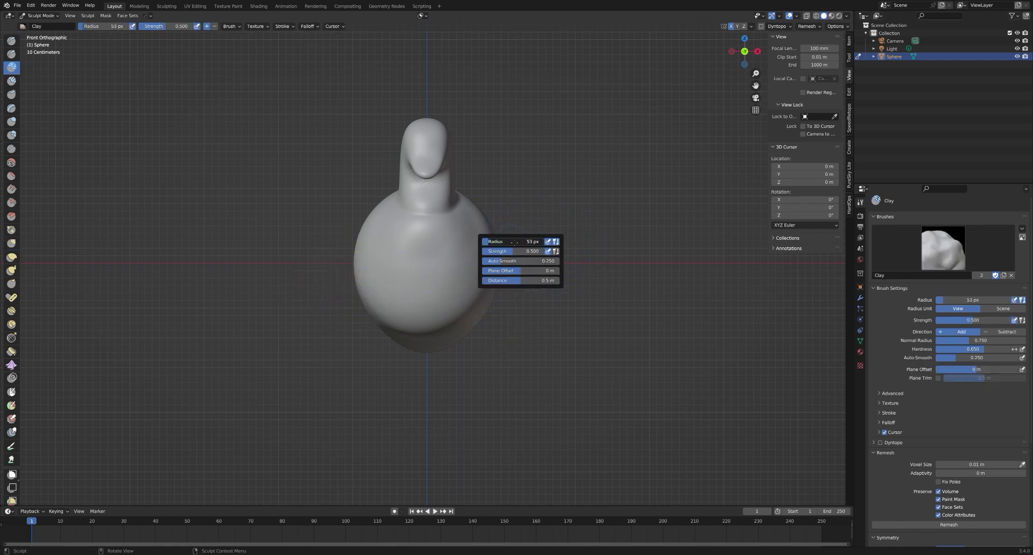
middle_click_drag(548, 239, 560, 269)
scroll(563, 253, "up", 2)
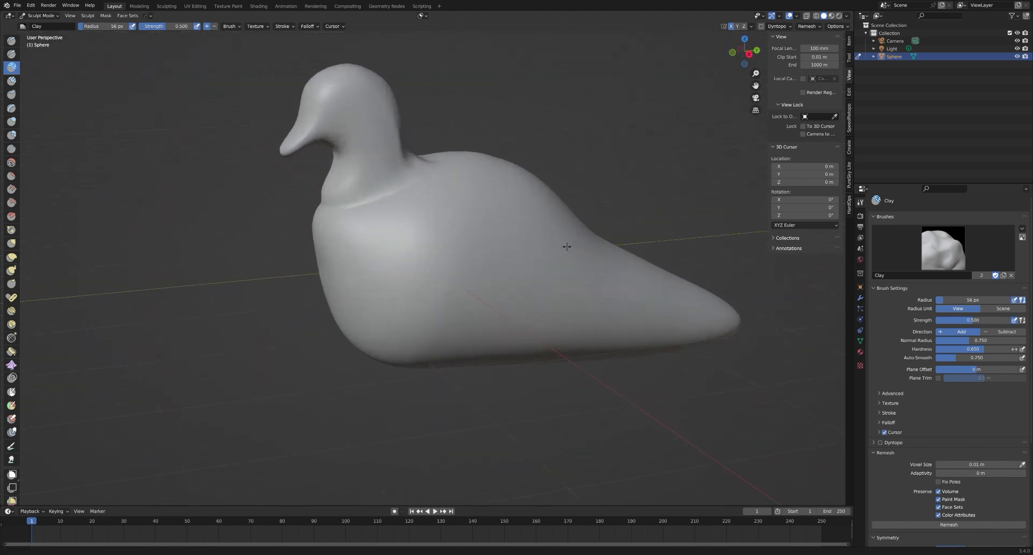
middle_click_drag(466, 310, 389, 252)
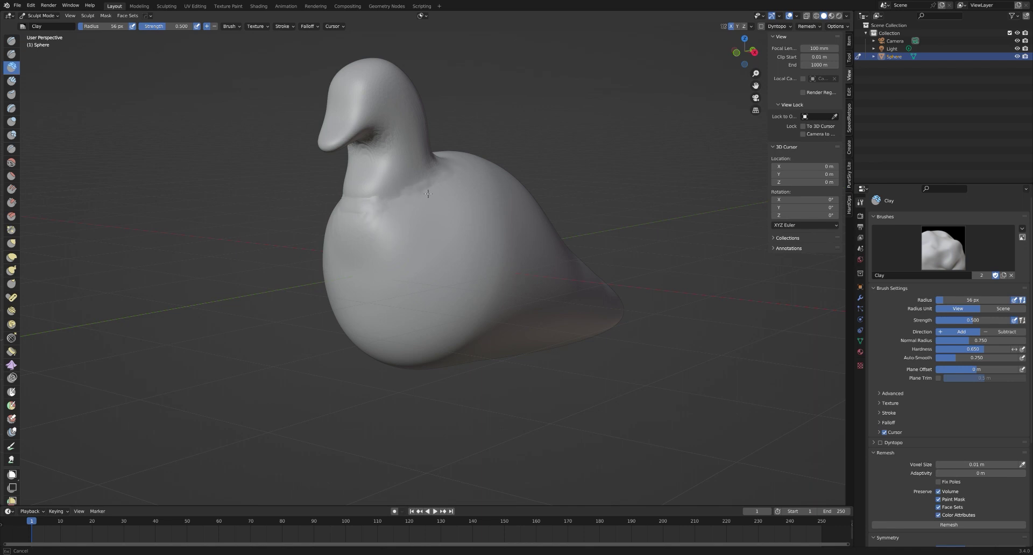
middle_click_drag(367, 247, 392, 147)
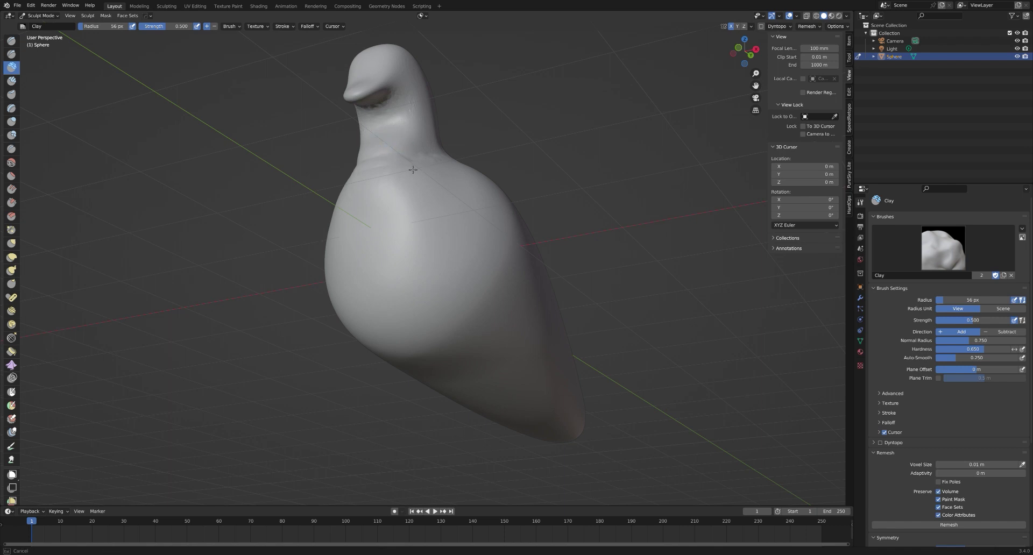
middle_click_drag(398, 184, 512, 155)
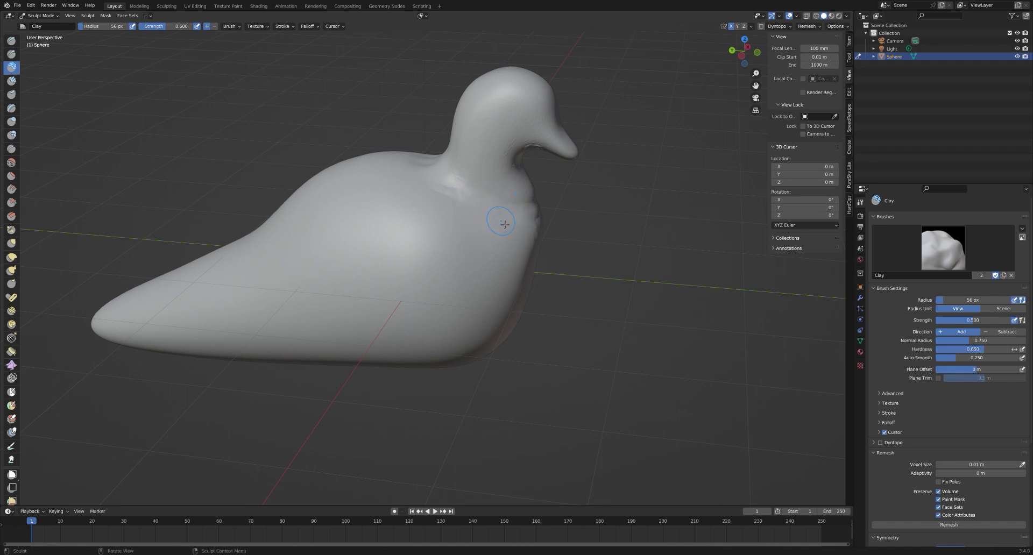
key("shift+s")
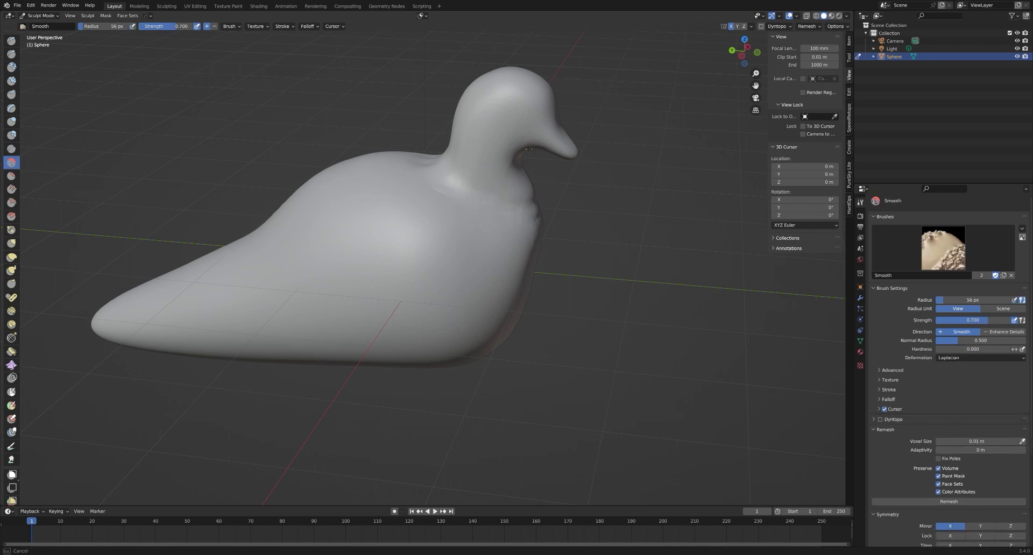
Raise the Smooth brush strength to 0.795 and even out the bumps on the neck and chest
mouse_move(569, 276)
middle_mouse_down()
mouse_move(491, 252)
mouse_move(438, 184)
middle_mouse_up()
right_click(413, 210)
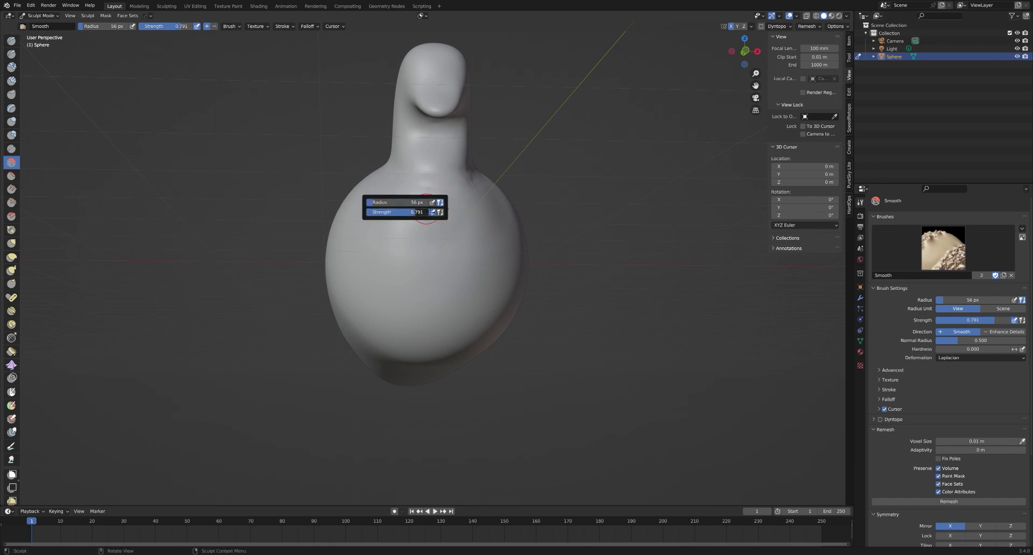
left_click_drag(431, 212, 432, 212)
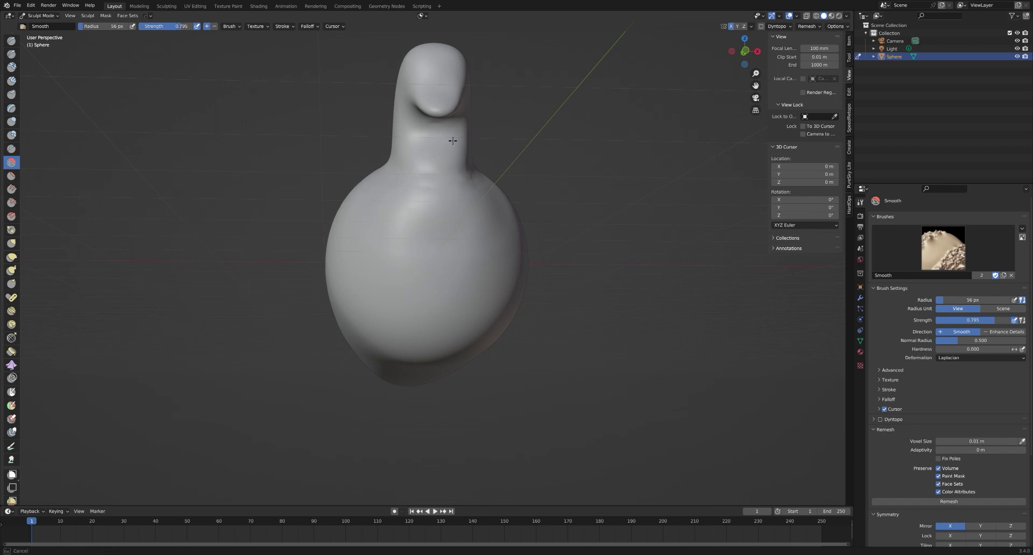
middle_click_drag(484, 236, 433, 212)
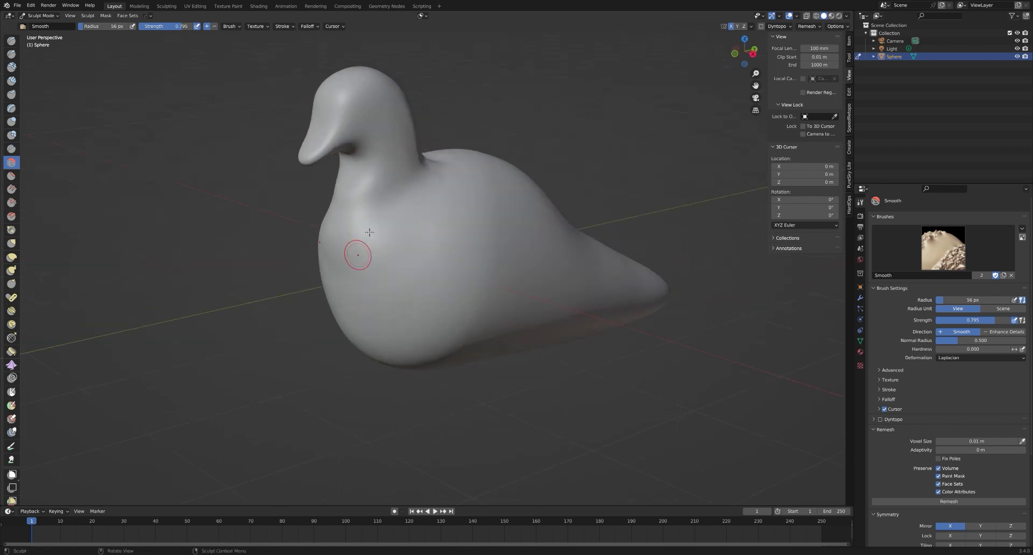
key("KP_1")
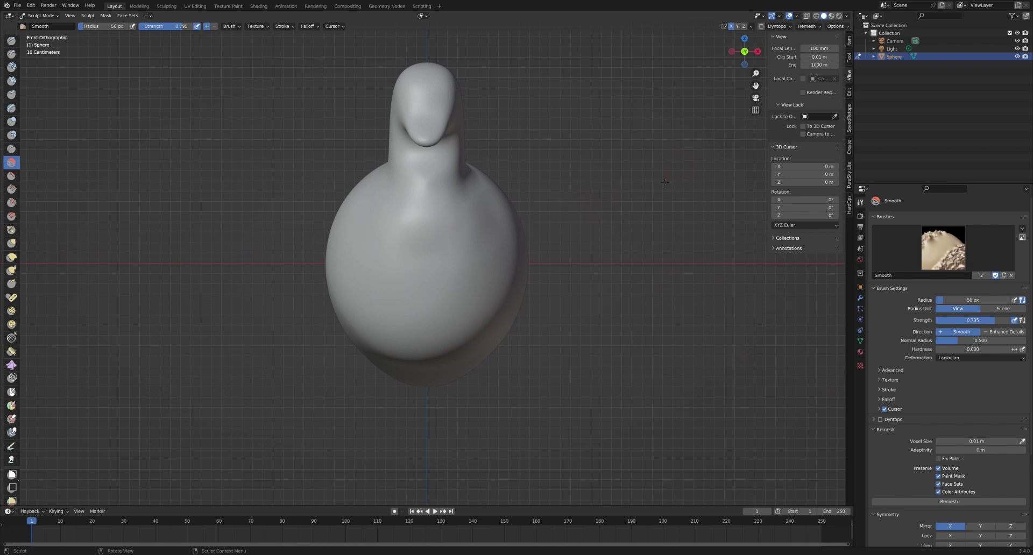
Set the Grab radius to 193 px, slim the neck's left side, and pull the face into a narrow beak
key("g")
right_click(569, 218)
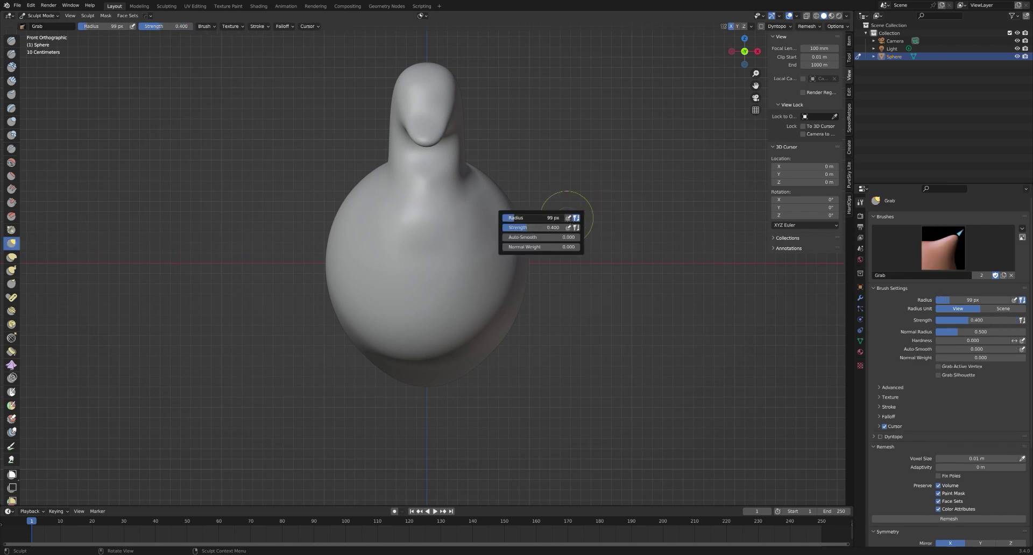
left_click_drag(567, 218, 603, 224)
right_click(599, 223)
mouse_move(393, 163)
left_mouse_down()
mouse_move(412, 155)
mouse_move(401, 148)
mouse_move(407, 156)
left_mouse_up()
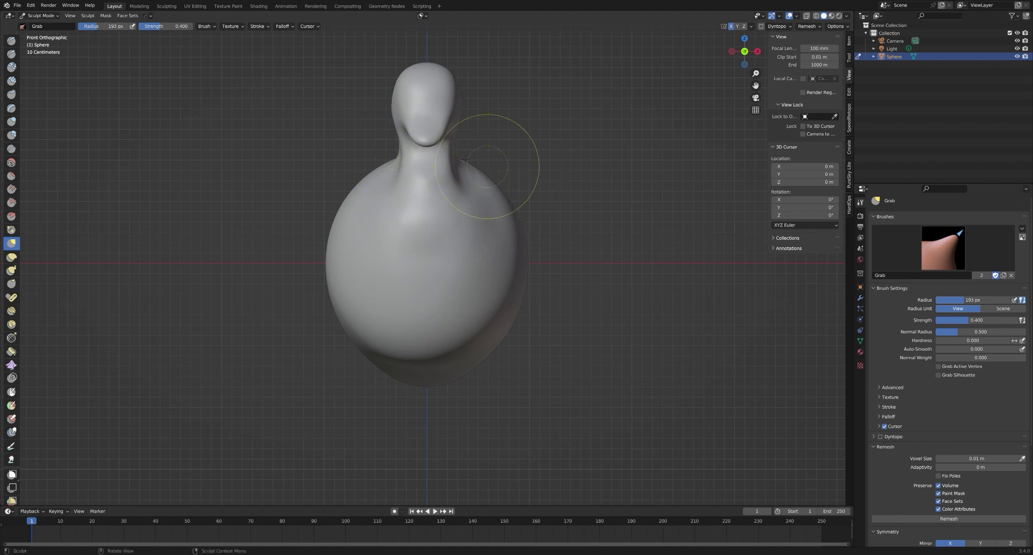
left_click_drag(414, 126, 431, 131)
left_click_drag(417, 130, 431, 133)
Reshape the bird's chest in Right view
key("KP_3")
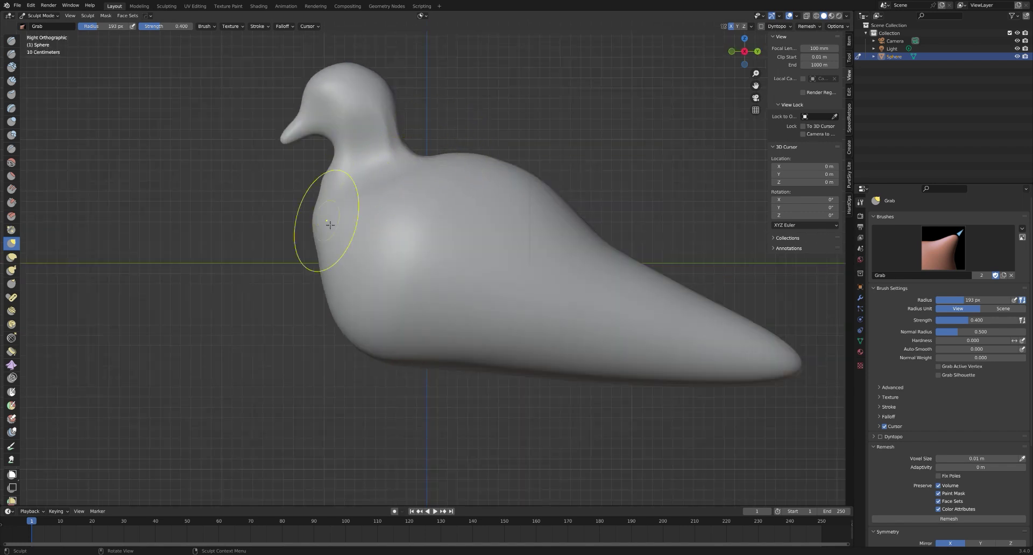
left_click_drag(329, 225, 323, 249)
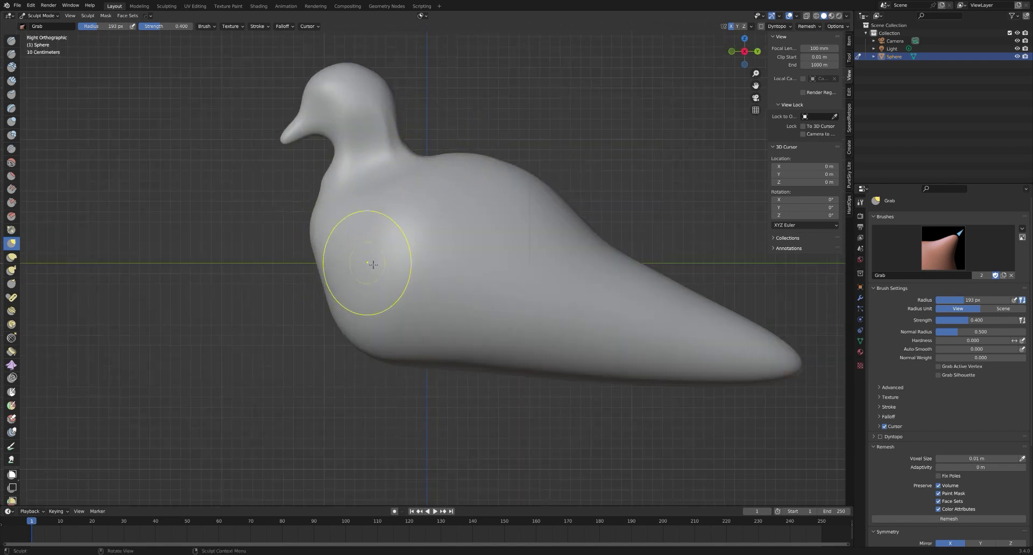
mouse_move(369, 261)
middle_mouse_down()
mouse_move(381, 290)
mouse_move(363, 334)
mouse_move(404, 323)
mouse_move(399, 301)
middle_mouse_up()
scroll(381, 286, "down", 4)
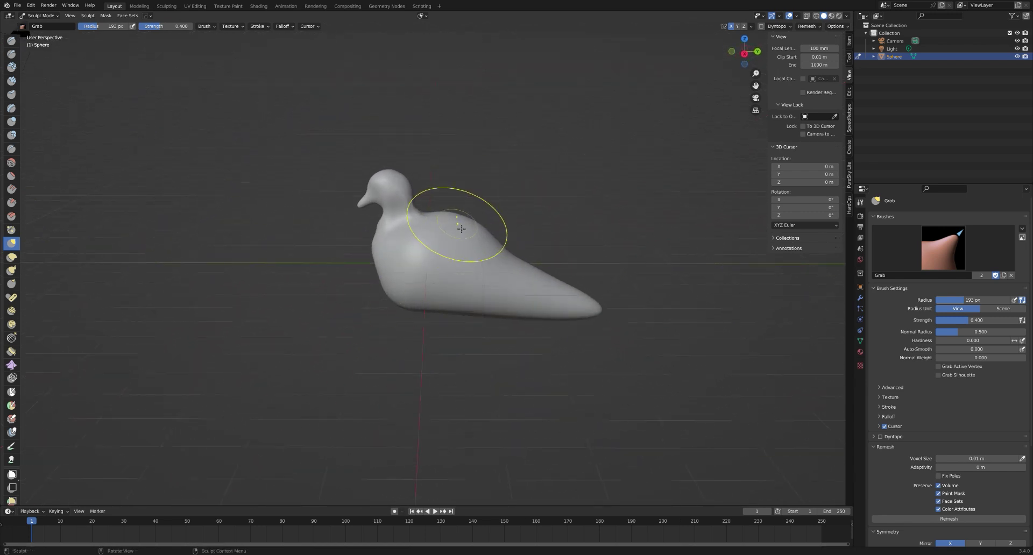
Back in Right view, push the upper back and neck hump down into a smooth slope
middle_click_drag(467, 230, 474, 217, "alt")
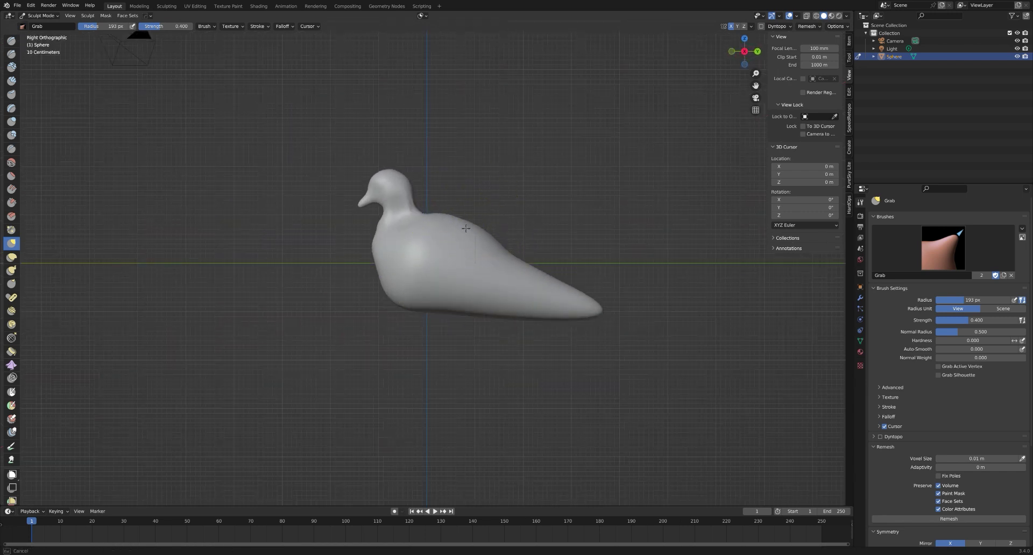
scroll(470, 237, "up", 4)
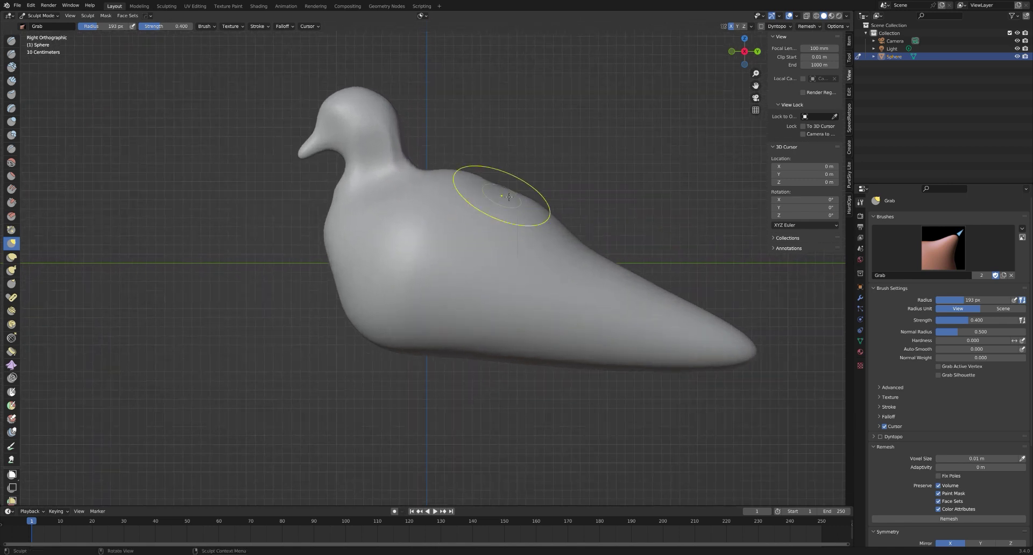
left_click_drag(513, 198, 531, 219)
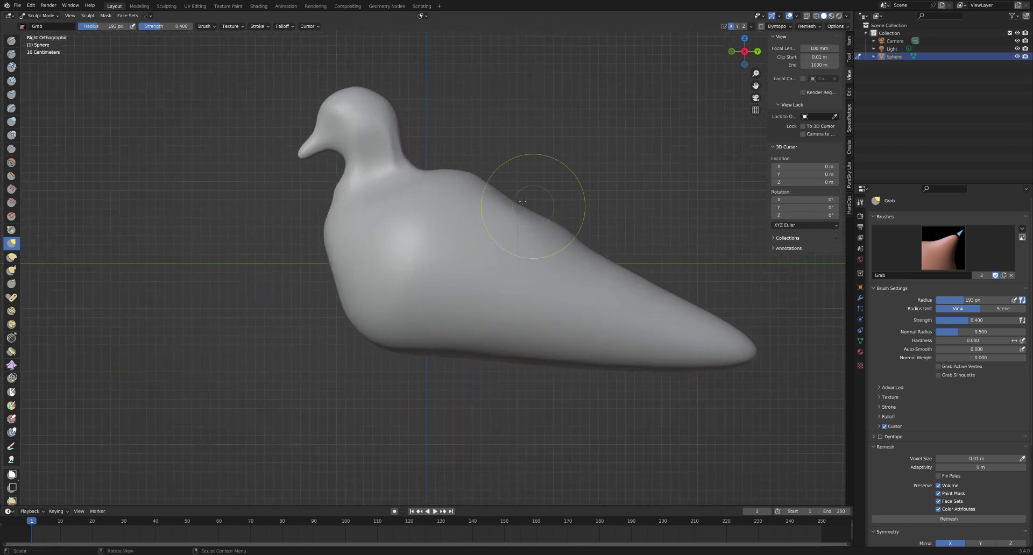
mouse_move(454, 166)
left_mouse_down()
mouse_move(468, 195)
mouse_move(484, 192)
mouse_move(437, 183)
left_mouse_up()
left_click_drag(531, 205, 528, 214)
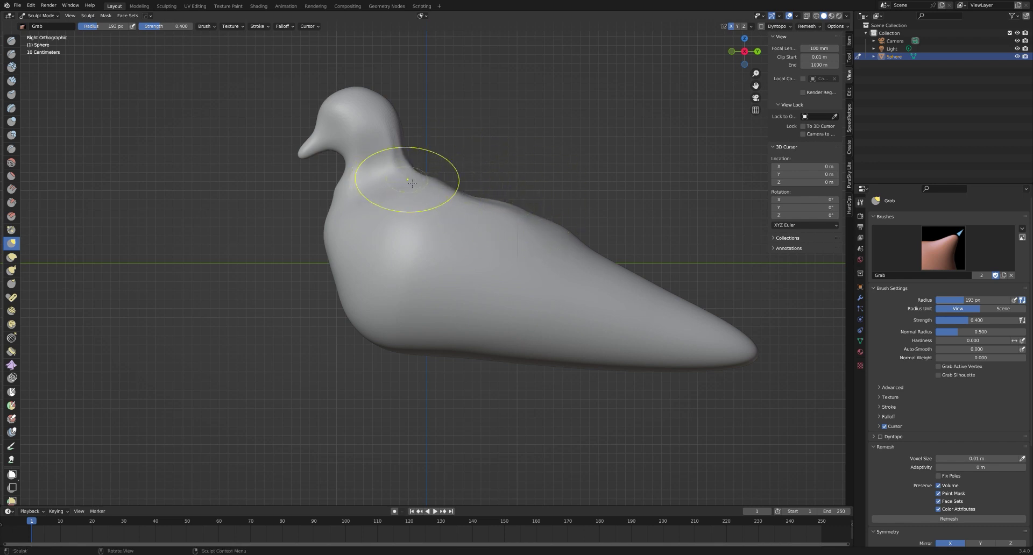
mouse_move(429, 174)
left_mouse_down()
mouse_move(440, 191)
mouse_move(444, 177)
mouse_move(429, 193)
left_mouse_up()
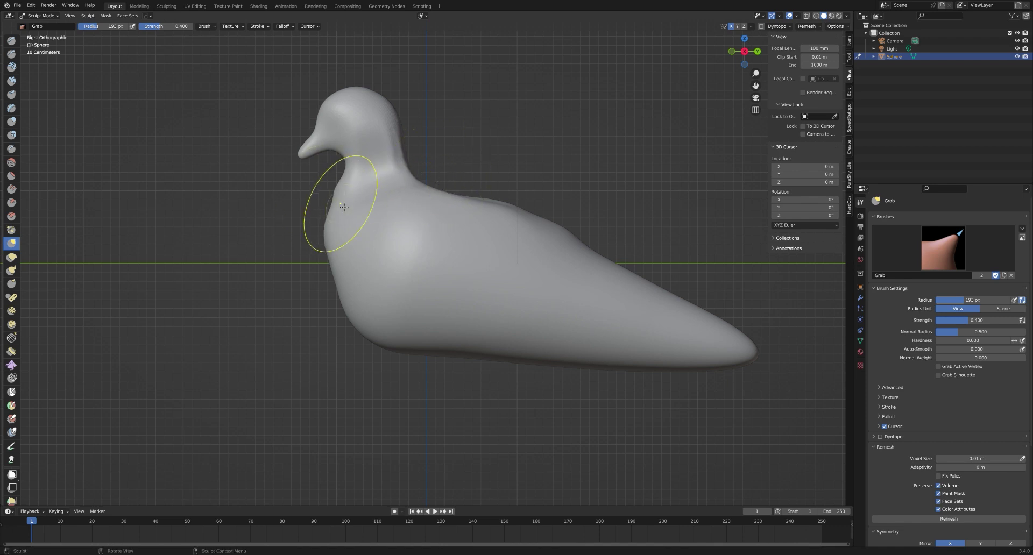
Round the chest outline inward and press down the remaining bumps along the back
left_click_drag(343, 206, 340, 192)
left_click_drag(516, 191, 486, 211)
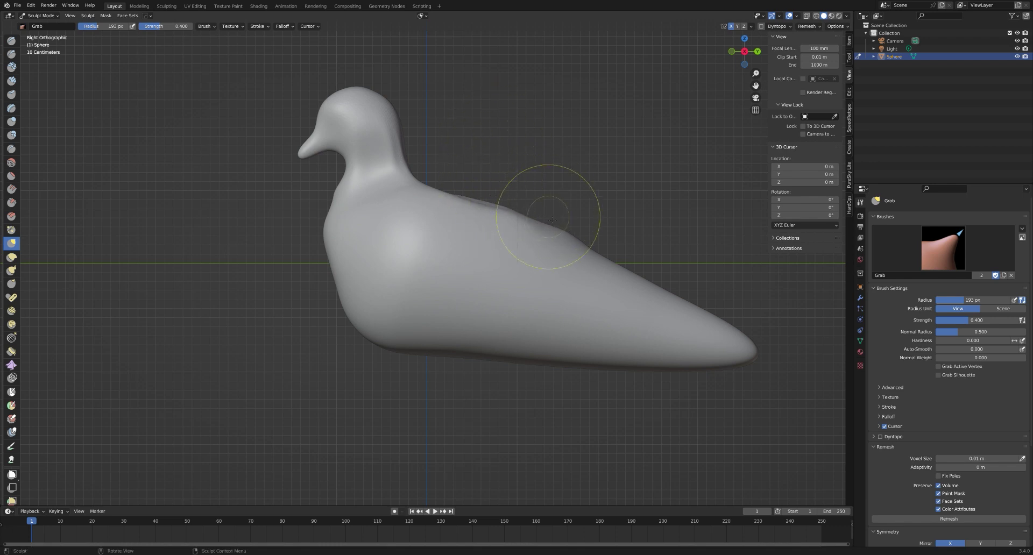
mouse_move(550, 221)
left_mouse_down()
mouse_move(548, 234)
mouse_move(509, 215)
left_mouse_up()
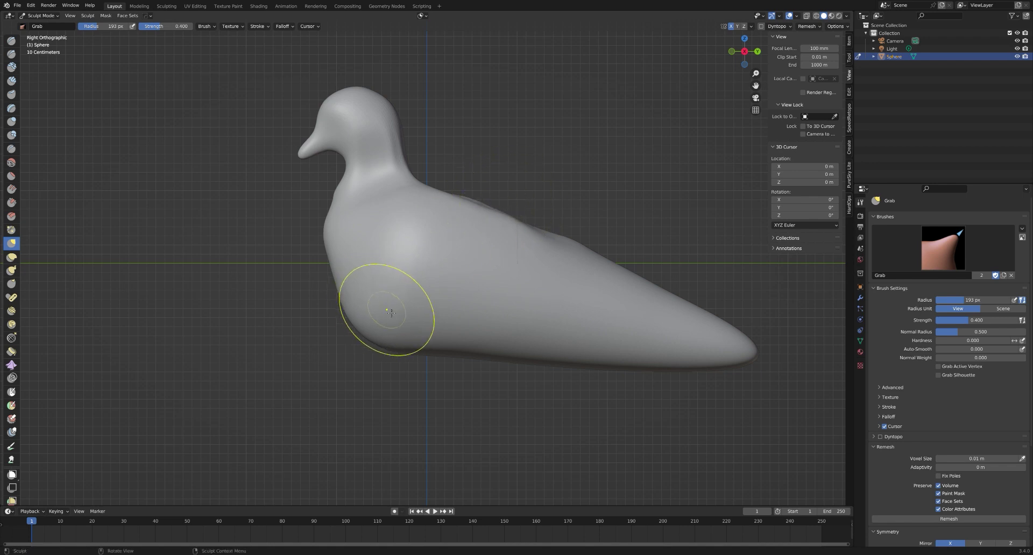
mouse_move(385, 330)
left_mouse_down()
mouse_move(349, 300)
mouse_move(356, 295)
left_mouse_up()
left_click_drag(371, 338, 382, 330)
left_click_drag(398, 348, 414, 350)
left_click_drag(483, 207, 480, 215)
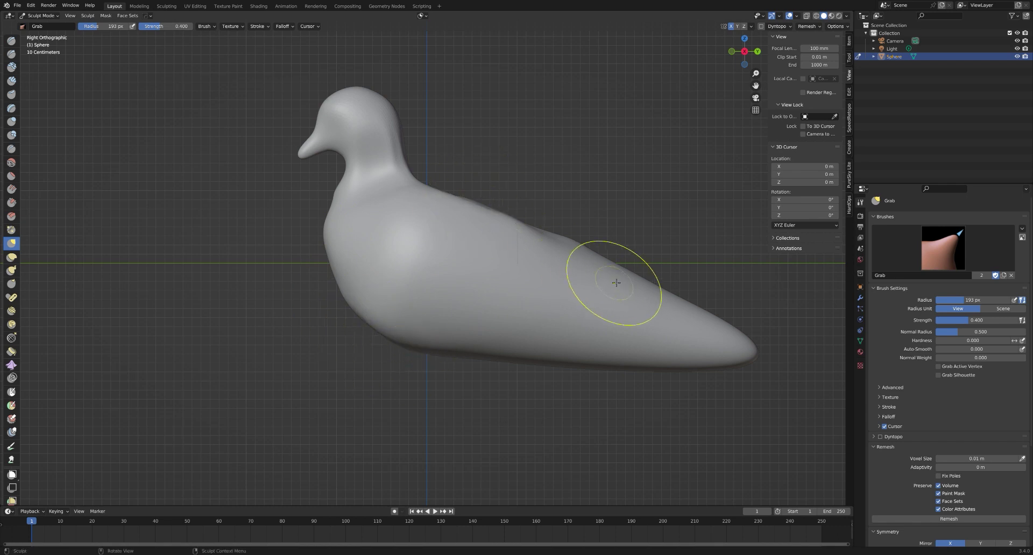
left_click_drag(613, 276, 572, 253)
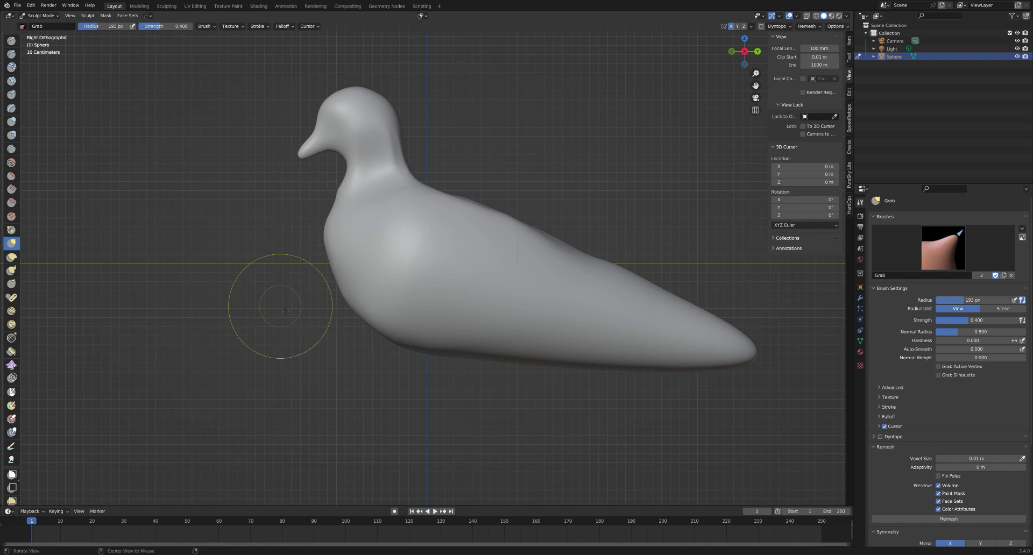
mouse_move(277, 300)
middle_mouse_down()
mouse_move(366, 325)
mouse_move(295, 371)
mouse_move(311, 369)
middle_mouse_up()
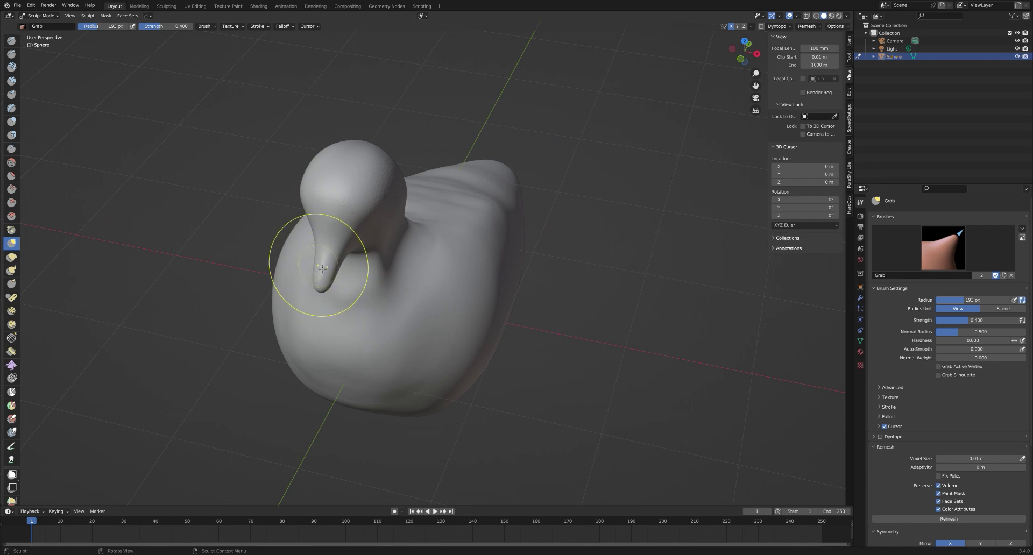
Pull the beak and neck outline into a new shape with the Grab brush, checking from the right side
mouse_move(316, 269)
left_mouse_down()
mouse_move(335, 275)
mouse_move(337, 287)
mouse_move(320, 287)
mouse_move(335, 294)
left_mouse_up()
mouse_move(346, 394)
middle_mouse_down()
mouse_move(323, 376)
mouse_move(242, 207)
middle_mouse_up()
left_click_drag(256, 162, 249, 159)
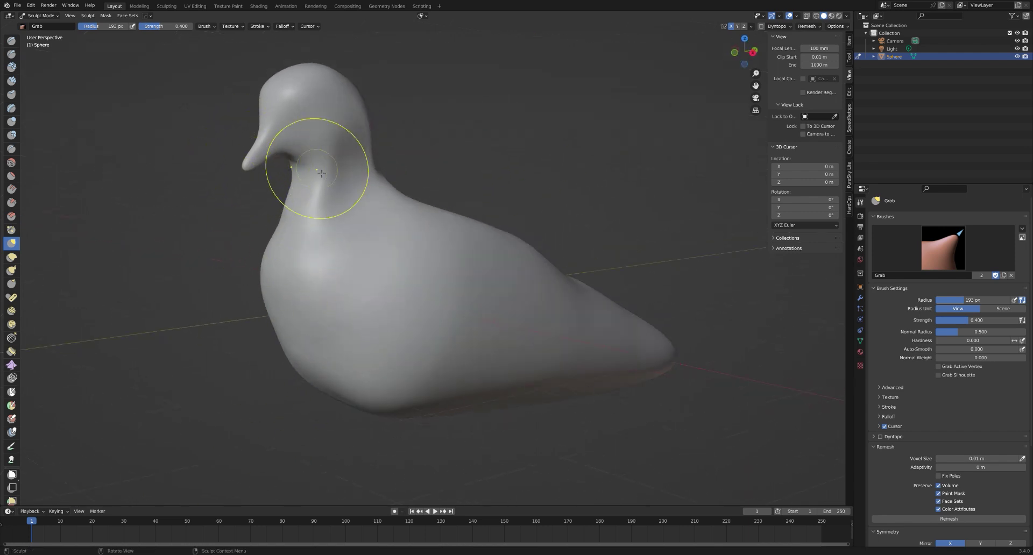
key("KP_3")
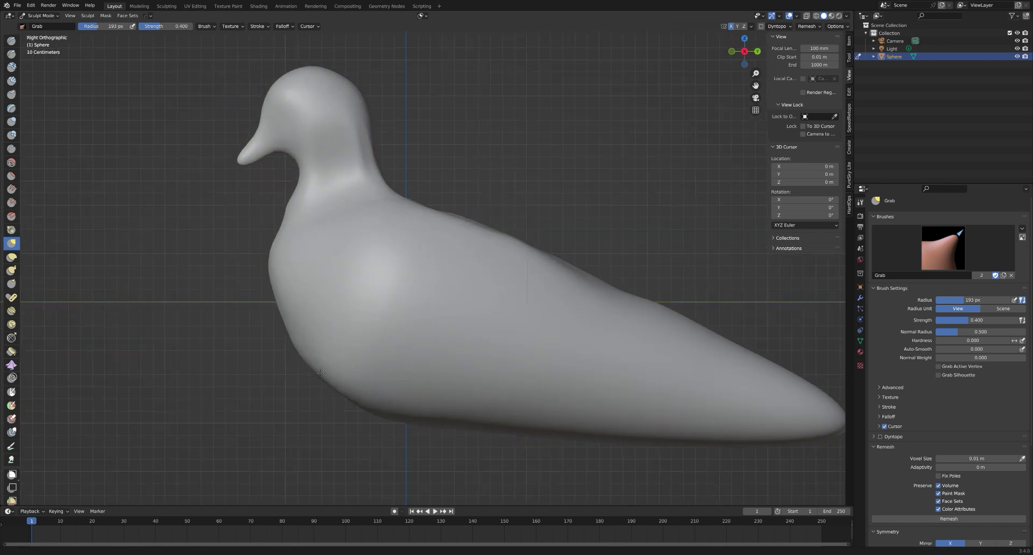
Flatten the bird's underside from chest to tail and sharpen the tail tip's underside
scroll(310, 377, "down", 3)
mouse_move(413, 373)
middle_mouse_down()
mouse_move(473, 378)
mouse_move(384, 371)
mouse_move(392, 357)
mouse_move(429, 362)
middle_mouse_up()
left_click_drag(429, 362, 438, 354)
left_click_drag(451, 369, 463, 361)
left_click_drag(474, 374, 480, 366)
left_click_drag(497, 378, 504, 362)
left_click_drag(521, 383, 572, 387)
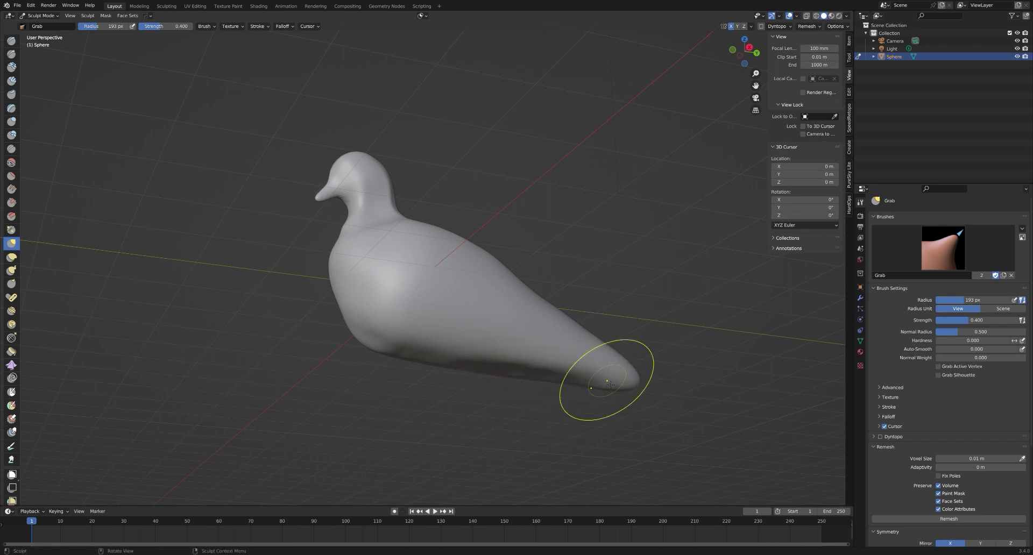
left_click_drag(605, 396, 624, 388)
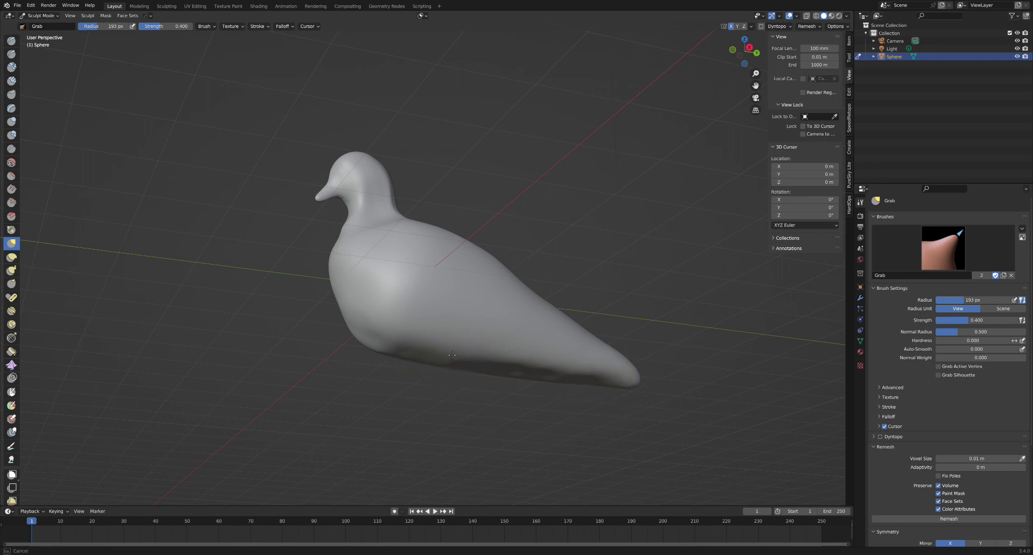
key("KP_3")
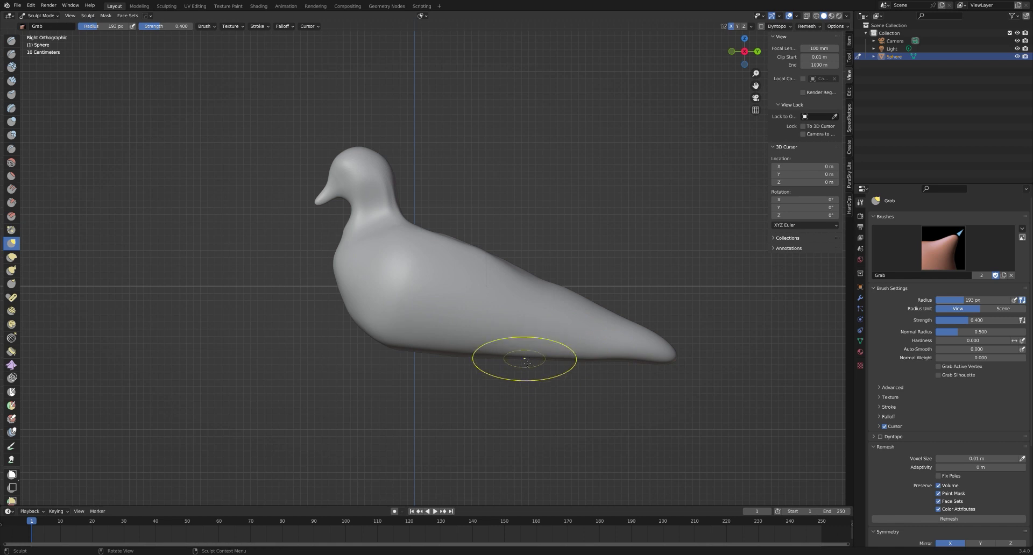
Pull the belly line down, flatten the underside bulge and refine the tail's upper edge
mouse_move(528, 358)
left_mouse_down()
mouse_move(554, 359)
mouse_move(551, 367)
left_mouse_up()
left_click_drag(432, 349, 429, 358)
left_click_drag(424, 351, 426, 363)
left_click_drag(532, 366, 535, 359)
left_click_drag(538, 361, 554, 353)
left_click_drag(640, 336, 633, 343)
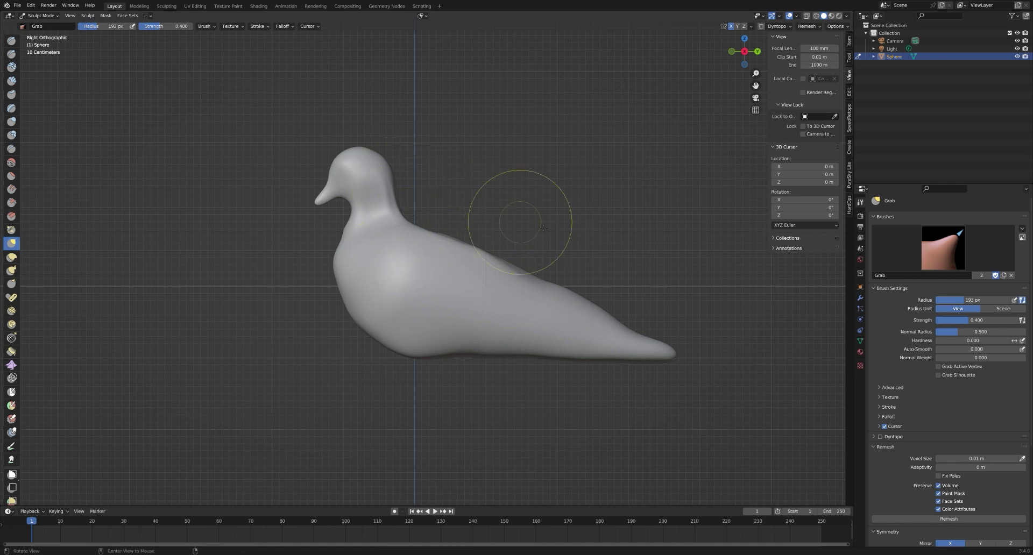
Reshape the front of the body from a three-quarter view, then check front and side views
mouse_move(525, 208)
middle_mouse_down()
mouse_move(538, 242)
mouse_move(520, 289)
mouse_move(480, 274)
mouse_move(516, 285)
mouse_move(488, 294)
mouse_move(420, 275)
mouse_move(419, 308)
mouse_move(443, 260)
mouse_move(471, 261)
mouse_move(461, 259)
middle_mouse_up()
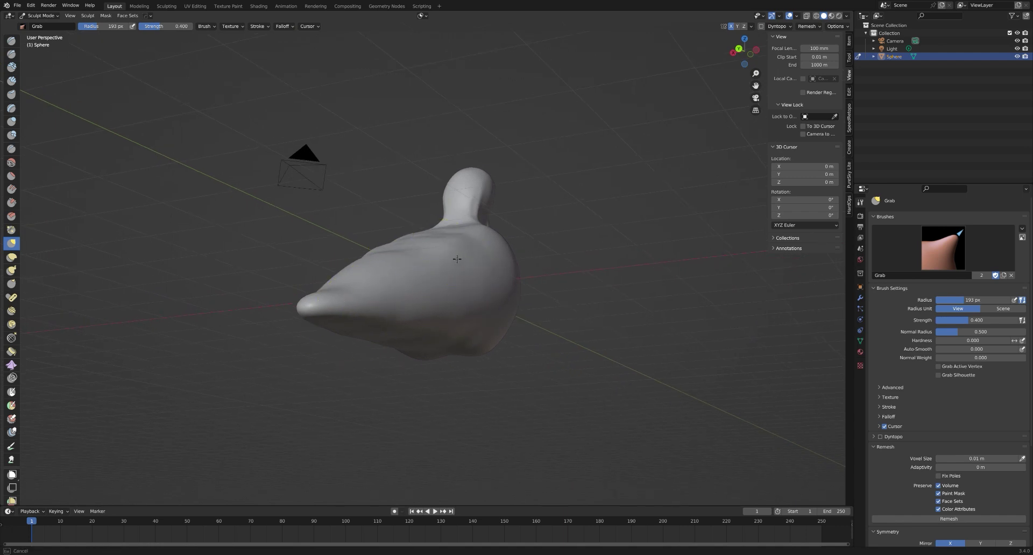
mouse_move(401, 307)
middle_mouse_down()
mouse_move(430, 323)
mouse_move(410, 368)
middle_mouse_up()
left_click_drag(403, 300, 311, 277)
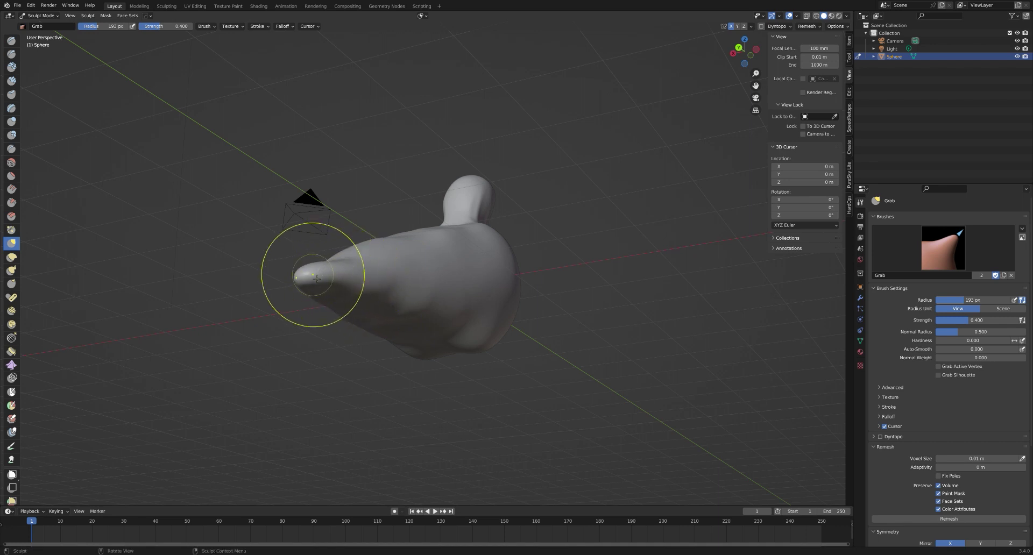
key("KP_1")
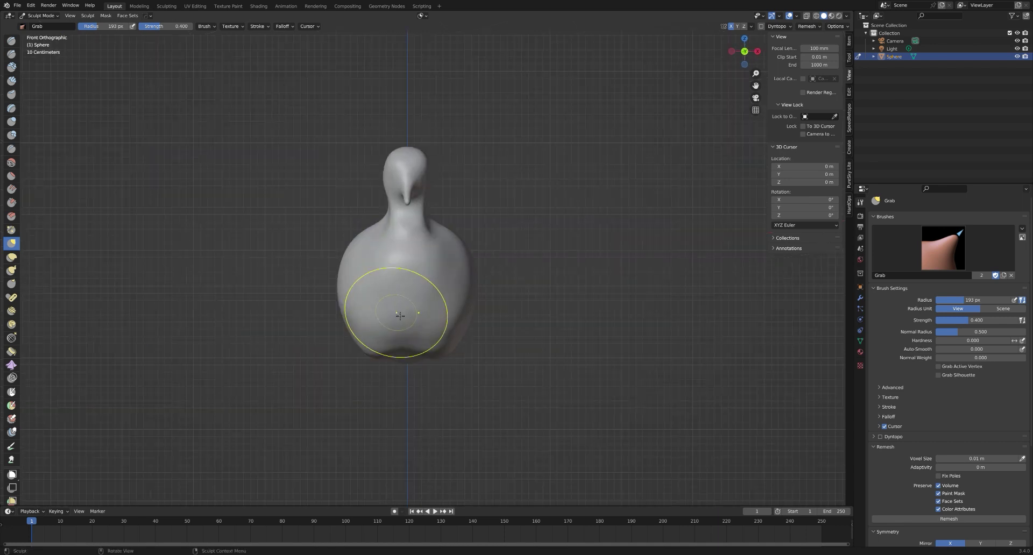
key("KP_3")
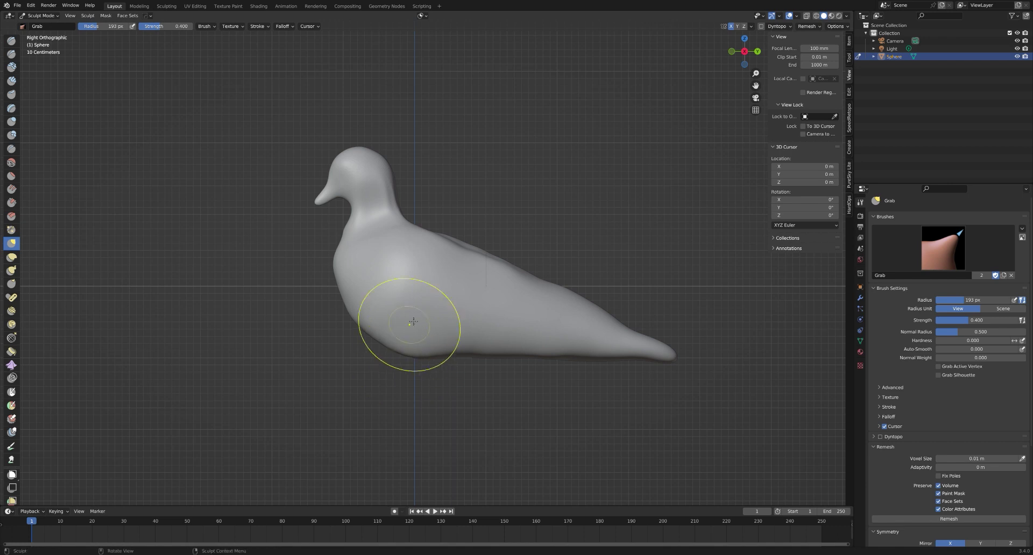
Switch to the Clay brush, lay clay over the body and set the radius to 64 px
key("c")
right_click(253, 370)
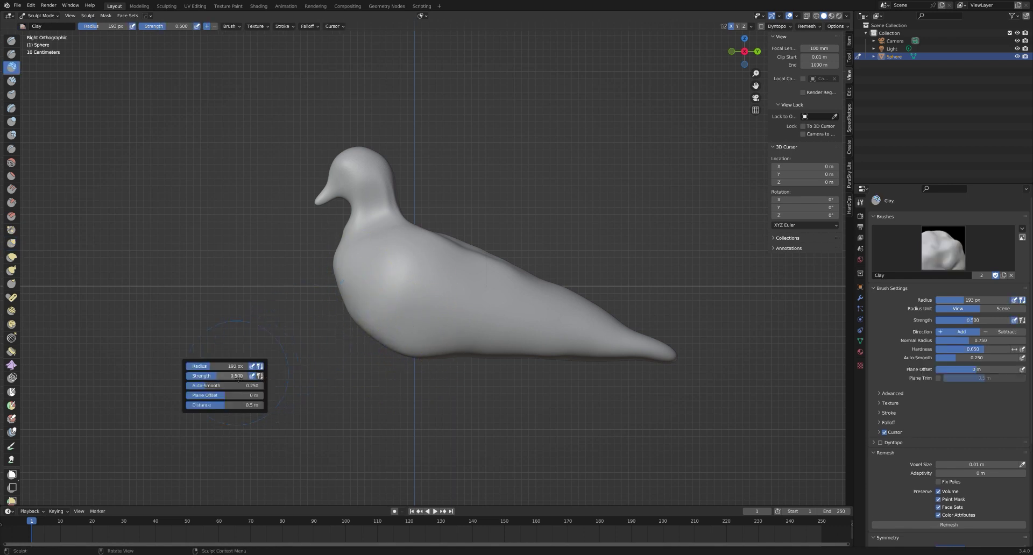
left_click_drag(213, 369, 214, 368)
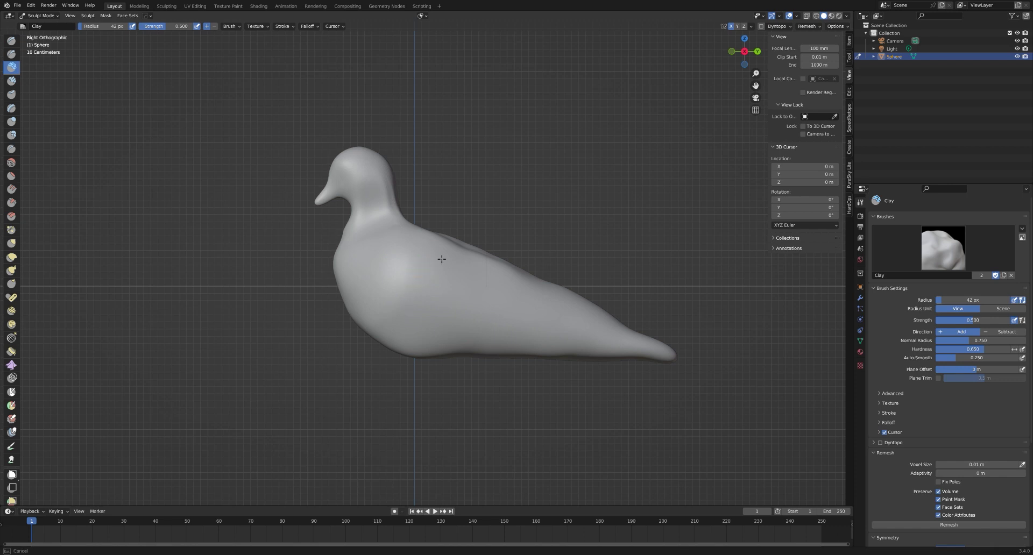
right_click(407, 297)
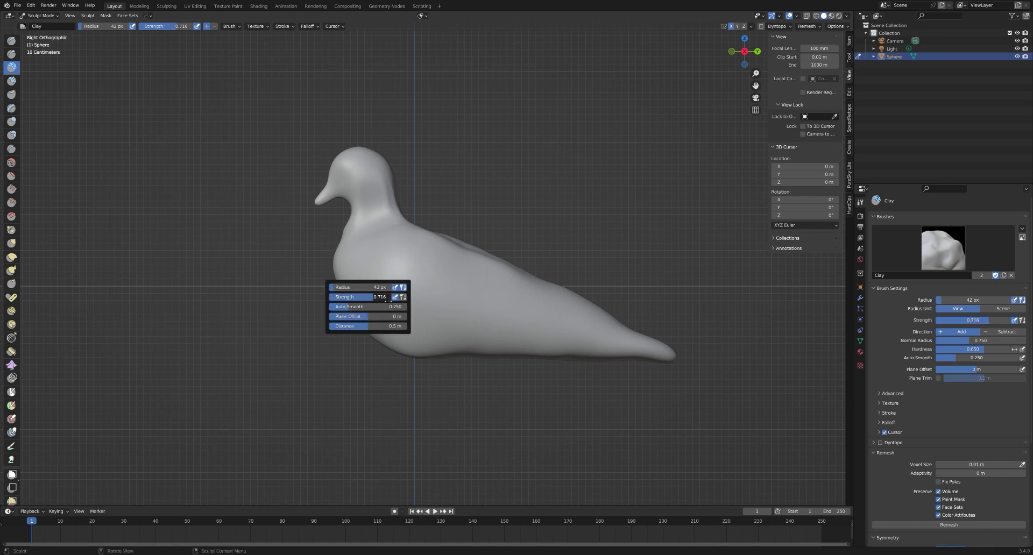
left_click(949, 525)
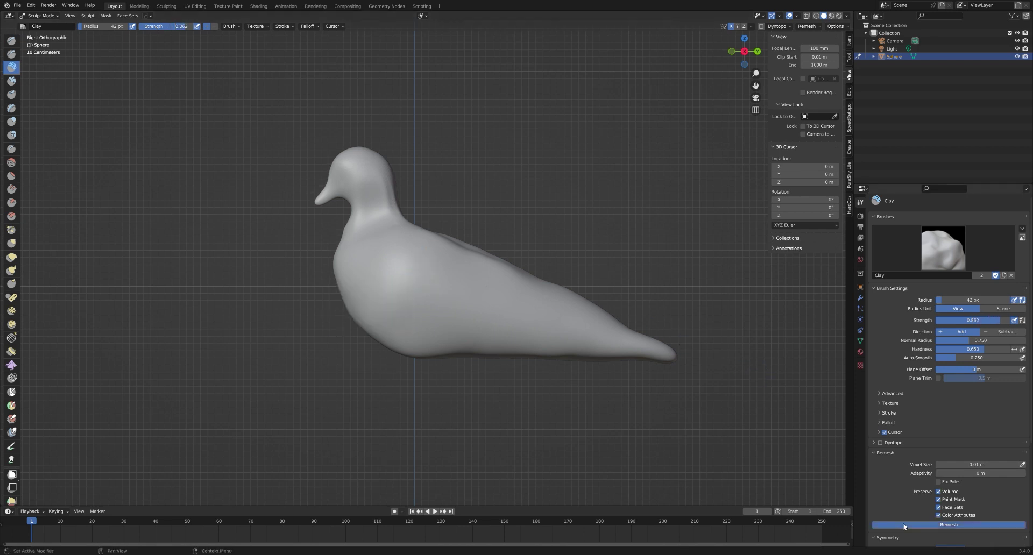
mouse_move(429, 262)
left_mouse_down()
mouse_move(399, 288)
mouse_move(366, 282)
mouse_move(438, 262)
mouse_move(559, 303)
left_mouse_up()
right_click(382, 282)
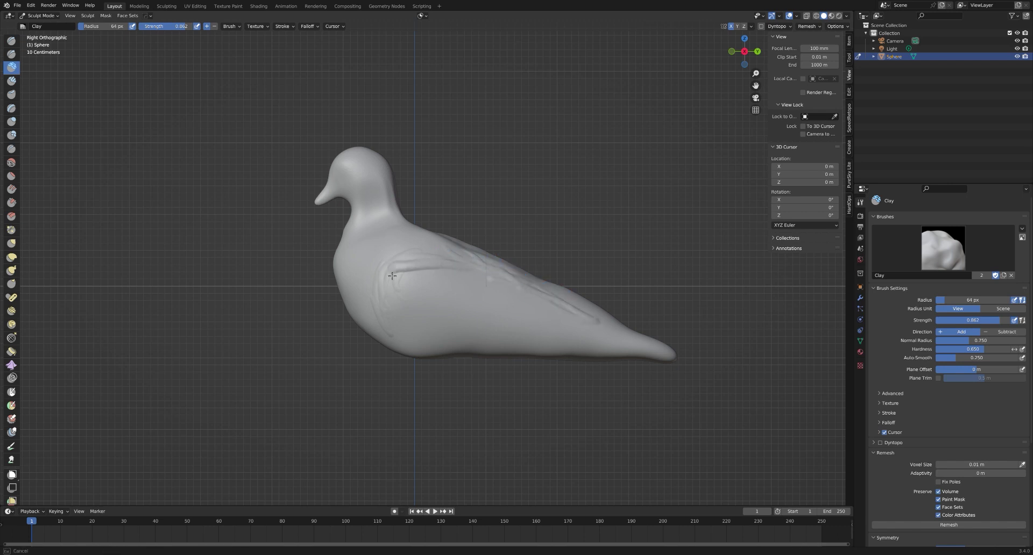
Build layered clay feather ridges along the wing's front edge, lower curve and mid-wing
left_click_drag(393, 276, 380, 284)
left_click_drag(392, 274, 389, 307)
left_click_drag(396, 280, 393, 329)
mouse_move(399, 275)
left_mouse_down()
mouse_move(385, 307)
mouse_move(422, 340)
mouse_move(488, 331)
mouse_move(604, 344)
left_mouse_up()
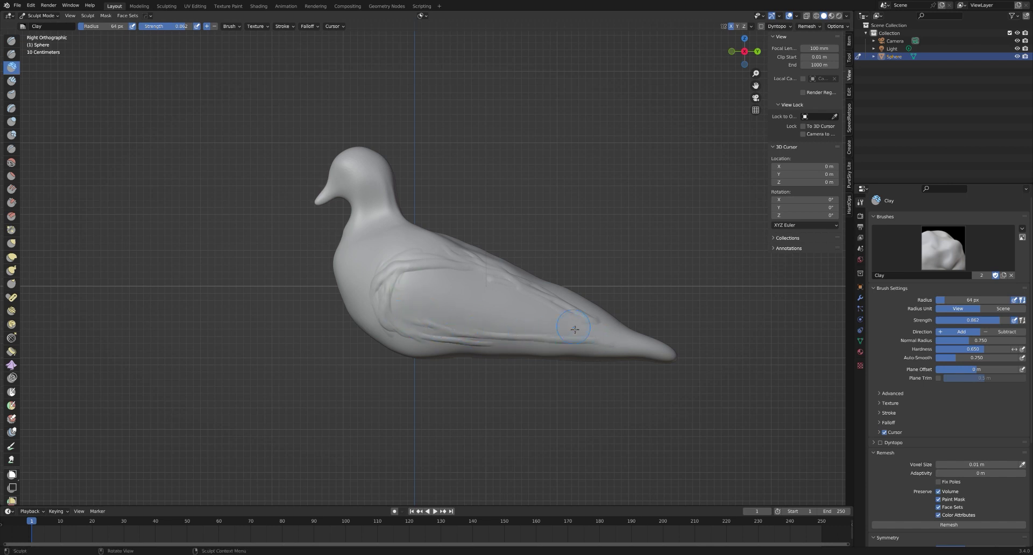
left_click_drag(523, 329, 572, 329)
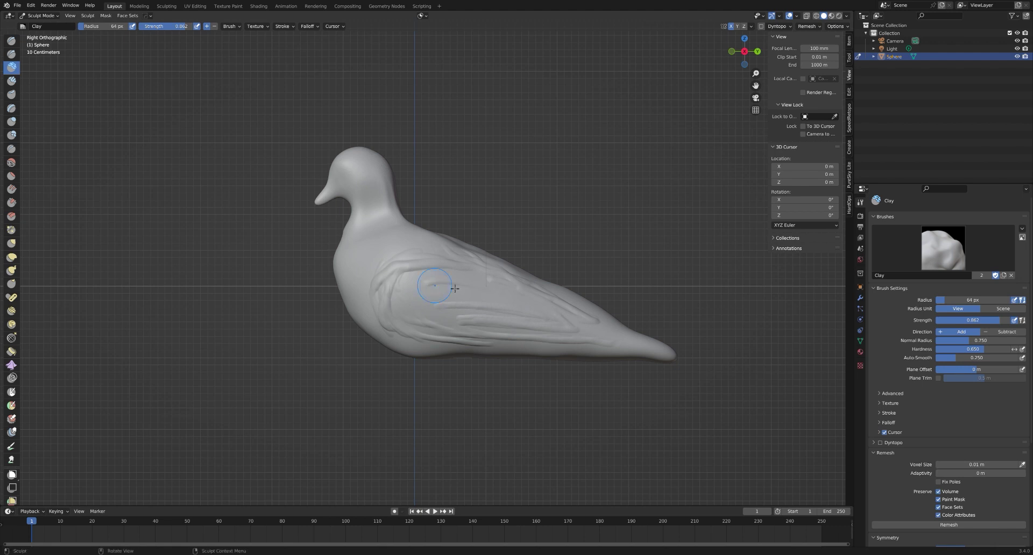
left_click_drag(433, 283, 476, 282)
mouse_move(410, 272)
left_mouse_down()
mouse_move(458, 257)
mouse_move(403, 295)
mouse_move(431, 277)
left_mouse_up()
left_click_drag(460, 270, 405, 276)
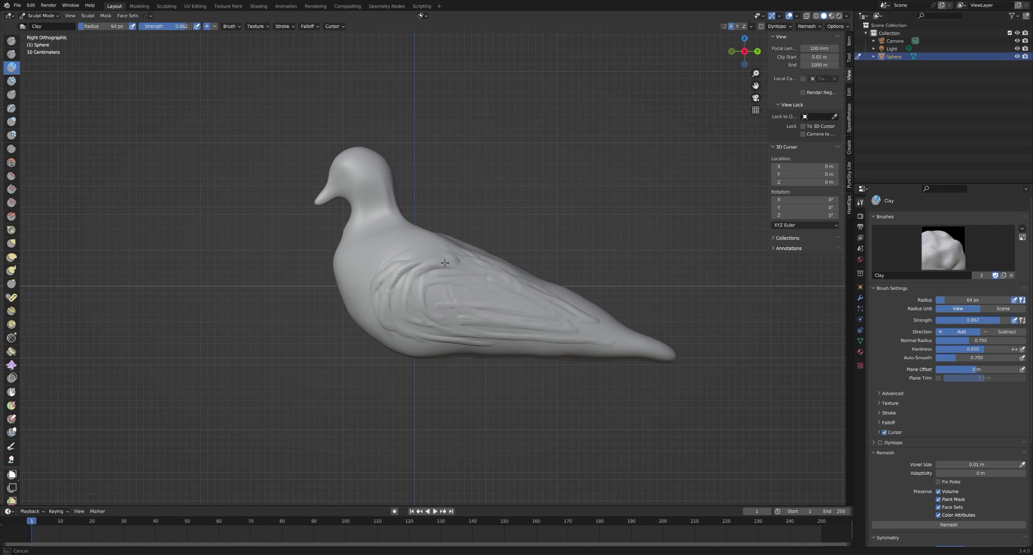
left_click_drag(382, 321, 454, 330)
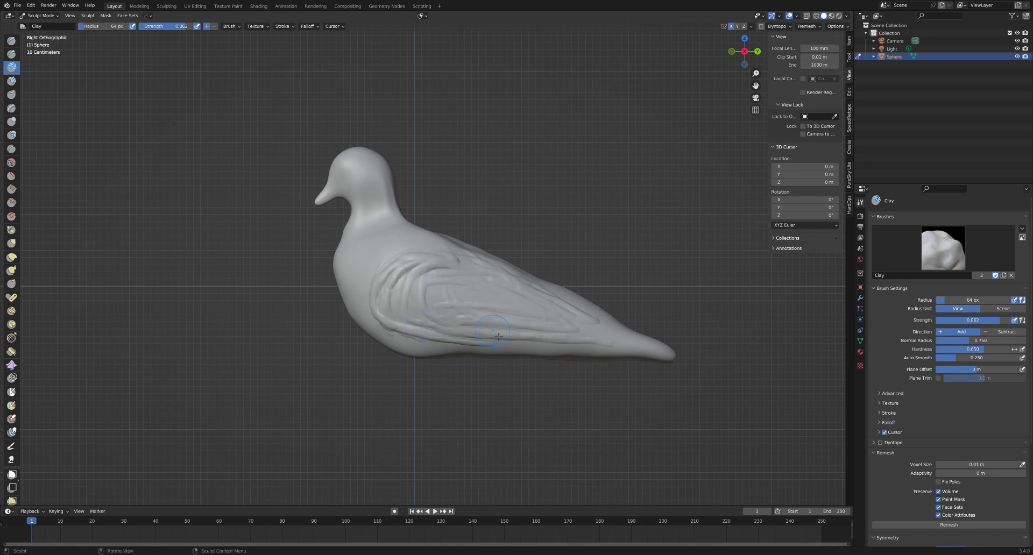
Select the Draw Sharp brush and reduce its radius to 38 px
left_click(12, 54)
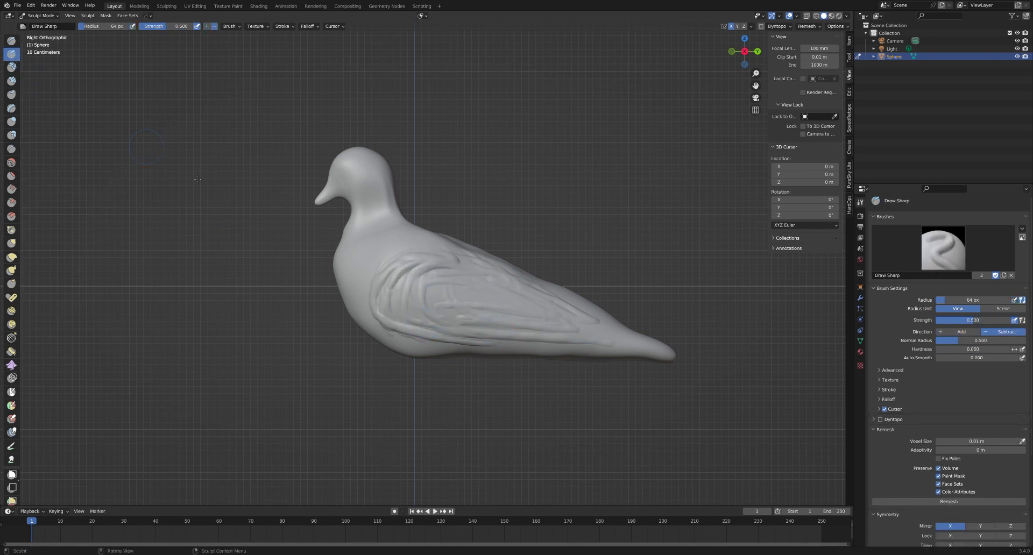
right_click(405, 282)
left_click_drag(385, 280, 451, 268)
Carve feather grooves along the wing's lower edge, upper front and down both wings
left_click_drag(484, 350, 640, 348)
left_click_drag(461, 329, 619, 339)
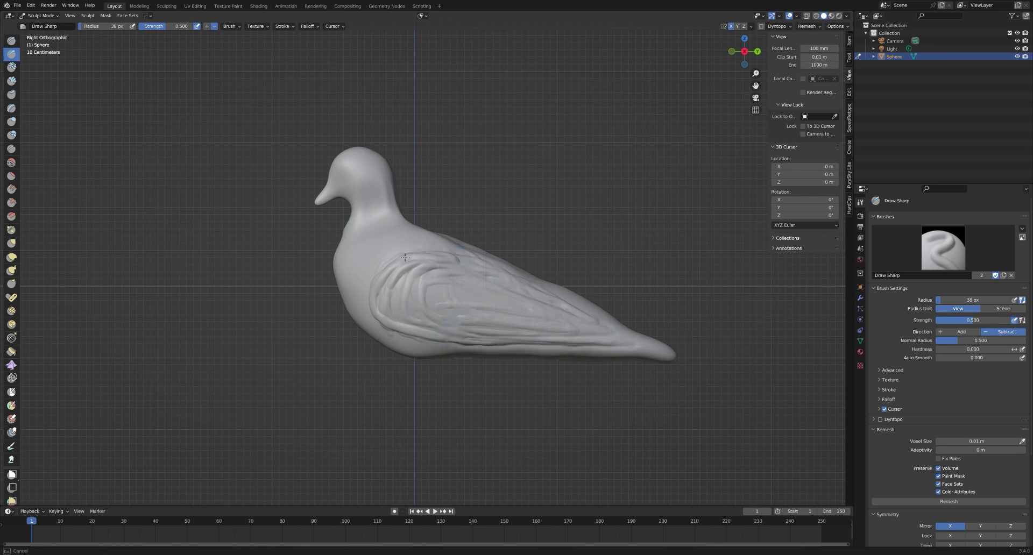
left_click_drag(406, 257, 397, 262)
mouse_move(382, 276)
left_mouse_down()
mouse_move(417, 249)
mouse_move(444, 248)
mouse_move(389, 279)
mouse_move(407, 322)
left_mouse_up()
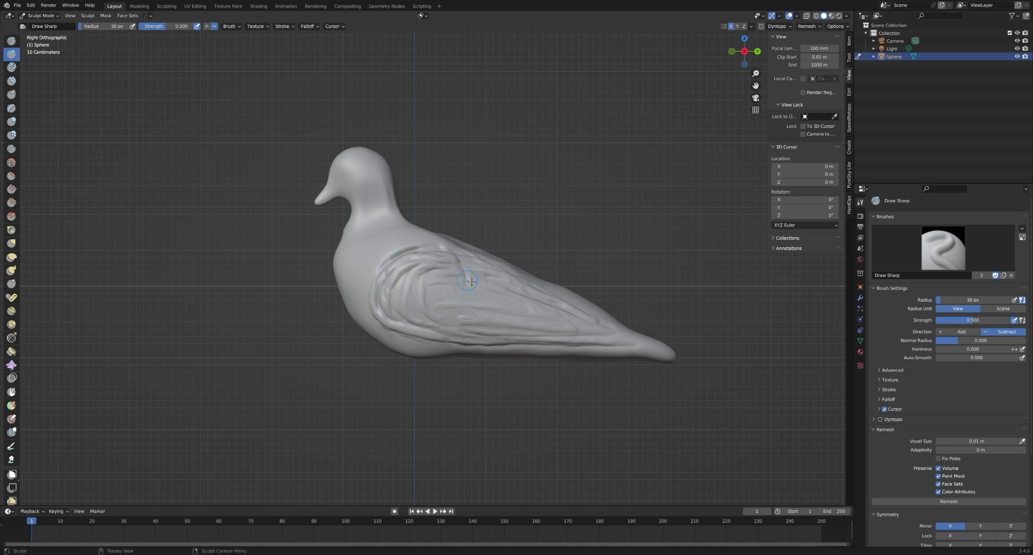
mouse_move(483, 292)
left_mouse_down()
mouse_move(503, 331)
mouse_move(538, 329)
mouse_move(534, 294)
mouse_move(583, 311)
left_mouse_up()
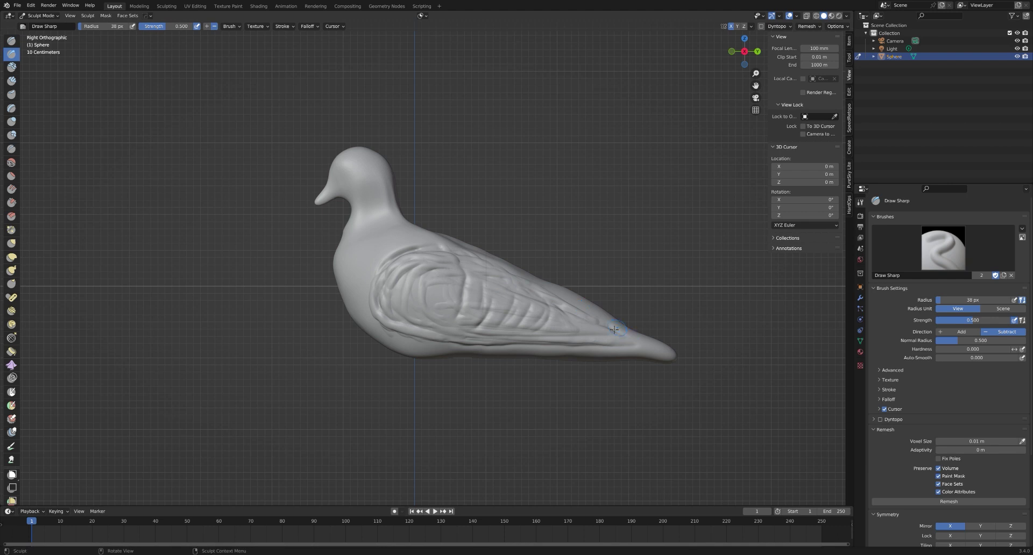
mouse_move(559, 369)
left_mouse_down("alt")
mouse_move(461, 404)
mouse_move(473, 404)
mouse_move(422, 290)
left_mouse_up("alt")
mouse_move(421, 332)
left_mouse_down()
mouse_move(432, 429)
mouse_move(422, 346)
mouse_move(442, 427)
left_mouse_up()
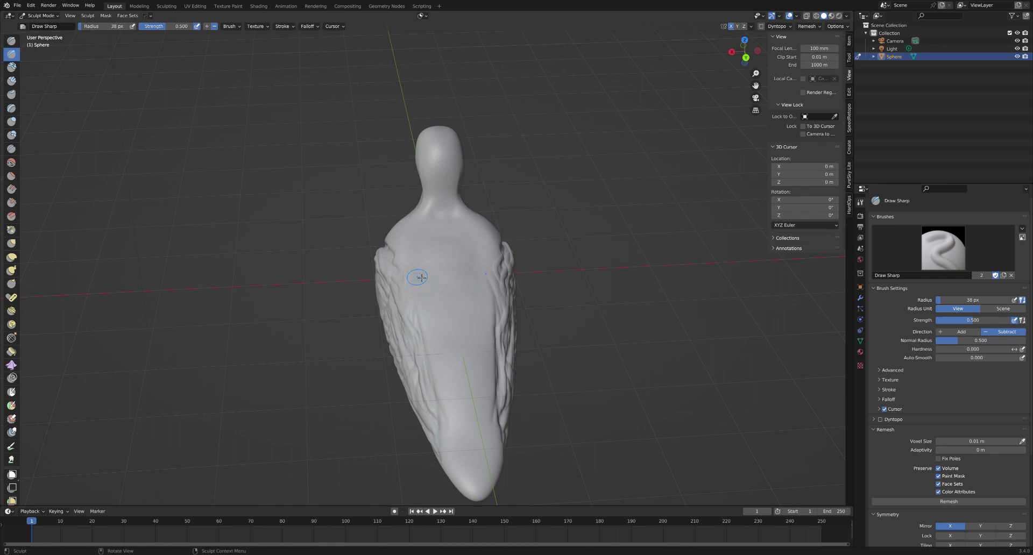
Add clay streaks along the tail tip with the Clay brush
key("c")
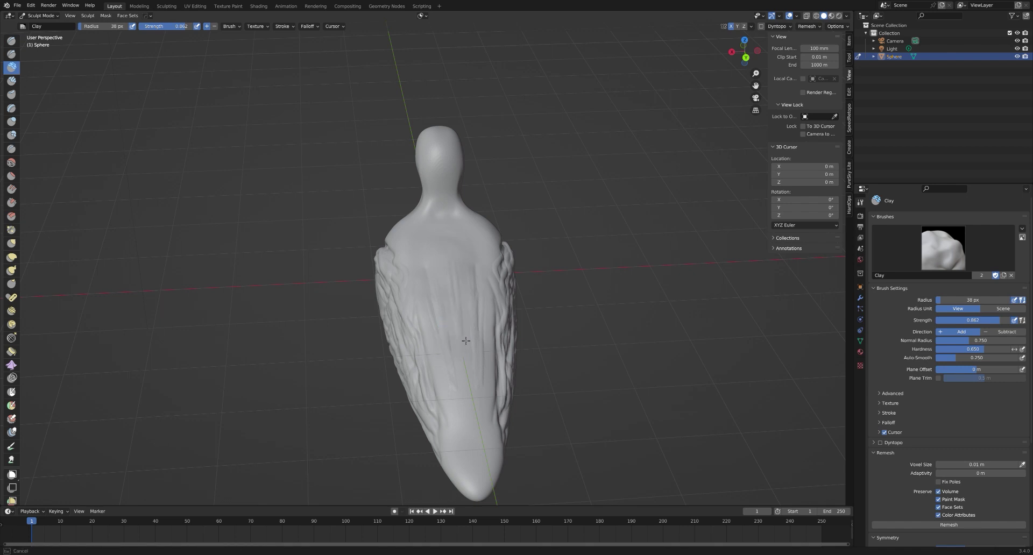
left_click_drag(464, 487, 461, 430)
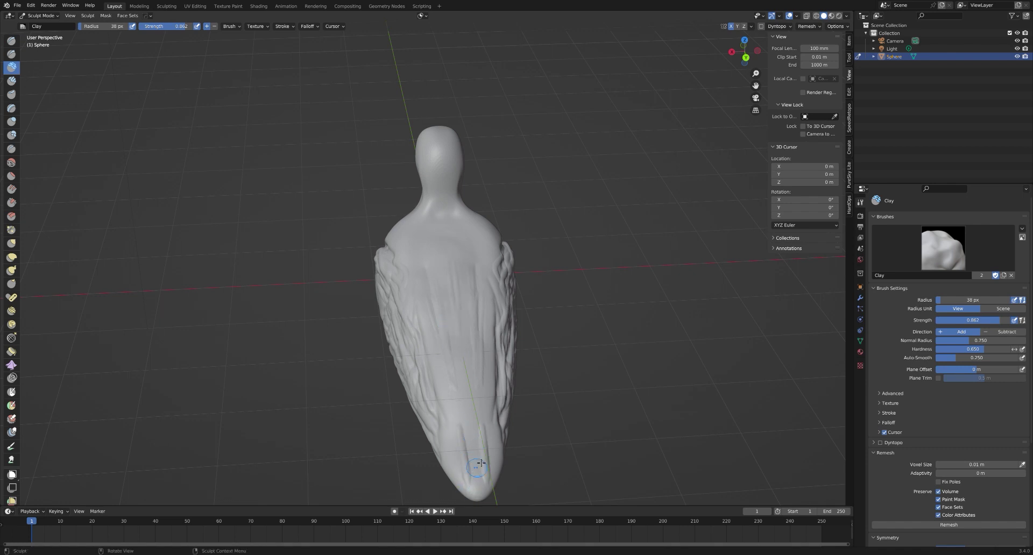
left_click_drag(488, 477, 487, 439)
mouse_move(530, 427)
middle_mouse_down()
mouse_move(620, 369)
mouse_move(516, 360)
middle_mouse_up()
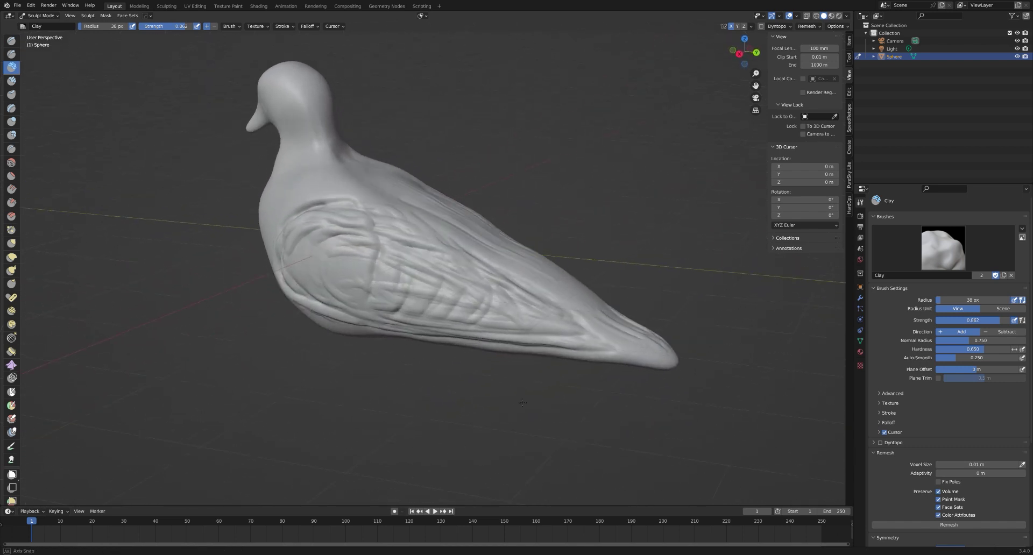
Pull the wing surface and tail feather creases into new contours with the Grab brush
key("g")
right_click(592, 315)
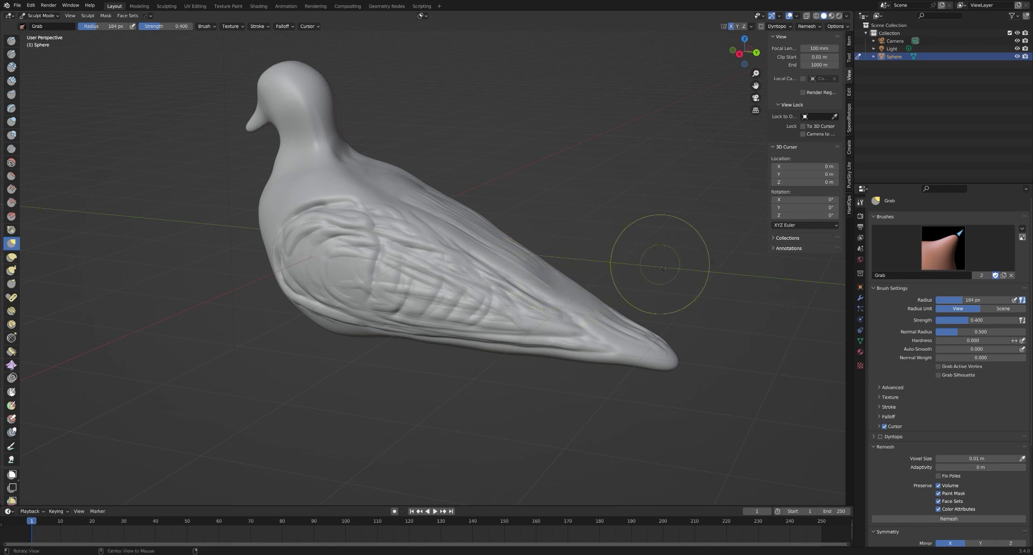
middle_click_drag(657, 254, 620, 276)
mouse_move(480, 307)
left_mouse_down()
mouse_move(476, 325)
mouse_move(497, 316)
left_mouse_up()
left_click_drag(497, 316, 492, 322)
mouse_move(513, 357)
left_mouse_down()
mouse_move(532, 363)
mouse_move(543, 385)
left_mouse_up()
key("shift+s")
Smooth the wing's feather ridges and front grooves with the Smooth brush in side view
right_click(331, 390)
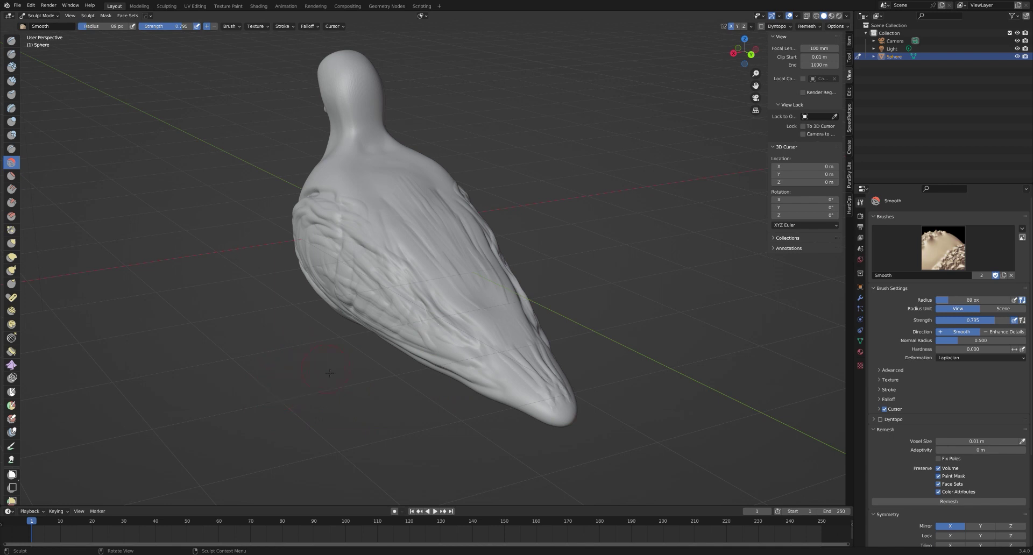
middle_click_drag(330, 373, 424, 367)
middle_click_drag(435, 313, 389, 228, "alt")
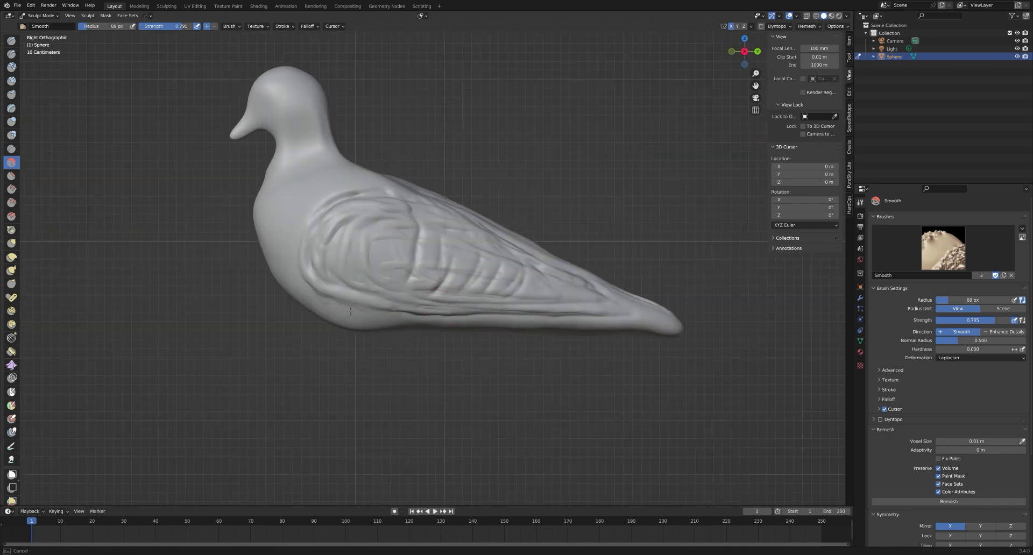
left_click_drag(357, 262, 369, 263)
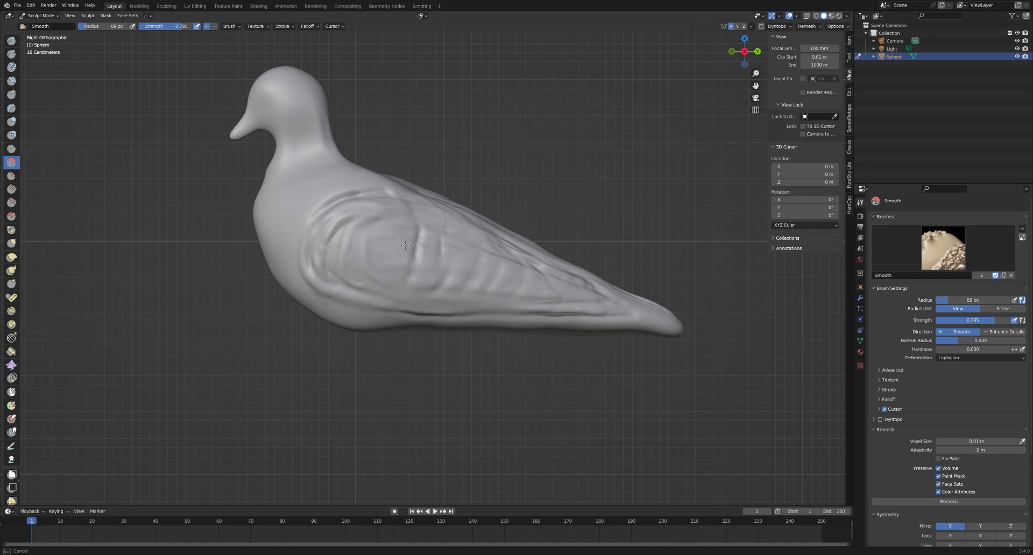
left_click_drag(347, 299, 348, 301)
mouse_move(348, 302)
left_mouse_down()
mouse_move(316, 290)
mouse_move(441, 319)
mouse_move(530, 310)
left_mouse_up()
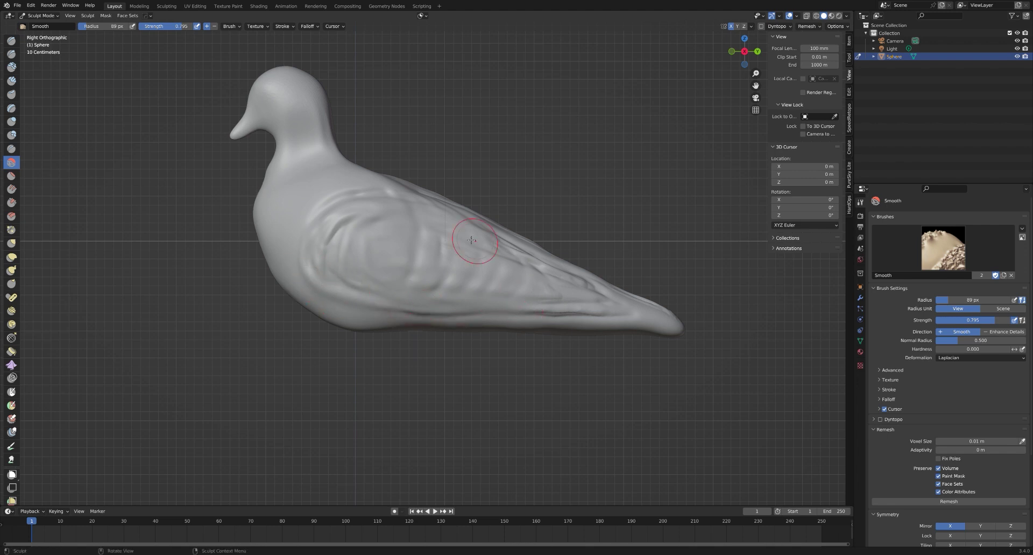
mouse_move(474, 239)
left_mouse_down()
mouse_move(619, 307)
mouse_move(436, 277)
left_mouse_up()
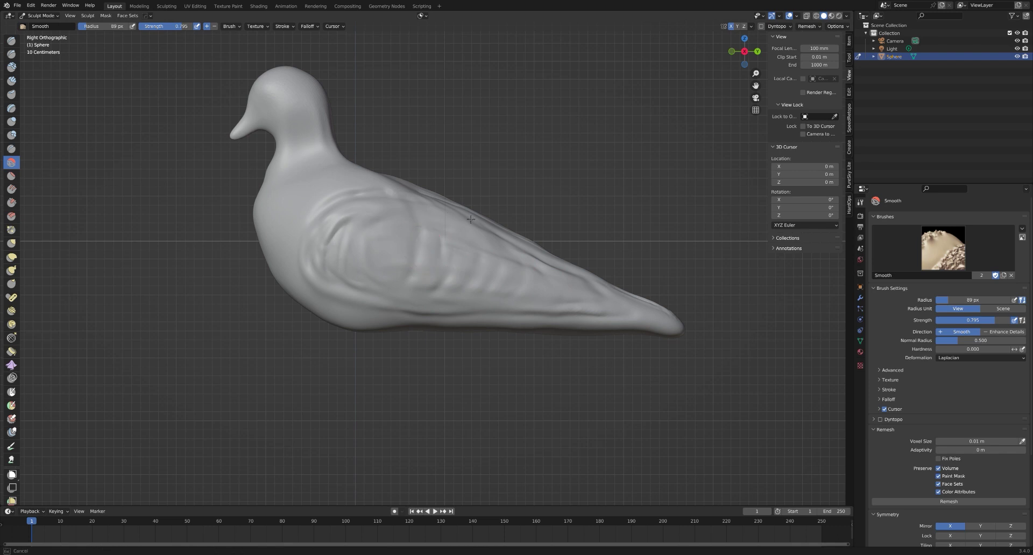
left_click_drag(471, 220, 564, 274)
mouse_move(321, 210)
left_mouse_down()
mouse_move(326, 226)
mouse_move(308, 230)
left_mouse_up()
left_click_drag(325, 265, 338, 242)
left_click_drag(448, 268, 484, 269)
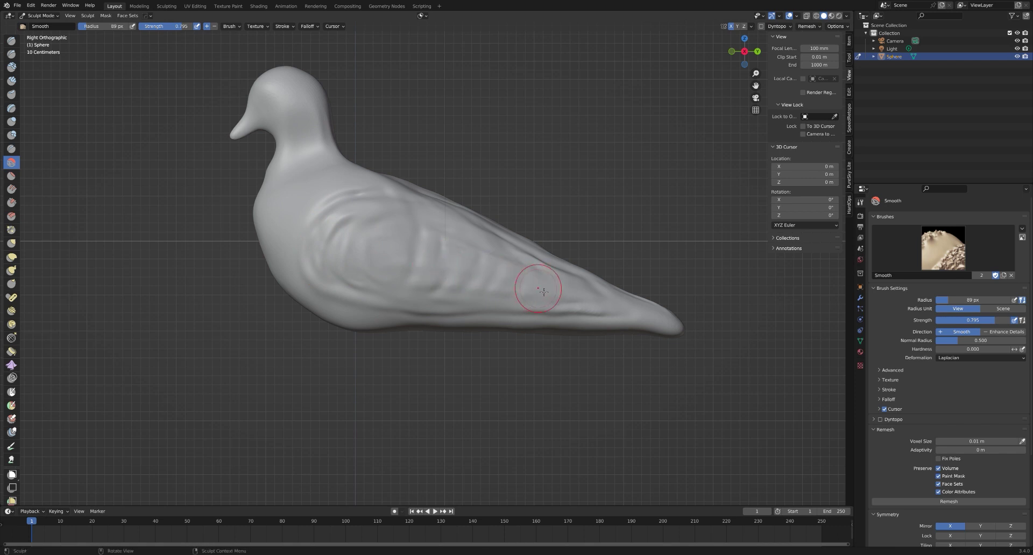
Soften the remaining wing ridges, upper back and tail from perspective and left-side angles
middle_click_drag(544, 292, 393, 309)
left_click_drag(425, 240, 361, 372)
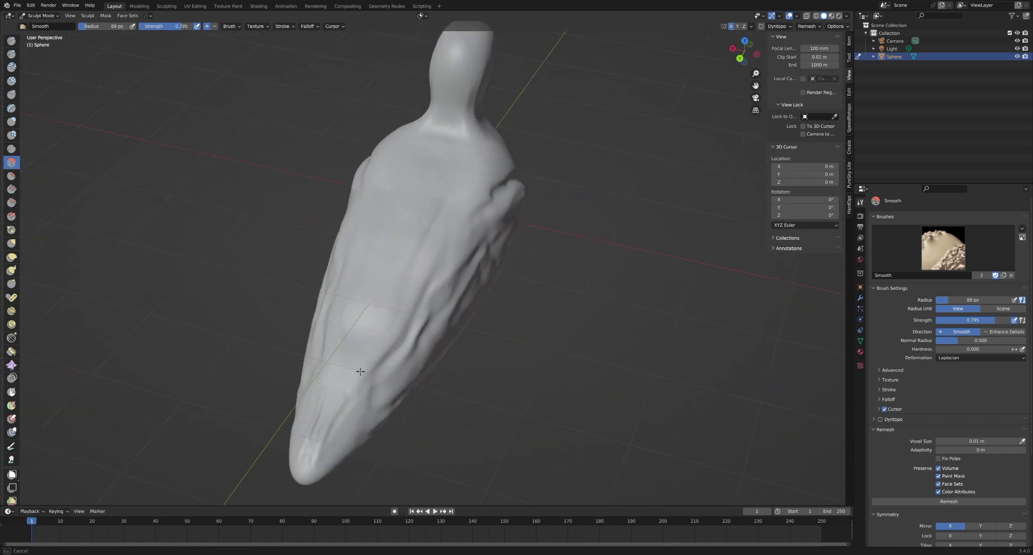
left_click_drag(311, 433, 308, 452)
mouse_move(356, 303)
left_mouse_down()
mouse_move(365, 329)
mouse_move(475, 276)
left_mouse_up()
middle_click_drag(491, 326, 484, 258)
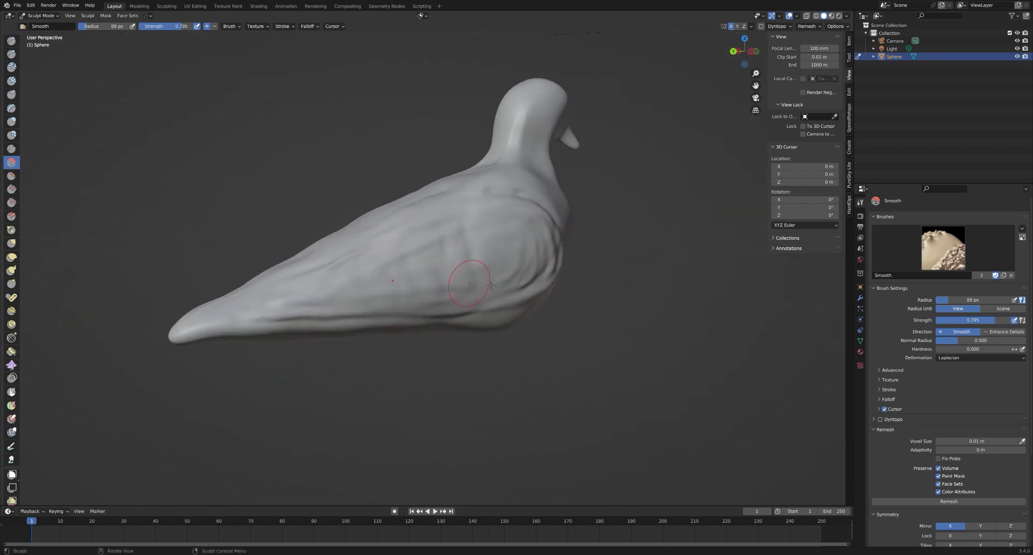
mouse_move(490, 228)
left_mouse_down()
mouse_move(487, 190)
mouse_move(334, 257)
left_mouse_up()
left_click_drag(292, 302, 267, 338)
mouse_move(444, 348)
middle_mouse_down()
mouse_move(349, 323)
mouse_move(388, 232)
middle_mouse_up()
mouse_move(398, 223)
left_mouse_down()
mouse_move(406, 204)
mouse_move(396, 203)
left_mouse_up()
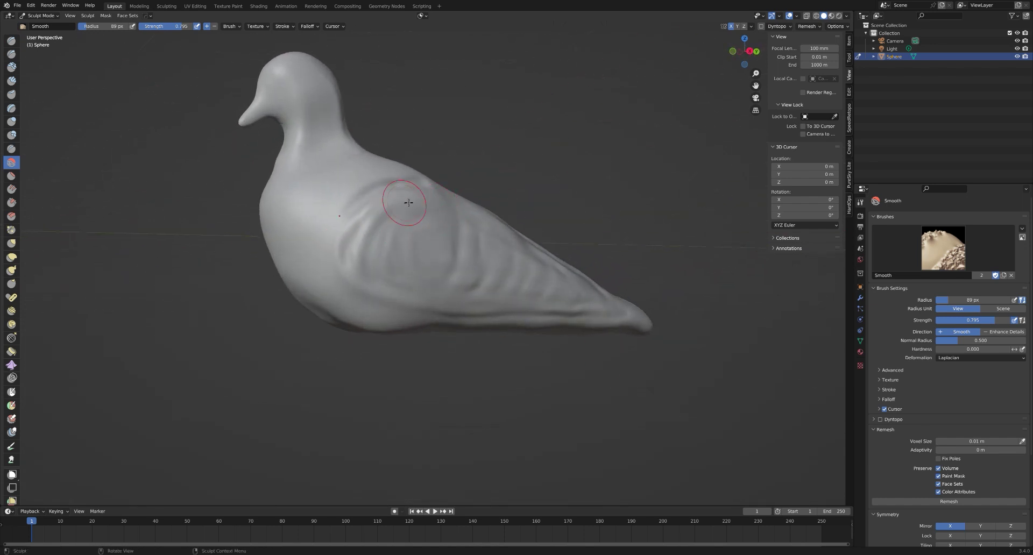
left_click_drag(379, 236, 359, 280)
Inspect the bird's overall shape from front, side and perspective views
mouse_move(372, 312)
middle_mouse_down()
mouse_move(458, 247)
mouse_move(417, 330)
mouse_move(415, 272)
middle_mouse_up()
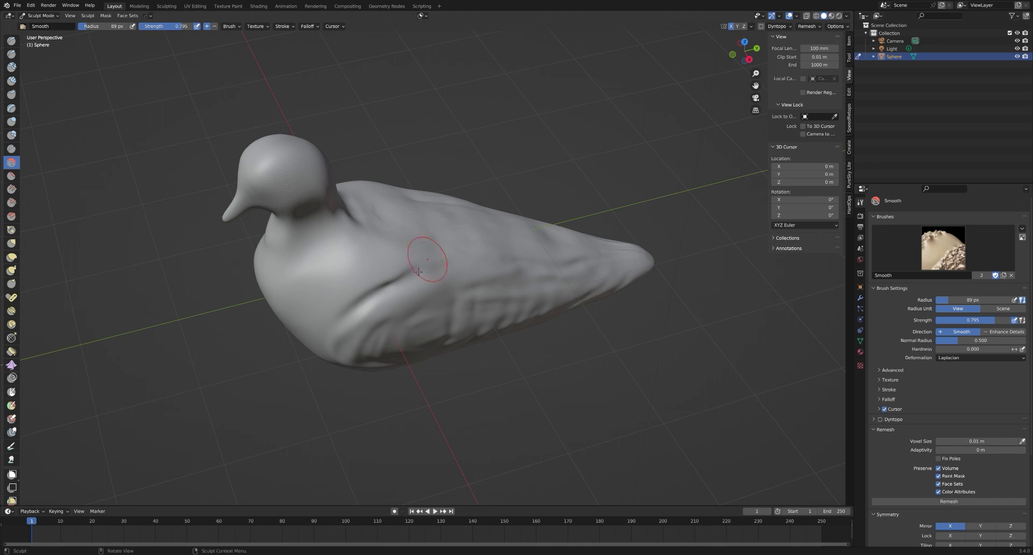
key("KP_1")
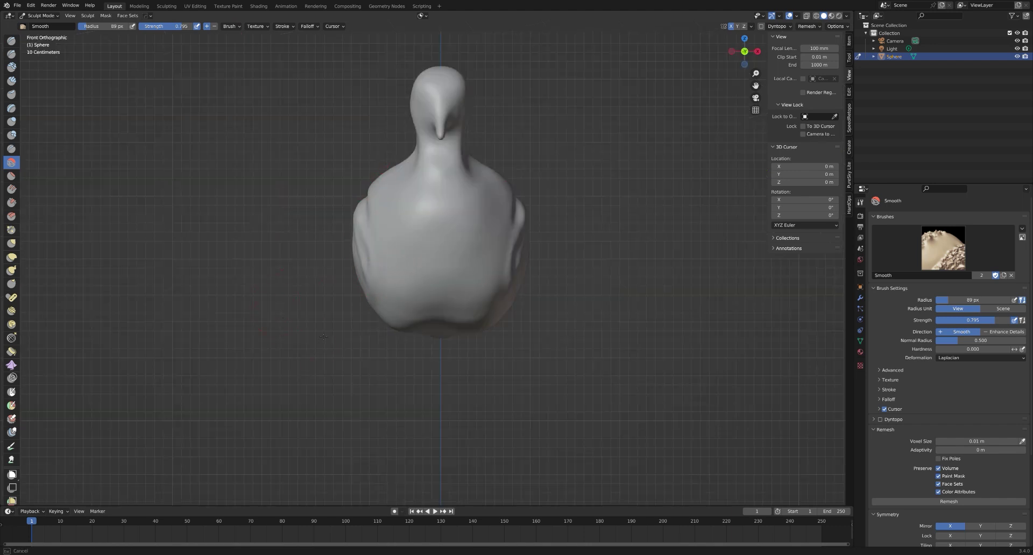
middle_click_drag(308, 358, 457, 245)
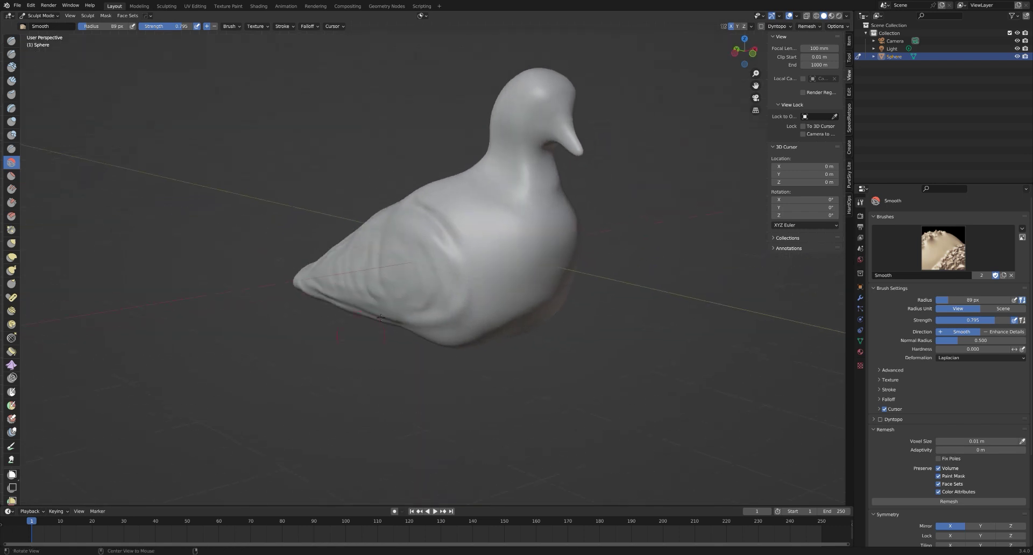
middle_click_drag(412, 416, 392, 309)
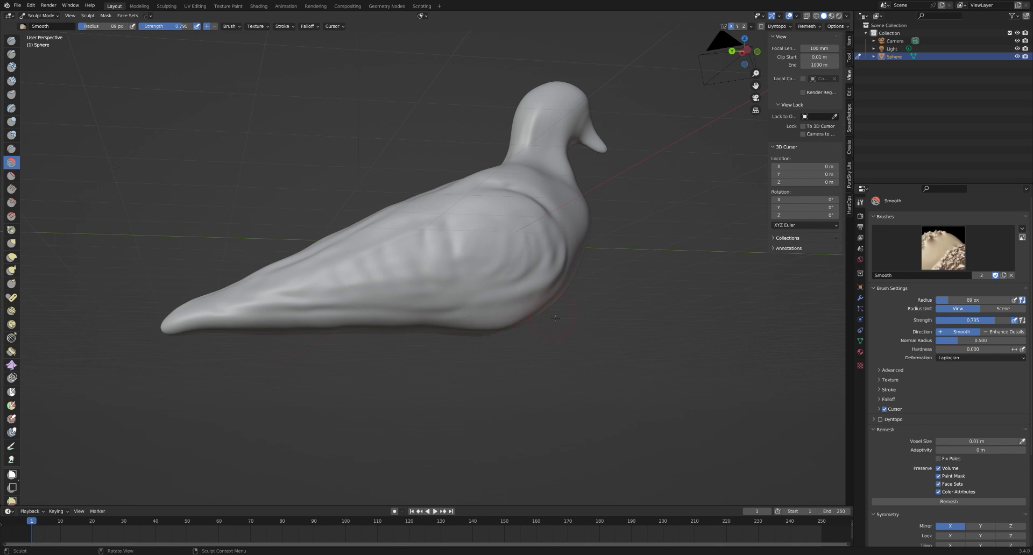
key("KP_3")
key("KP_1")
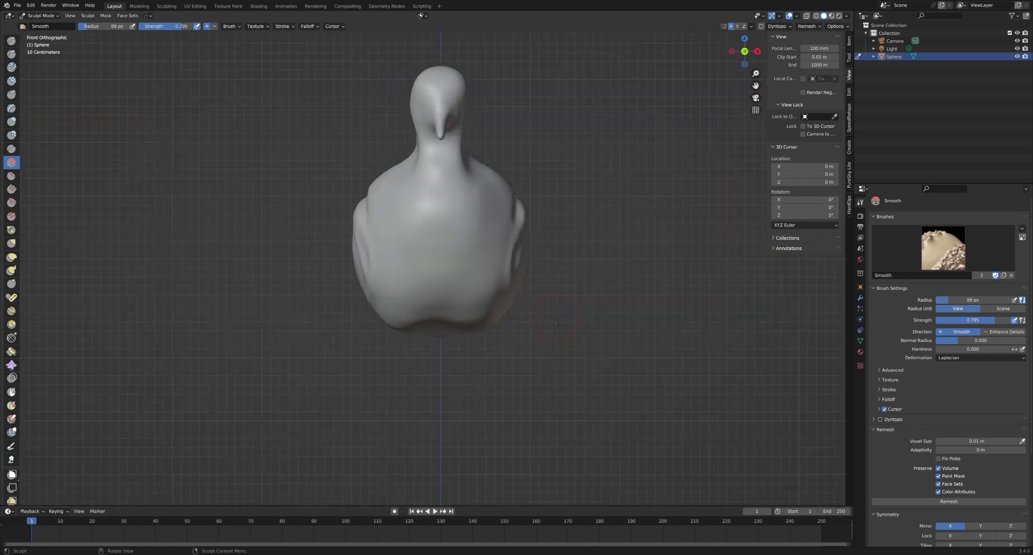
left_click_drag(541, 322, 487, 377, "ctrl+alt")
Select the Draw Sharp brush and shrink its radius to 24 px
left_click(11, 54)
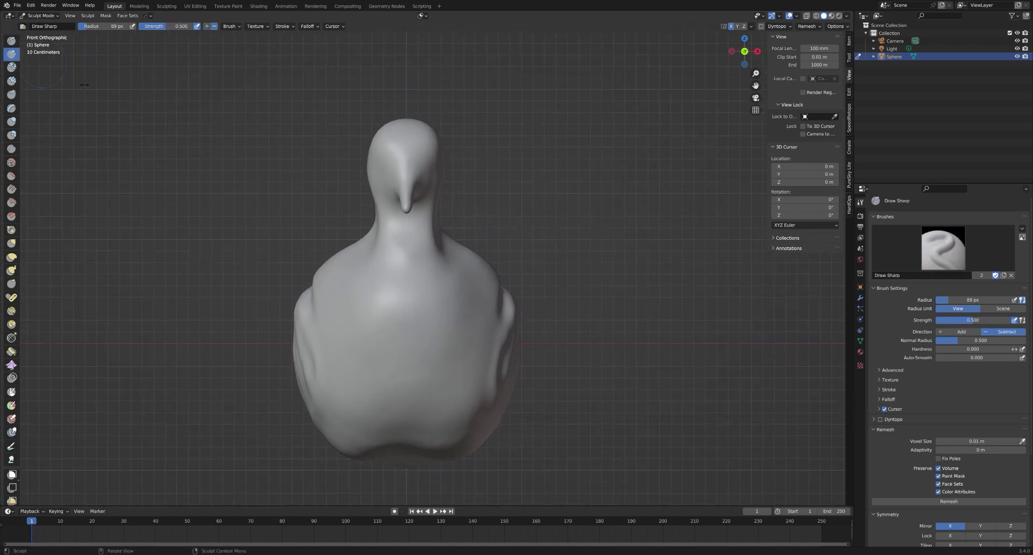
right_click(539, 166)
left_click_drag(500, 165, 489, 165)
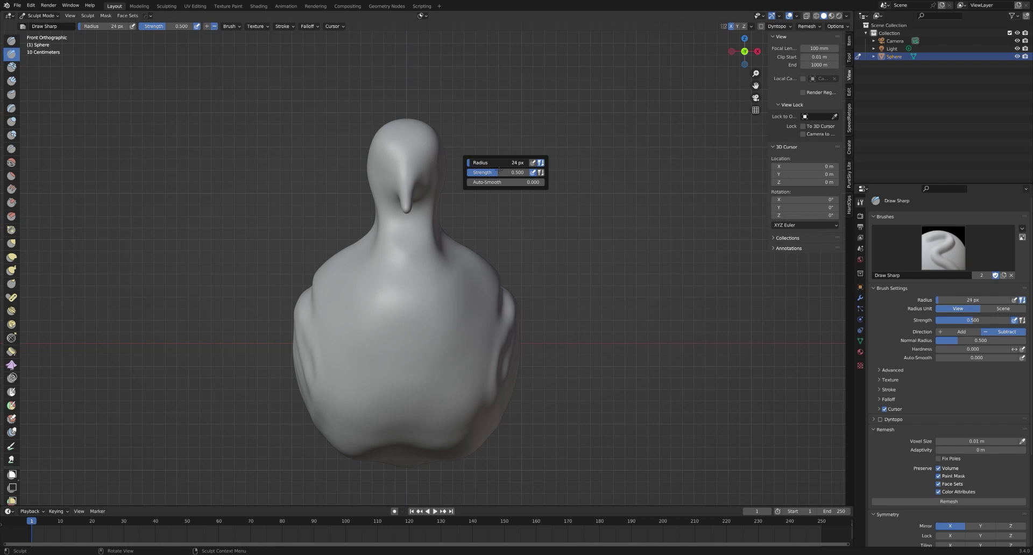
Carve a small eye socket into the head in right orthographic view
middle_click_drag(501, 194, 525, 233)
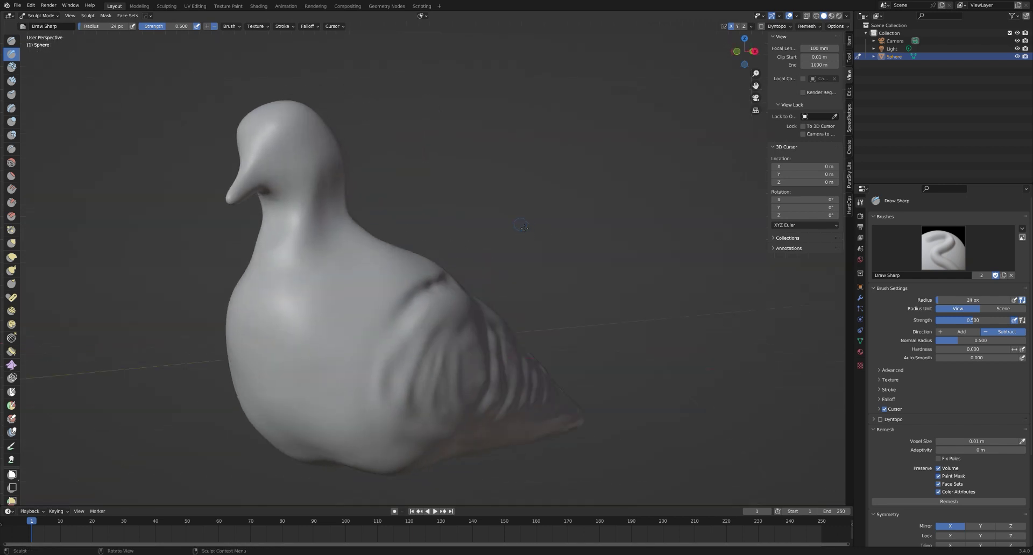
key("KP_3")
scroll(494, 235, "up", 3)
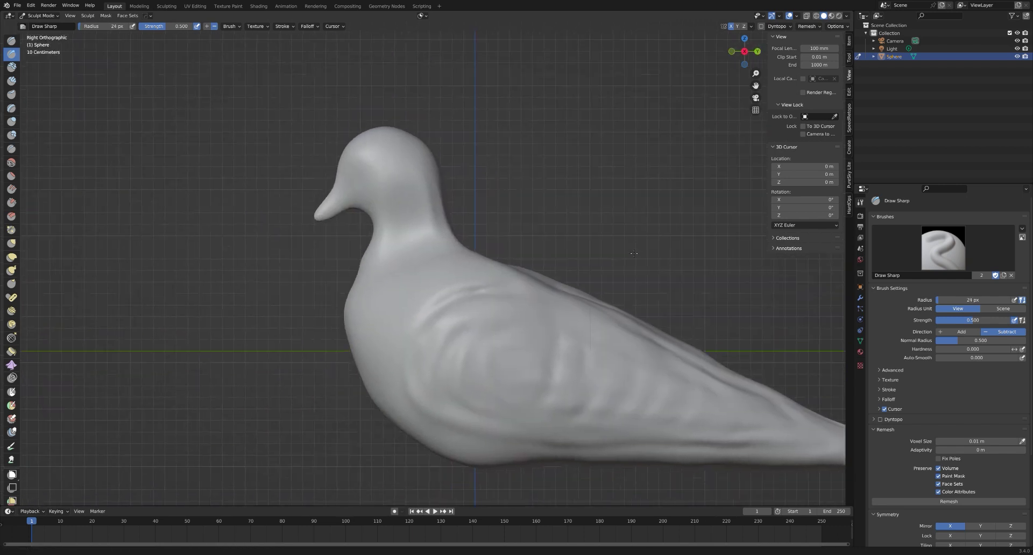
scroll(561, 252, "up", 1)
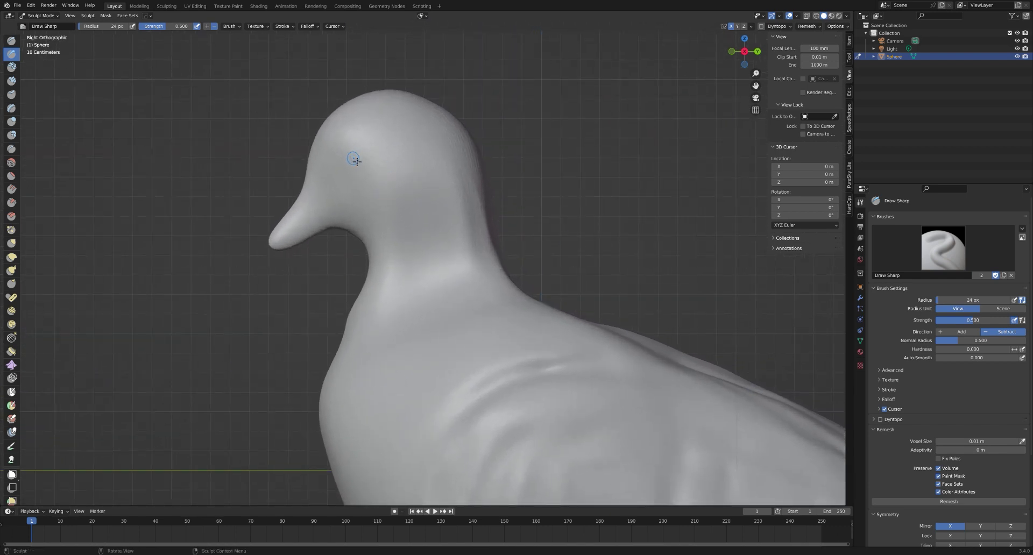
left_click_drag(355, 156, 356, 157)
left_click_drag(361, 159, 364, 160)
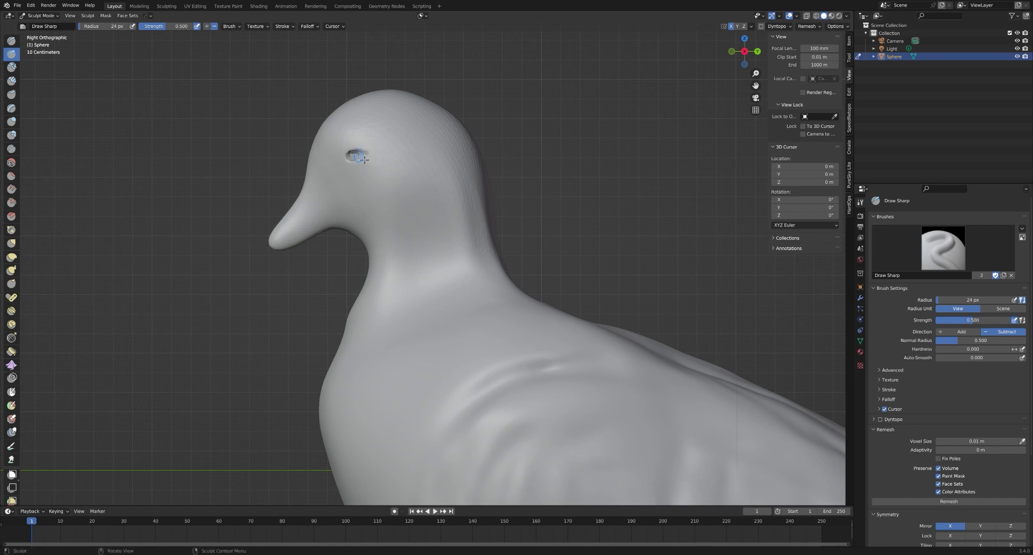
Remesh the sculpt and deepen the eye socket
left_click(899, 503)
mouse_move(610, 289)
middle_mouse_down()
mouse_move(632, 295)
mouse_move(632, 334)
mouse_move(601, 289)
middle_mouse_up()
scroll(653, 287, "up", 4)
left_click_drag(498, 166, 492, 170)
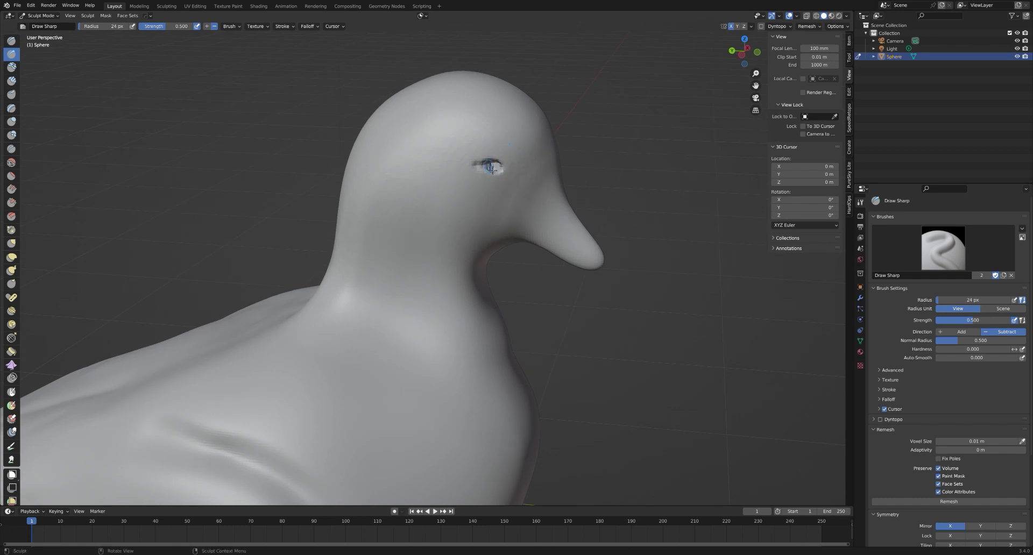
Slim and taper the beak tip and underside with the Grab brush, then reshape the neck contour
key("g")
right_click(621, 279)
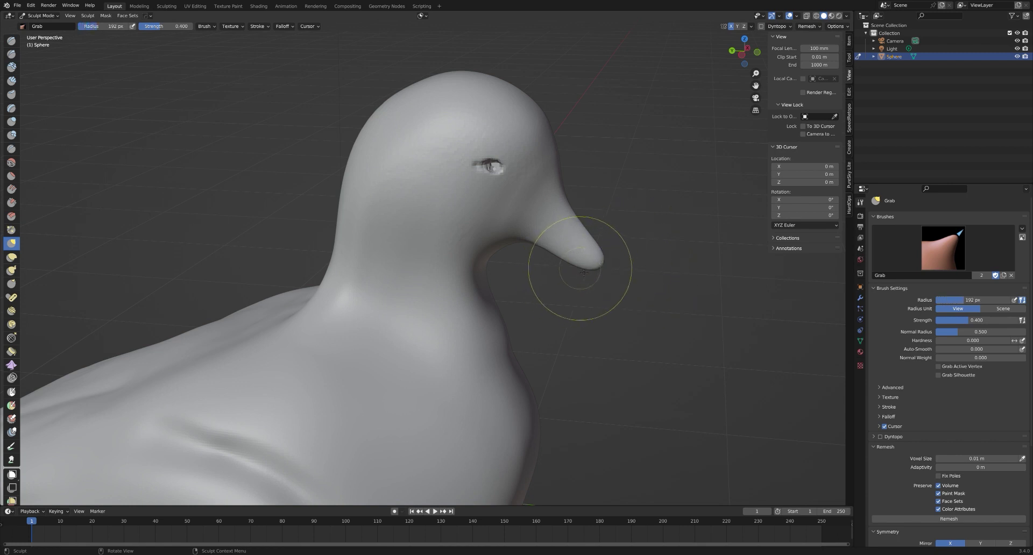
left_click_drag(579, 260, 597, 255)
left_click_drag(590, 263, 598, 256)
left_click_drag(589, 265, 600, 255)
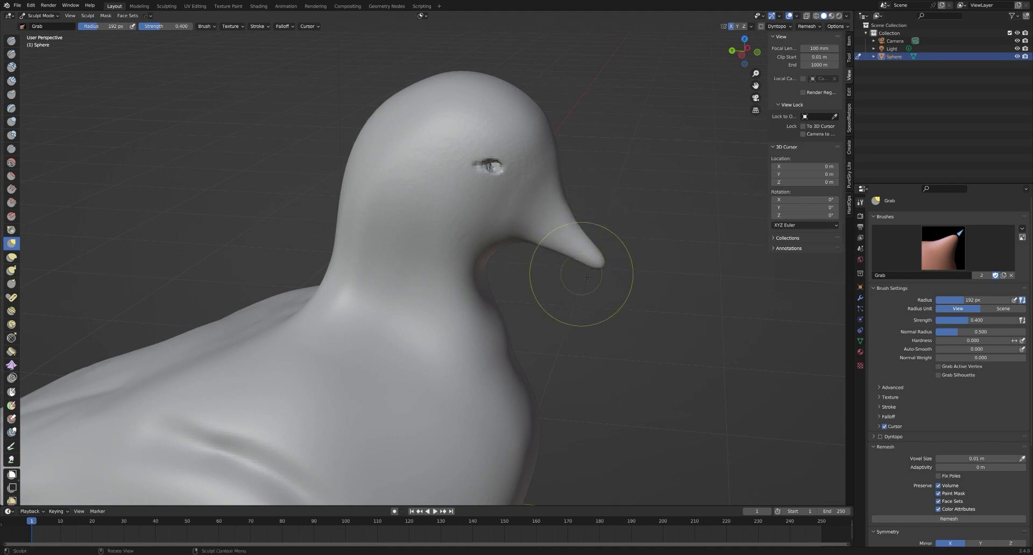
left_click_drag(586, 268, 592, 260)
key("KP_1")
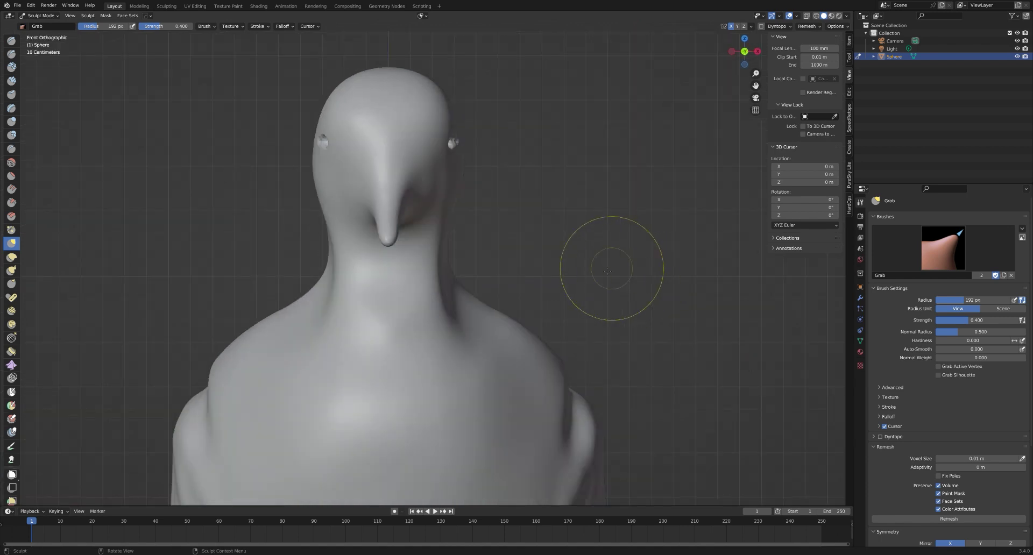
key("KP_3")
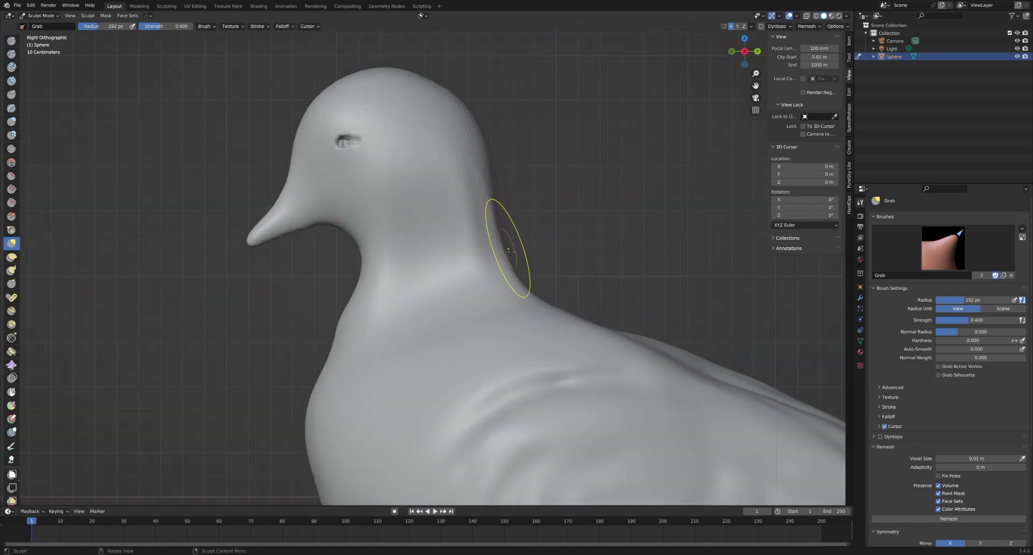
left_click_drag(318, 232, 327, 215)
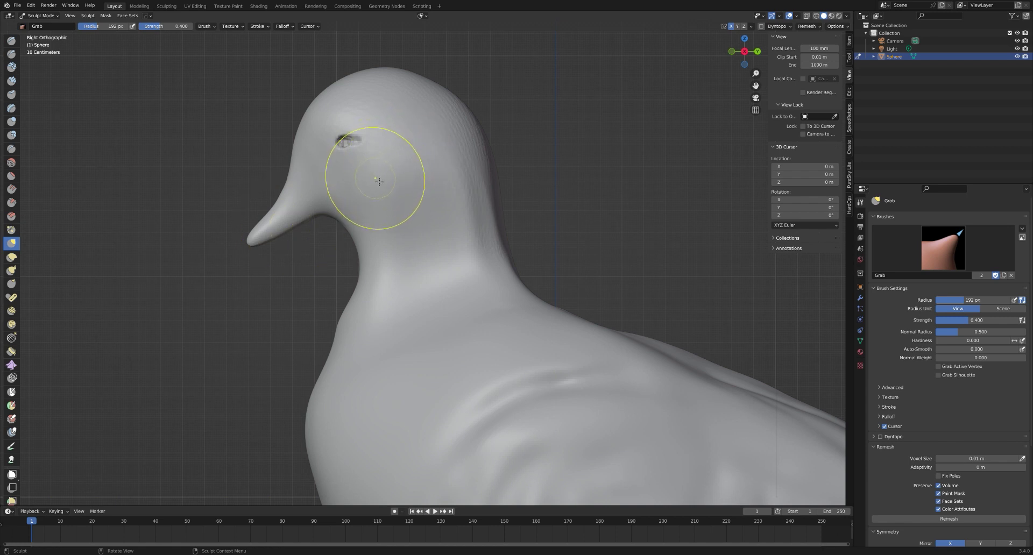
Smooth the eye socket, back of the head and neck with a 175 px Smooth brush
key("shift+s")
right_click(265, 219)
left_click_drag(266, 219, 260, 217)
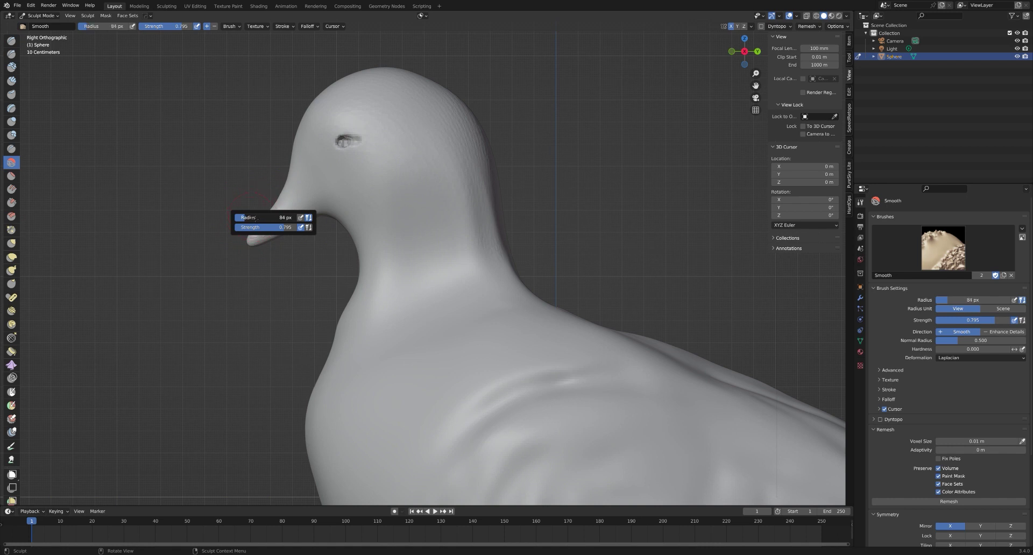
left_click_drag(346, 138, 349, 140)
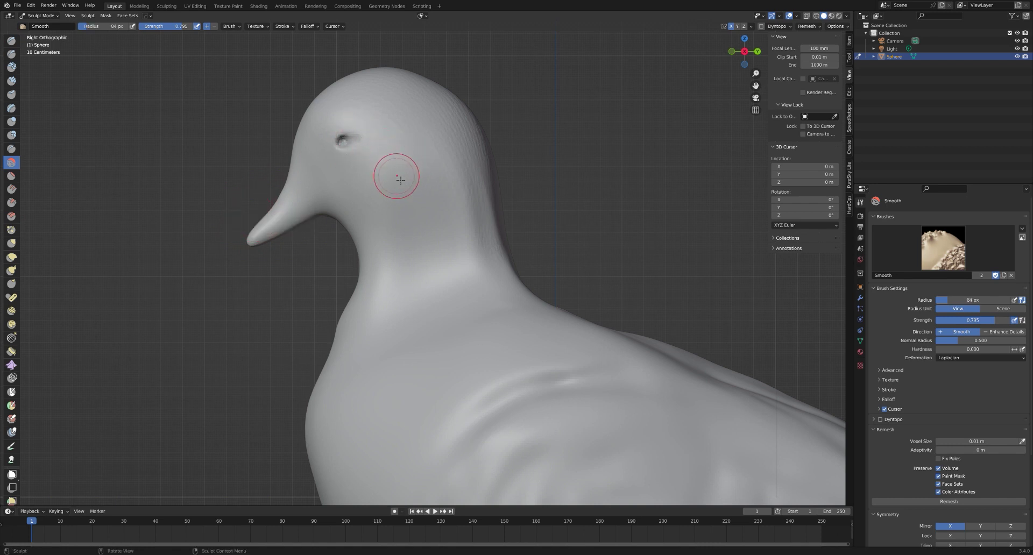
left_click_drag(469, 180, 469, 112)
mouse_move(401, 122)
left_mouse_down()
mouse_move(439, 261)
mouse_move(467, 213)
mouse_move(483, 291)
left_mouse_up()
key("KP_1")
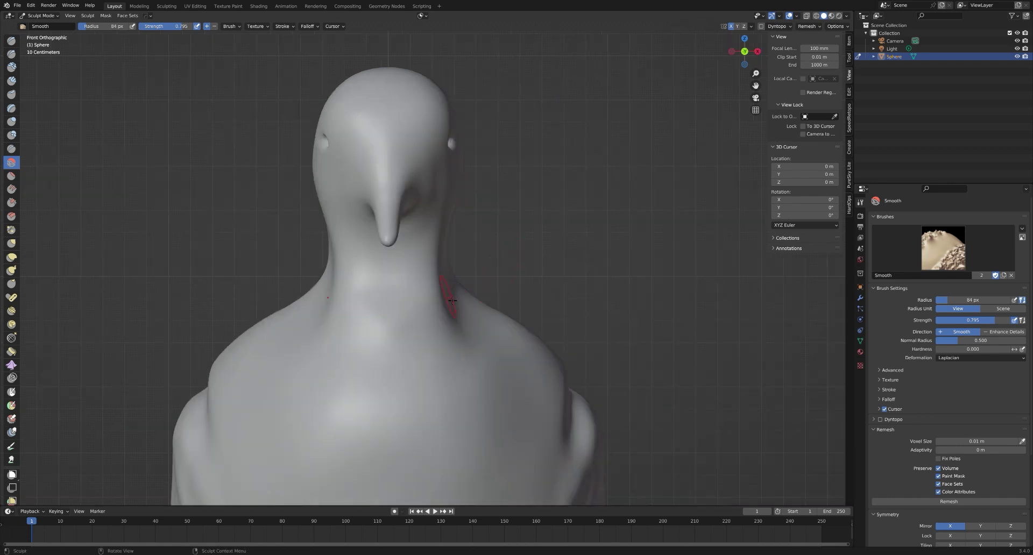
middle_click_drag(455, 302, 494, 362)
scroll(494, 363, "down", 1)
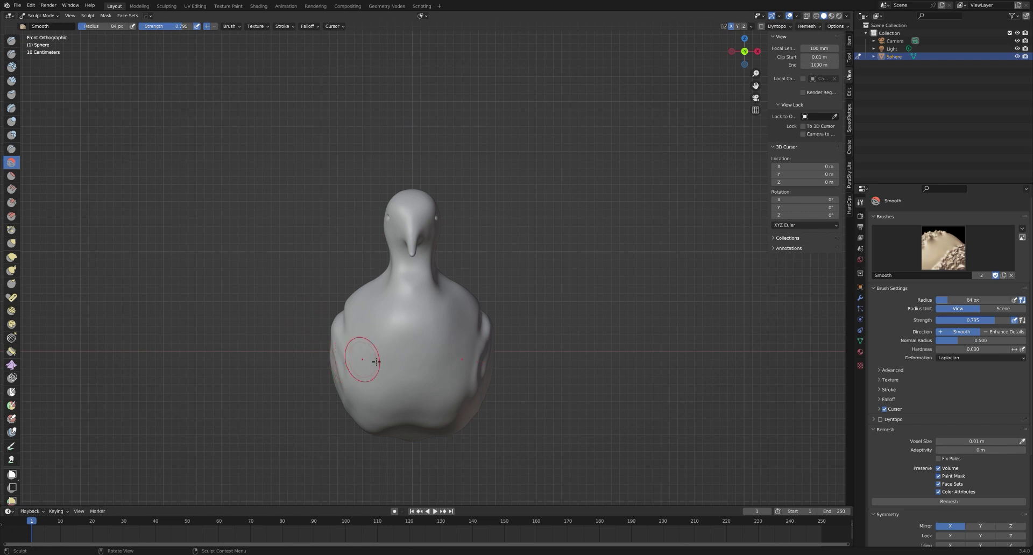
Select the Draw Sharp brush and reduce its radius to 9 px
left_click(11, 53)
right_click(263, 342)
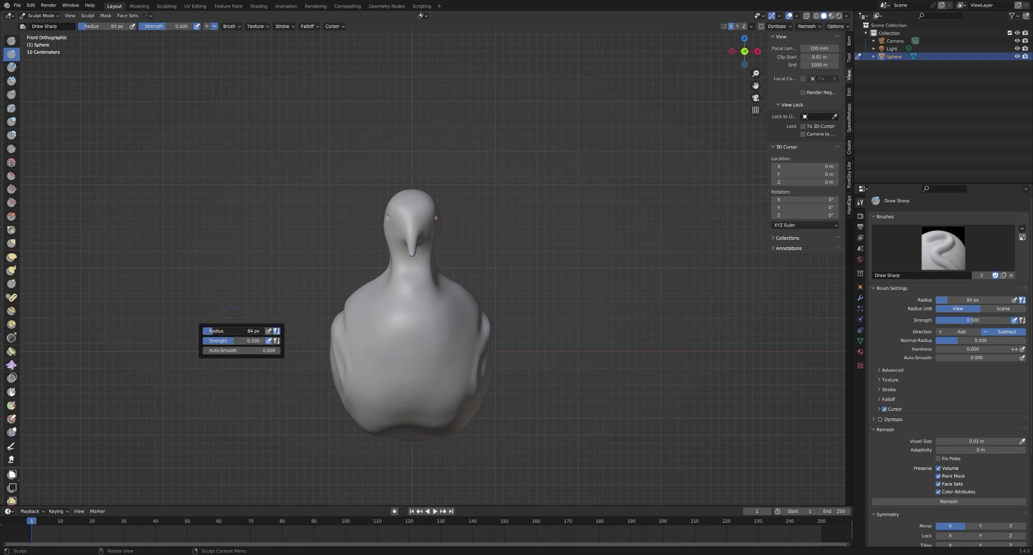
left_click_drag(226, 333, 213, 332)
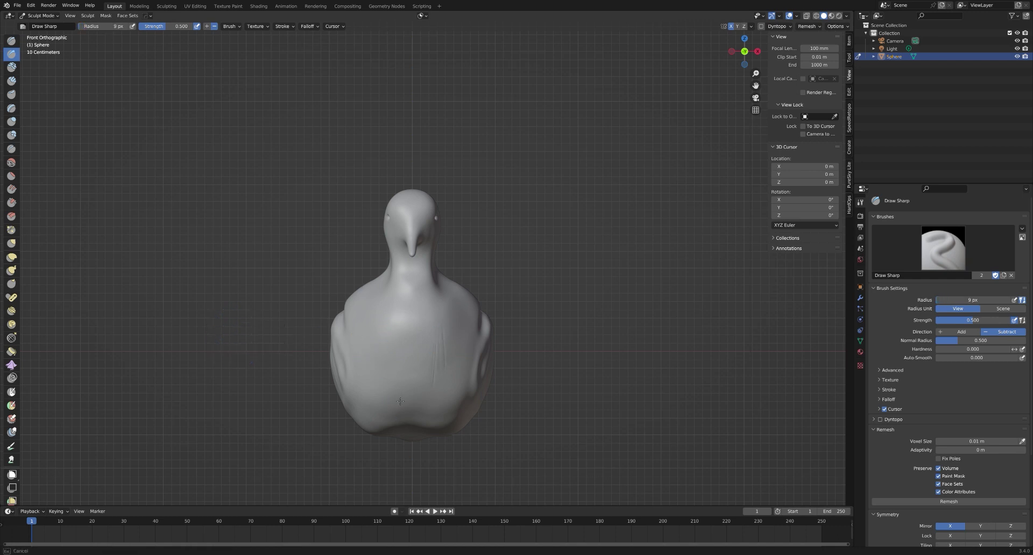
Switch to the Clay brush, frame the chest, and enlarge the brush radius
key("c")
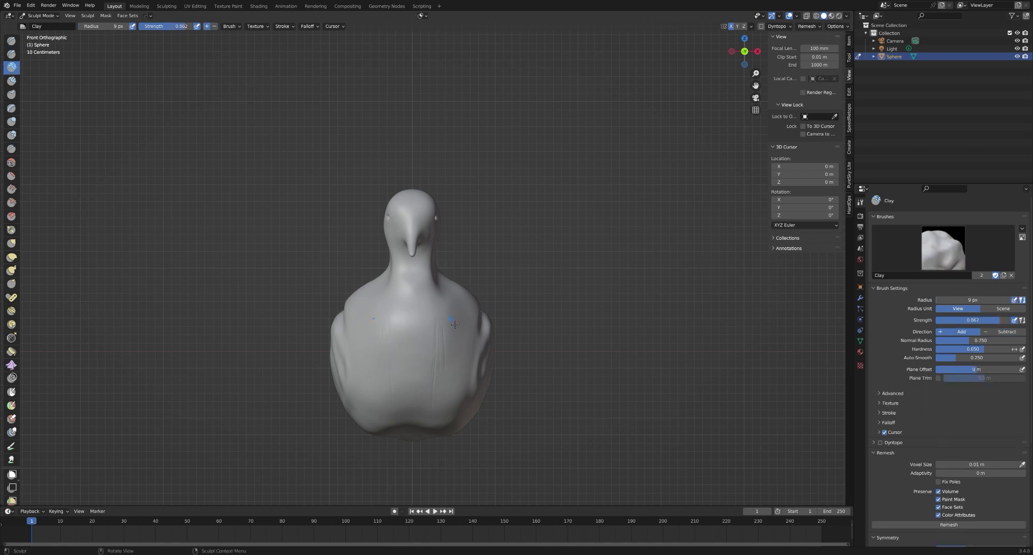
left_click_drag(470, 398, 471, 402)
left_click_drag(433, 326, 466, 397)
middle_click_drag(437, 376, 446, 317, "ctrl")
middle_click_drag(474, 372, 467, 269, "shift")
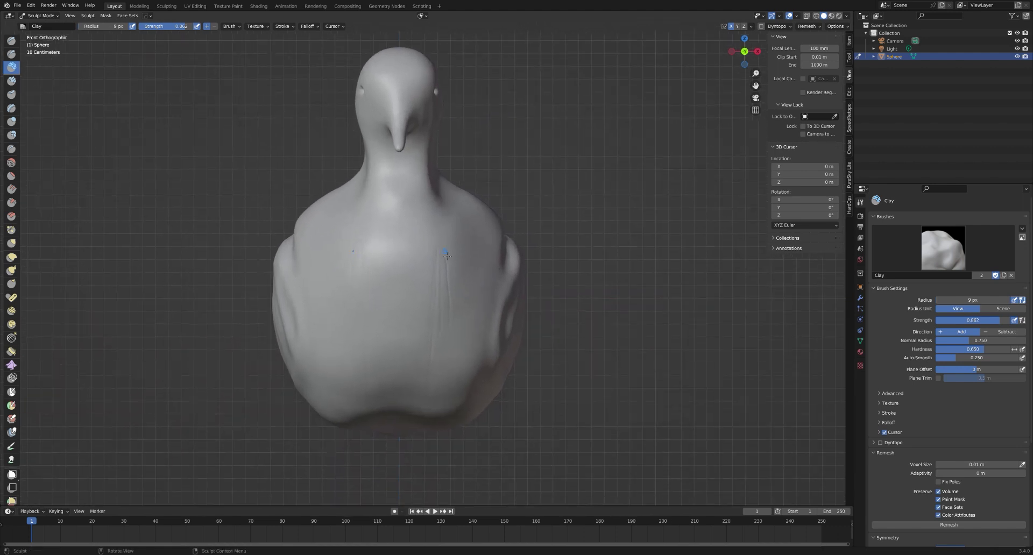
right_click(447, 258)
left_click_drag(417, 263, 423, 263)
Stroke faint clay feather ridges down the chest, raising brush strength to 1.000
left_click_drag(462, 304, 461, 260)
left_click_drag(465, 346, 464, 364)
left_click_drag(465, 284, 451, 381)
mouse_move(433, 332)
left_mouse_down()
mouse_move(443, 346)
mouse_move(445, 283)
mouse_move(407, 307)
mouse_move(429, 314)
left_mouse_up()
right_click(432, 303)
mouse_move(453, 280)
left_mouse_down()
mouse_move(456, 350)
mouse_move(436, 386)
left_mouse_up()
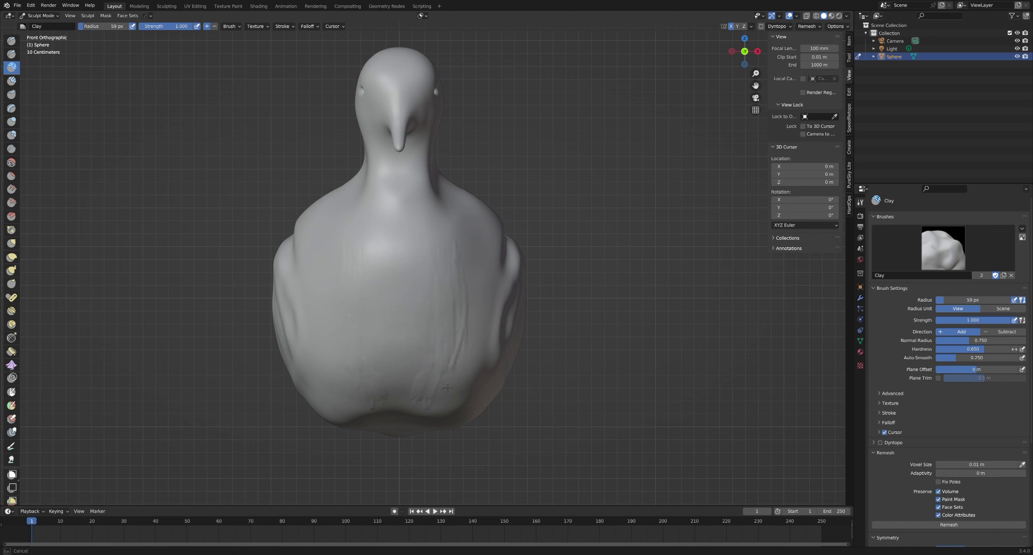
mouse_move(447, 389)
left_mouse_down()
mouse_move(451, 285)
mouse_move(429, 392)
mouse_move(399, 412)
left_mouse_up()
Deepen diagonal feather ridges on the left side of the chest
mouse_move(342, 288)
left_mouse_down()
mouse_move(352, 352)
mouse_move(342, 245)
left_mouse_up()
mouse_move(365, 281)
left_mouse_down()
mouse_move(340, 266)
mouse_move(338, 317)
left_mouse_up()
mouse_move(330, 305)
left_mouse_down()
mouse_move(353, 371)
mouse_move(325, 327)
mouse_move(353, 393)
left_mouse_up()
left_click_drag(324, 326, 349, 386)
Build matching mirrored feather ridges on the right side of the chest
mouse_move(432, 323)
left_mouse_down()
mouse_move(462, 239)
mouse_move(468, 293)
left_mouse_up()
mouse_move(472, 261)
left_mouse_down()
mouse_move(473, 251)
mouse_move(486, 285)
mouse_move(448, 393)
left_mouse_up()
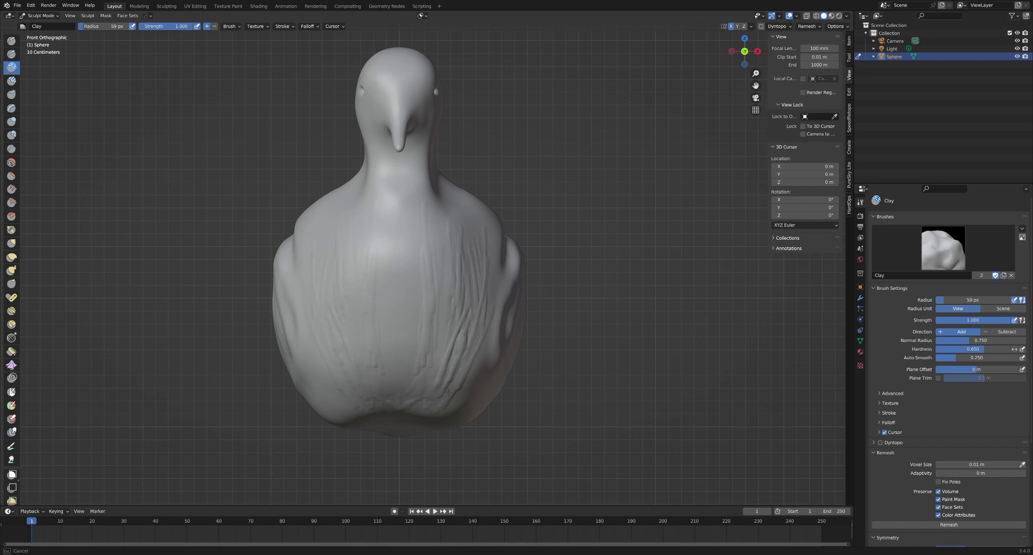
mouse_move(469, 325)
left_mouse_down()
mouse_move(447, 371)
mouse_move(466, 352)
left_mouse_up()
key("s")
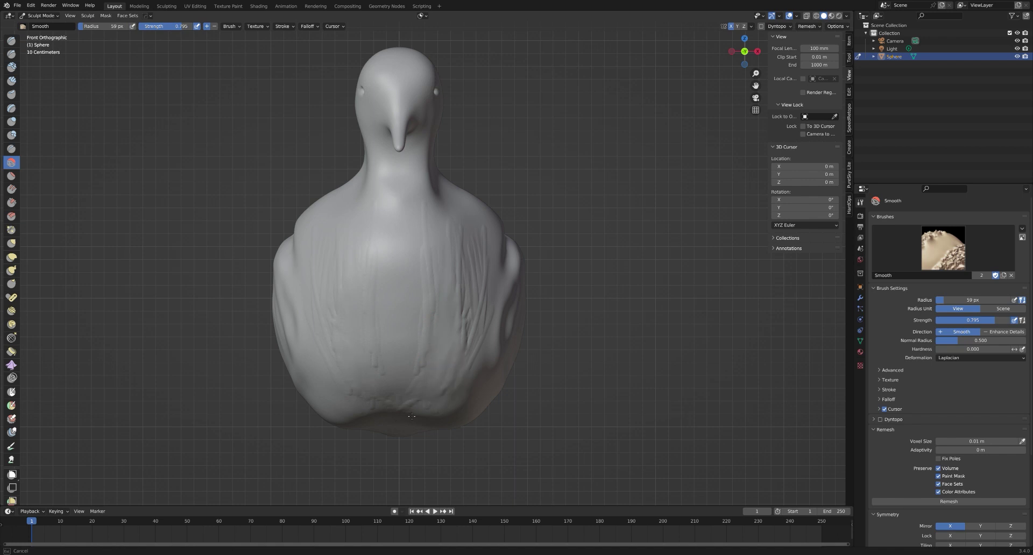
Lower the Smooth brush strength from 0.696 down to 0.265
left_click_drag(377, 271, 389, 376)
right_click(403, 318)
left_click_drag(383, 330, 353, 336)
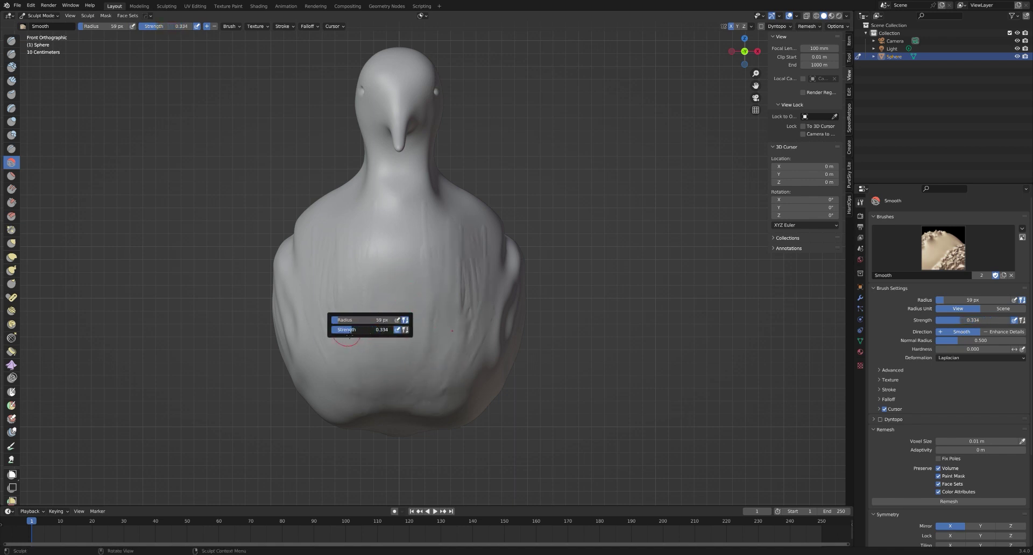
left_click_drag(429, 293, 476, 340)
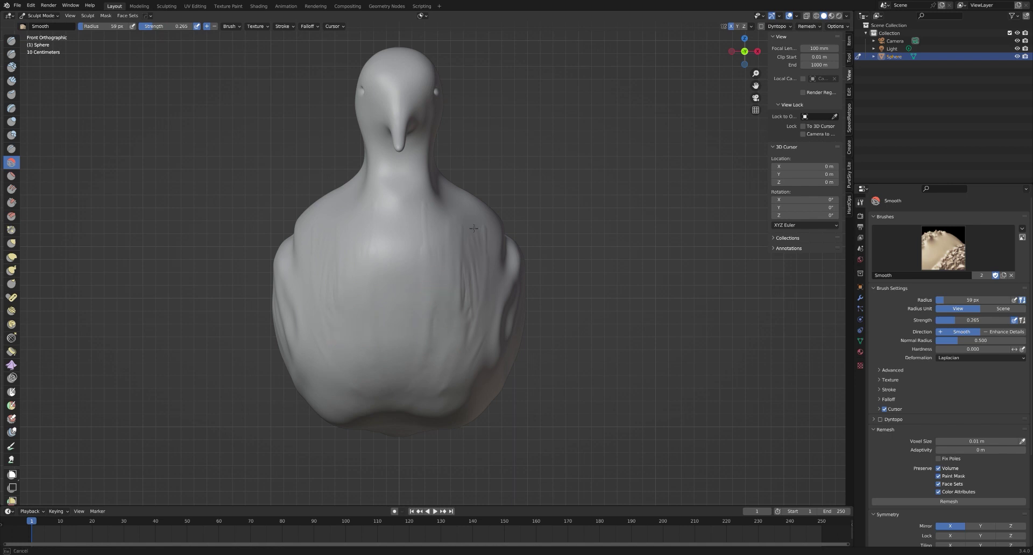
Gently smooth the chest ridges and the lower body
left_click_drag(431, 214, 488, 235)
left_click_drag(428, 334, 368, 394)
mouse_move(453, 291)
left_mouse_down()
mouse_move(475, 306)
mouse_move(477, 272)
mouse_move(473, 358)
left_mouse_up()
left_click_drag(462, 367, 446, 332)
Orbit to a three-quarter front view of the dove
scroll(445, 333, "down", 3)
mouse_move(446, 333)
middle_mouse_down()
mouse_move(480, 358)
mouse_move(458, 342)
middle_mouse_up()
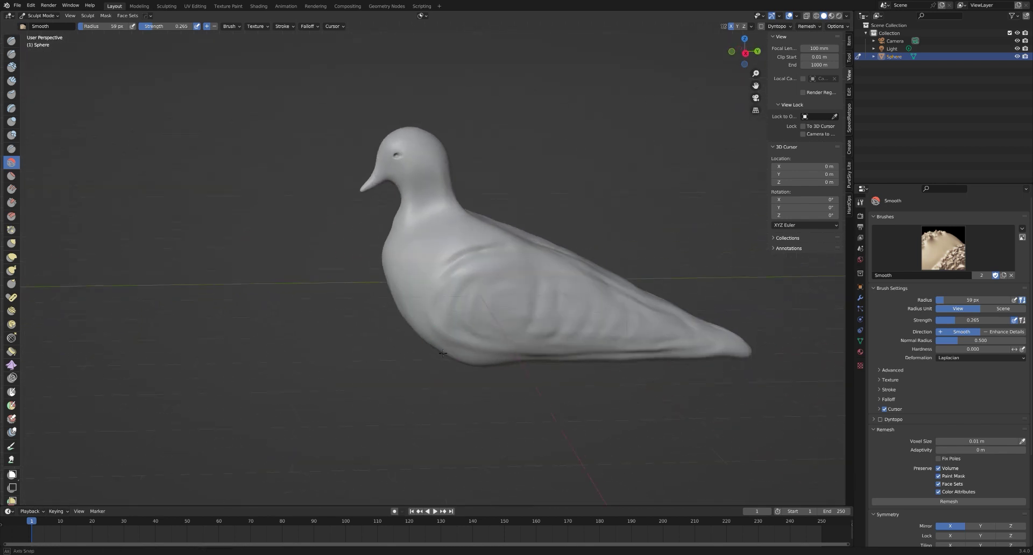
scroll(441, 333, "up", 3)
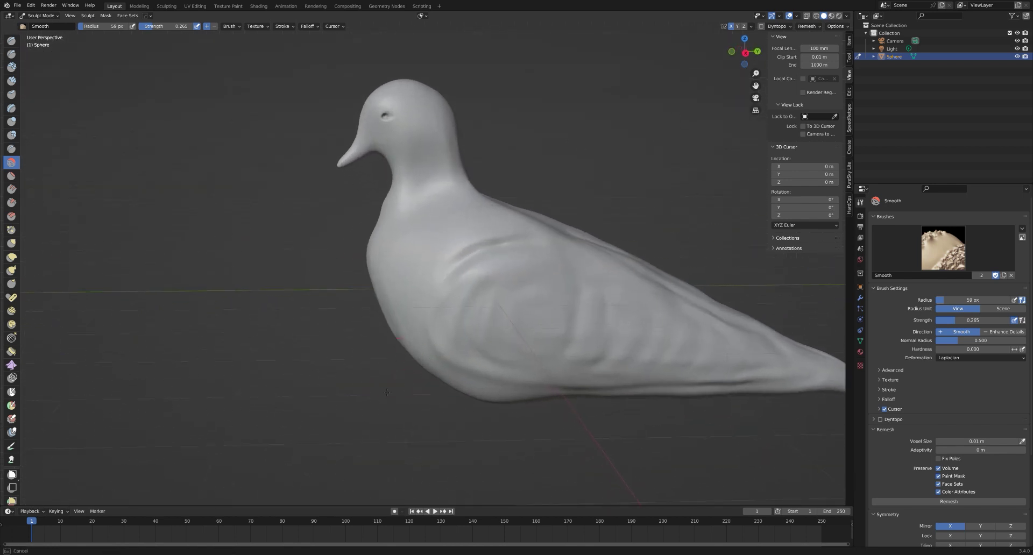
middle_click_drag(441, 332, 383, 351)
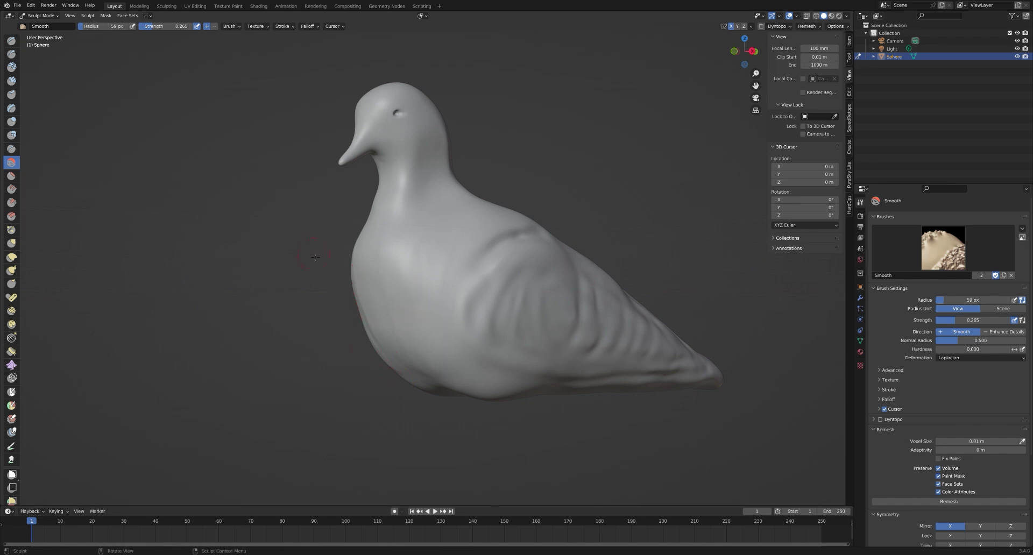
key("ctrl+Tab")
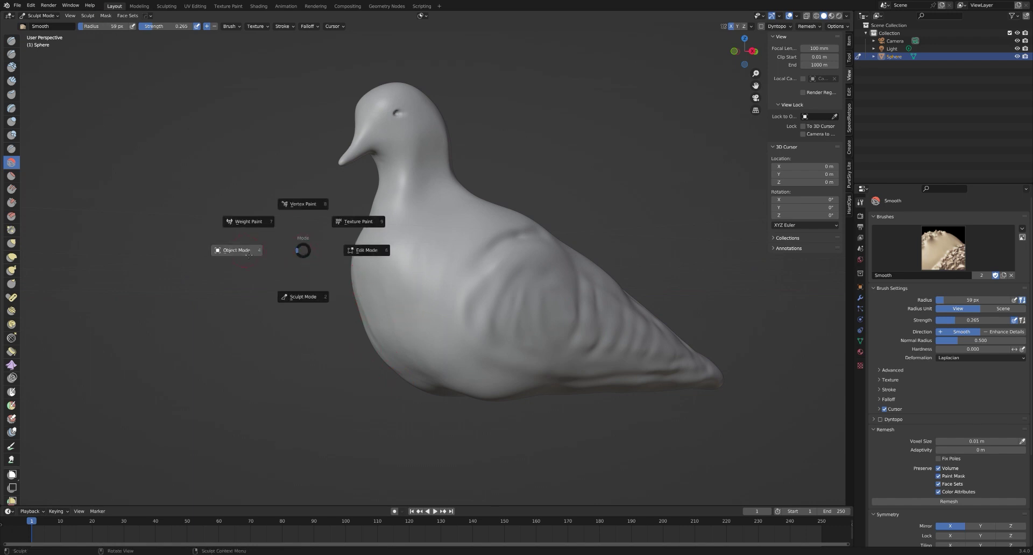
Return to Object Mode, apply Shade Smooth to the dove, and view it from the front
left_click(249, 254)
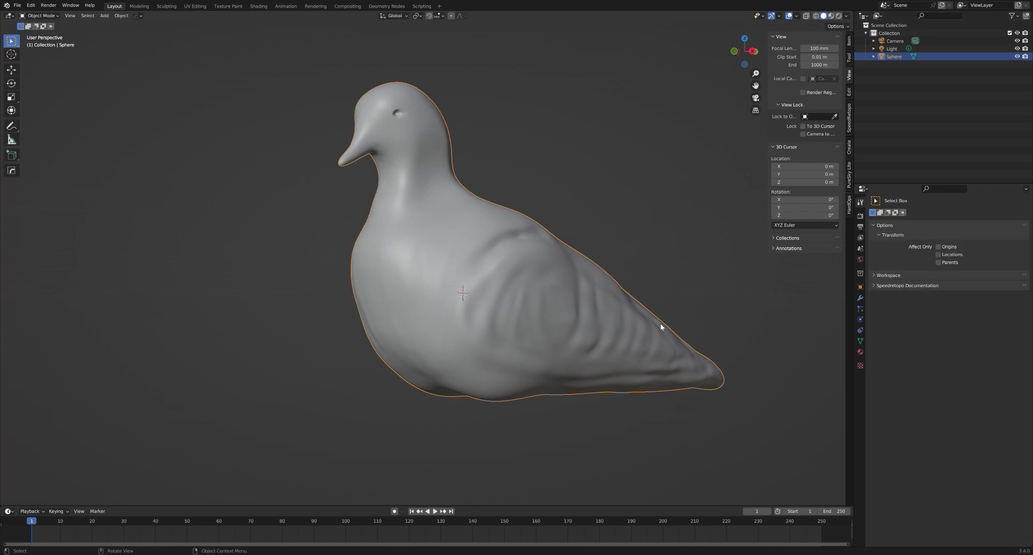
right_click(549, 333)
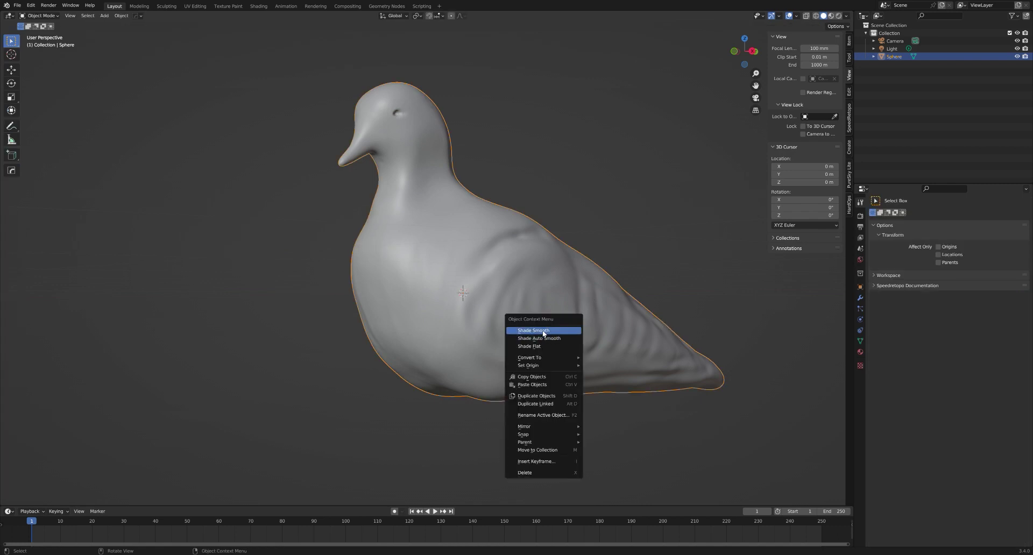
left_click(547, 331)
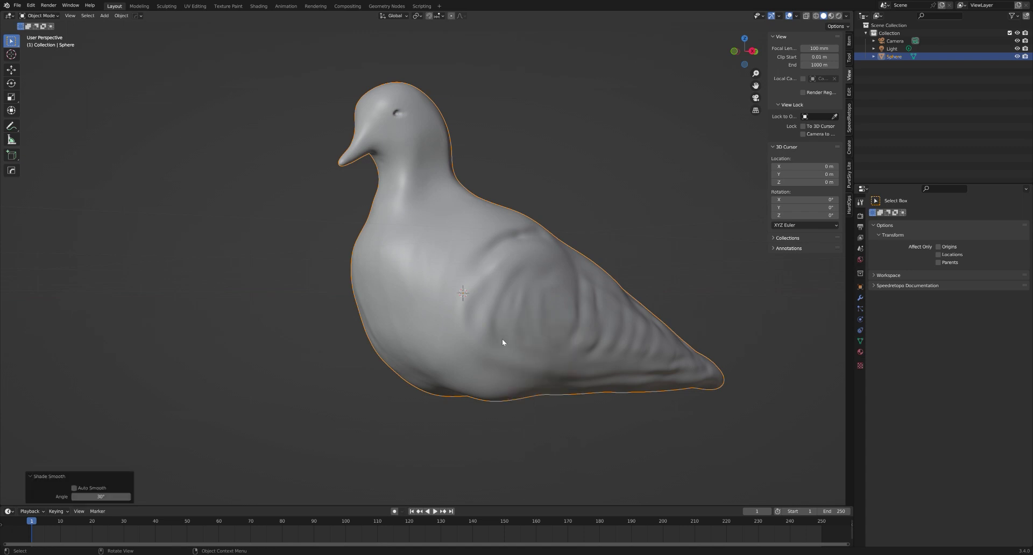
key("KP_1")
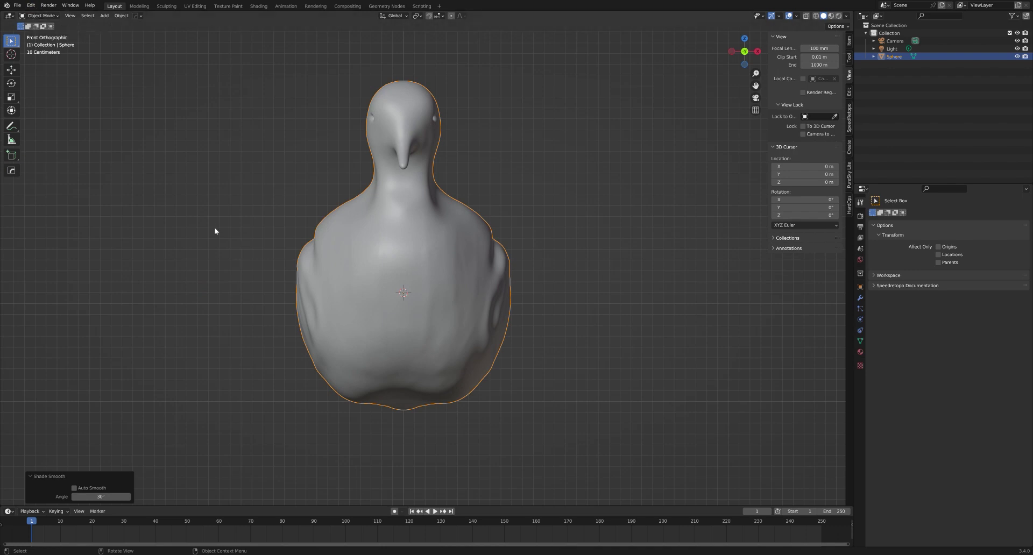
key("shift+a")
mouse_move(216, 228)
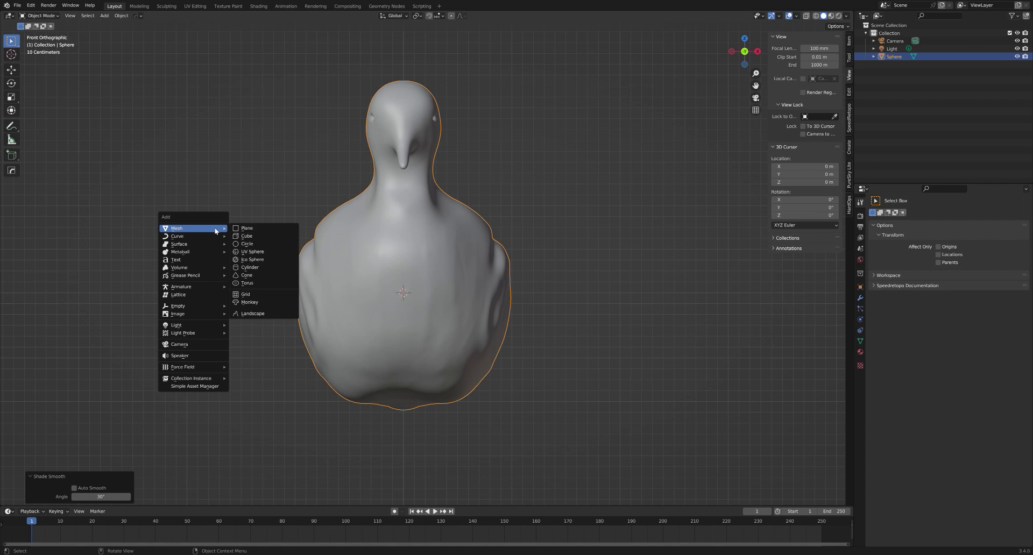
Add a UV sphere and apply a Subdivision Surface modifier at viewport level 2
left_click(267, 251)
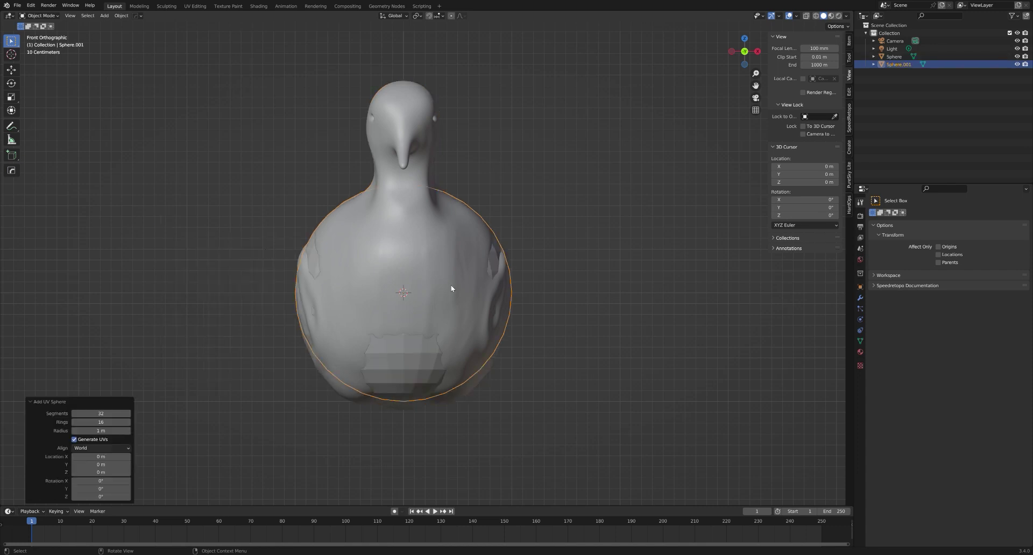
left_click(11, 110)
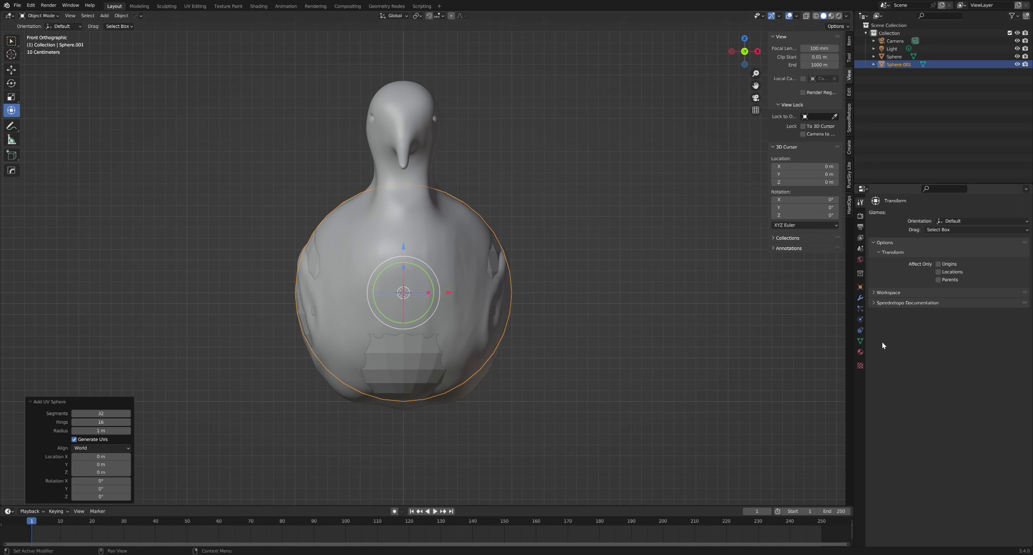
left_click(860, 352)
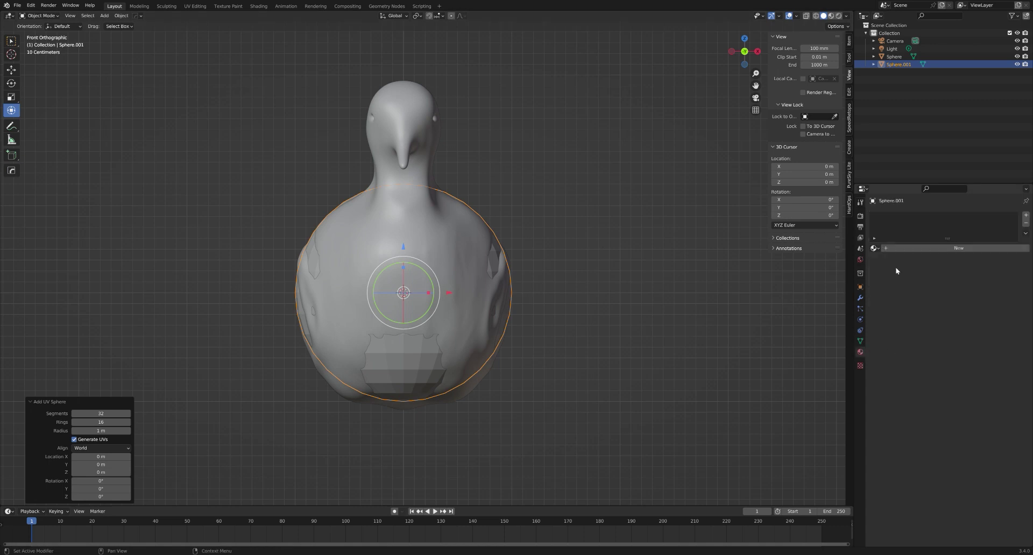
left_click(861, 298)
left_click(926, 216)
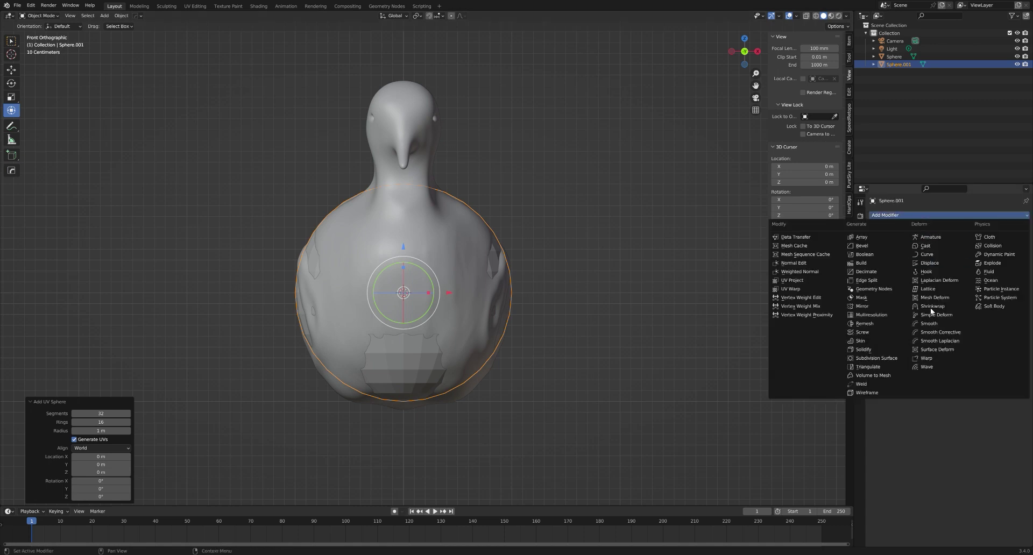
left_click(893, 359)
left_click(1017, 250)
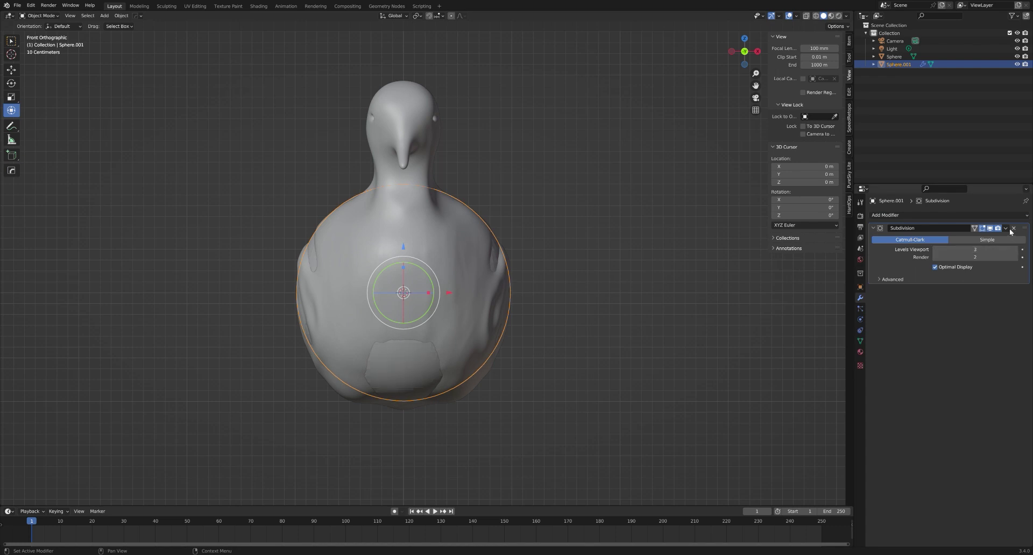
left_click(1006, 229)
left_click(990, 238)
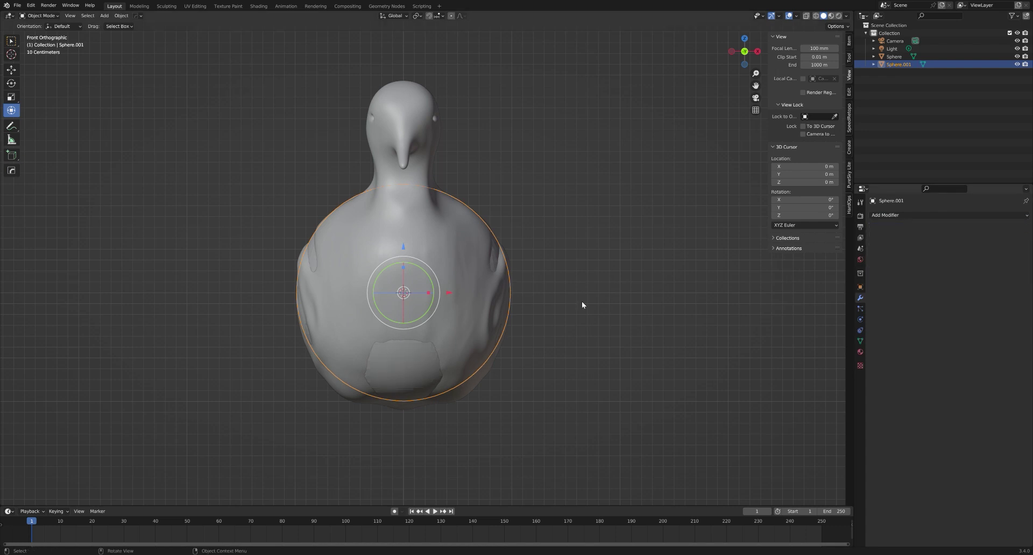
Shrink the sphere, move it 0.827 m along X, and lift it toward head height
key("s")
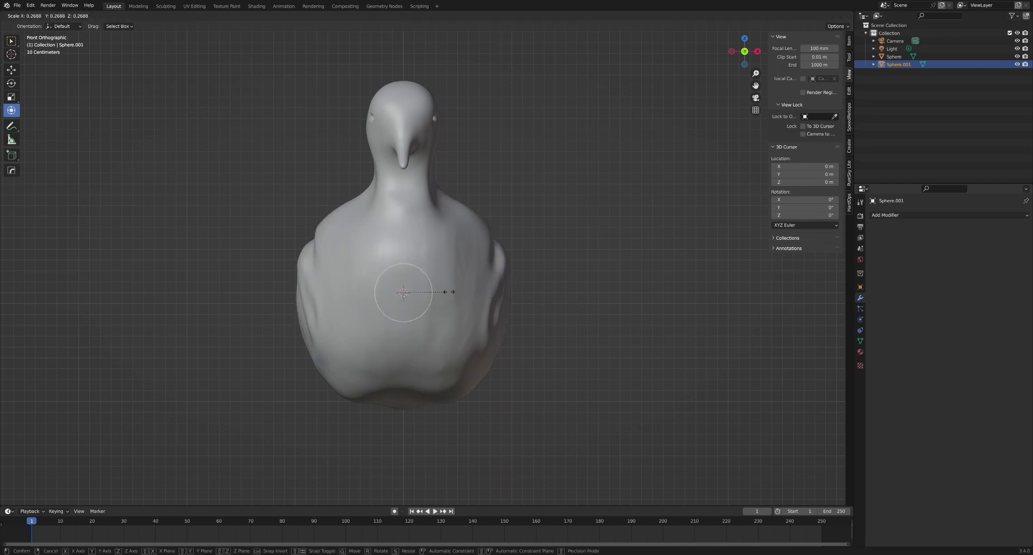
left_click(424, 294)
left_click_drag(446, 294, 537, 294)
scroll(509, 267, "up", 2)
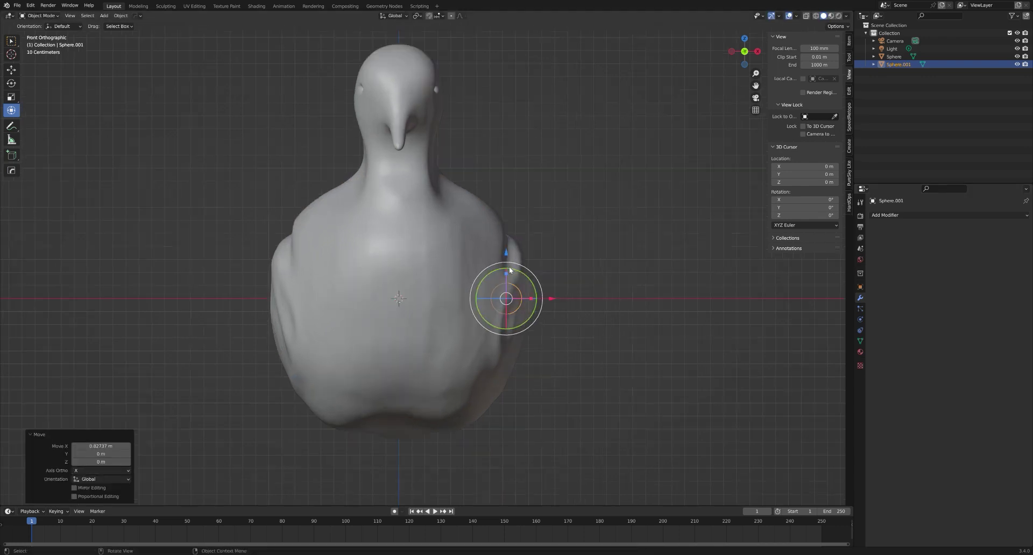
scroll(511, 267, "down", 1)
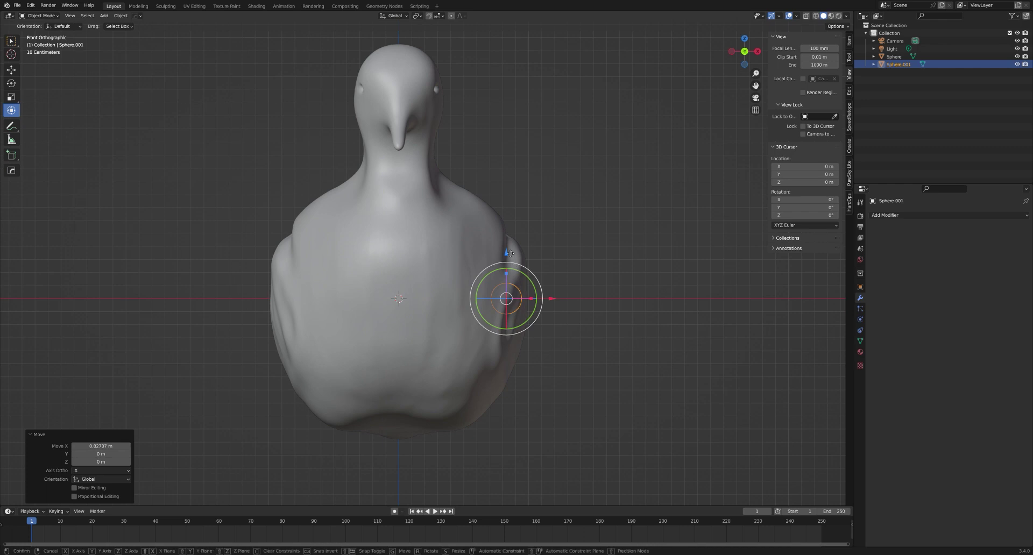
key("g")
key("z")
left_click_drag(509, 84, 508, 81)
scroll(505, 82, "down", 1)
left_click_drag(756, 85, 753, 143)
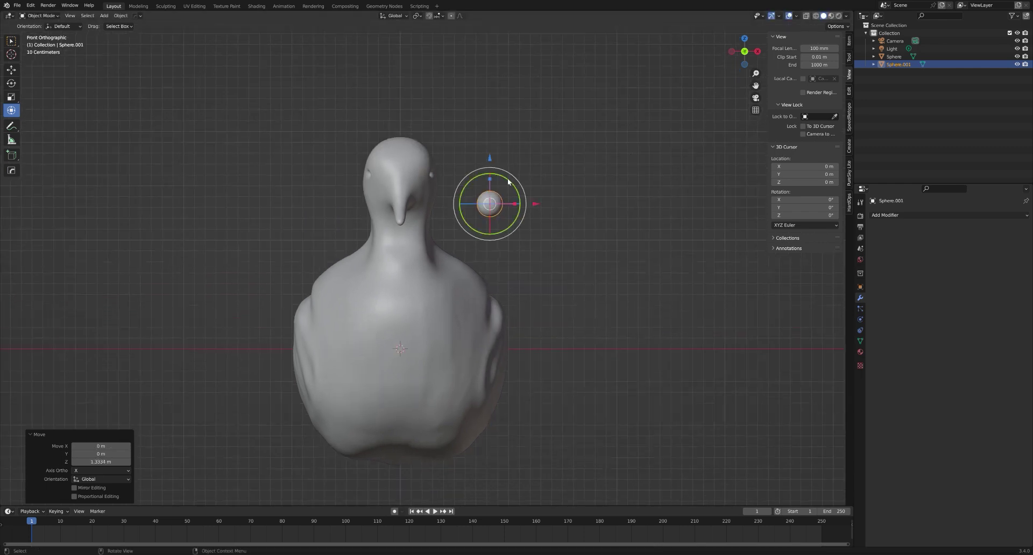
key("s")
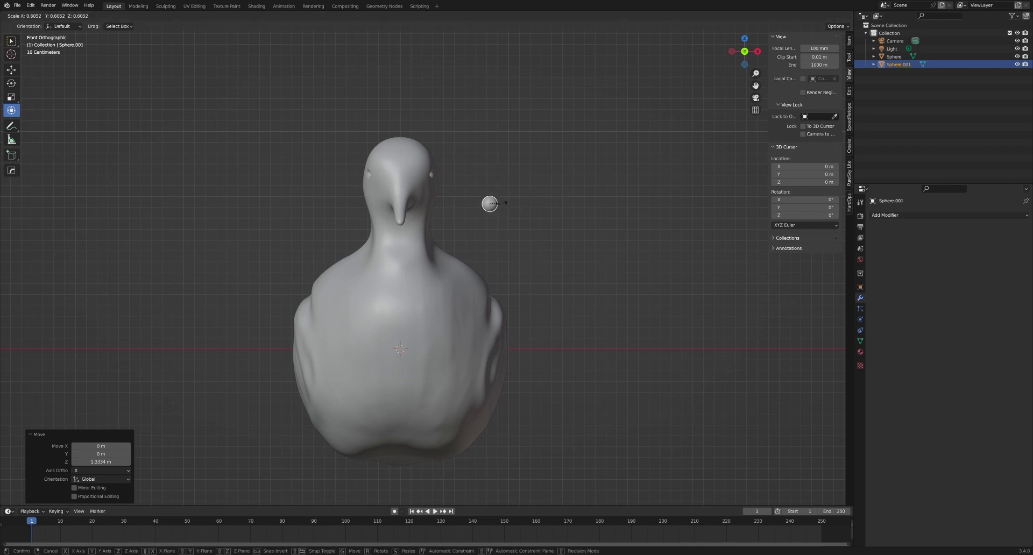
left_click(491, 203)
left_click_drag(489, 163, 493, 128)
Move the sphere forward over the bird's head in side view, then frame the head from the front
key("KP_3")
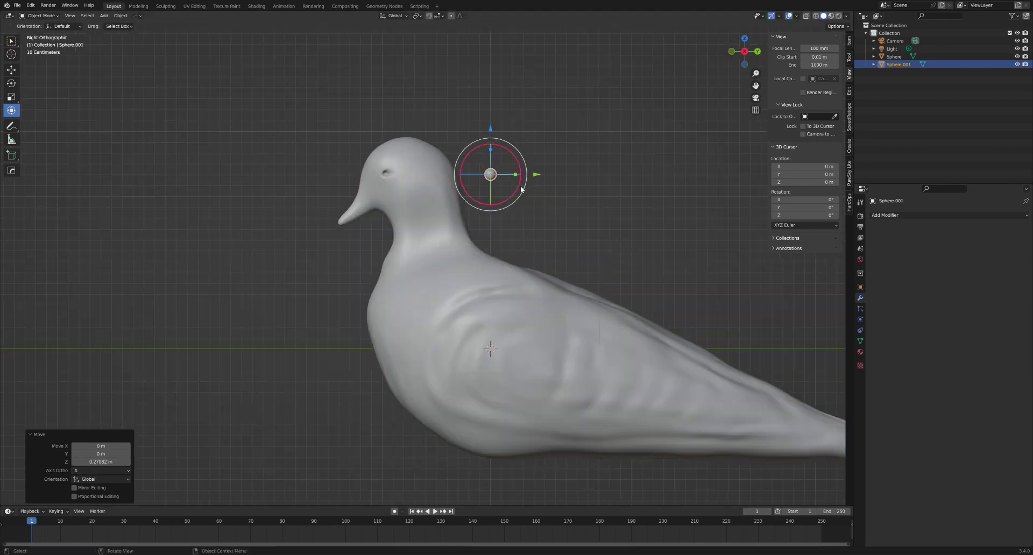
scroll(521, 188, "up", 2)
left_click_drag(566, 138, 413, 138)
middle_click_drag(413, 139, 413, 141)
key("KP_1")
scroll(412, 139, "up", 3)
scroll(473, 102, "down", 4)
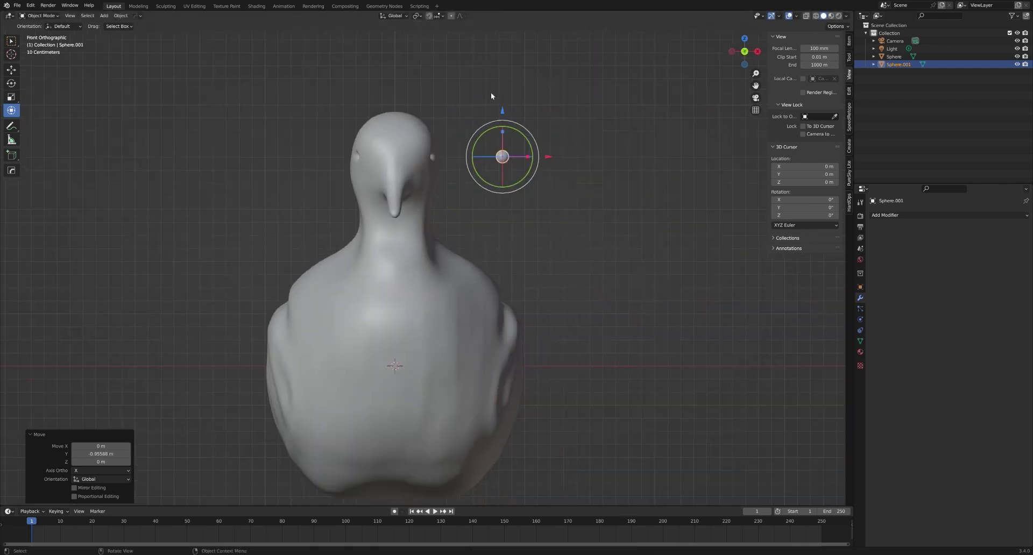
scroll(511, 97, "up", 1)
left_click_drag(753, 85, 448, 157)
scroll(526, 141, "up", 2)
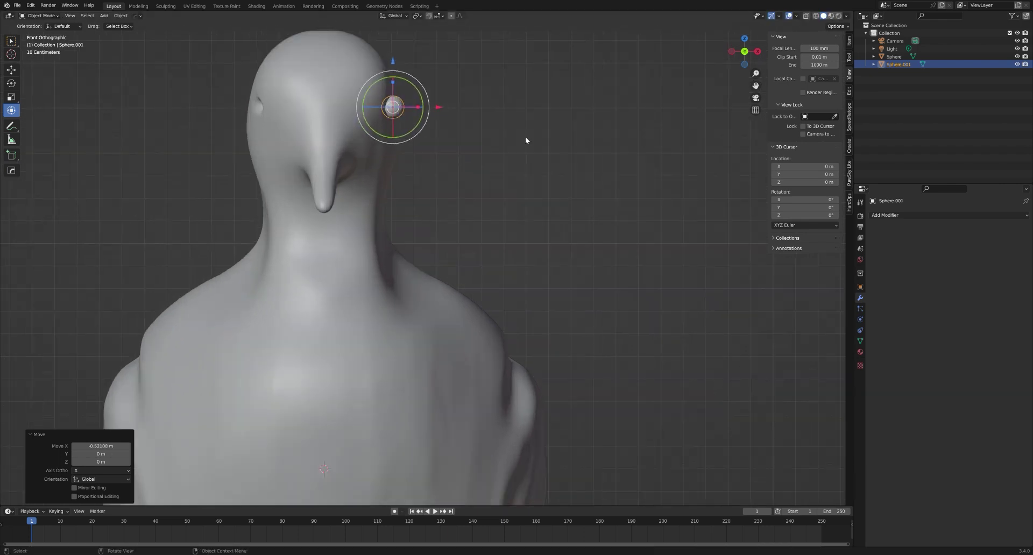
left_click_drag(760, 90, 819, 152)
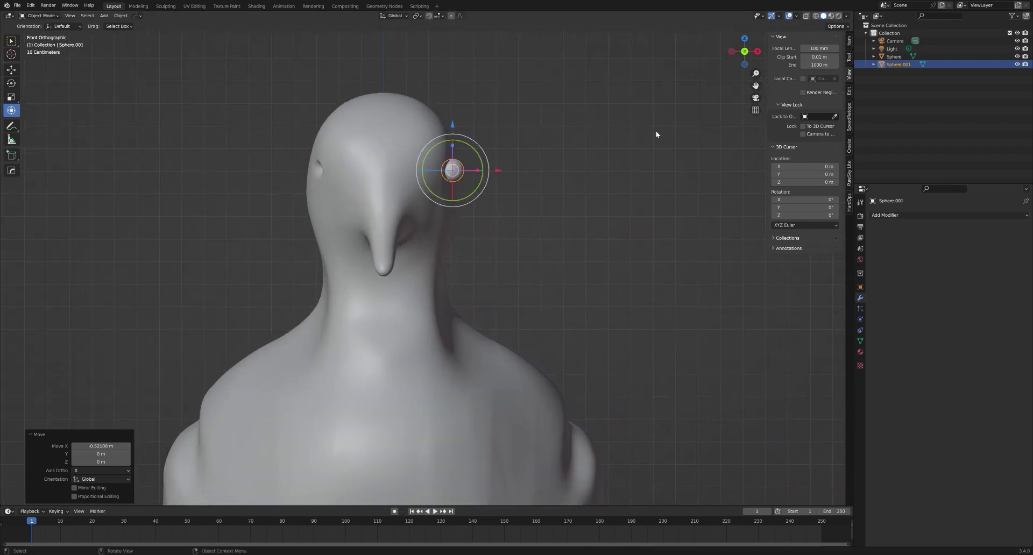
scroll(531, 135, "up", 2)
Shrink the sphere to eye size at 0.496 scale
key("s")
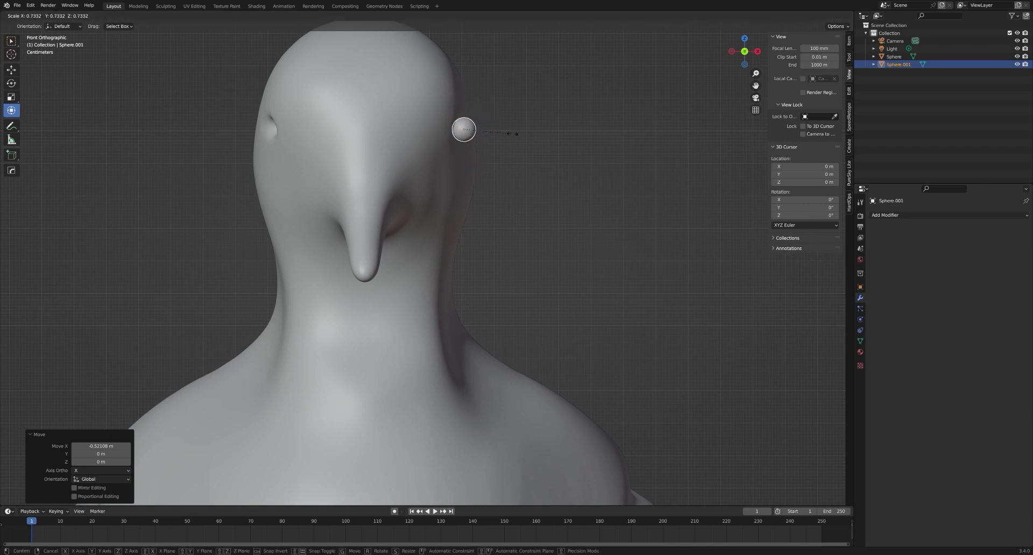
left_click(497, 134)
key("ctrl+z")
key("s")
left_click(497, 132)
scroll(505, 118, "up", 2)
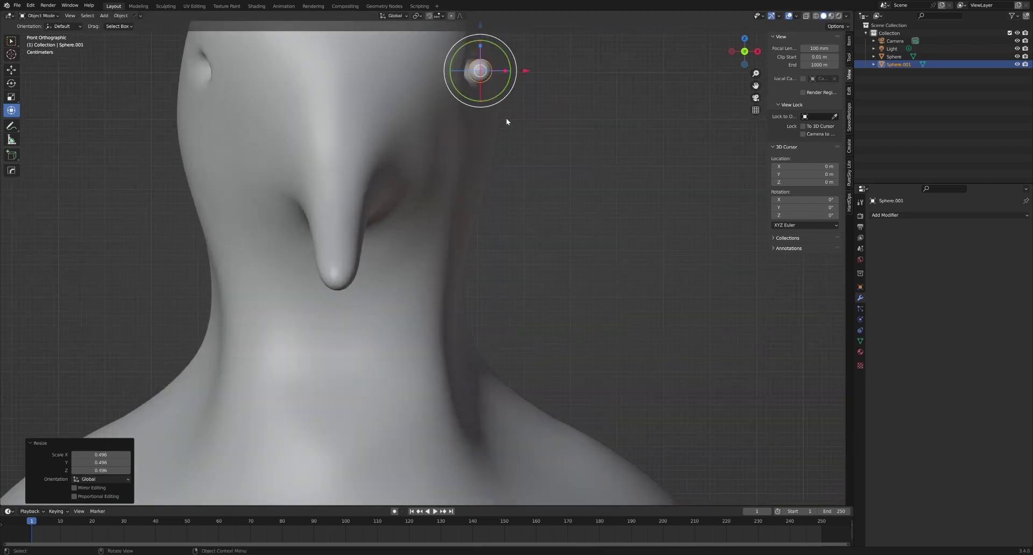
left_click_drag(764, 89, 794, 263)
Narrow the eye along X, enlarge it slightly, tilt it -12.3°, and slide it sideways into place
key("s")
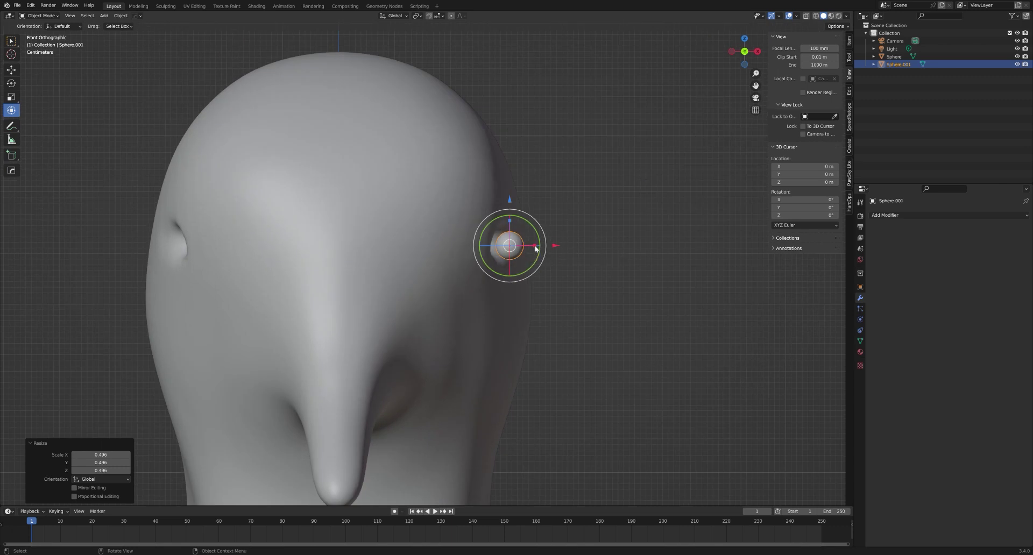
key("x")
left_click(527, 249)
key("s")
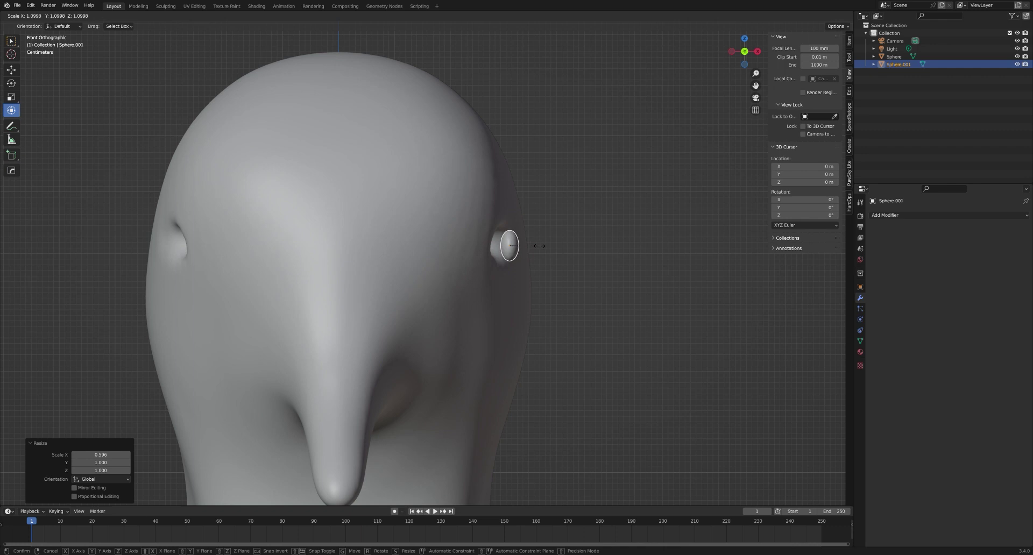
left_click(541, 249)
key("r")
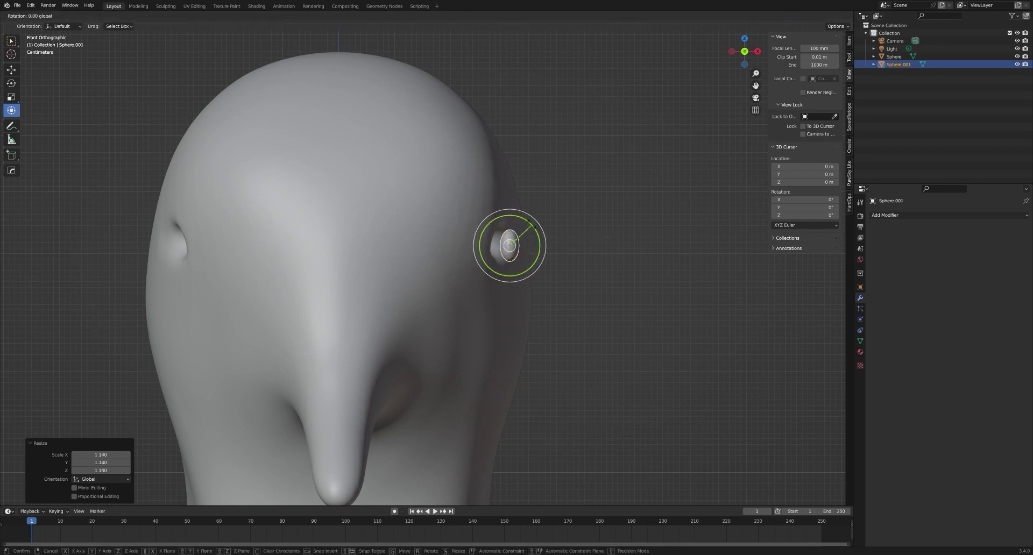
left_click(525, 220)
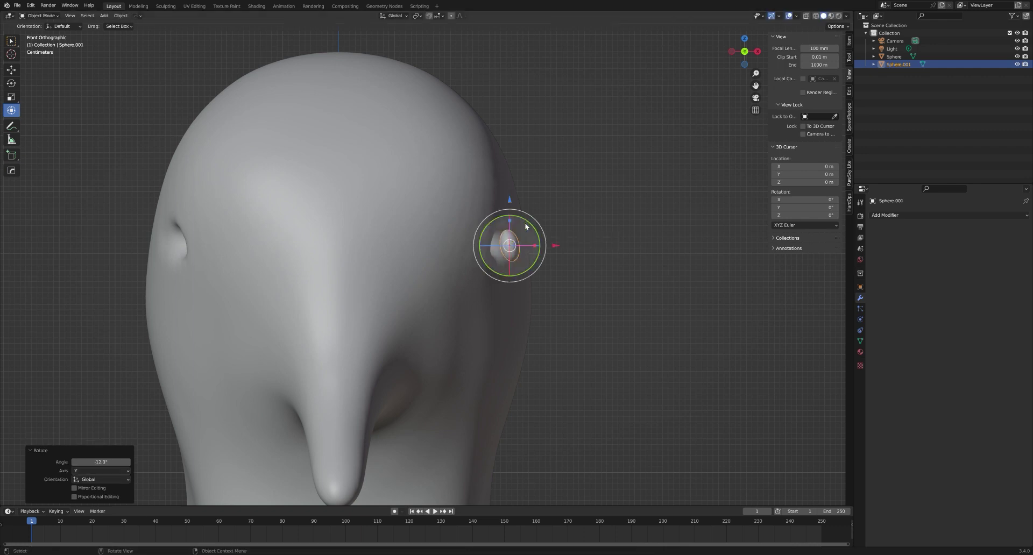
key("g")
key("x")
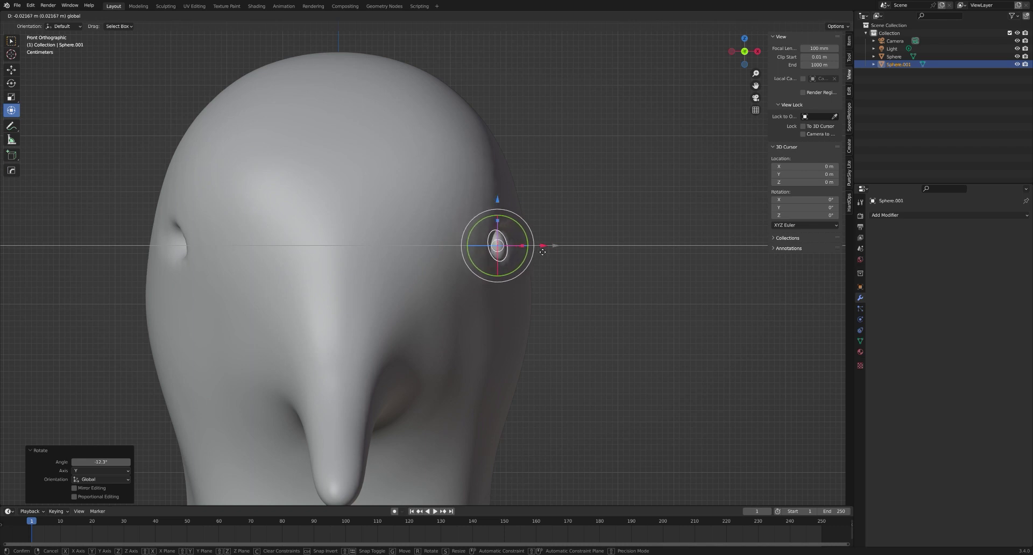
left_click(538, 251)
In side view, shift the eye along the head, scale it to 1.169, and nudge it upward
left_click(610, 250)
middle_click_drag(609, 250, 572, 252)
scroll(568, 250, "down", 3)
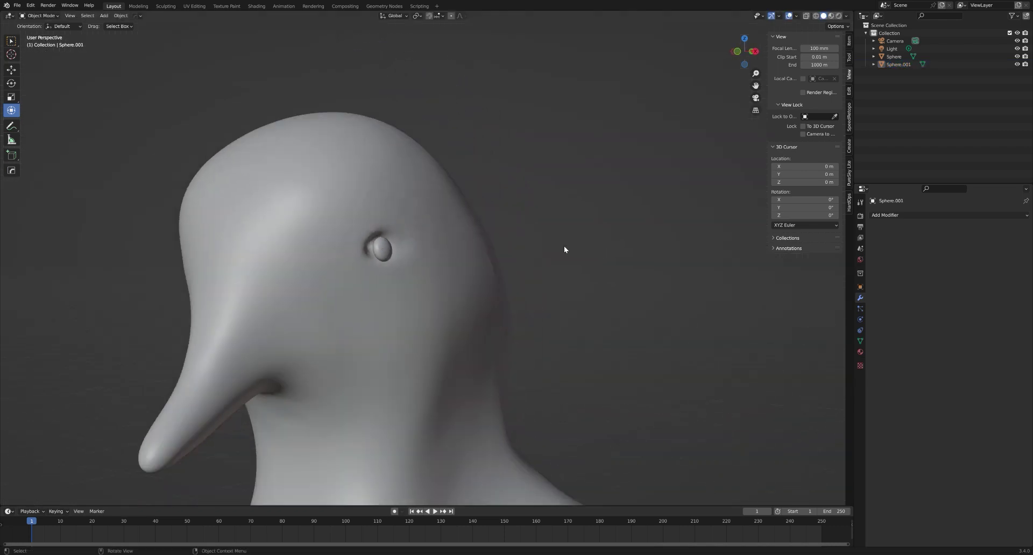
key("KP_3")
scroll(314, 251, "up", 2)
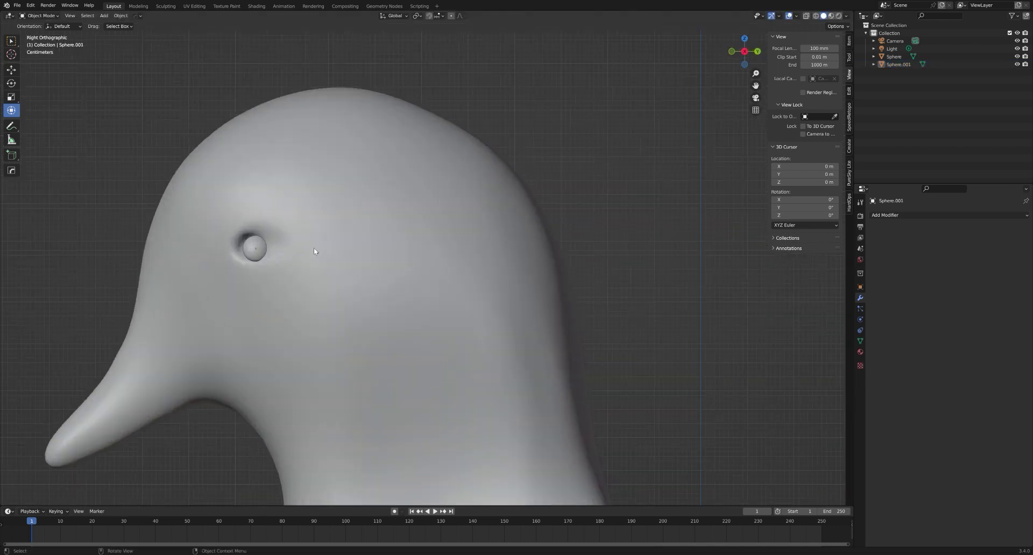
left_click(254, 248)
left_click_drag(299, 249, 291, 248)
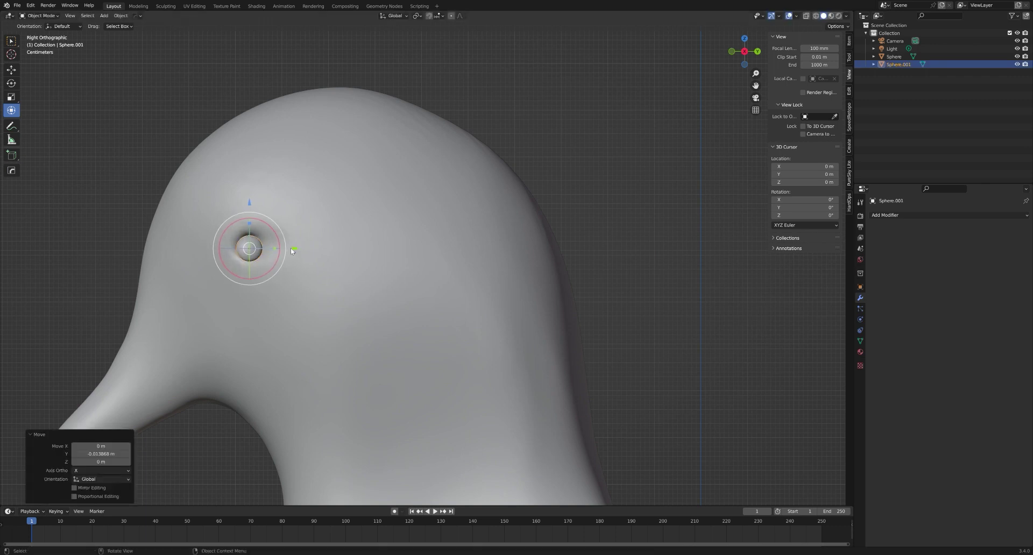
key("s")
left_click(298, 248)
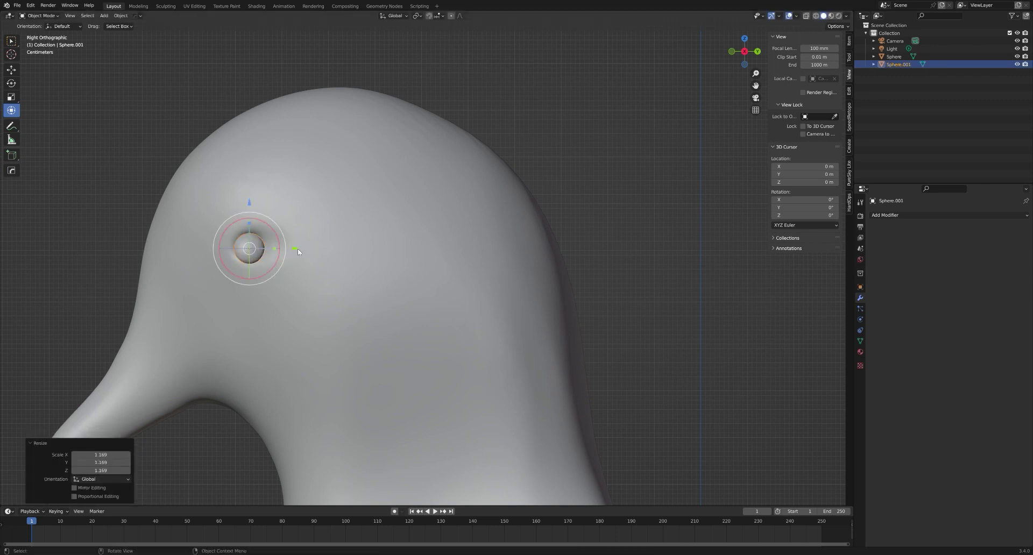
left_click_drag(251, 204, 251, 202)
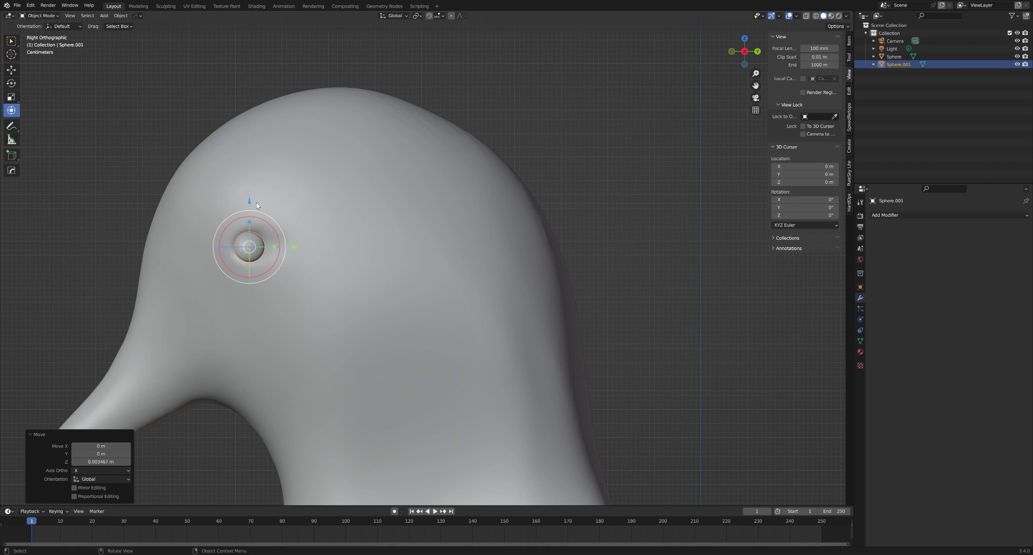
From the front, tilt the eye to match the socket, widen it sideways, and adjust its height
key("KP_1")
scroll(306, 216, "up", 1)
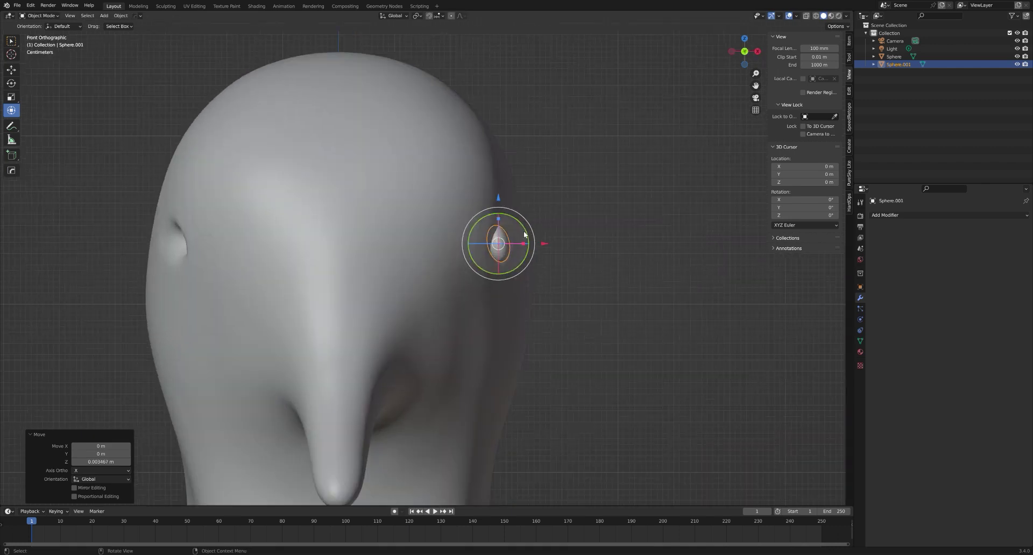
left_click_drag(528, 238, 520, 246)
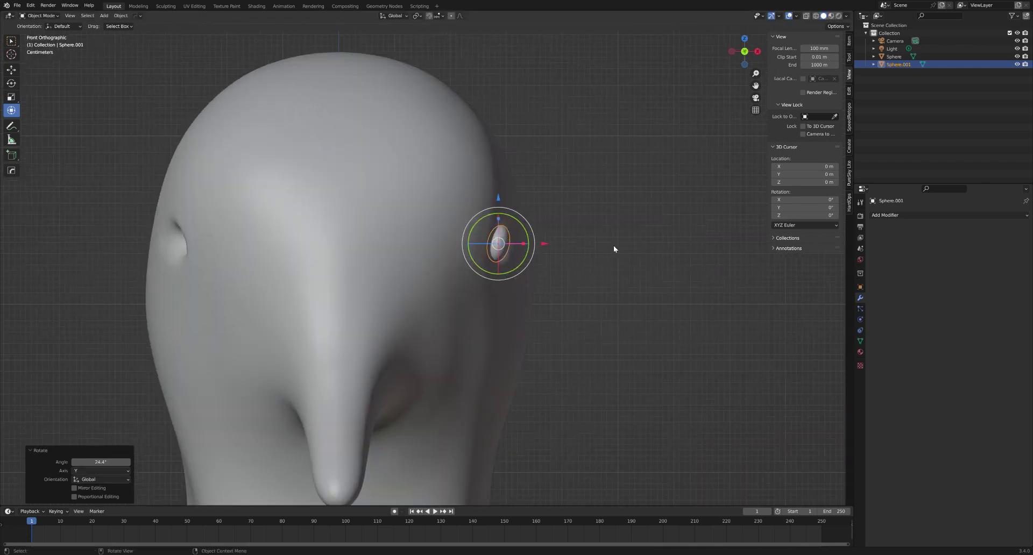
left_click(614, 245)
left_click(511, 244)
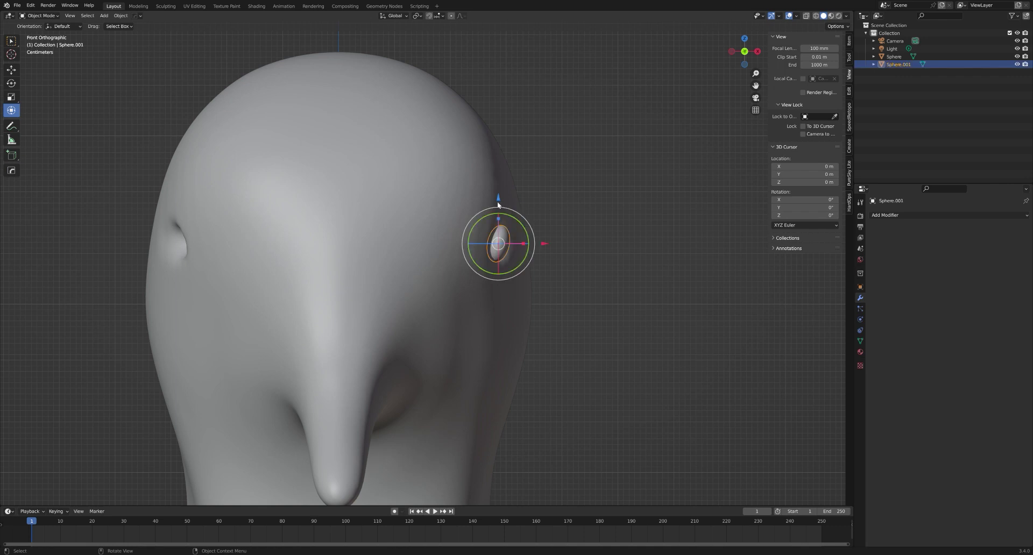
left_click_drag(498, 201, 499, 205)
left_click(557, 229)
middle_click_drag(557, 228, 496, 246)
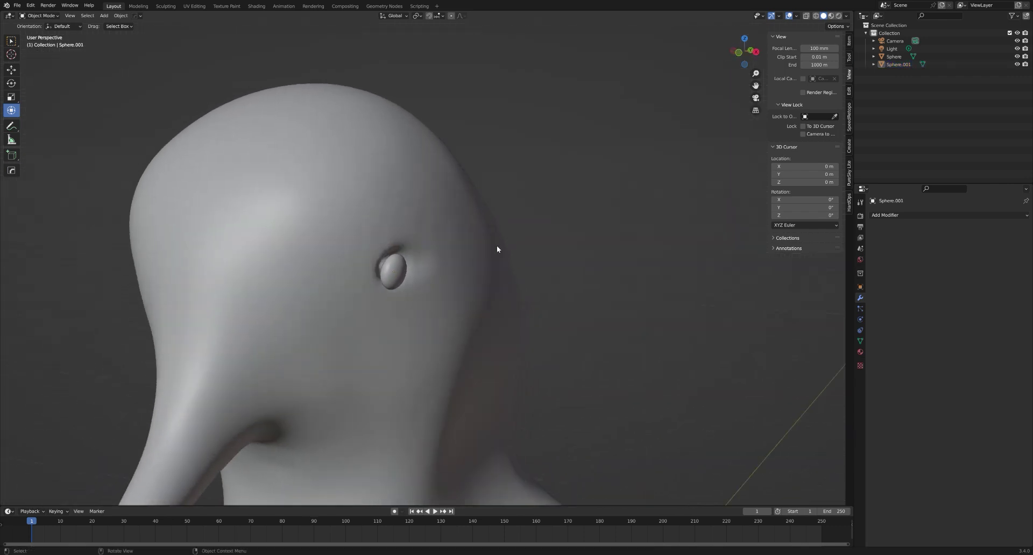
left_click(405, 273)
left_click_drag(418, 277, 431, 277)
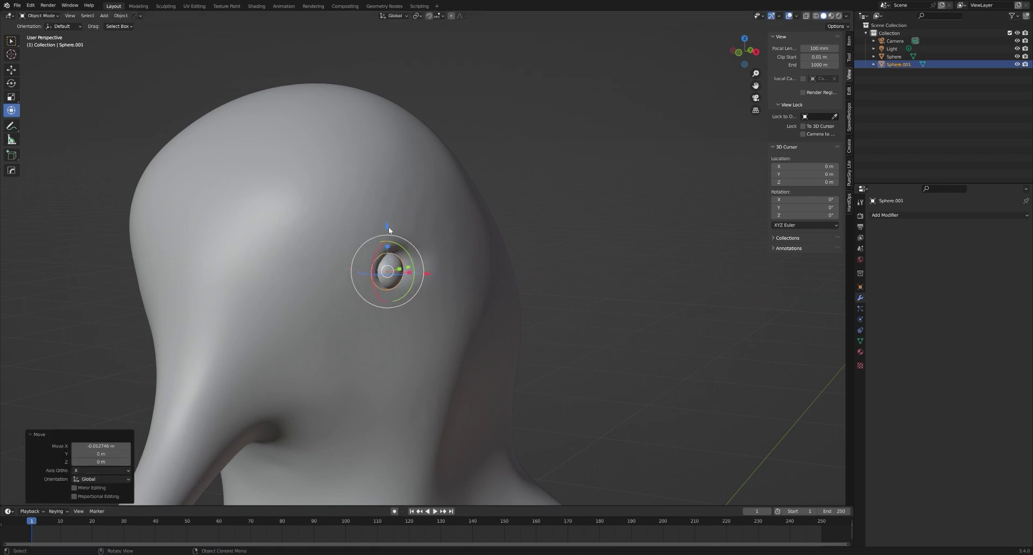
left_click_drag(390, 230, 390, 228)
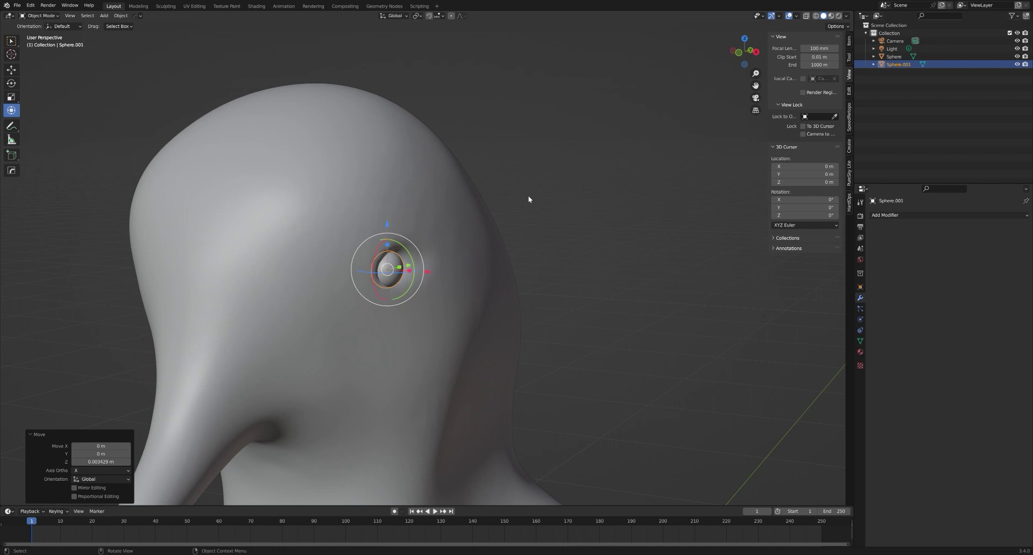
Fine-tune the eye's position along the head and upward in side view, then recheck it from the front
middle_click_drag(529, 199, 598, 187)
left_click(548, 189)
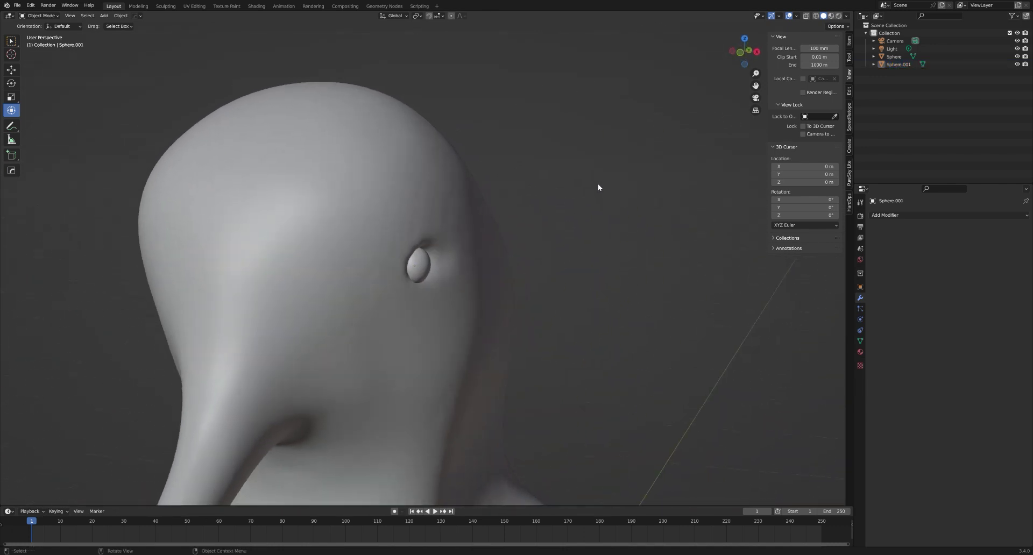
key("KP_3")
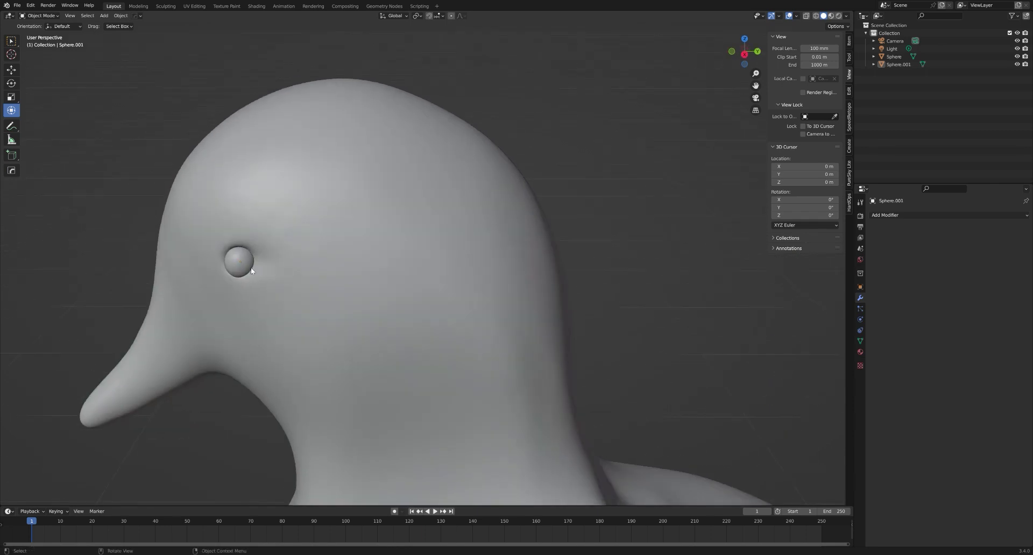
left_click(259, 252)
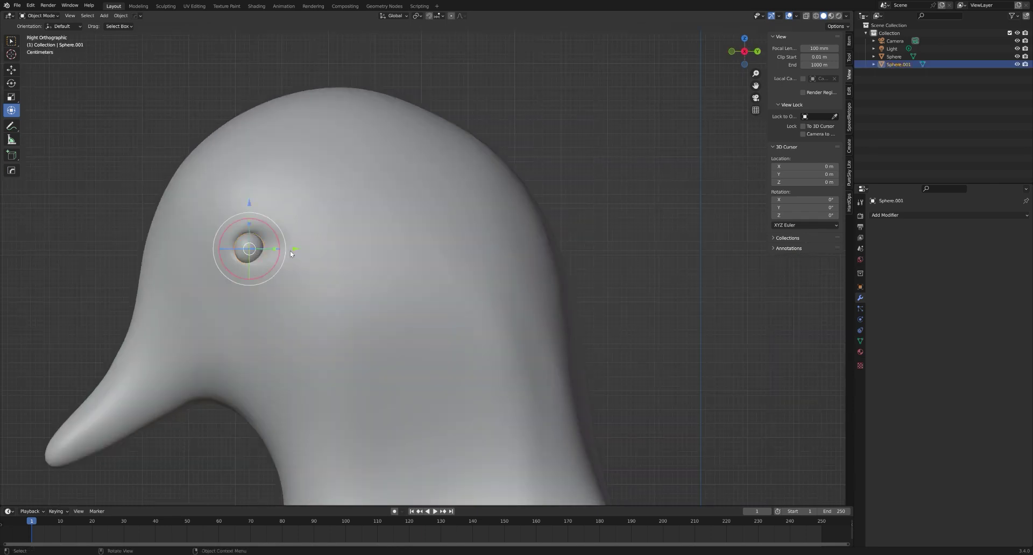
left_click_drag(296, 250, 296, 249)
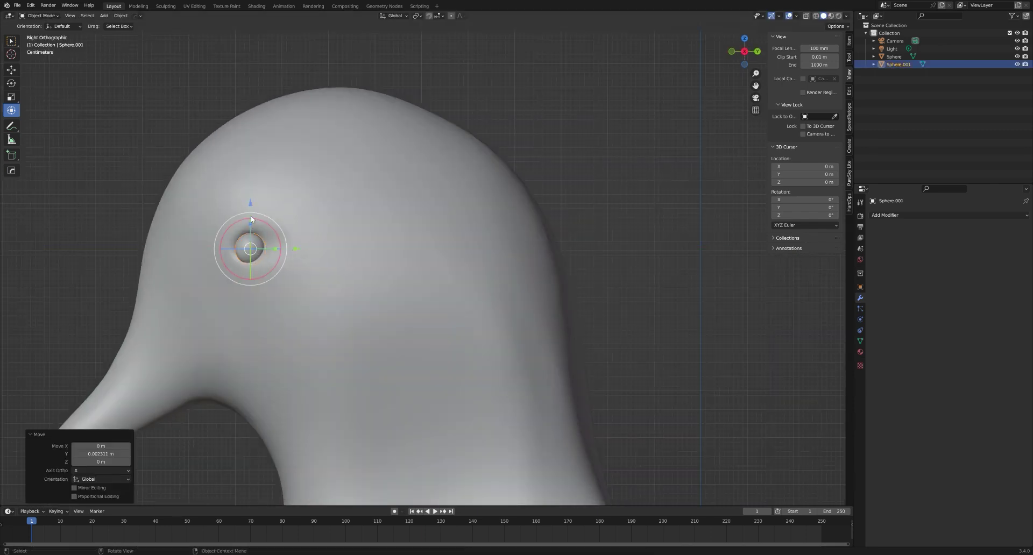
left_click_drag(251, 204, 252, 201)
left_click(652, 148)
scroll(652, 148, "down", 5)
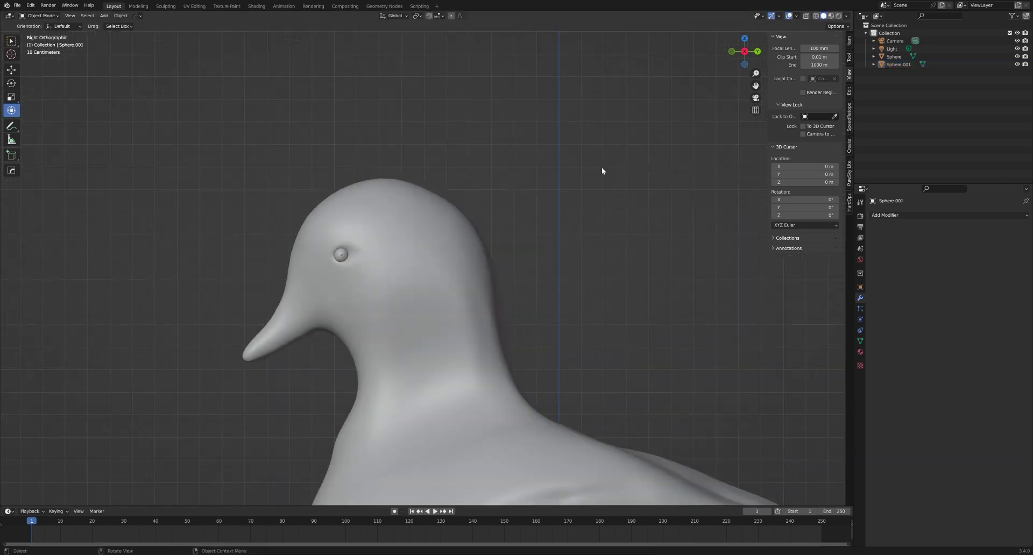
key("KP_1")
scroll(602, 171, "up", 3)
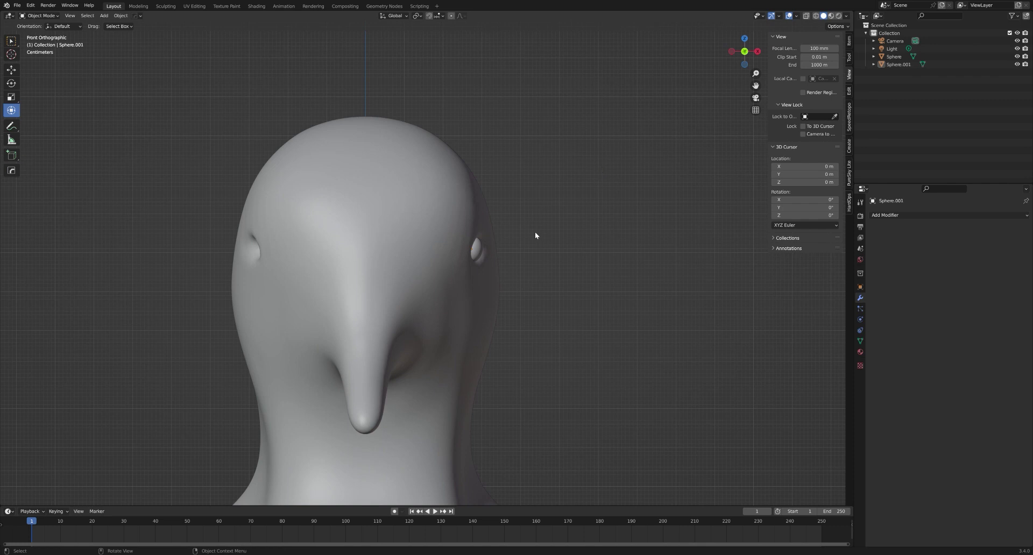
left_click(476, 257)
scroll(476, 256, "up", 3)
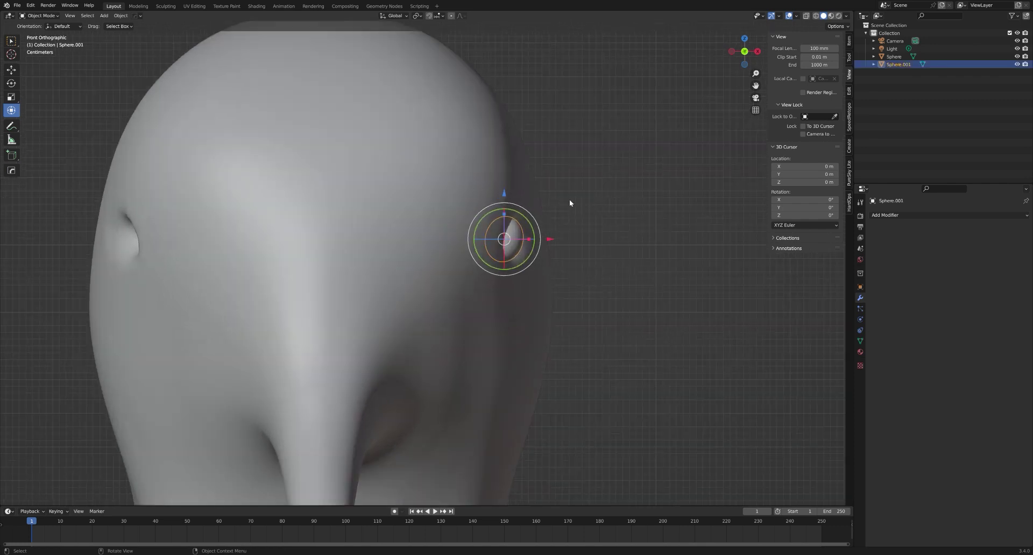
left_click(834, 17)
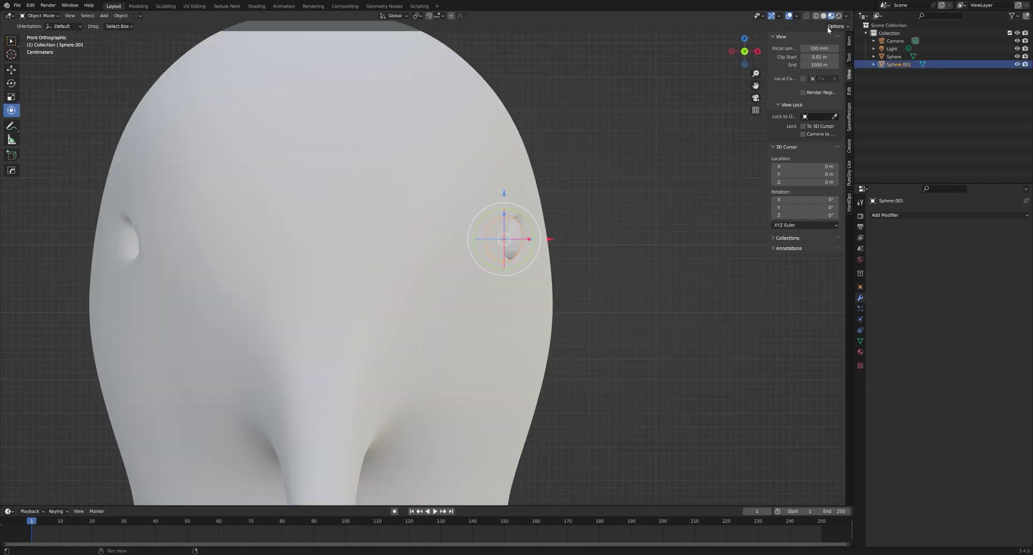
Switch to rendered shading, select the light and rotate it
left_click(668, 139)
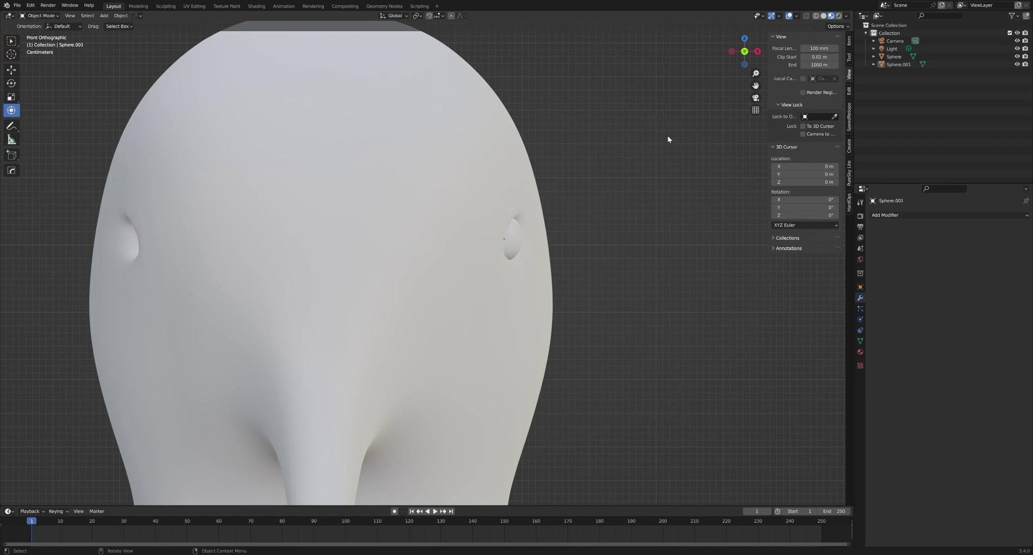
left_click(839, 16)
scroll(621, 143, "down", 5)
left_click(892, 48)
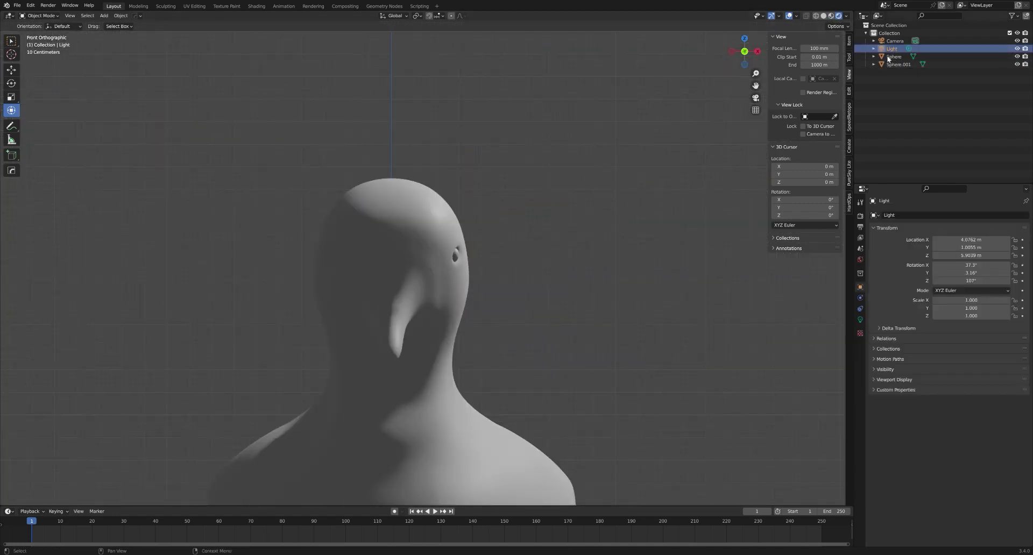
scroll(604, 178, "down", 5)
key("r")
key("r")
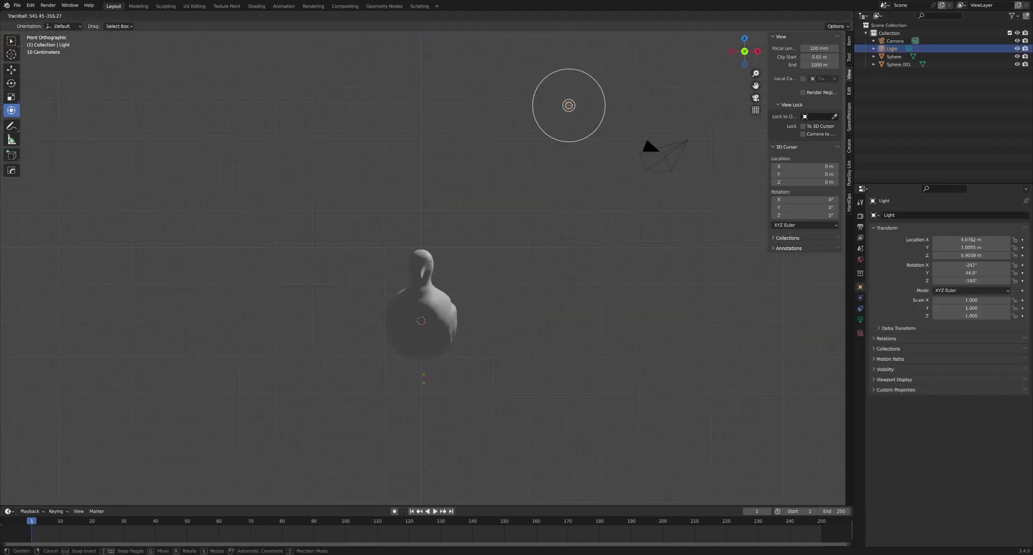
key("Return")
Move the light to the left of the dove's head, adjusting it along Y
left_click_drag(569, 106, 324, 302)
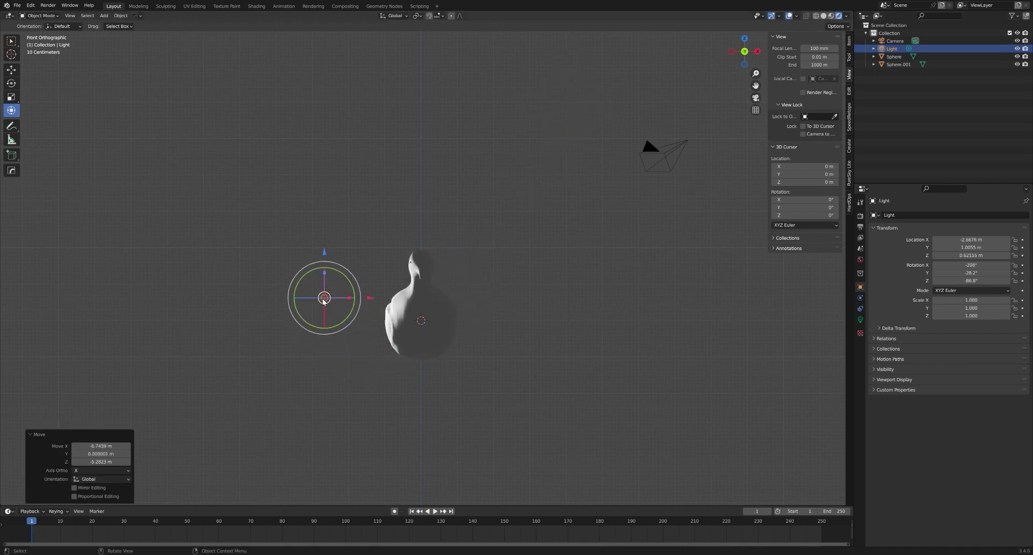
middle_click_drag(323, 301, 466, 274)
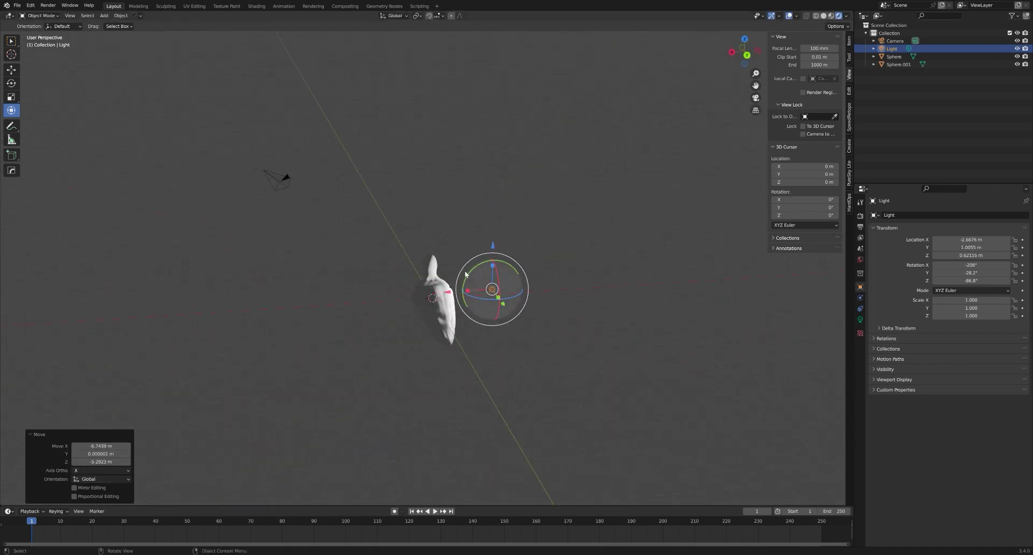
left_click_drag(503, 304, 469, 243)
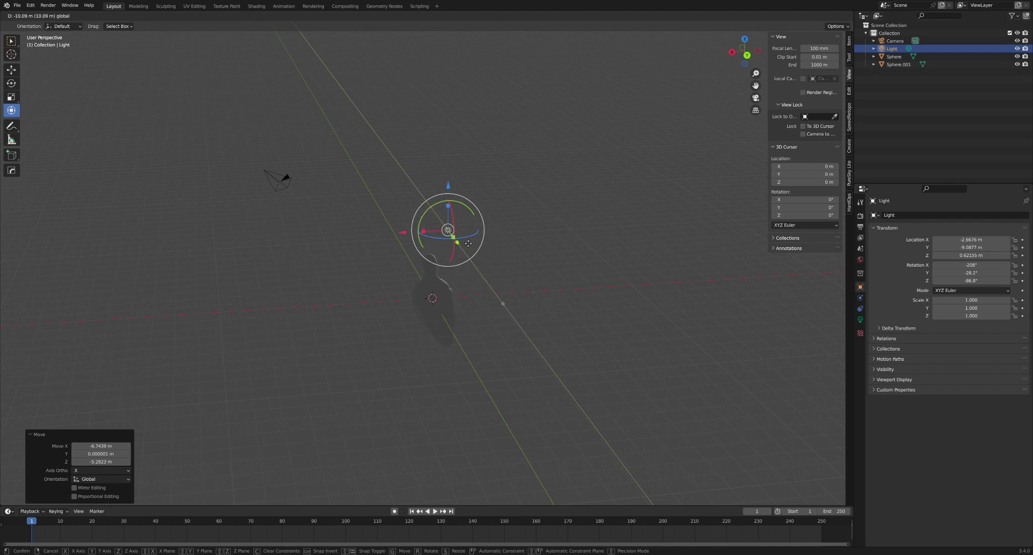
middle_click_drag(469, 244, 563, 244)
key("KP_1")
scroll(547, 248, "up", 4)
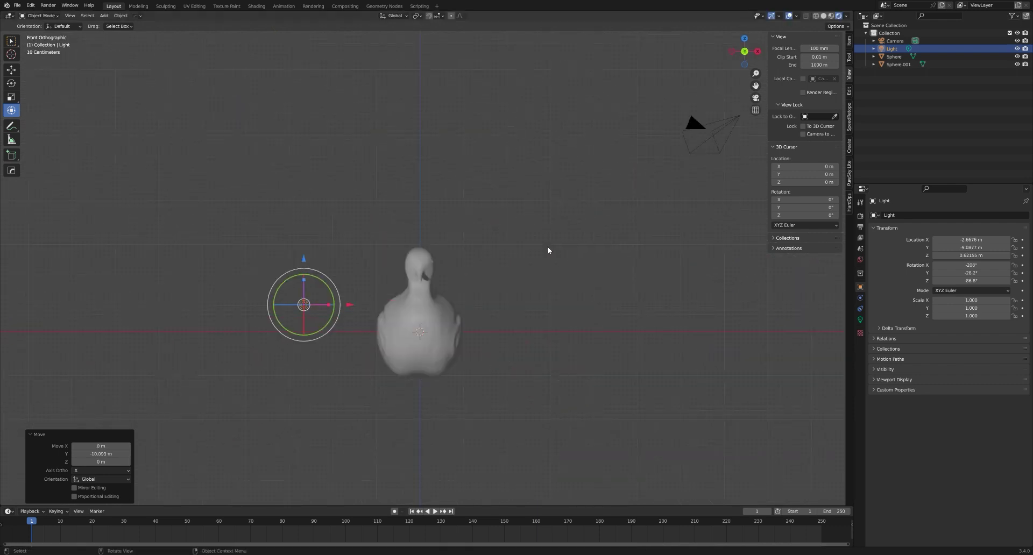
scroll(547, 250, "up", 2)
Change the light to an Area light and aim it down toward the dove
left_click(860, 320)
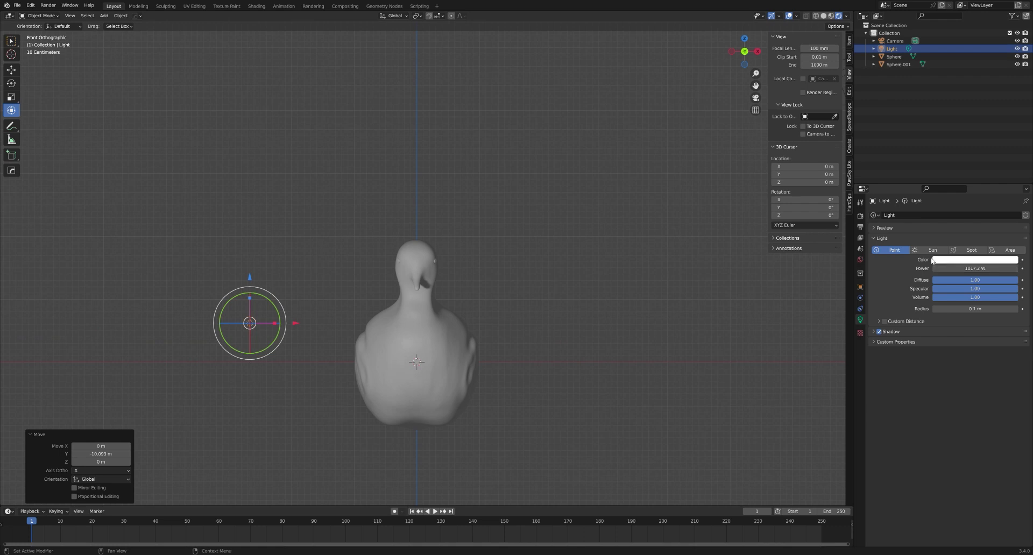
left_click(1010, 250)
scroll(662, 300, "down", 3)
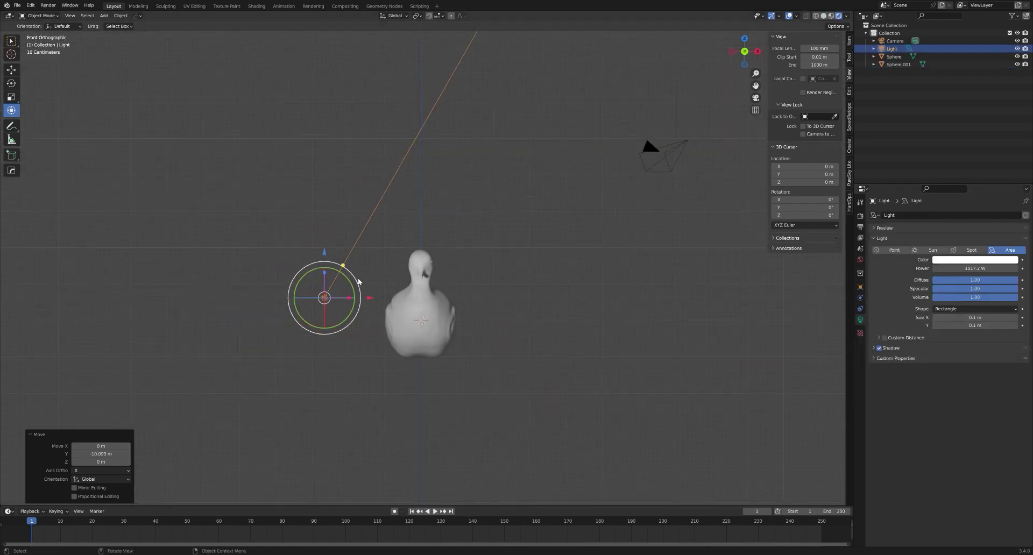
left_click_drag(343, 266, 375, 317)
middle_click_drag(376, 313, 297, 318)
key("KP_1")
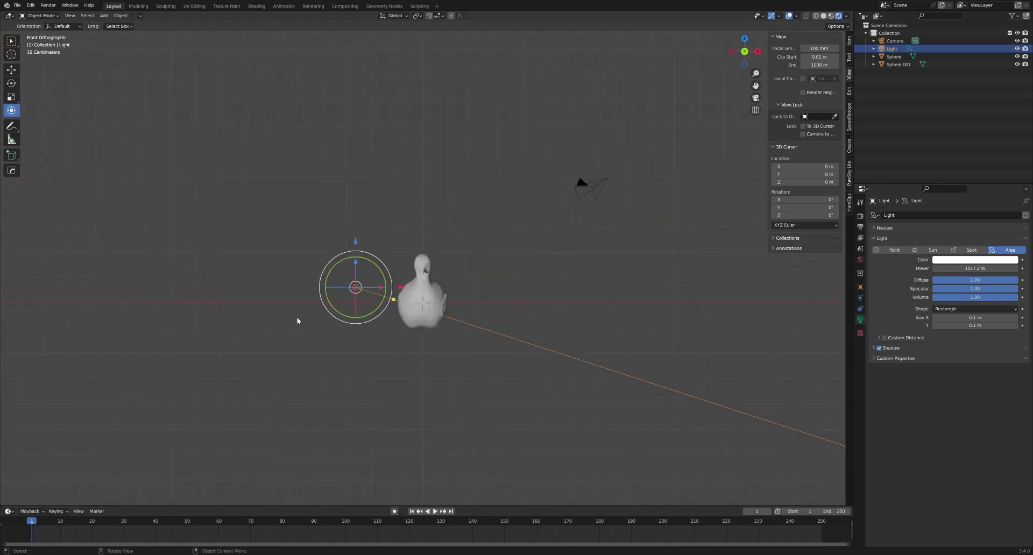
scroll(297, 318, "up", 7)
Return to solid shading and hide the light in the viewport
left_click(823, 15)
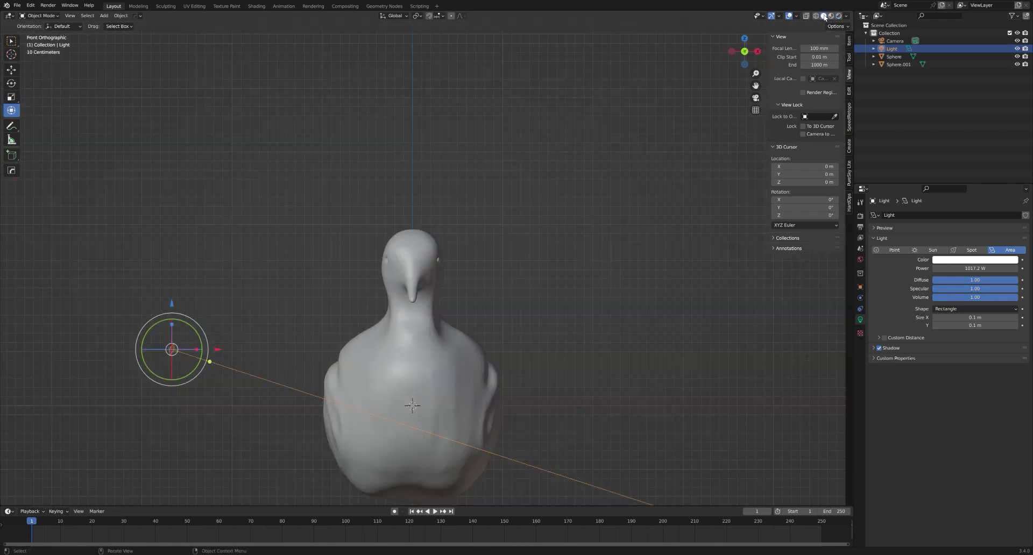
scroll(540, 189, "up", 4)
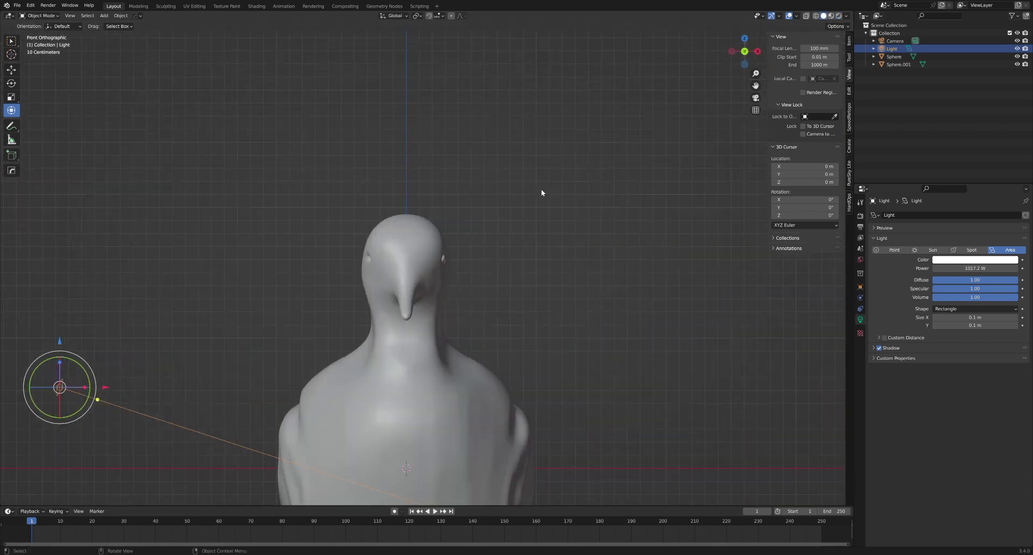
left_click(1018, 49)
scroll(466, 244, "up", 4)
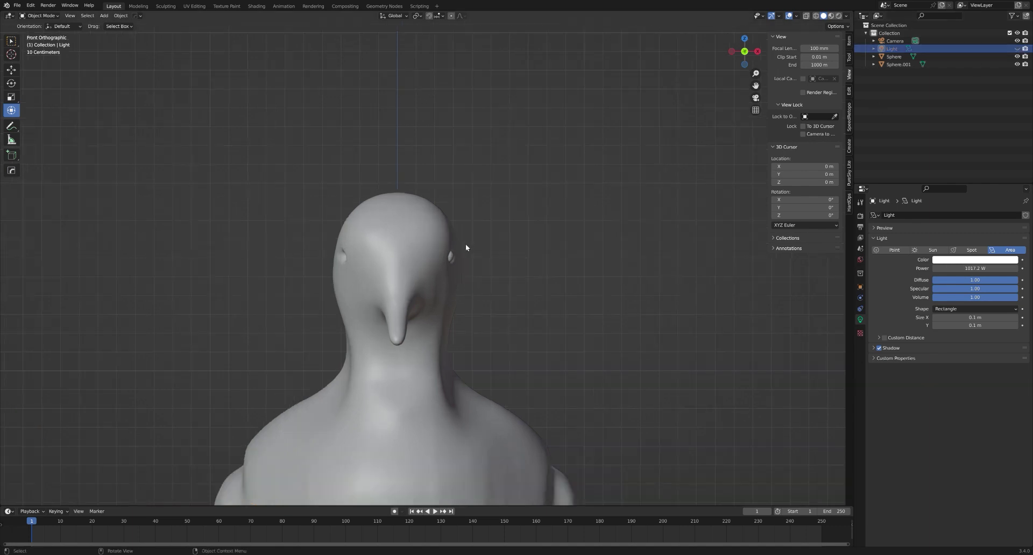
Select the eye sphere and give it a new material
left_click(486, 253)
left_click(486, 255)
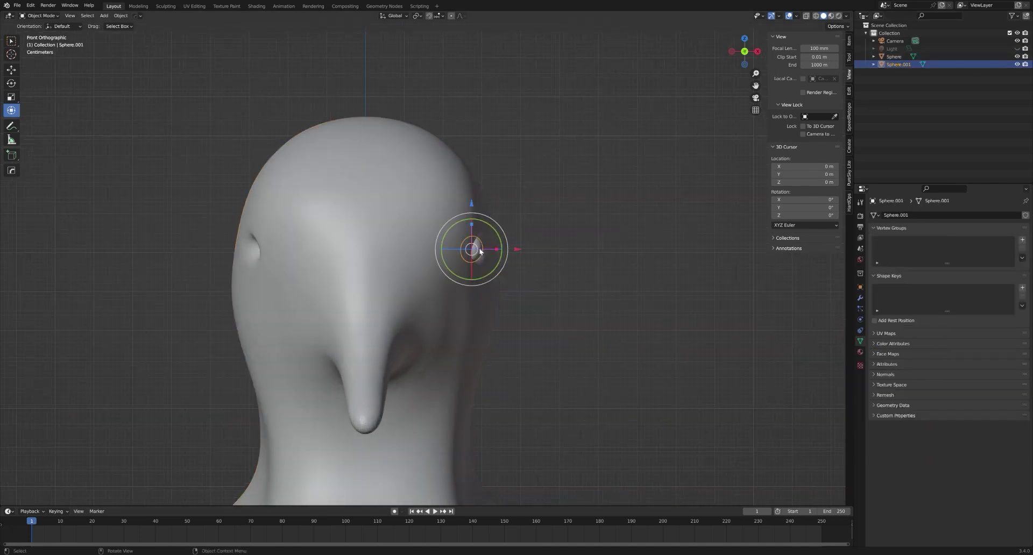
left_click(860, 353)
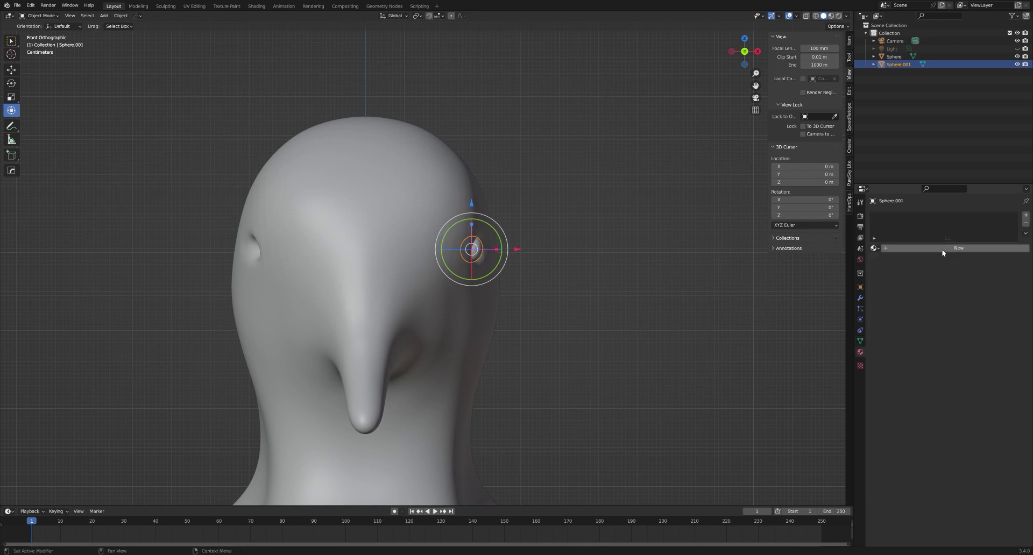
left_click(941, 249)
Set the eye material to a dark red base colour, Metallic 0.688, Roughness 0.373
left_click(959, 331)
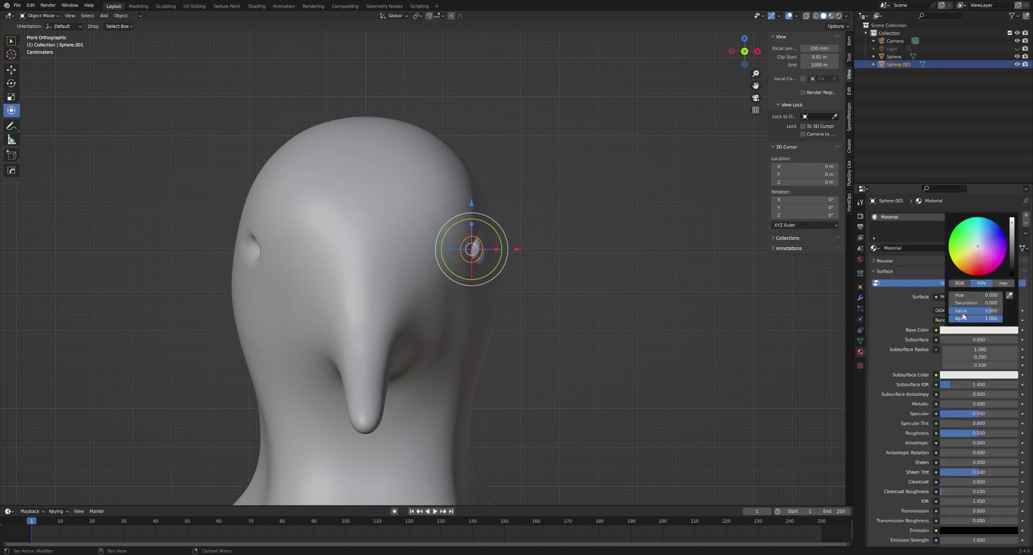
left_click_drag(977, 246, 974, 258)
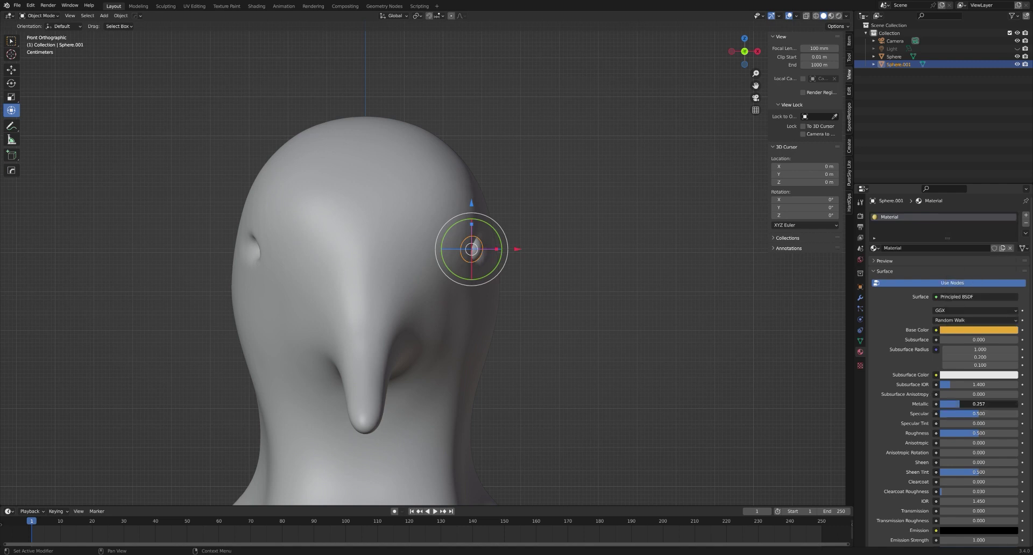
left_click_drag(993, 404, 970, 433)
left_click(978, 330)
left_click_drag(1012, 223, 1013, 235)
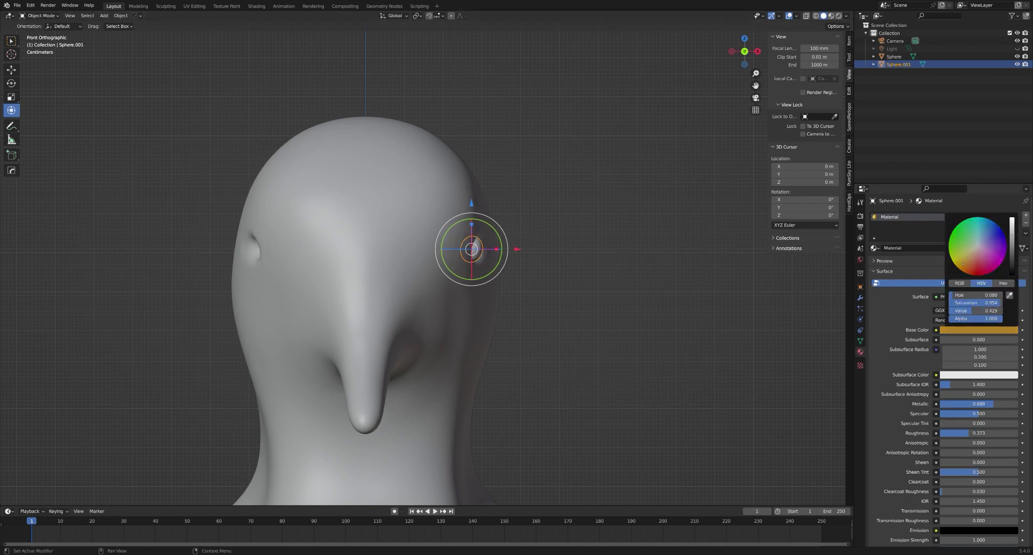
left_click_drag(965, 265, 972, 267)
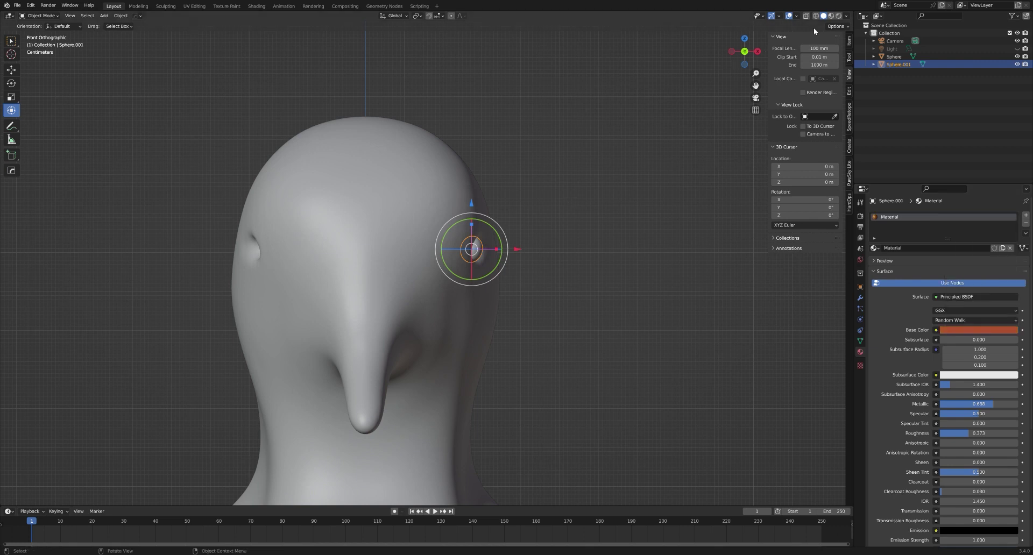
Switch the viewport to Material Preview and orbit around the dove's head
left_click(832, 16)
left_click(673, 139)
mouse_move(673, 139)
middle_mouse_down()
mouse_move(591, 162)
mouse_move(538, 160)
middle_mouse_up()
Duplicate the red eye along X into the dove's opposite eye socket
key("KP_1")
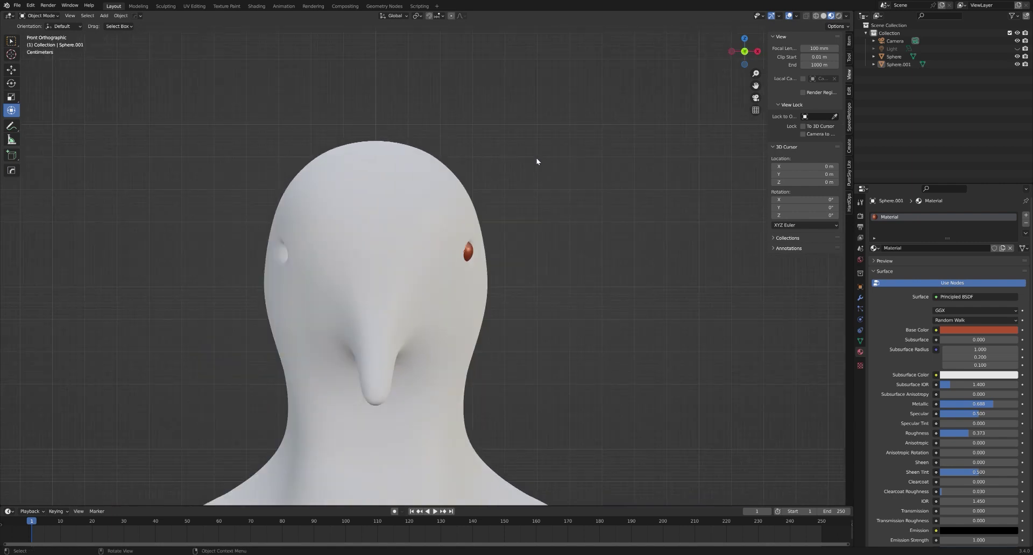
left_click(458, 255)
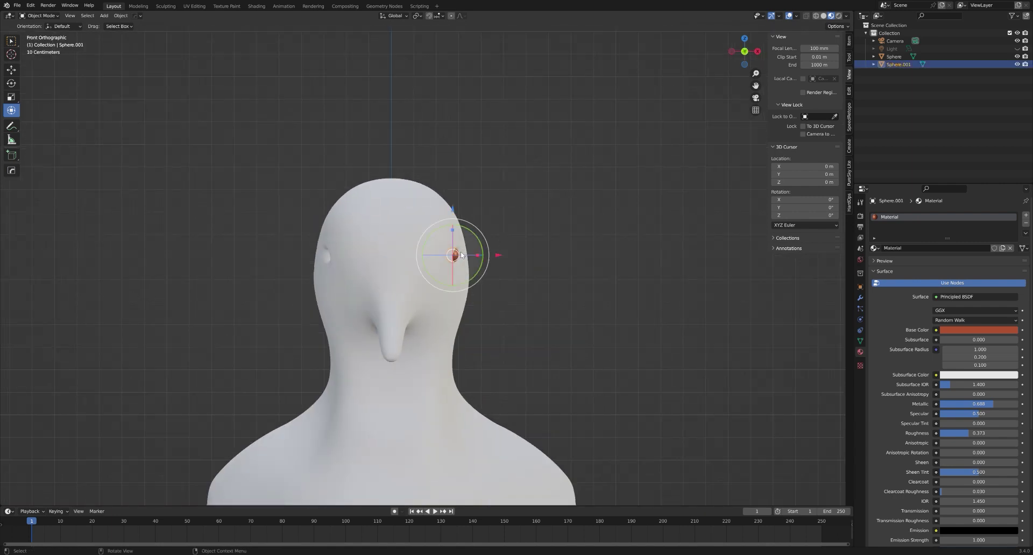
key("shift+d")
key("x")
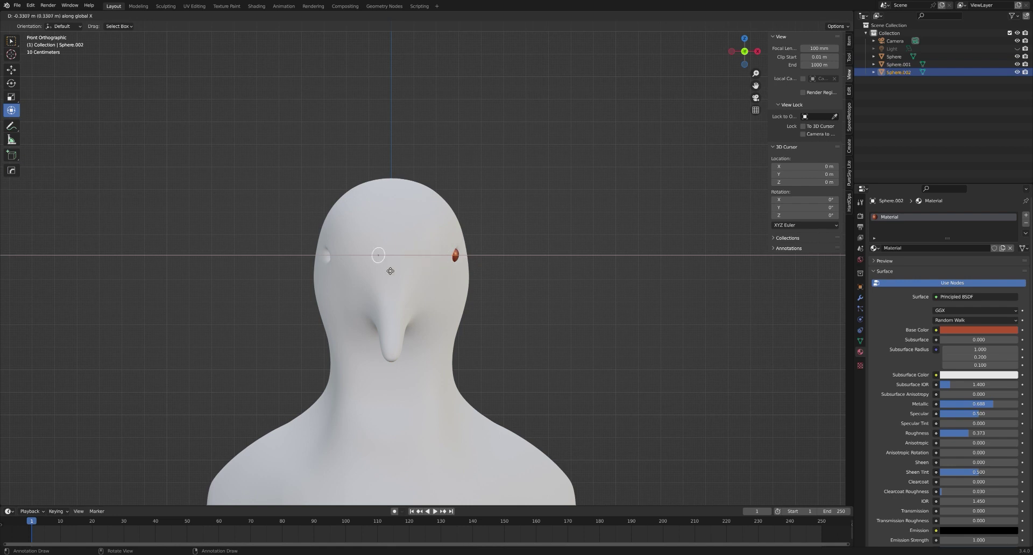
left_click(338, 275)
left_click(568, 245)
View the two-eyed dove in perspective, then pick a save command from the File menu
key("KP_5")
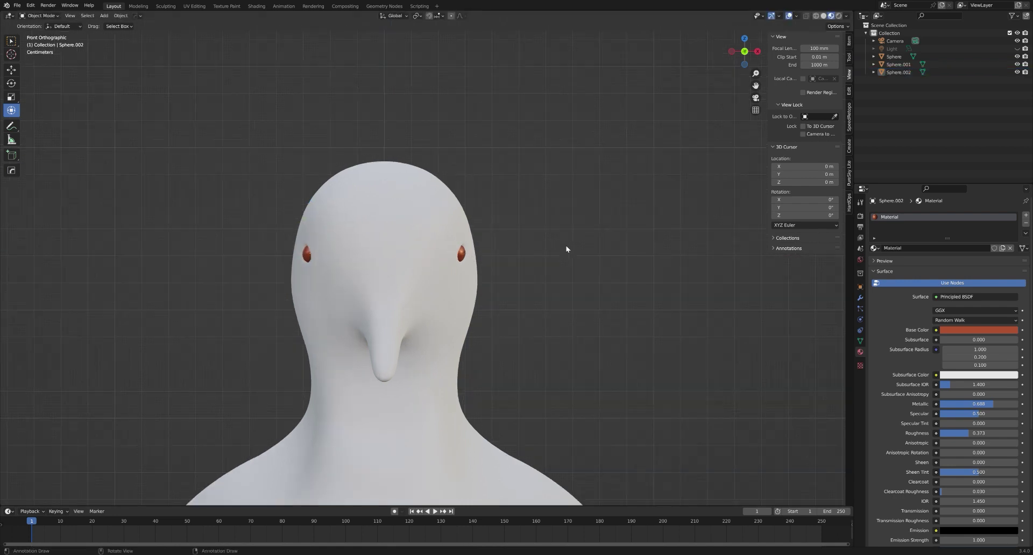
scroll(567, 248, "up", 1)
middle_click_drag(566, 247, 608, 258)
scroll(608, 258, "down", 6)
scroll(552, 274, "up", 2)
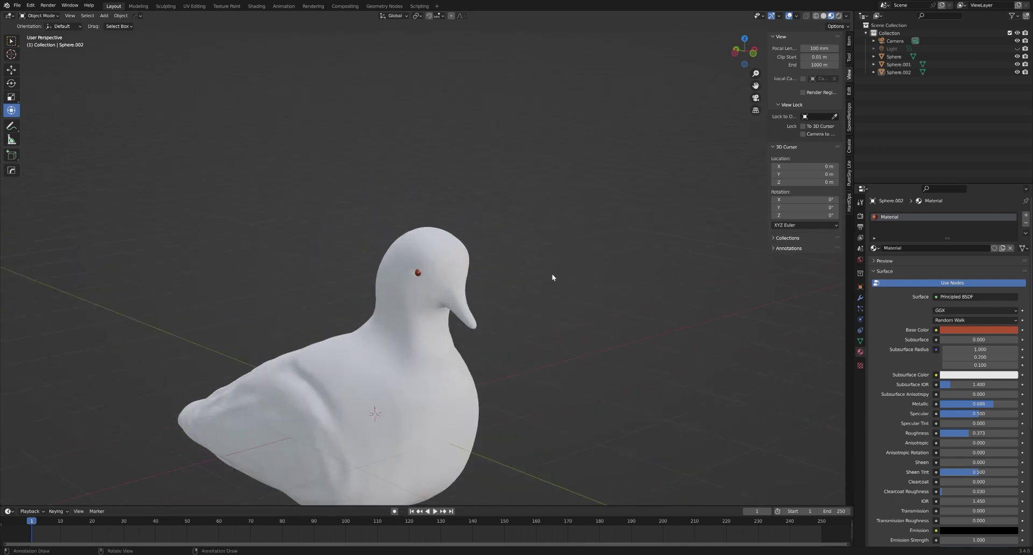
scroll(552, 277, "down", 3)
scroll(537, 279, "up", 3)
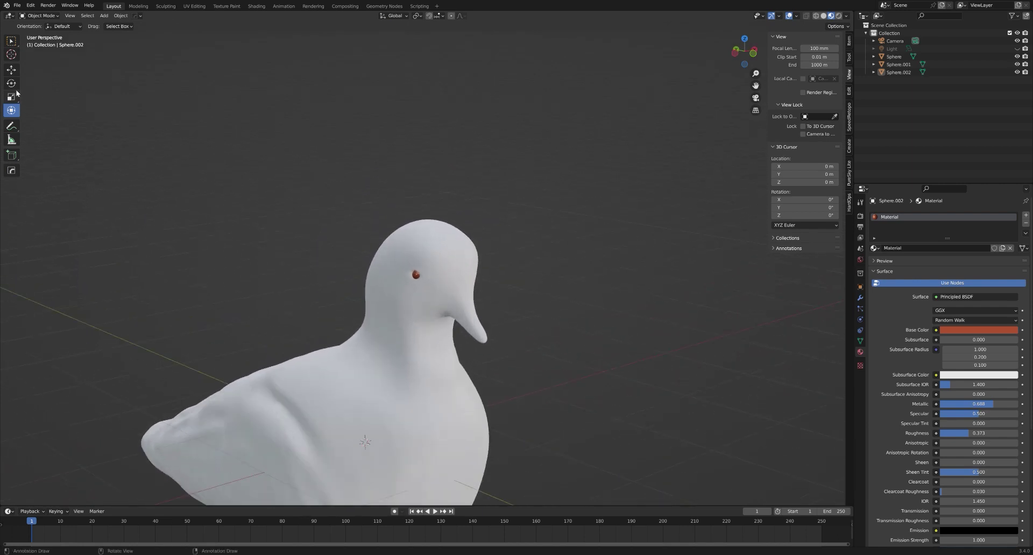
left_click(17, 5)
left_click(44, 65)
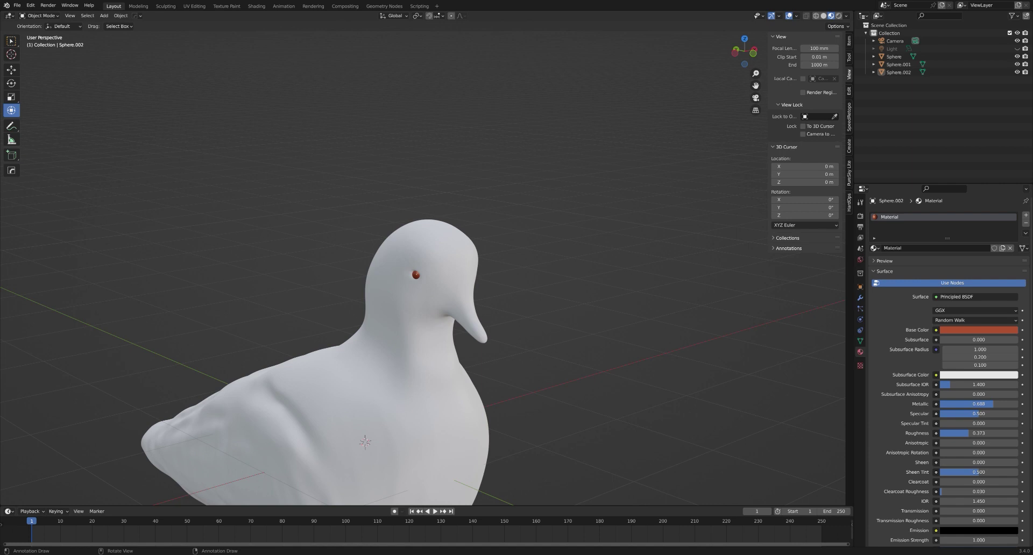
Save the project as Pigeon 2.blend and frame the pigeon in Front Orthographic view
key("ctrl+s")
scroll(589, 360, "down", 3)
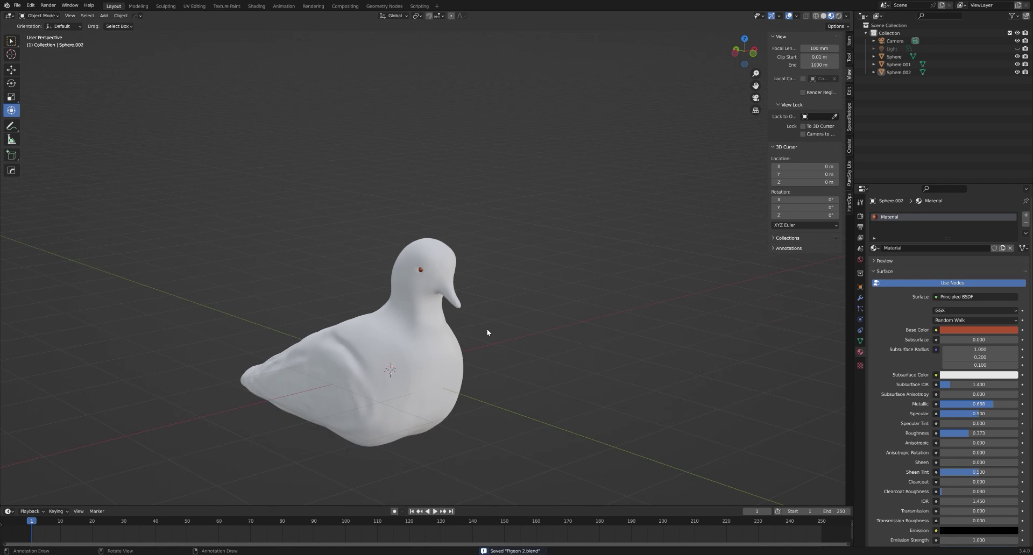
key("KP_1")
scroll(489, 328, "up", 3)
left_click_drag(756, 86, 807, 0)
With the pigeon body selected, split off two left-side areas as Shader Editor and Image Editor
left_click(463, 259)
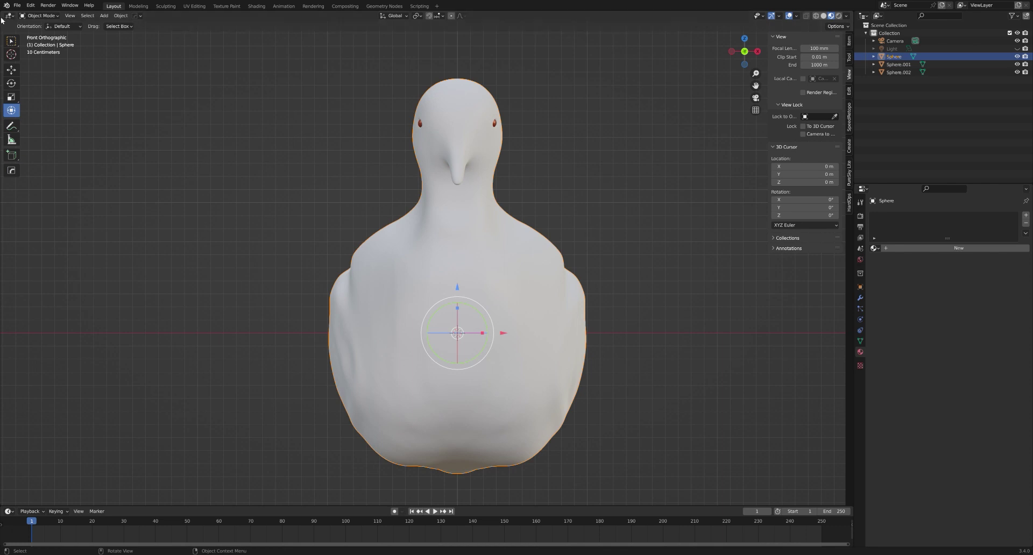
left_click_drag(4, 15, 185, 281)
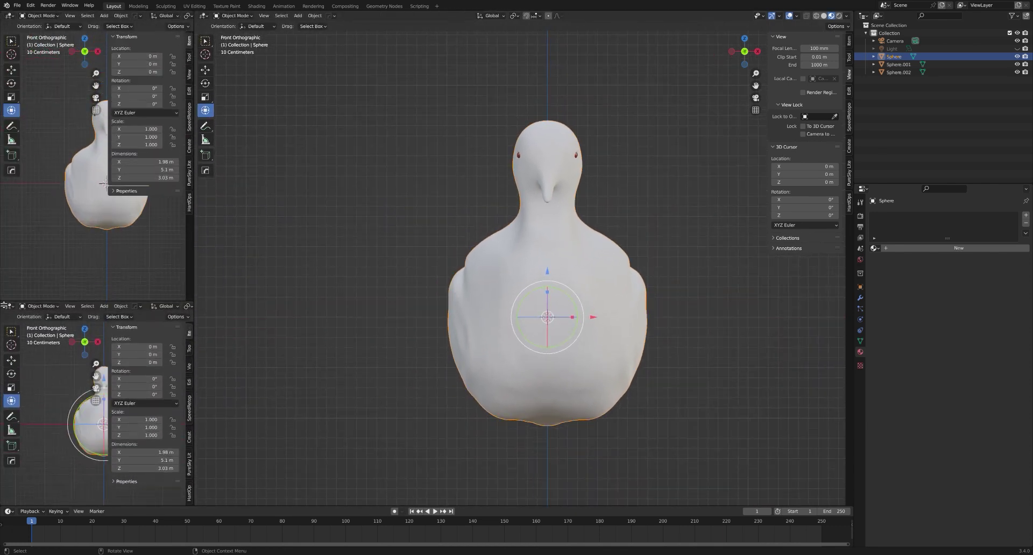
left_click(9, 15)
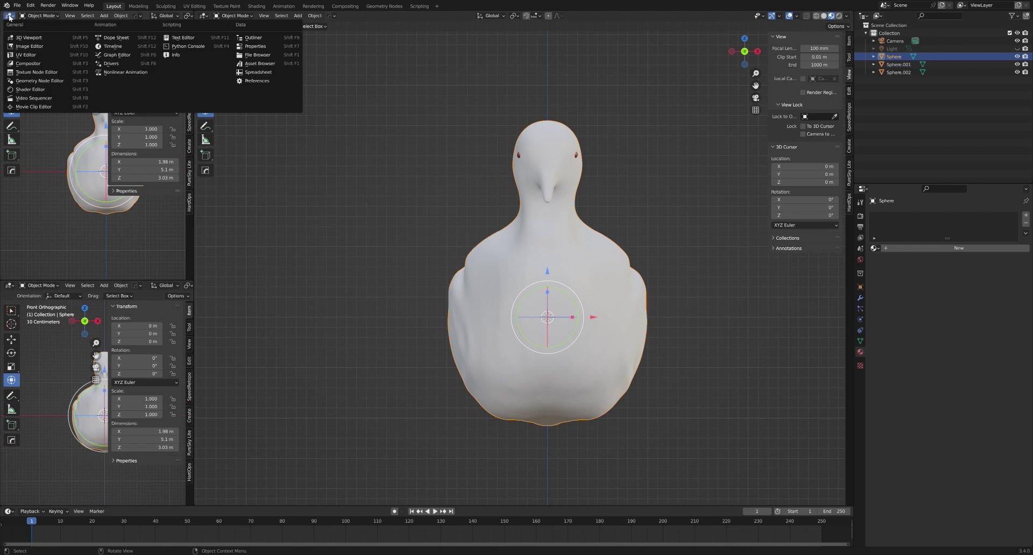
left_click(30, 90)
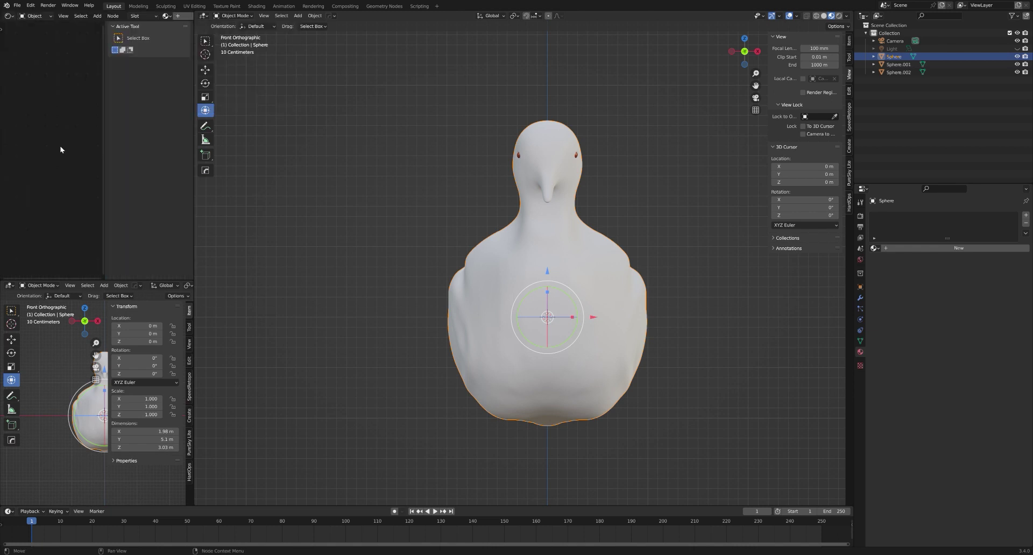
key("n")
left_click(9, 286)
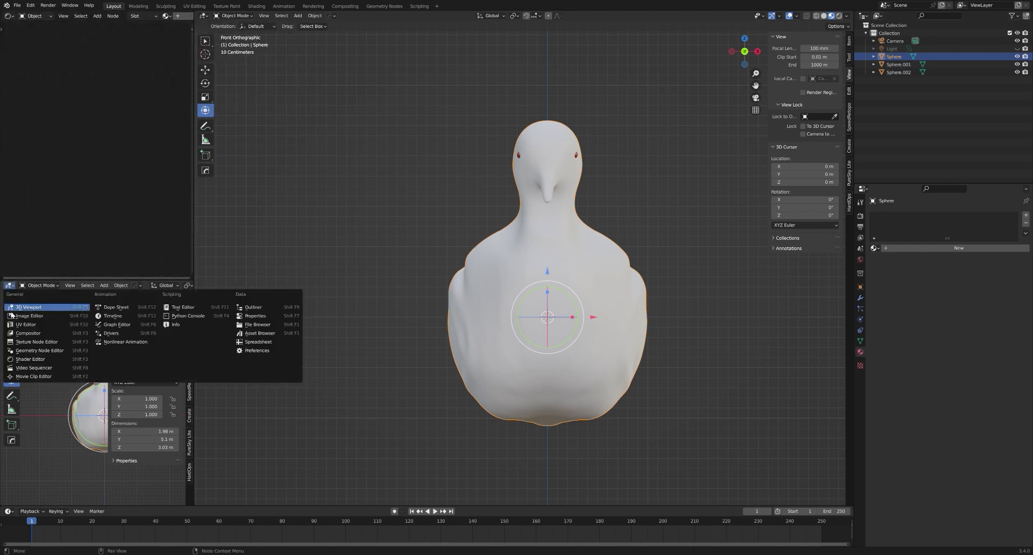
left_click(21, 324)
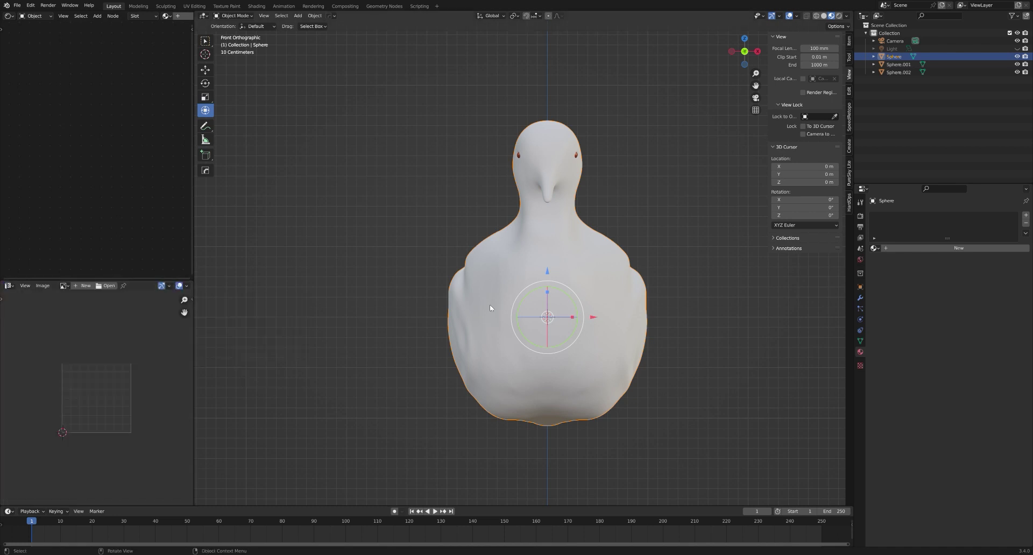
Select the entire pigeon body mesh in Edit Mode and unwrap it with Smart UV Project
key("Tab")
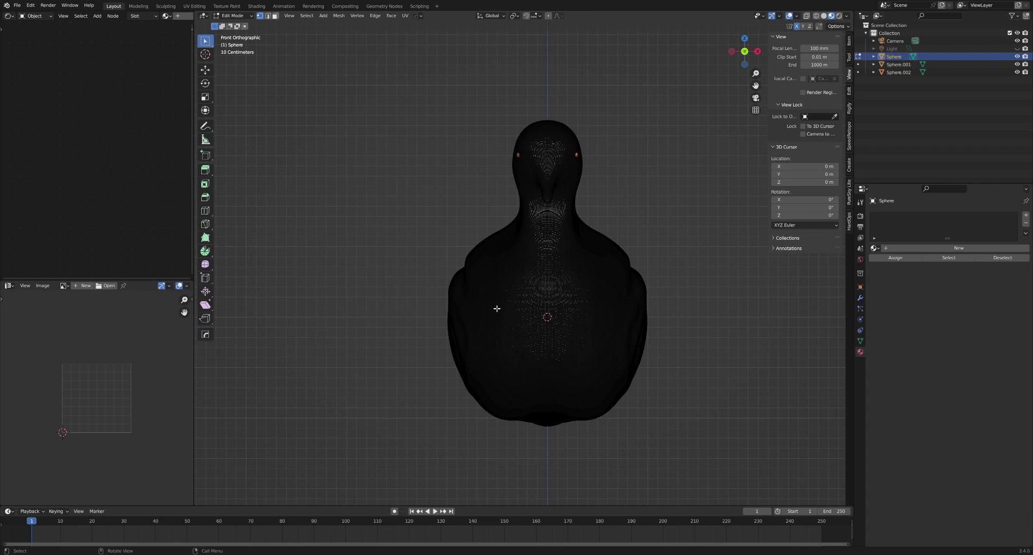
key("a")
left_click(407, 15)
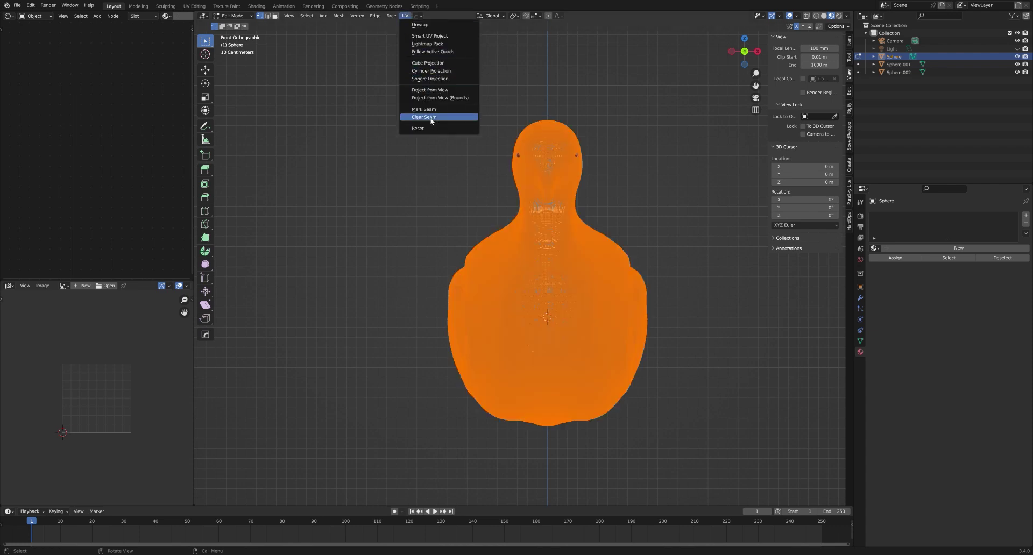
left_click(437, 38)
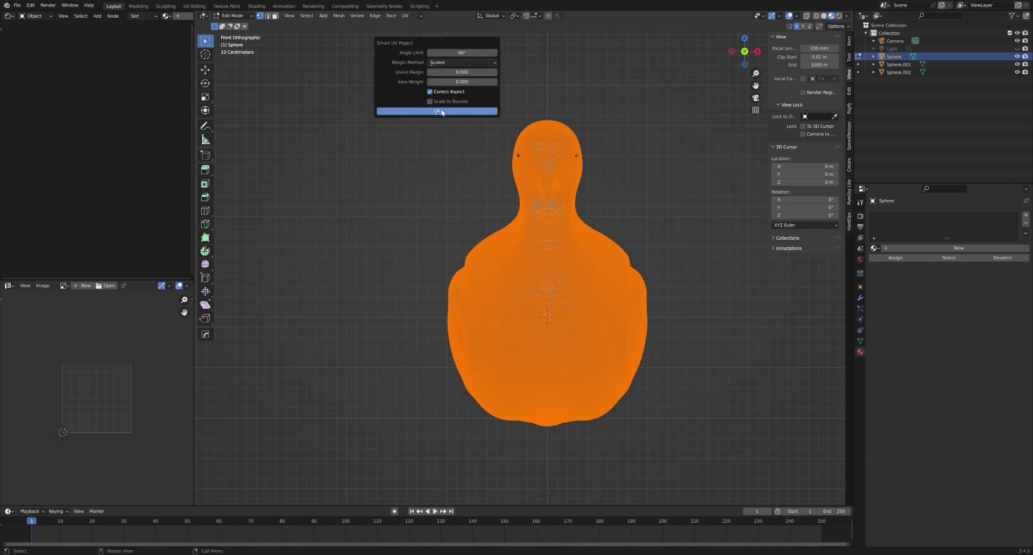
key("Return")
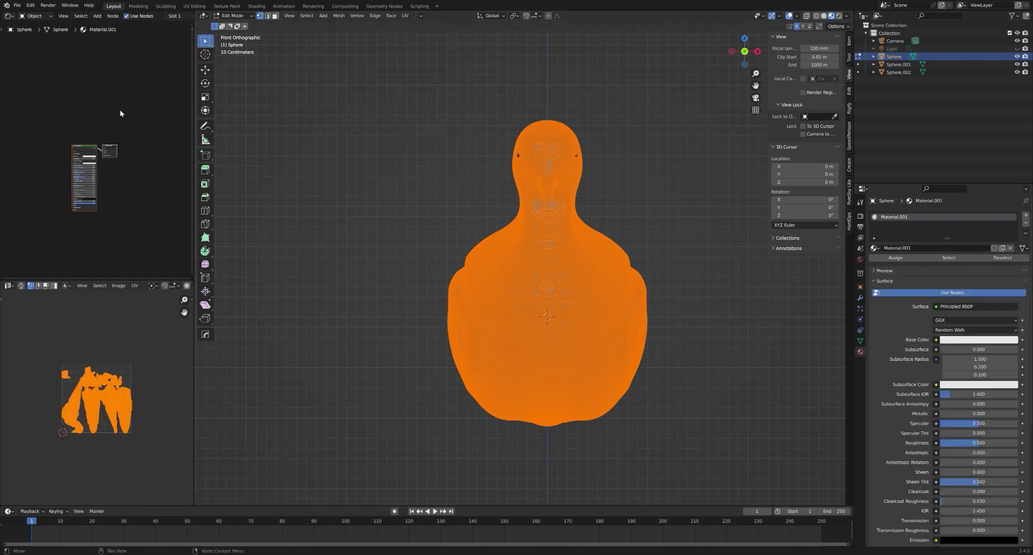
Add an Image Texture node left of the Principled BSDF in the Shader Editor
scroll(121, 109, "up", 5)
middle_click_drag(121, 109, 154, 66)
scroll(153, 67, "up", 1)
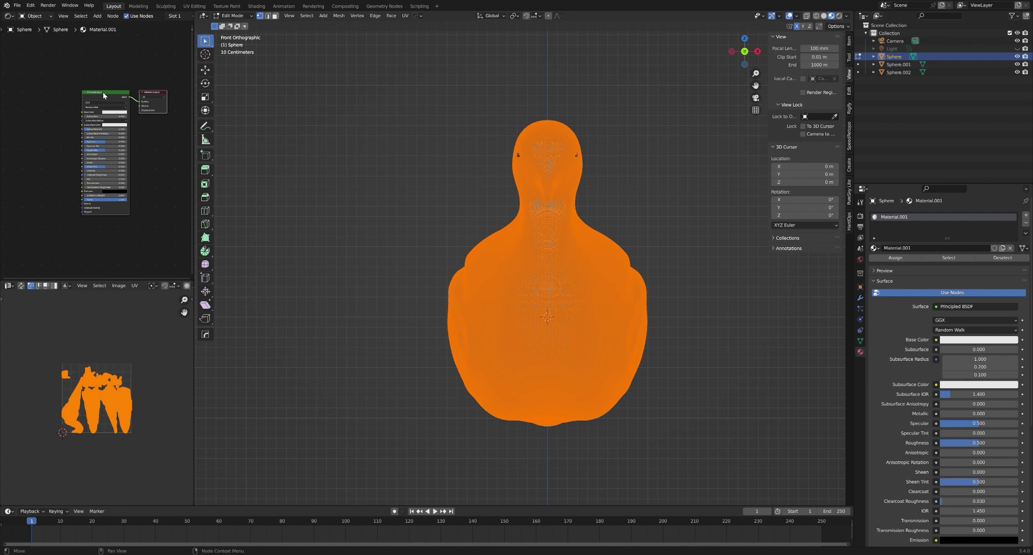
scroll(104, 95, "up", 1)
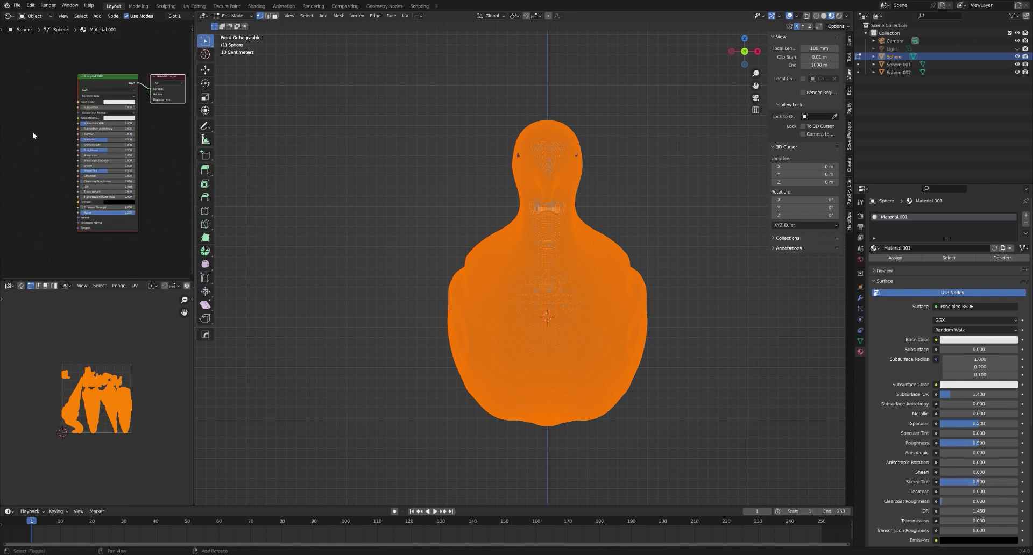
key("shift+a")
mouse_move(45, 172)
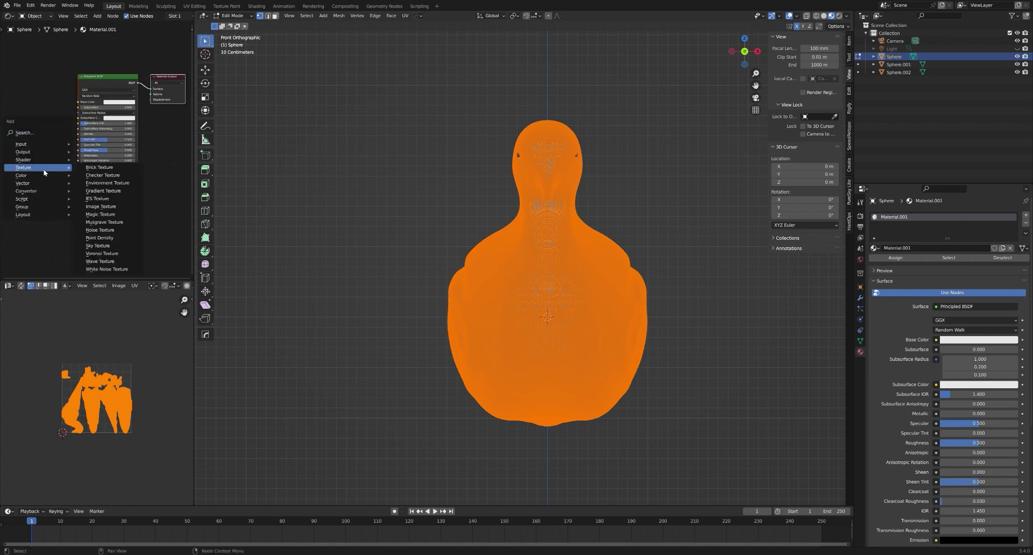
left_click(101, 207)
left_click(15, 104)
Create a 1024×1024 image named NYC Pigeon 2, assign it, and link Color to Base Color
scroll(108, 377, "up", 2)
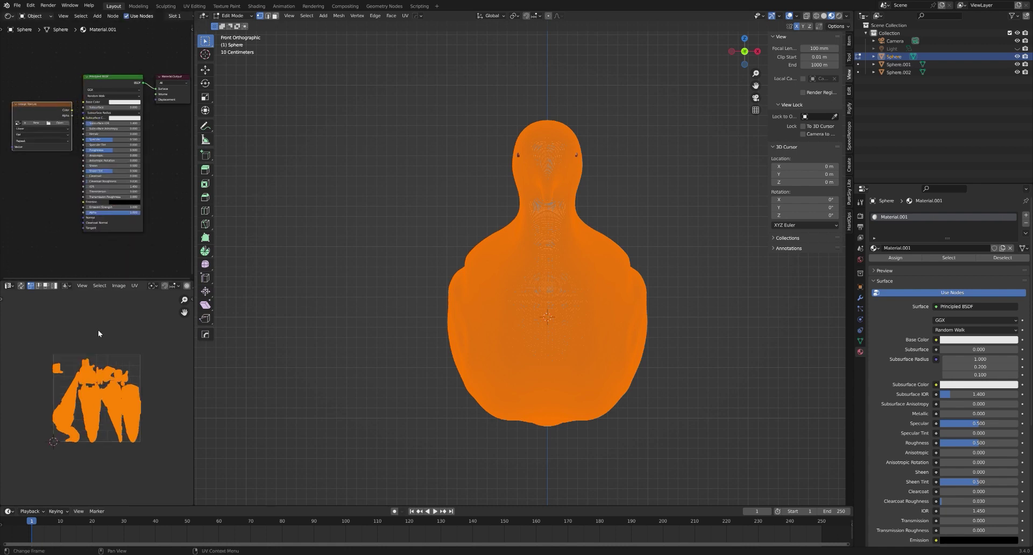
scroll(128, 287, "down", 4)
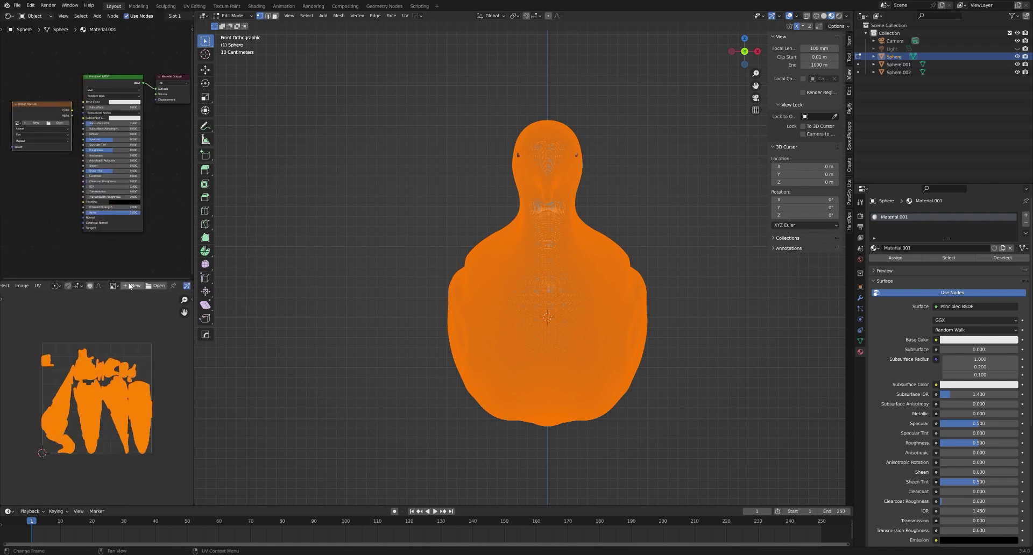
left_click(127, 286)
left_click(147, 299)
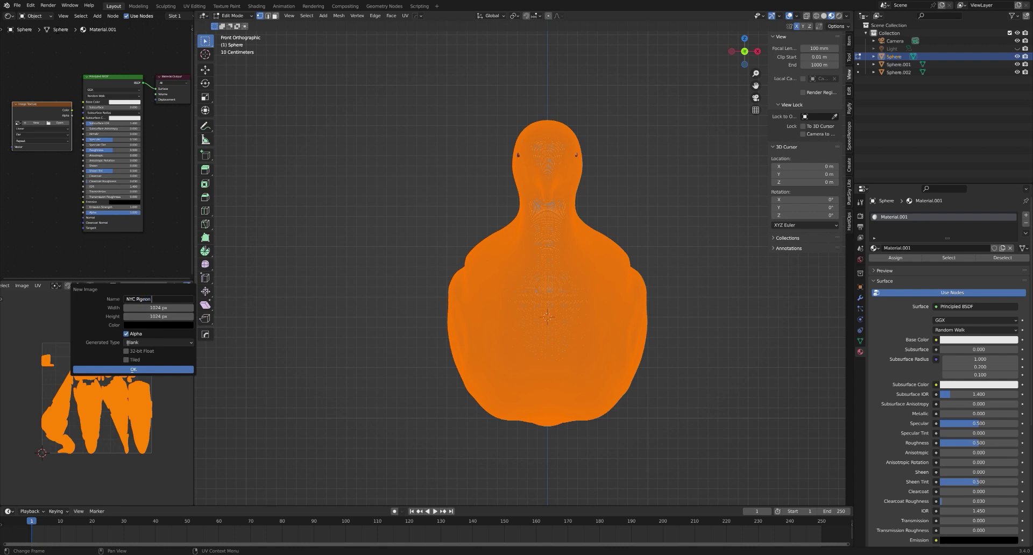
left_click(155, 370)
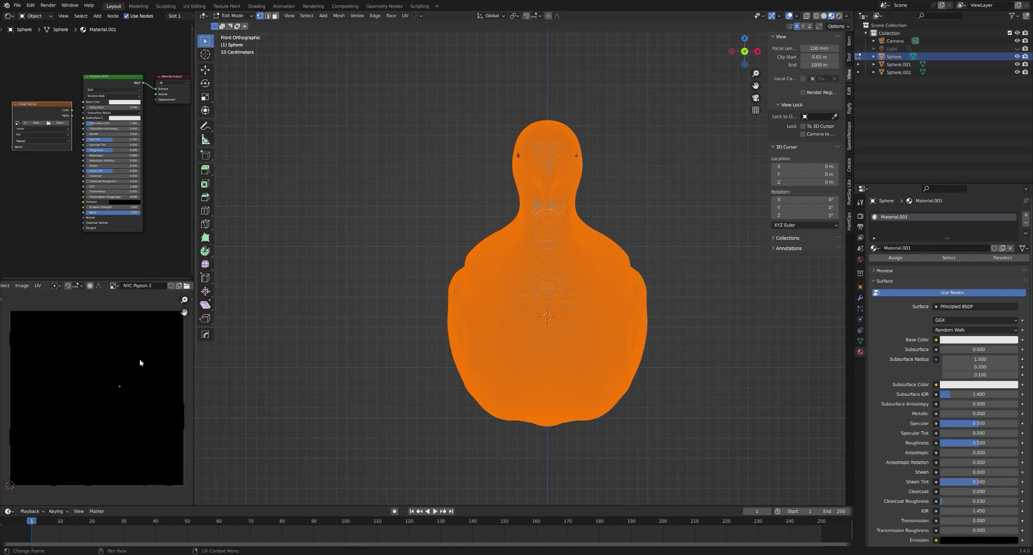
left_click(21, 124)
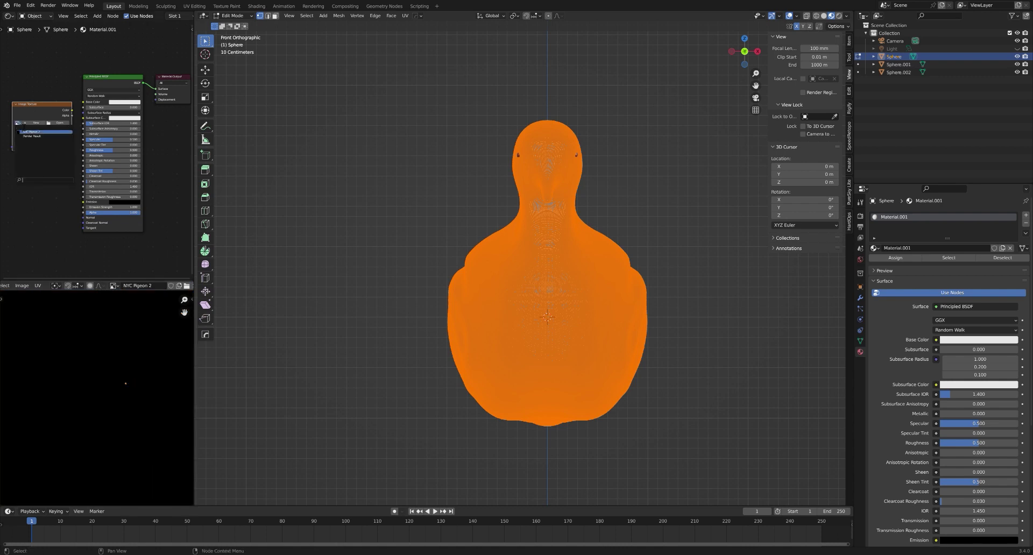
left_click(48, 135)
left_click_drag(72, 111, 84, 101)
Switch the pigeon to Texture Paint mode and show the tool and symmetry settings
left_click(243, 17)
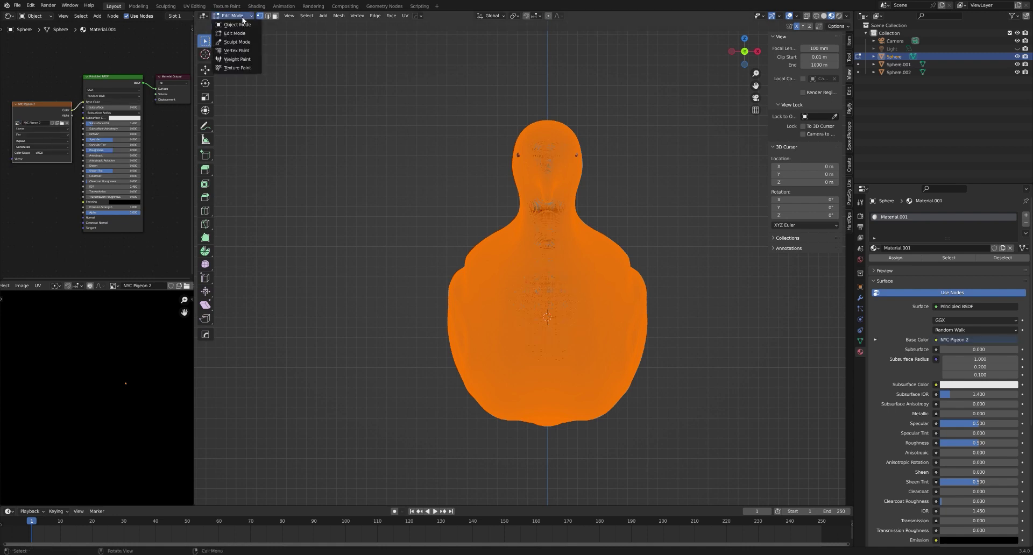
left_click(248, 67)
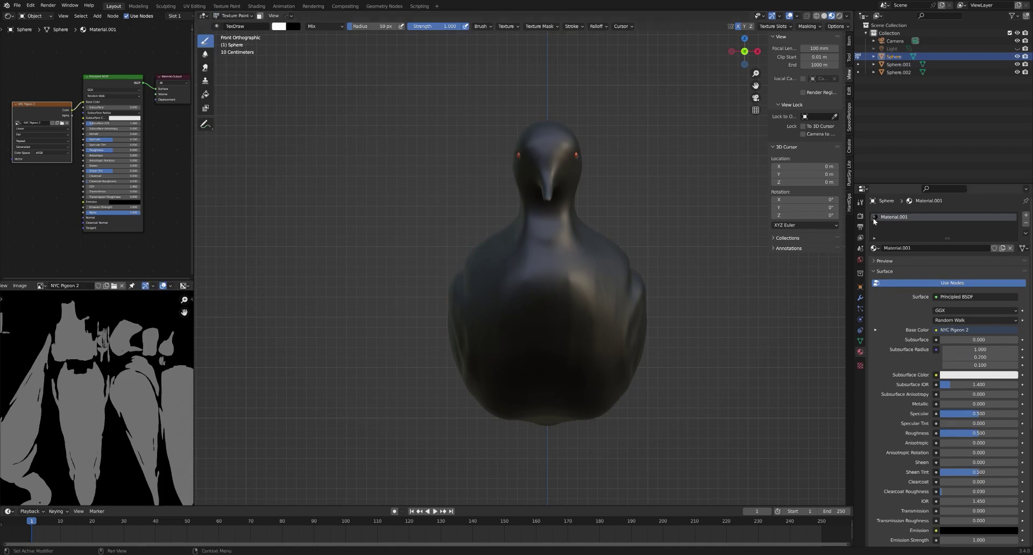
left_click(860, 203)
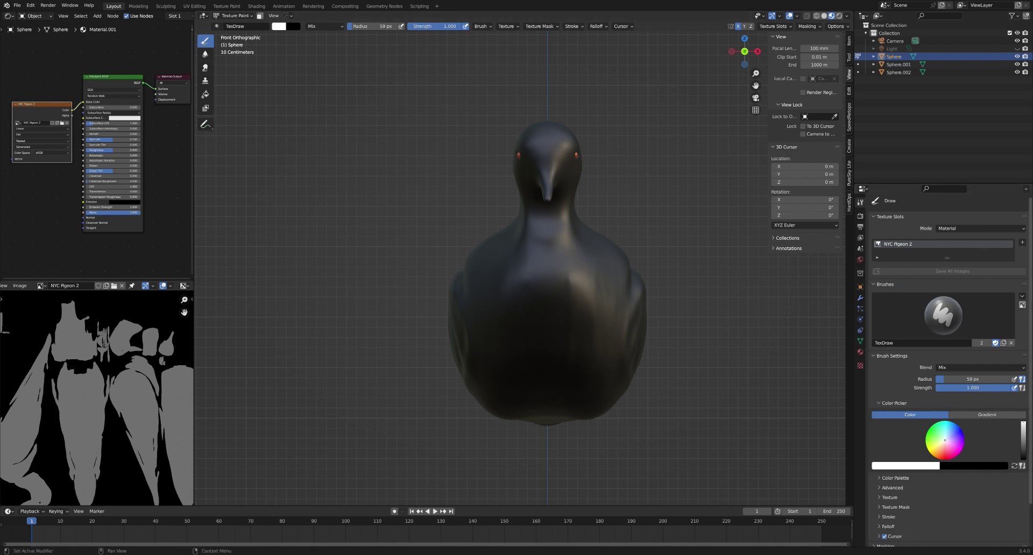
scroll(1012, 490, "down", 2)
left_click(883, 512)
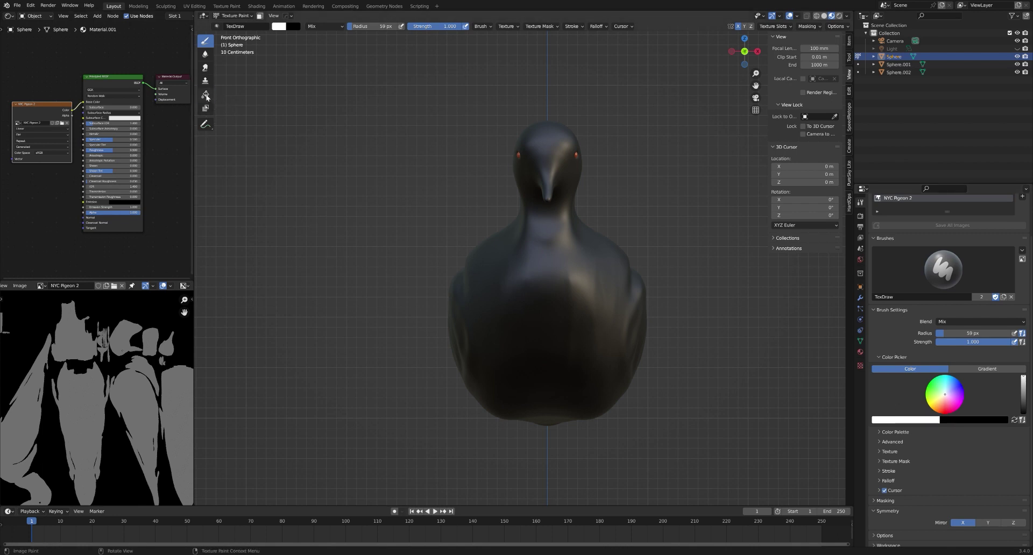
Fill the whole pigeon texture with mid grey (Value about 0.57) using the Fill tool
left_click(205, 95)
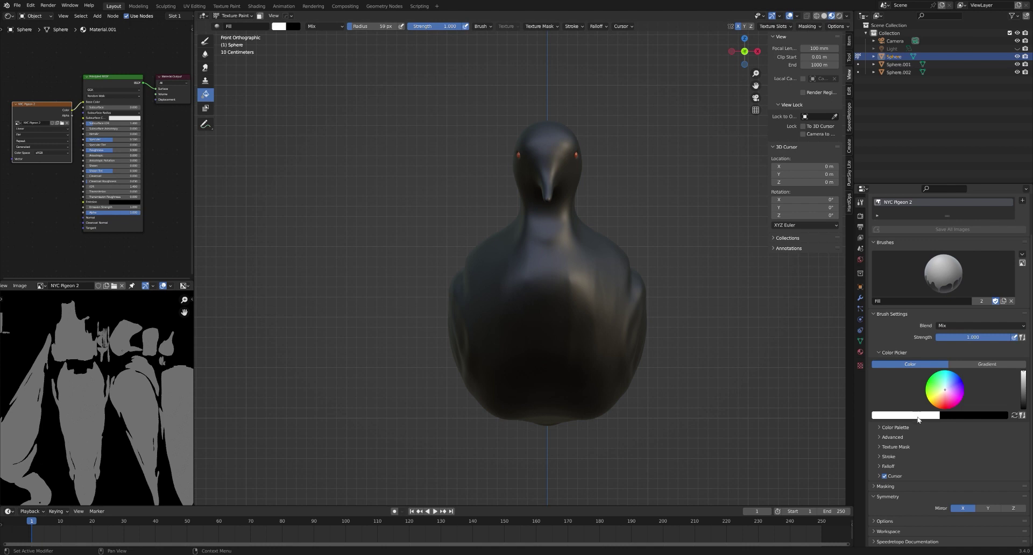
left_click(919, 418)
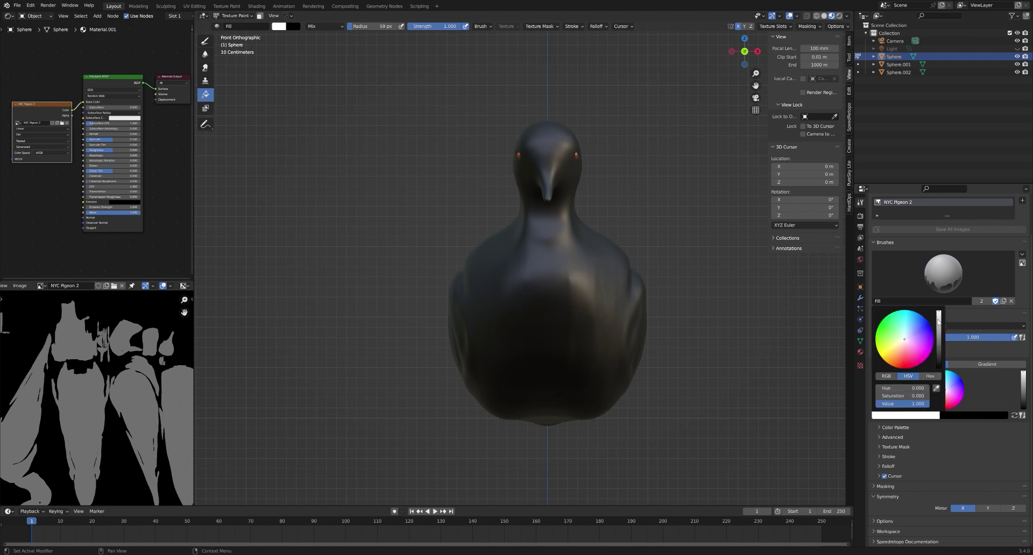
left_click_drag(940, 313, 940, 333)
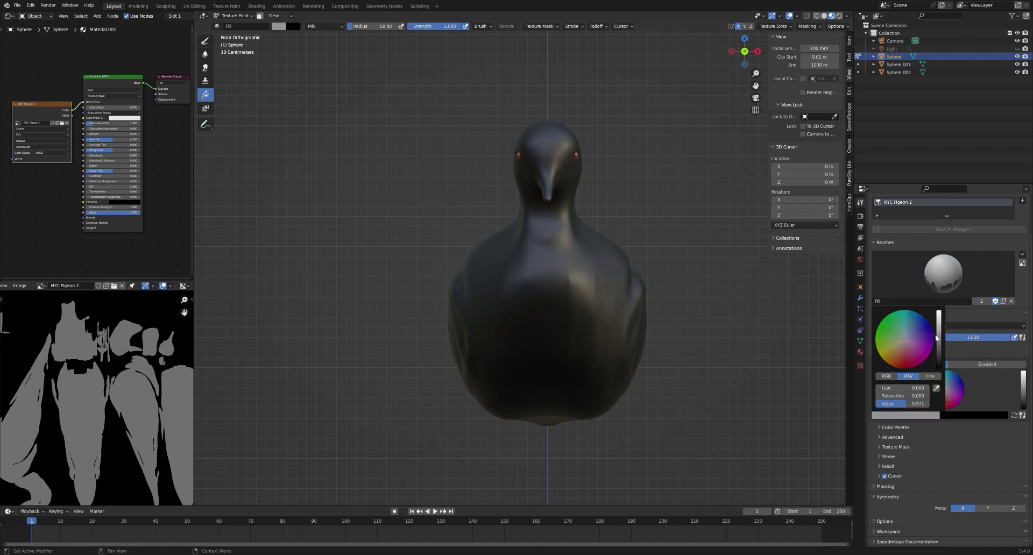
left_click(591, 320)
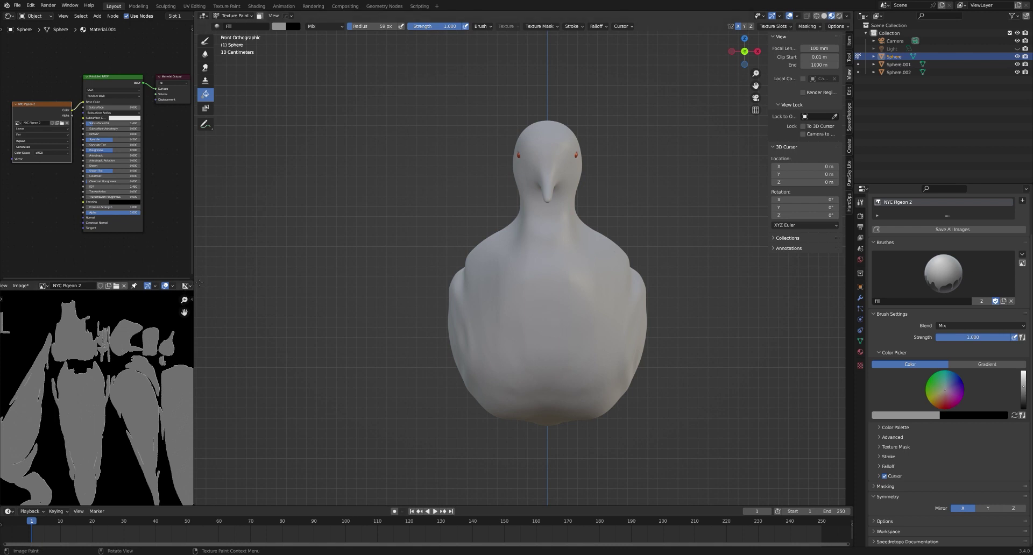
Widen the 3D view and set up a lavender Draw brush with a 37 px radius
left_click_drag(198, 279, 70, 279)
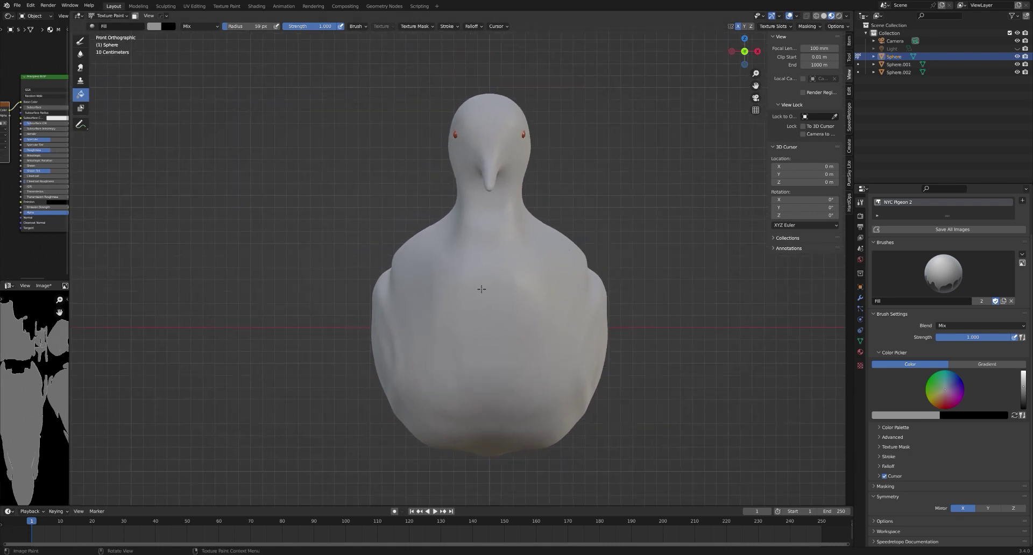
mouse_move(553, 289)
middle_mouse_down("ctrl")
mouse_move(553, 316)
mouse_move(554, 296)
middle_mouse_up("ctrl")
left_click(1015, 415)
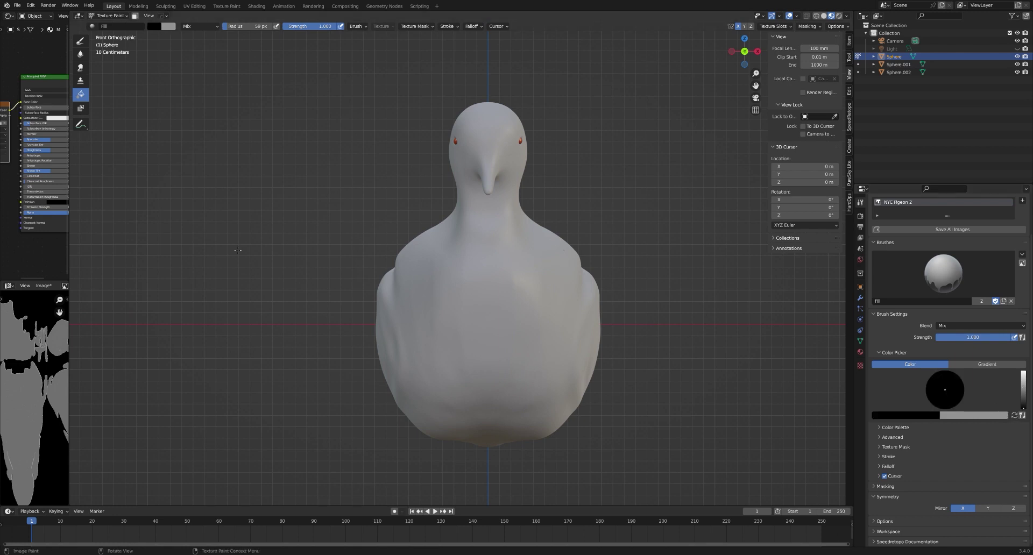
left_click(85, 42)
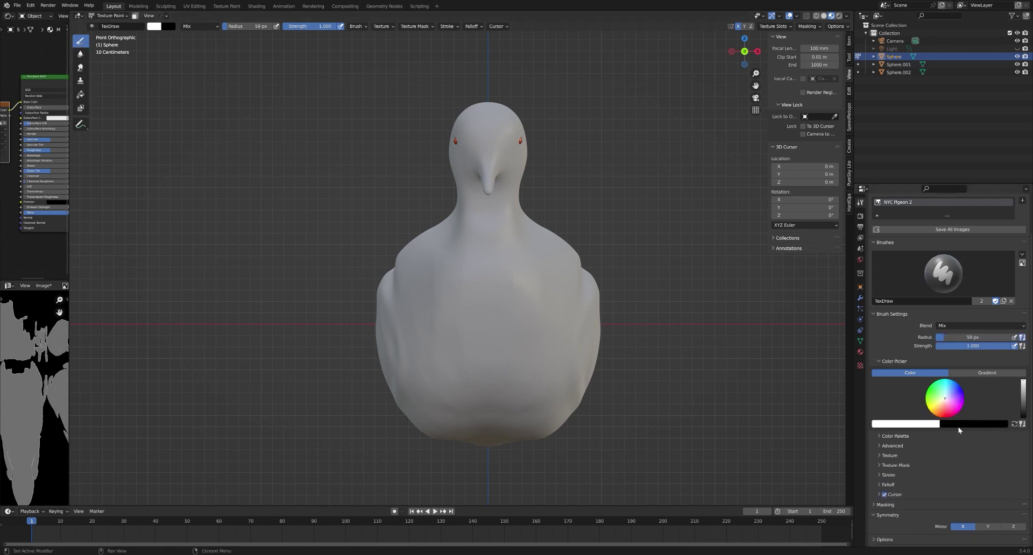
left_click(907, 425)
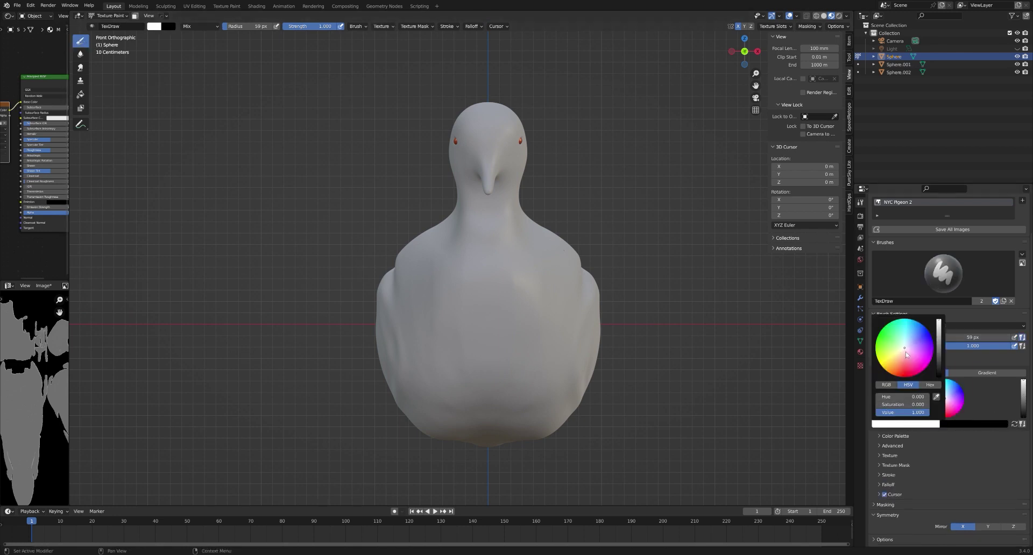
left_click_drag(905, 350, 918, 342)
right_click(564, 190)
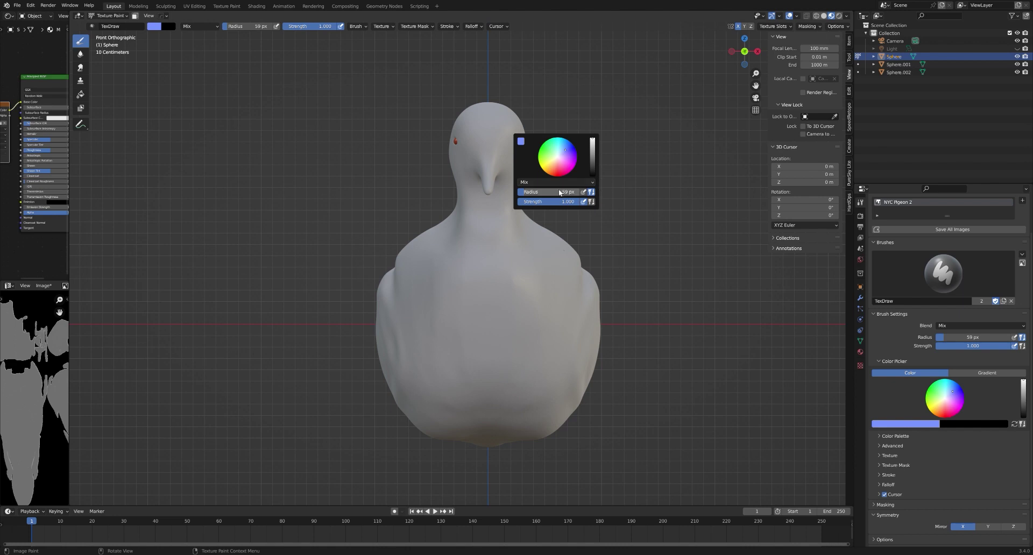
left_click_drag(560, 193, 553, 195)
Paint lavender over the pigeon's face, head and front of the neck
mouse_move(504, 129)
left_mouse_down()
mouse_move(508, 150)
mouse_move(488, 118)
mouse_move(467, 141)
mouse_move(462, 226)
mouse_move(459, 200)
mouse_move(472, 222)
mouse_move(488, 149)
mouse_move(497, 150)
left_mouse_up()
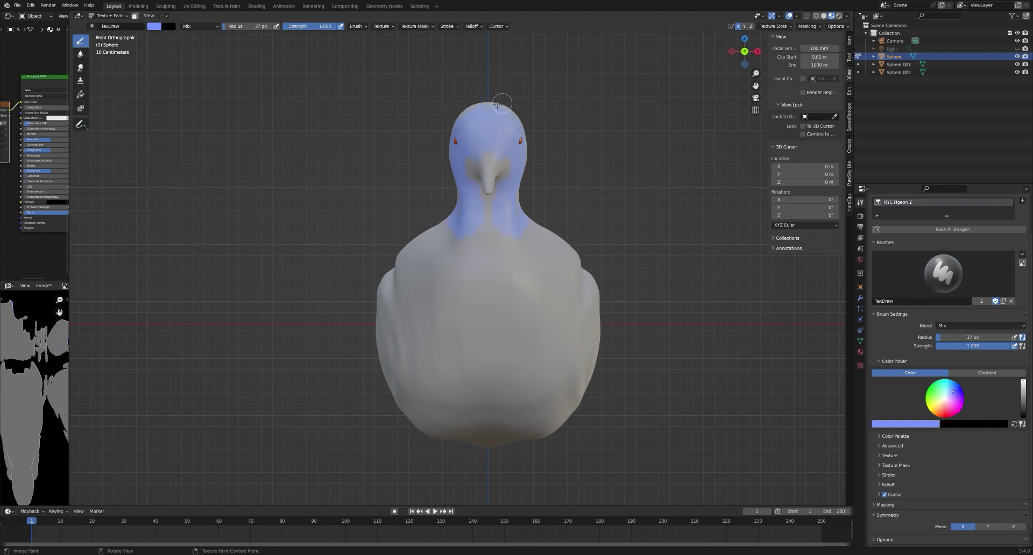
mouse_move(499, 104)
left_mouse_down()
mouse_move(509, 108)
mouse_move(476, 110)
mouse_move(518, 207)
mouse_move(485, 207)
mouse_move(471, 162)
mouse_move(491, 167)
left_mouse_up()
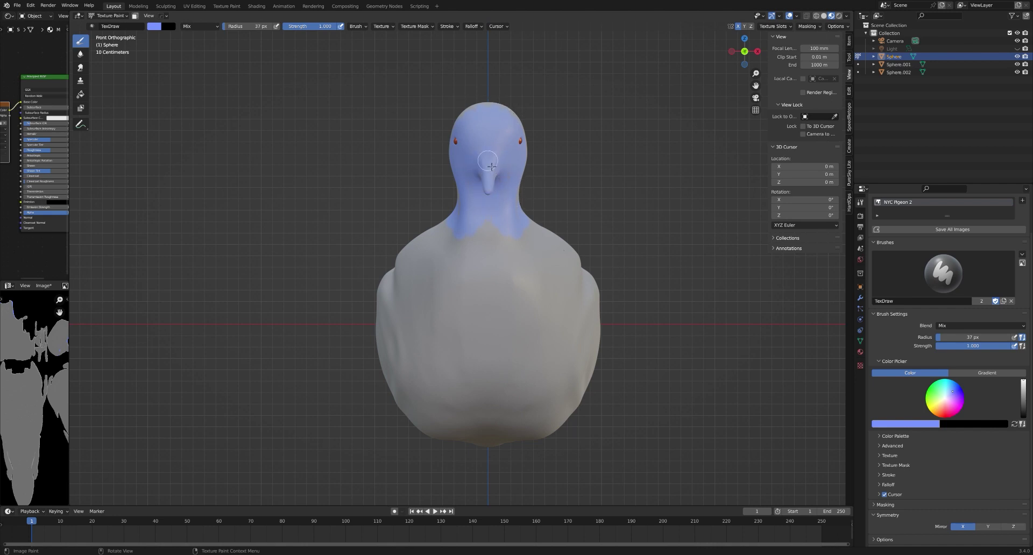
mouse_move(509, 256)
middle_mouse_down()
mouse_move(615, 179)
mouse_move(603, 183)
middle_mouse_up()
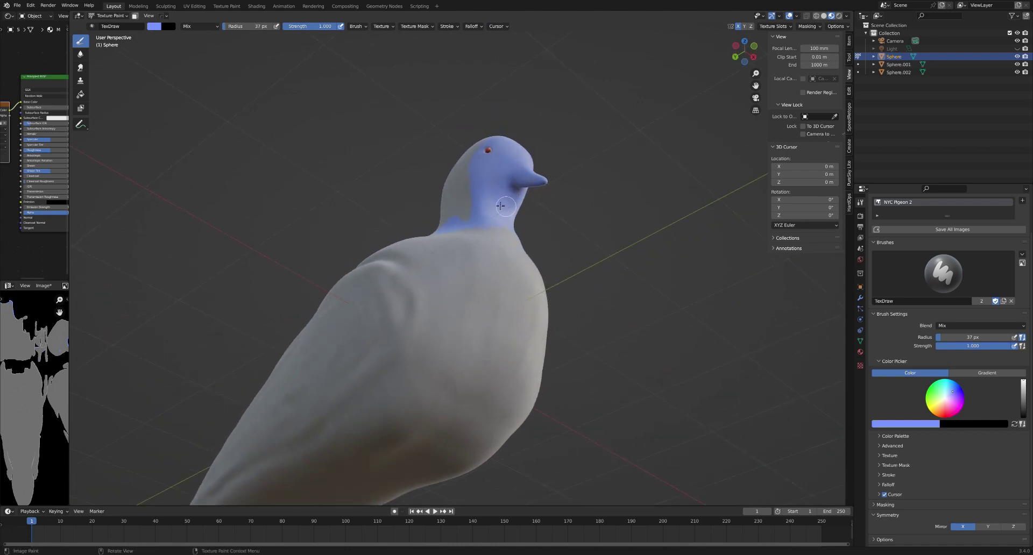
middle_click_drag(520, 214, 579, 272)
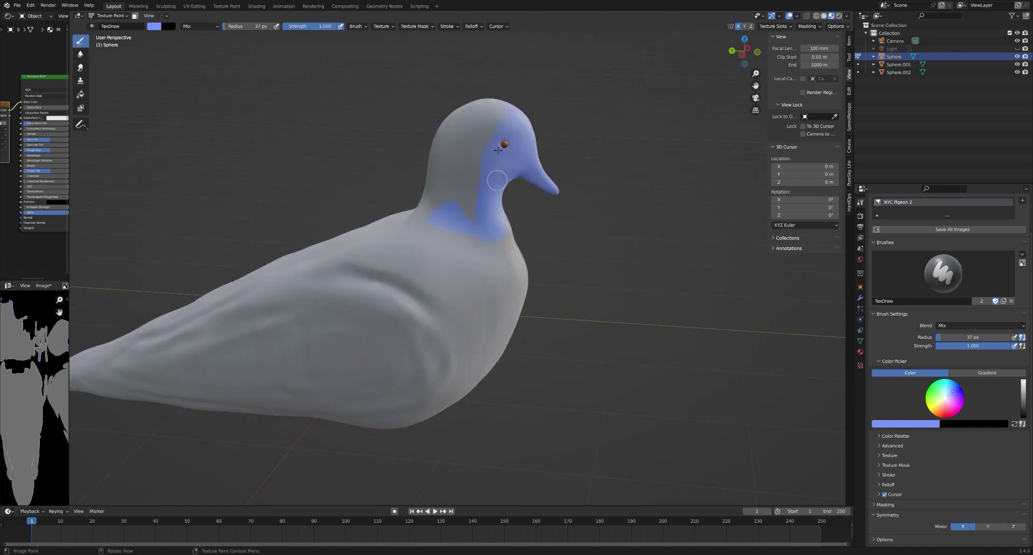
left_click_drag(498, 150, 498, 118)
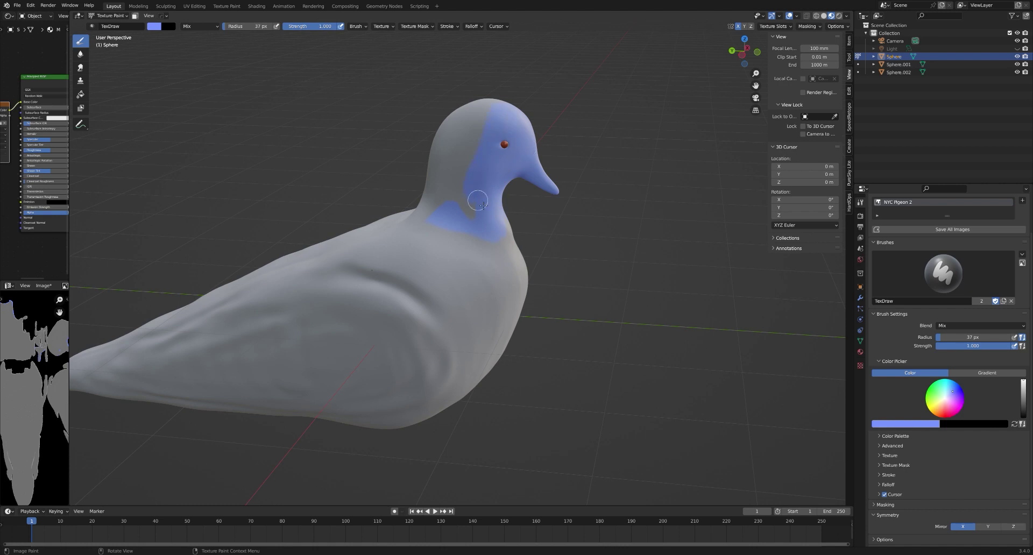
Paint lavender over the crown, right side of the head and lower neck
mouse_move(551, 213)
middle_mouse_down()
mouse_move(470, 229)
mouse_move(485, 173)
middle_mouse_up()
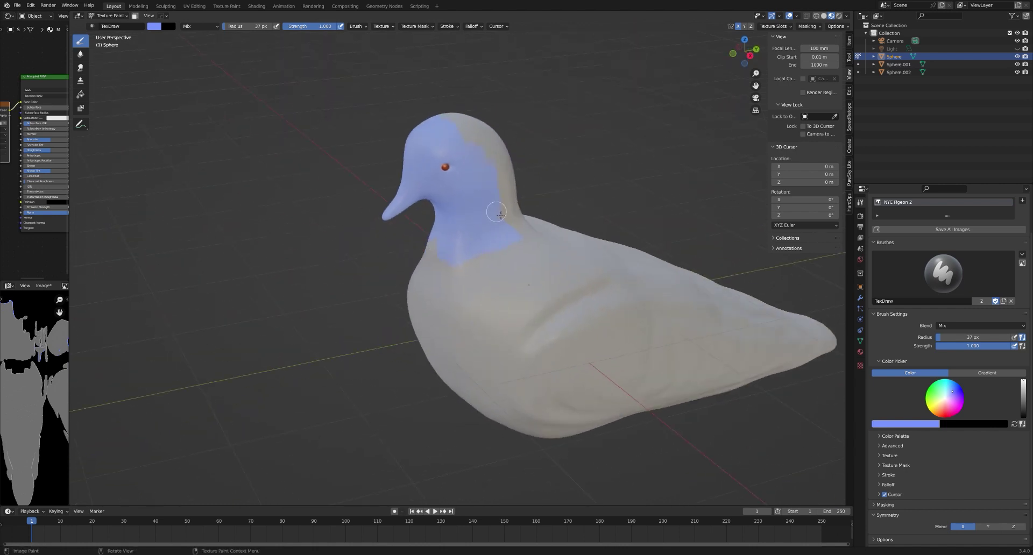
mouse_move(515, 172)
middle_mouse_down()
mouse_move(484, 185)
mouse_move(422, 180)
middle_mouse_up()
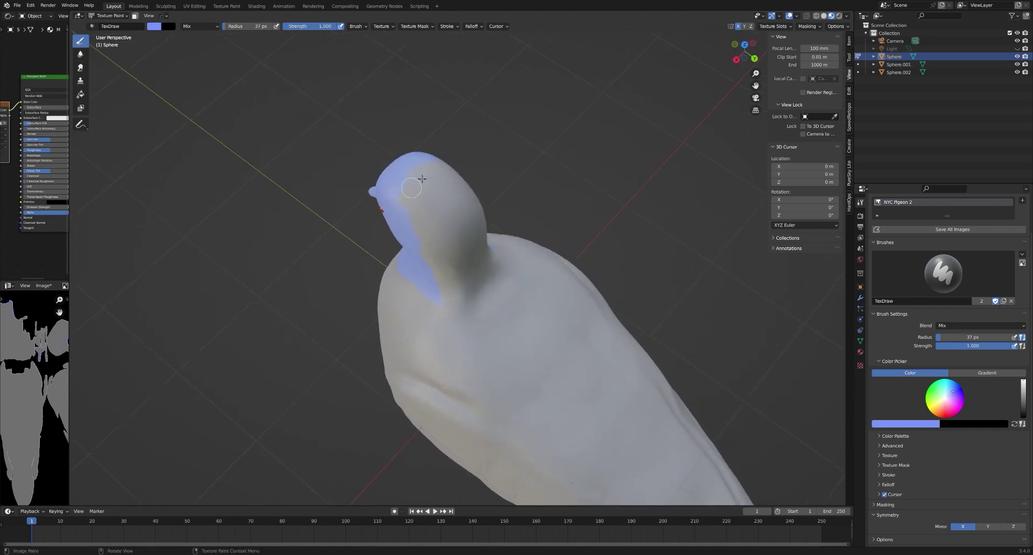
mouse_move(422, 180)
left_mouse_down()
mouse_move(412, 200)
mouse_move(417, 184)
mouse_move(461, 230)
mouse_move(431, 251)
mouse_move(472, 230)
mouse_move(418, 273)
mouse_move(455, 260)
left_mouse_up()
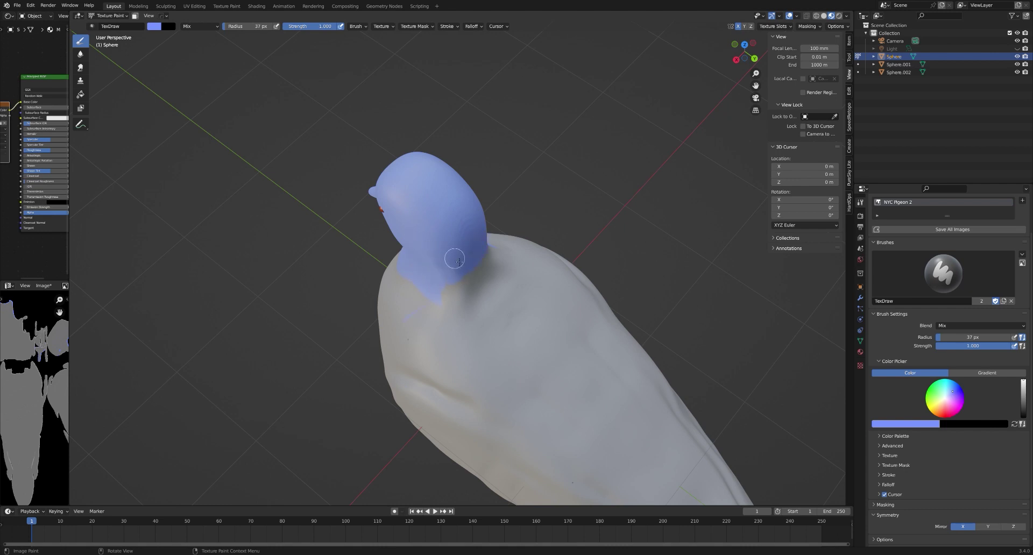
mouse_move(455, 260)
middle_mouse_down()
mouse_move(561, 226)
mouse_move(562, 196)
middle_mouse_up()
mouse_move(494, 217)
middle_mouse_down()
mouse_move(549, 240)
mouse_move(542, 228)
middle_mouse_up()
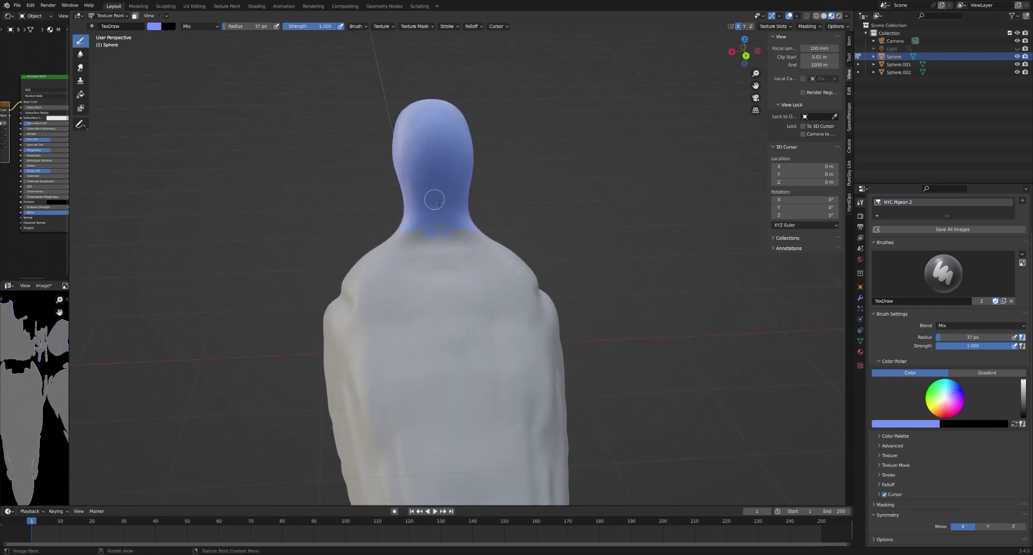
mouse_move(435, 200)
left_mouse_down()
mouse_move(455, 225)
mouse_move(443, 232)
left_mouse_up()
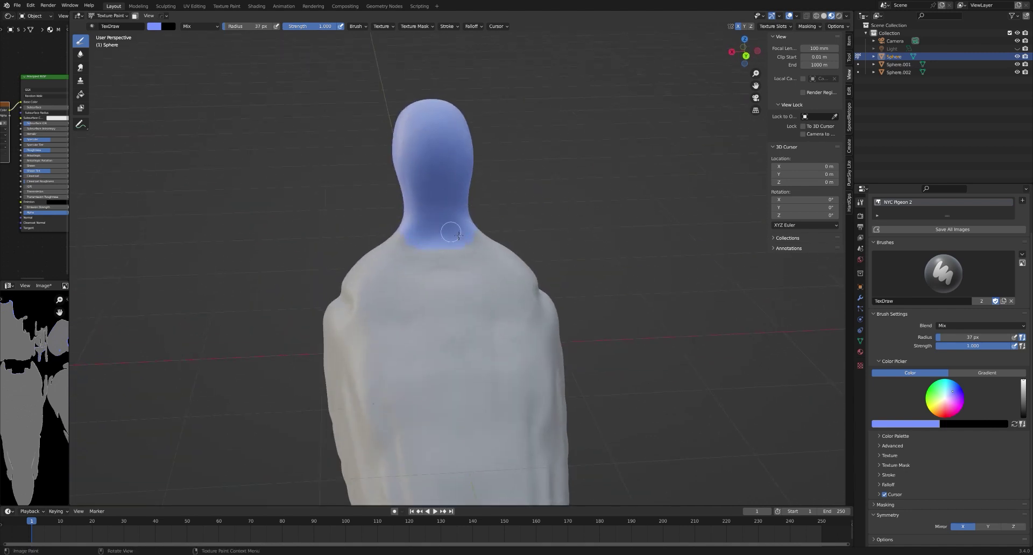
mouse_move(549, 219)
middle_mouse_down()
mouse_move(456, 210)
mouse_move(491, 227)
mouse_move(458, 240)
middle_mouse_up()
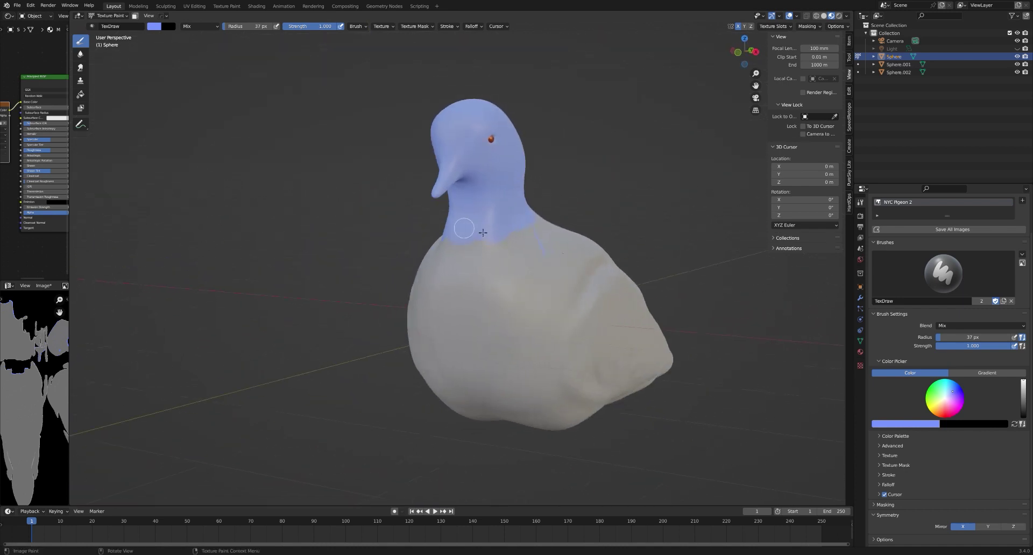
mouse_move(559, 211)
middle_mouse_down()
mouse_move(472, 245)
mouse_move(626, 260)
middle_mouse_up()
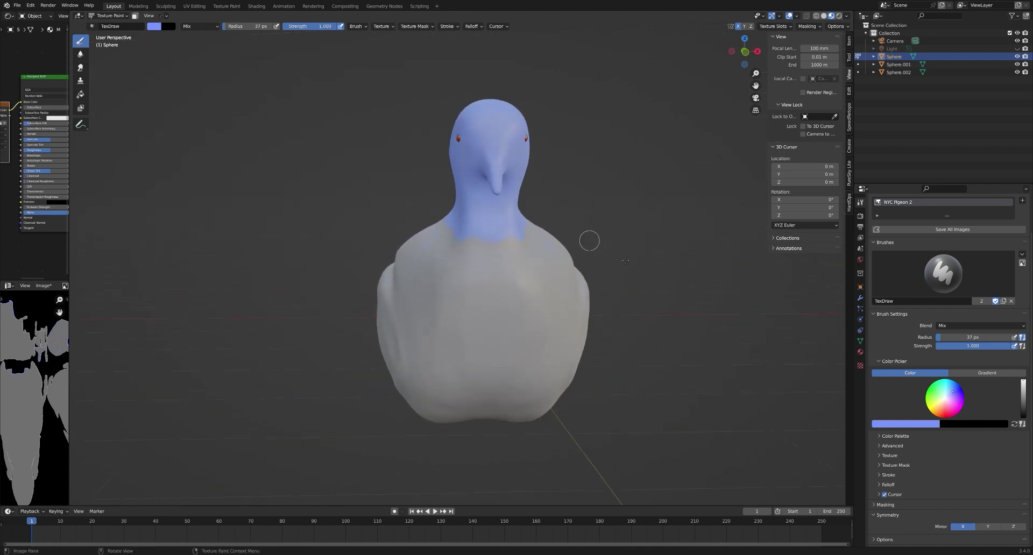
Change the paint colour to purple
left_click(915, 424)
mouse_move(918, 341)
left_mouse_down()
mouse_move(923, 352)
mouse_move(942, 324)
mouse_move(940, 338)
left_mouse_up()
right_click(652, 293)
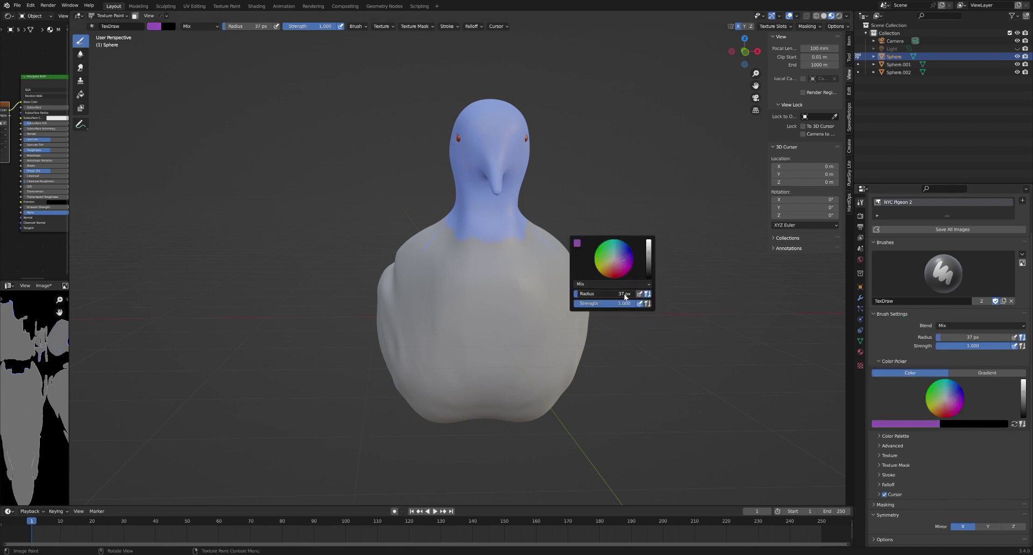
Set brush radius 28 px and strength 0.776, then paint a purple collar around the neck
left_click_drag(620, 293, 603, 305)
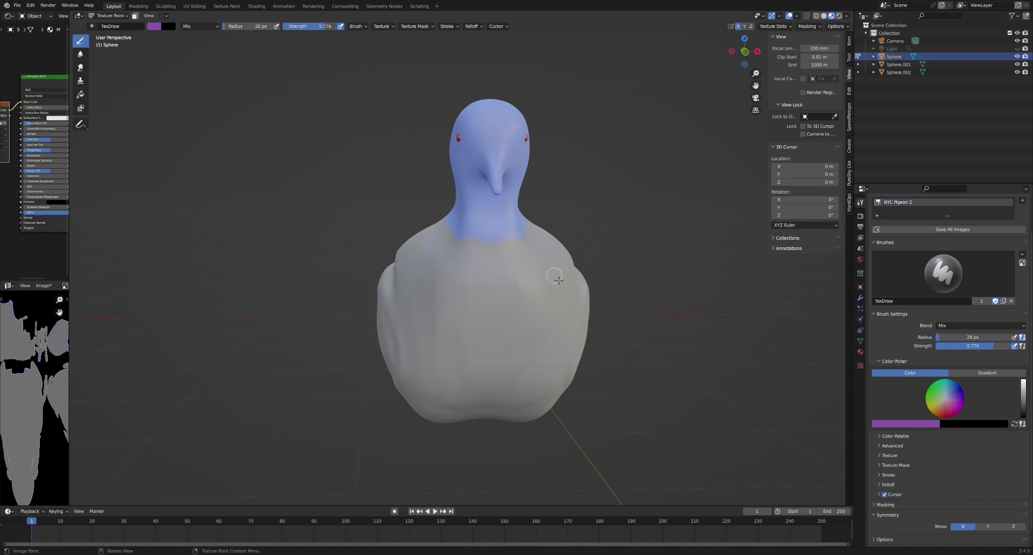
key("KP_1")
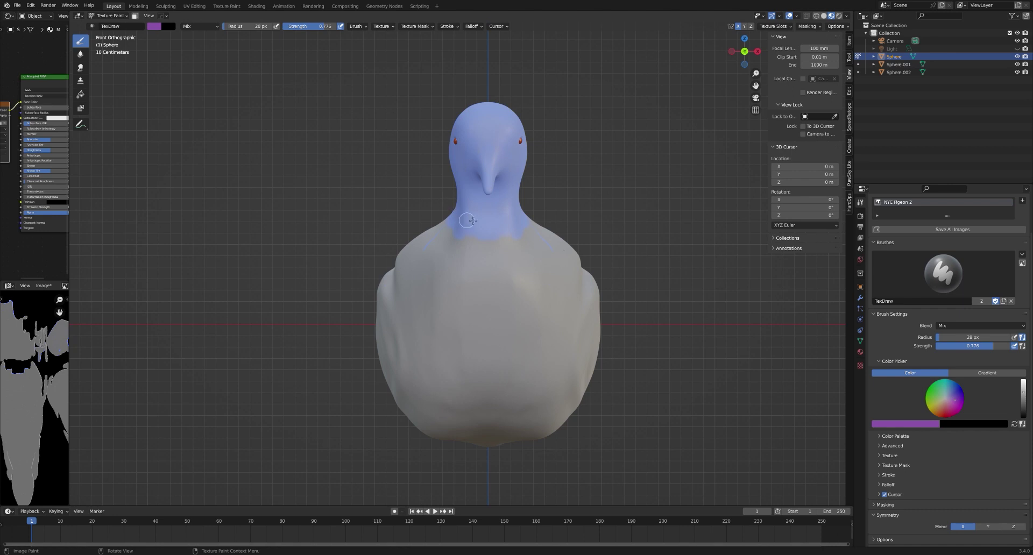
mouse_move(473, 220)
left_mouse_down()
mouse_move(466, 229)
mouse_move(528, 224)
mouse_move(478, 224)
mouse_move(448, 238)
mouse_move(517, 236)
left_mouse_up()
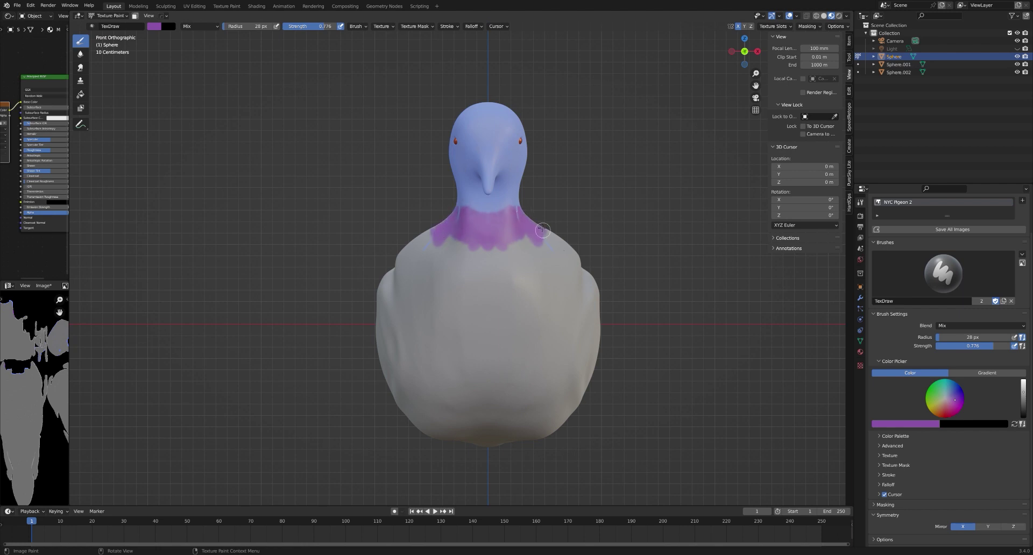
middle_click_drag(581, 208, 468, 239)
scroll(451, 245, "up", 4)
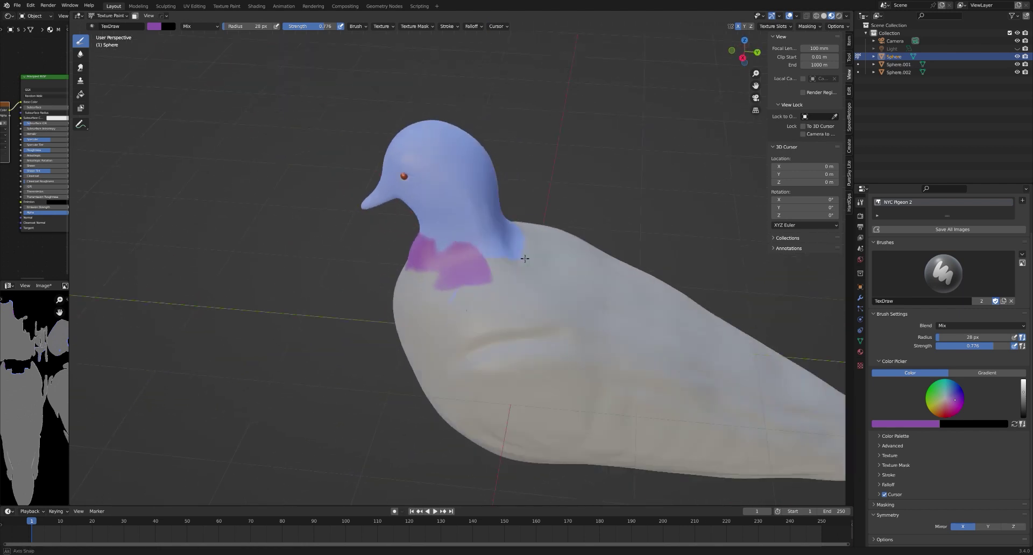
mouse_move(451, 246)
left_mouse_down()
mouse_move(465, 283)
mouse_move(458, 253)
mouse_move(476, 266)
mouse_move(425, 260)
mouse_move(514, 242)
mouse_move(502, 282)
left_mouse_up()
mouse_move(522, 265)
left_mouse_down()
mouse_move(530, 269)
mouse_move(479, 247)
left_mouse_up()
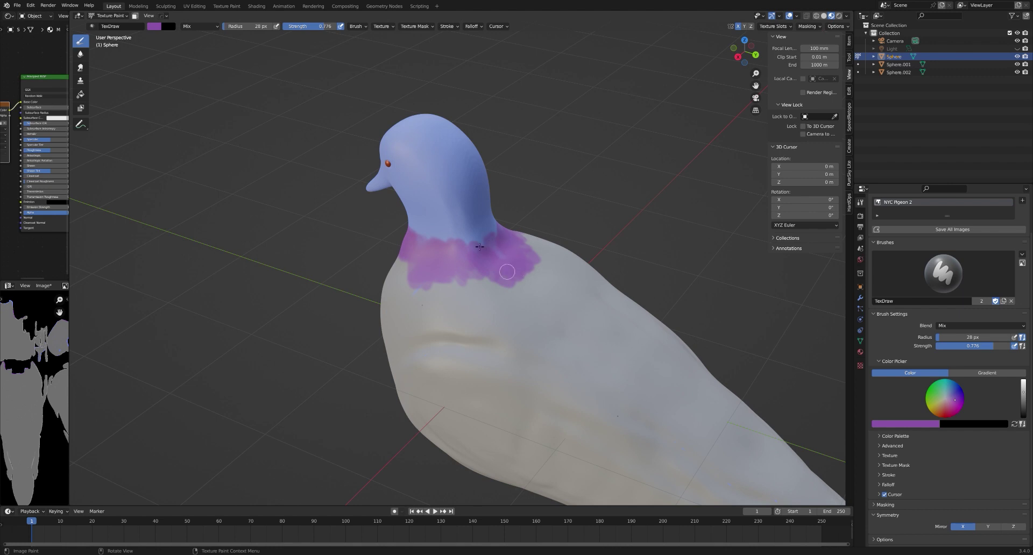
left_click_drag(470, 289, 487, 250)
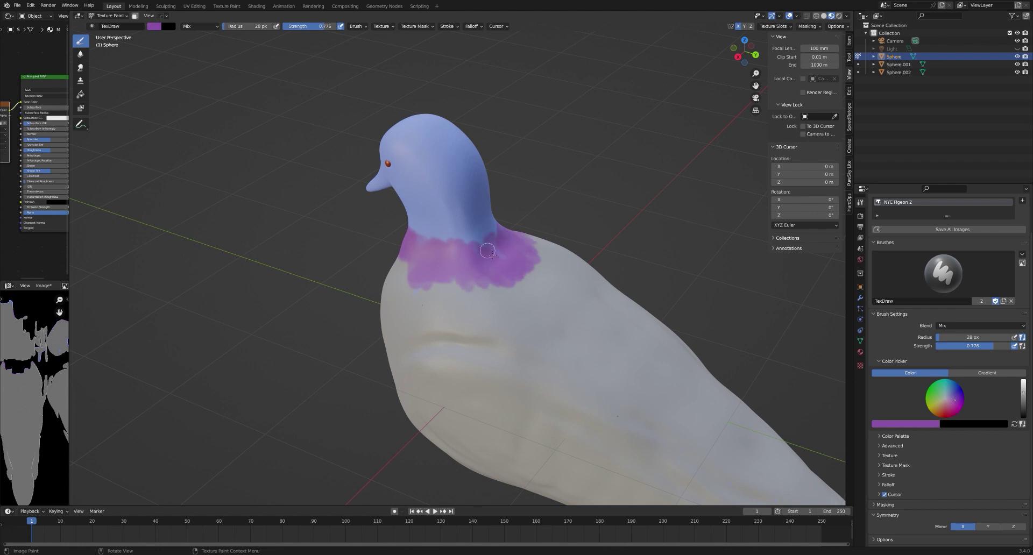
Fill purple along the collar's lower and right edges
middle_click_drag(572, 269, 632, 276)
scroll(620, 272, "up", 2)
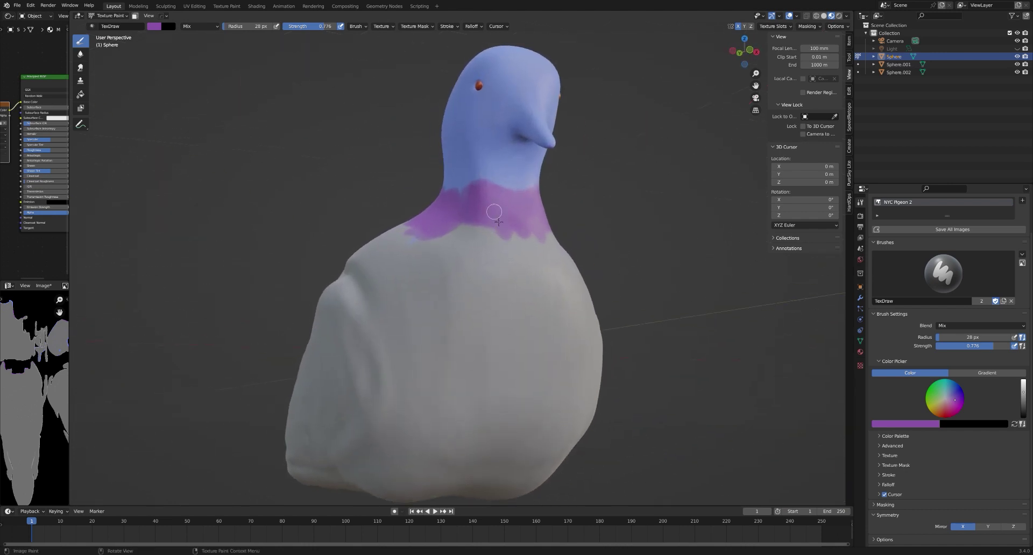
left_click_drag(495, 212, 463, 200)
scroll(624, 239, "down", 1)
middle_click_drag(624, 239, 527, 263)
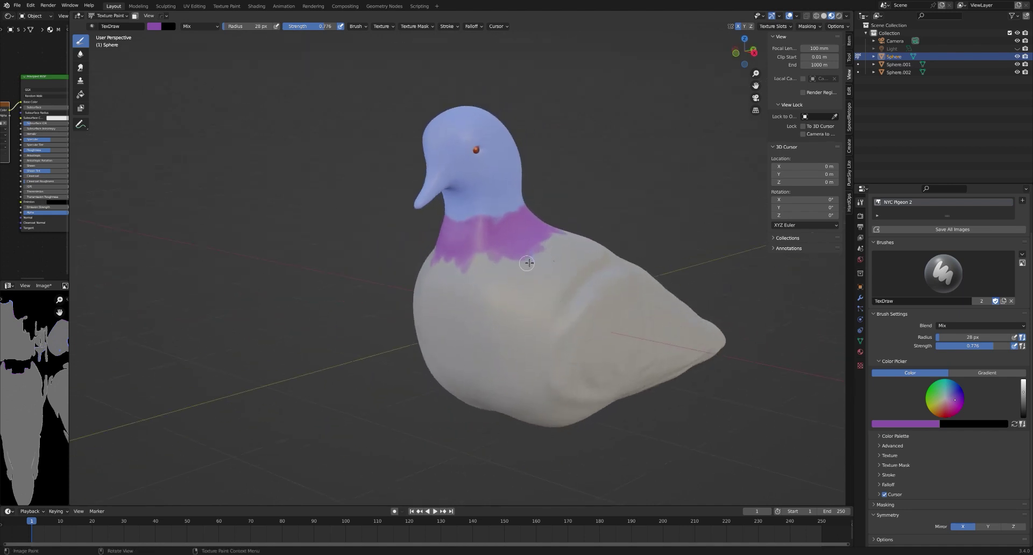
mouse_move(533, 237)
left_mouse_down()
mouse_move(549, 246)
mouse_move(538, 231)
left_mouse_up()
Streak purple across the back of the pigeon's head
middle_click_drag(559, 189, 470, 246)
left_click_drag(464, 249, 496, 245)
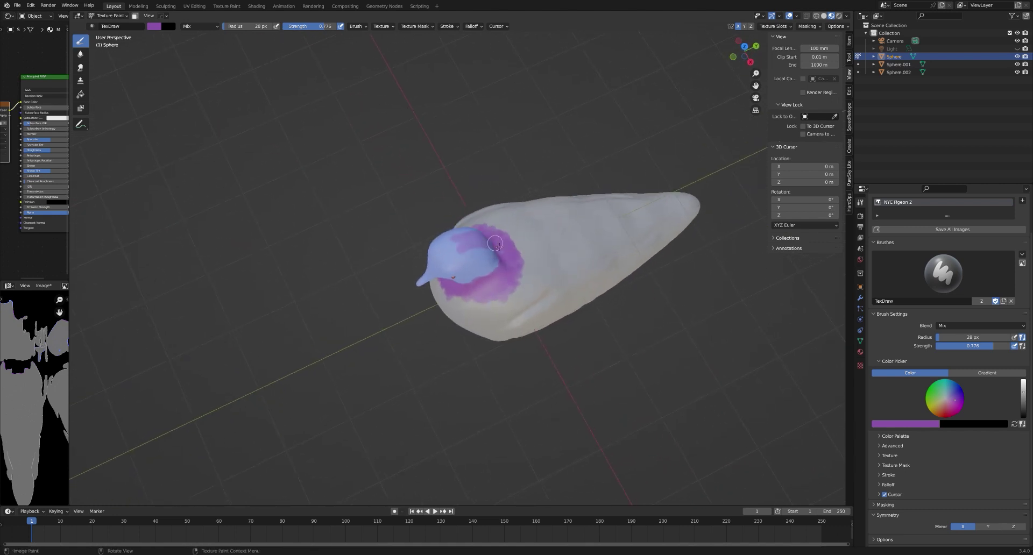
scroll(568, 237, "up", 6)
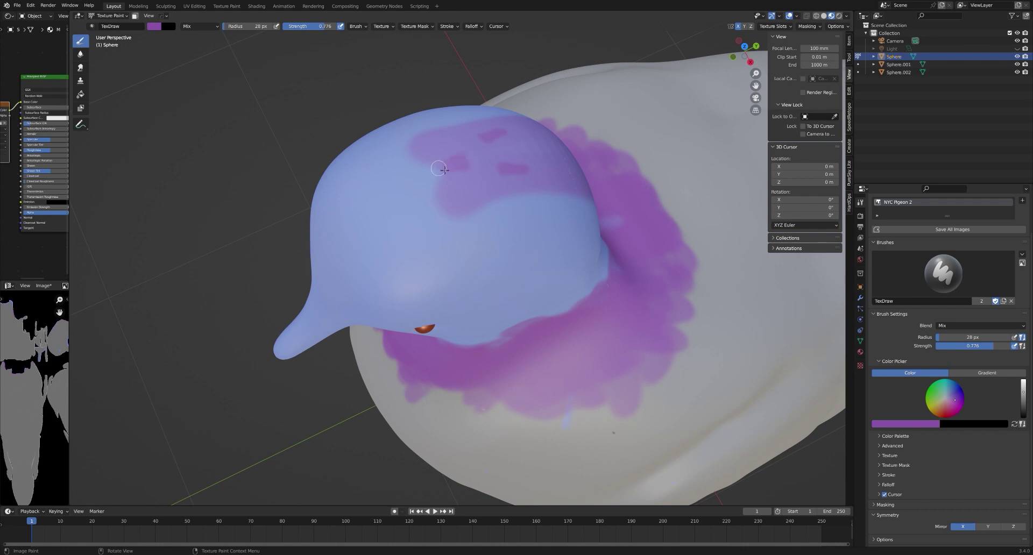
mouse_move(459, 164)
left_mouse_down()
mouse_move(533, 160)
mouse_move(522, 135)
mouse_move(447, 173)
mouse_move(499, 140)
left_mouse_up()
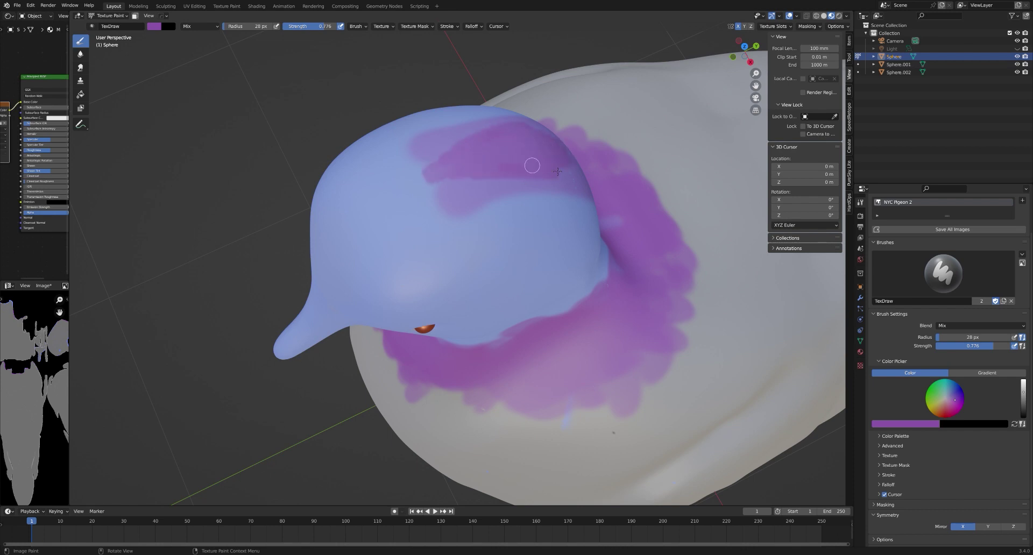
scroll(611, 224, "down", 2)
scroll(604, 272, "down", 1)
mouse_move(604, 272)
middle_mouse_down()
mouse_move(565, 220)
mouse_move(600, 239)
mouse_move(578, 253)
mouse_move(587, 258)
middle_mouse_up()
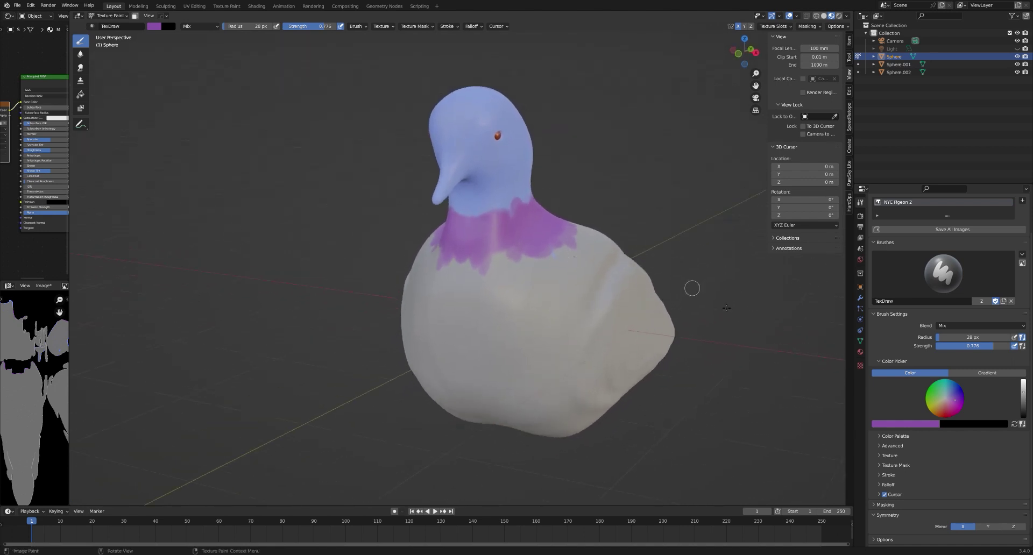
Pick a saturated dark blue and paint over the upper and lower beak tip
left_click(907, 424)
left_click(930, 339)
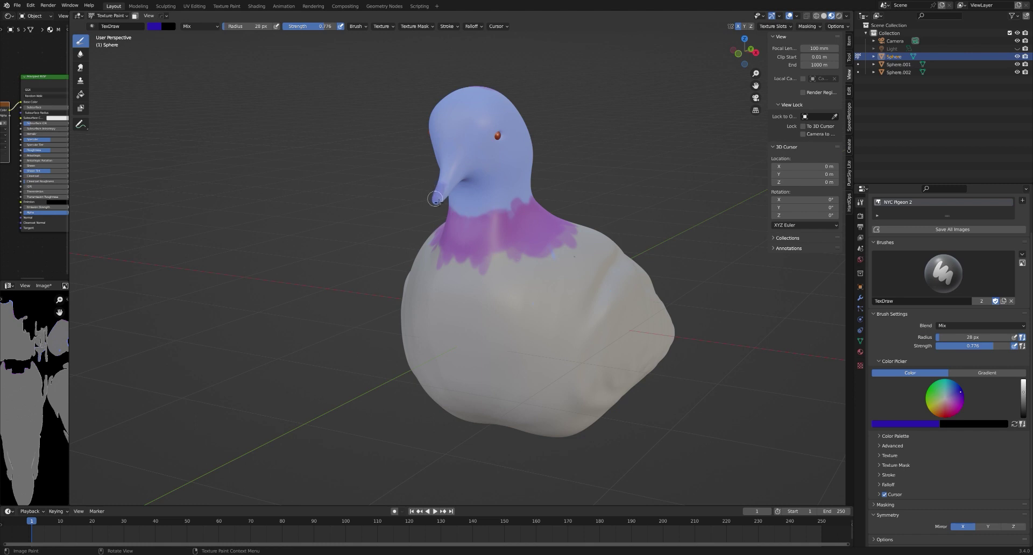
left_click_drag(436, 199, 439, 197)
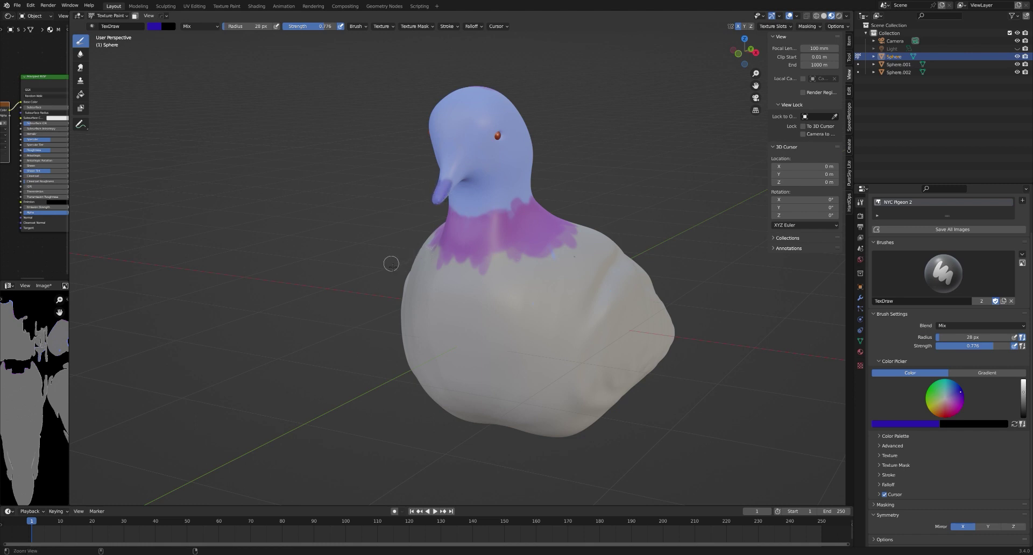
scroll(390, 264, "up", 2)
middle_click_drag(391, 263, 511, 250)
left_click_drag(593, 140, 604, 141)
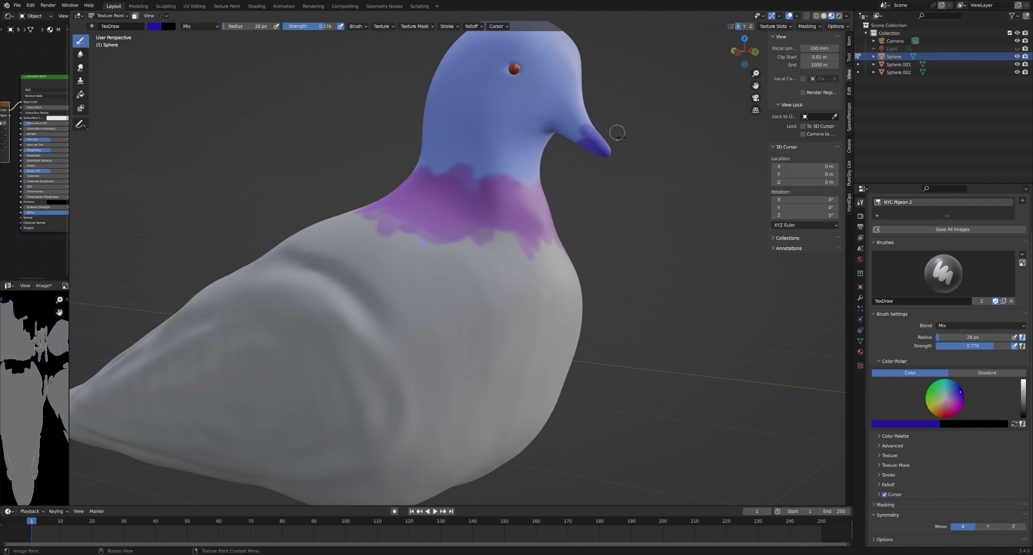
mouse_move(605, 196)
middle_mouse_down("ctrl")
mouse_move(612, 260)
mouse_move(612, 233)
middle_mouse_up("ctrl")
scroll(612, 233, "up", 3)
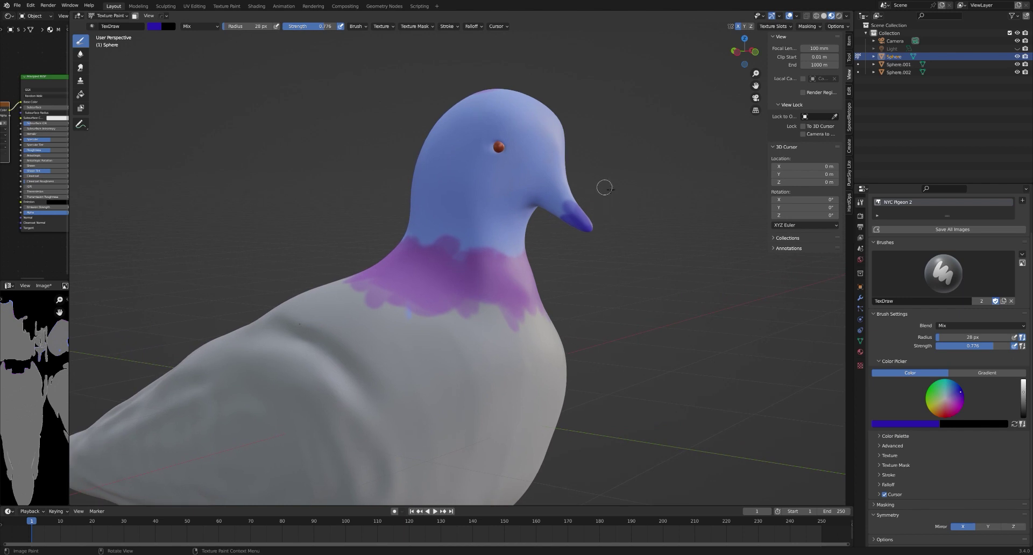
Shrink the brush to 11 px and darken the very tip of the beak in side view
right_click(640, 176)
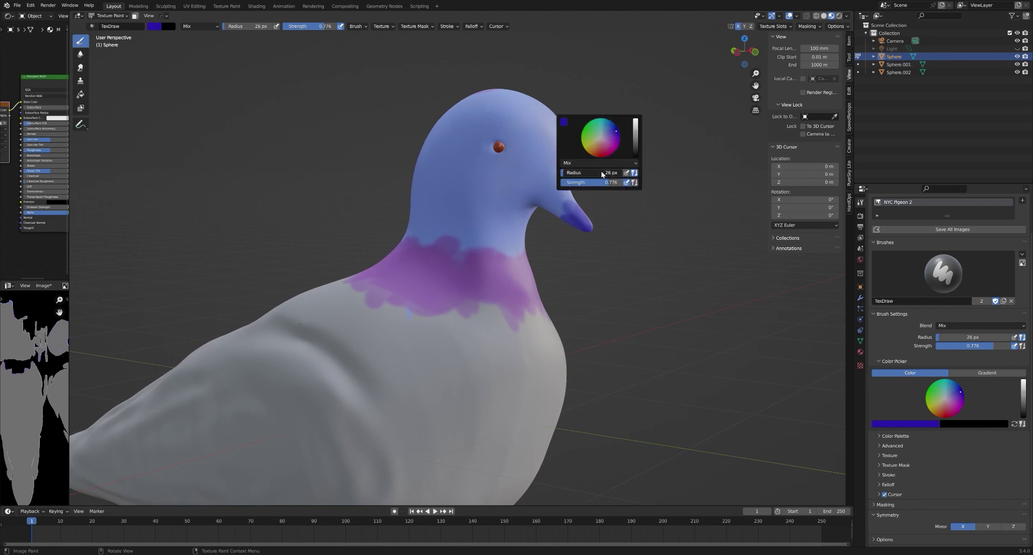
left_click_drag(601, 174, 595, 174)
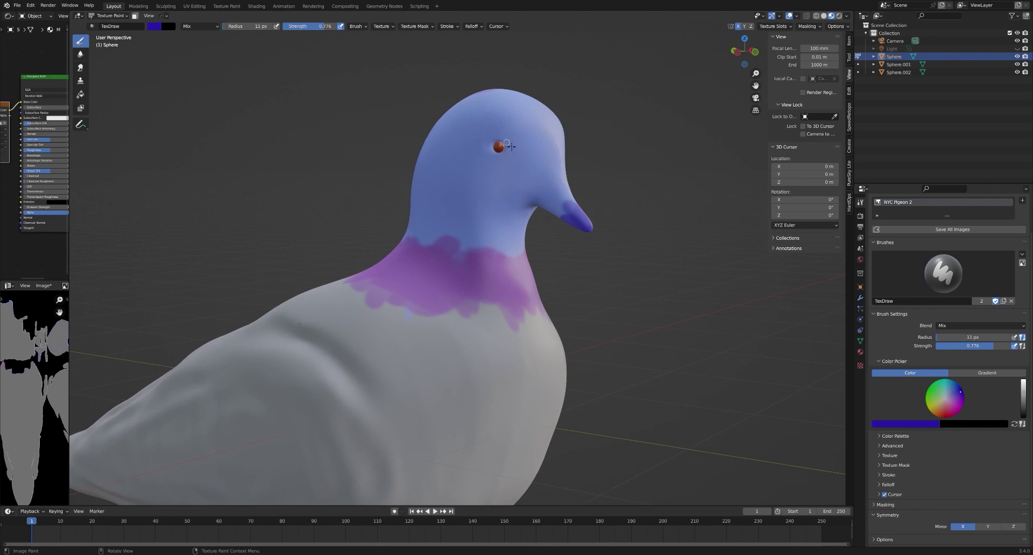
key("KP_3")
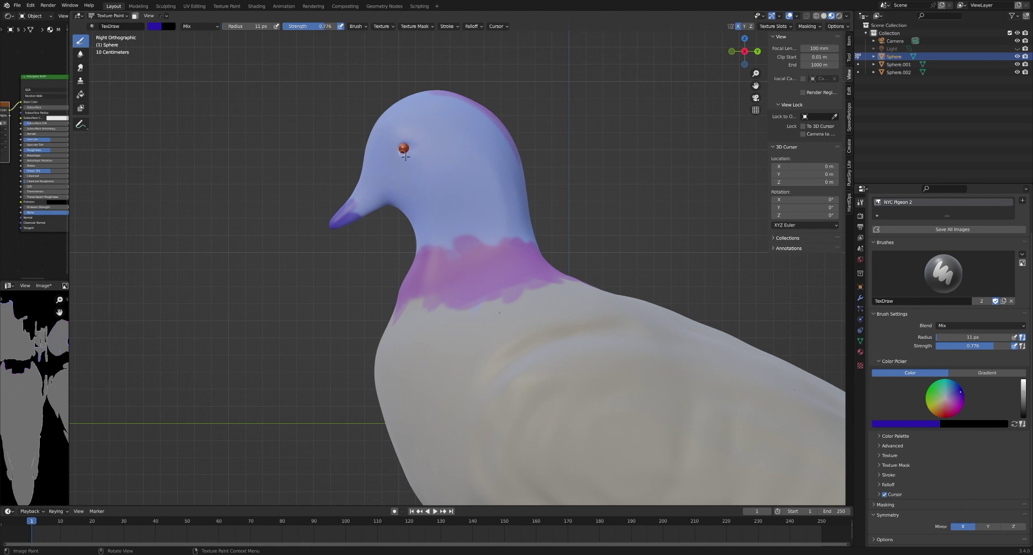
middle_click_drag(412, 170, 491, 348, "ctrl")
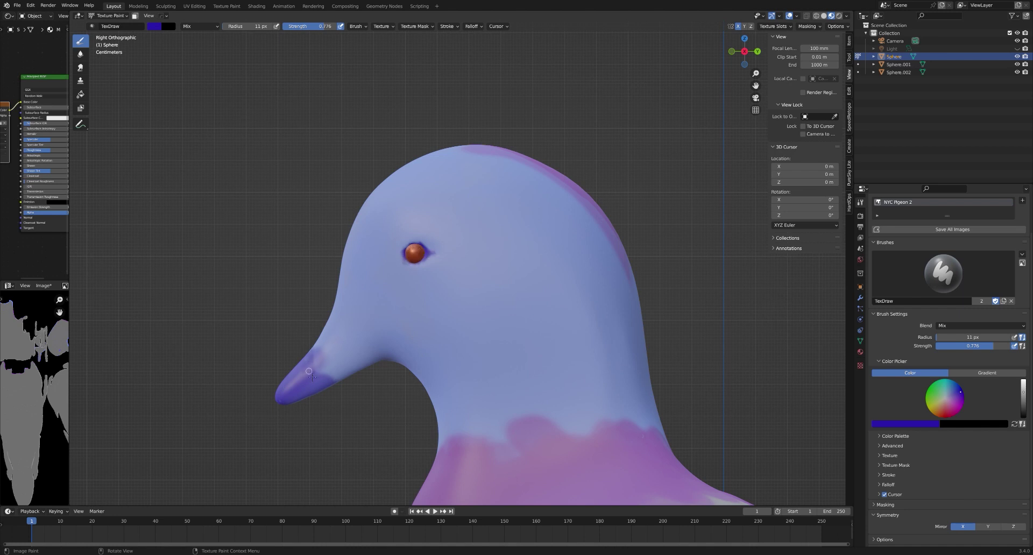
left_click_drag(310, 385, 301, 394)
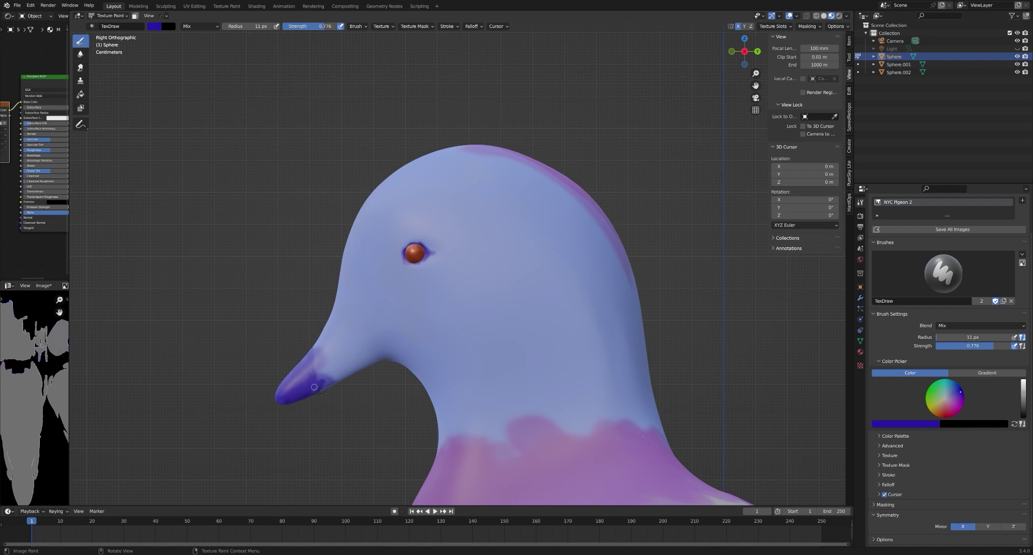
scroll(317, 385, "down", 8)
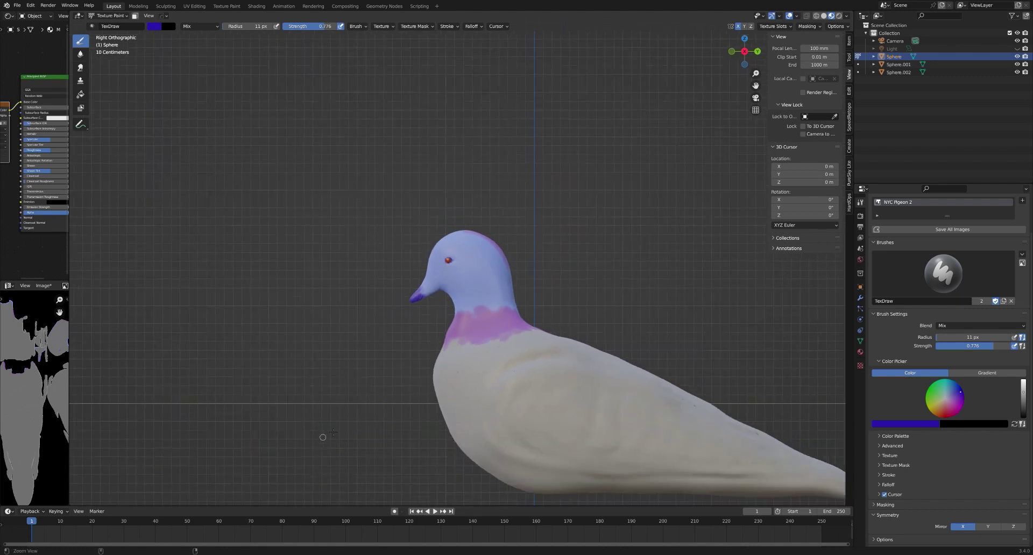
middle_click_drag(355, 396, 326, 411)
key("KP_1")
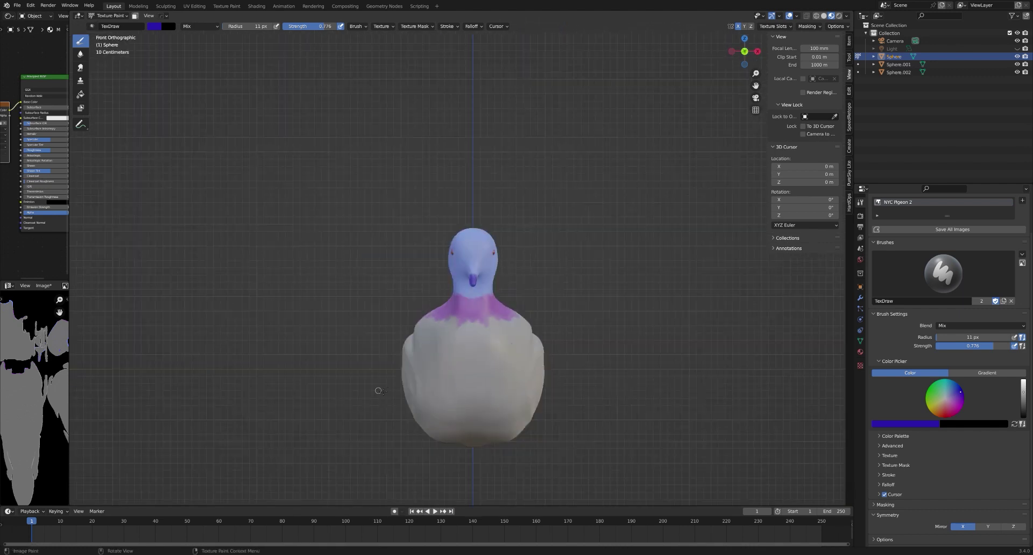
scroll(355, 376, "up", 3)
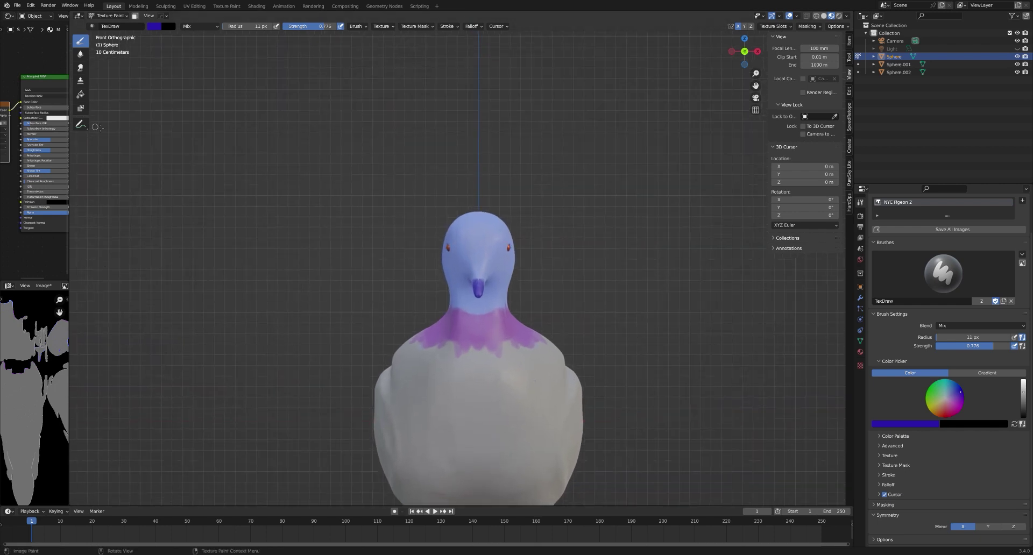
Switch to the Smear tool with a 39 px radius and 0.733 strength
left_click(82, 69)
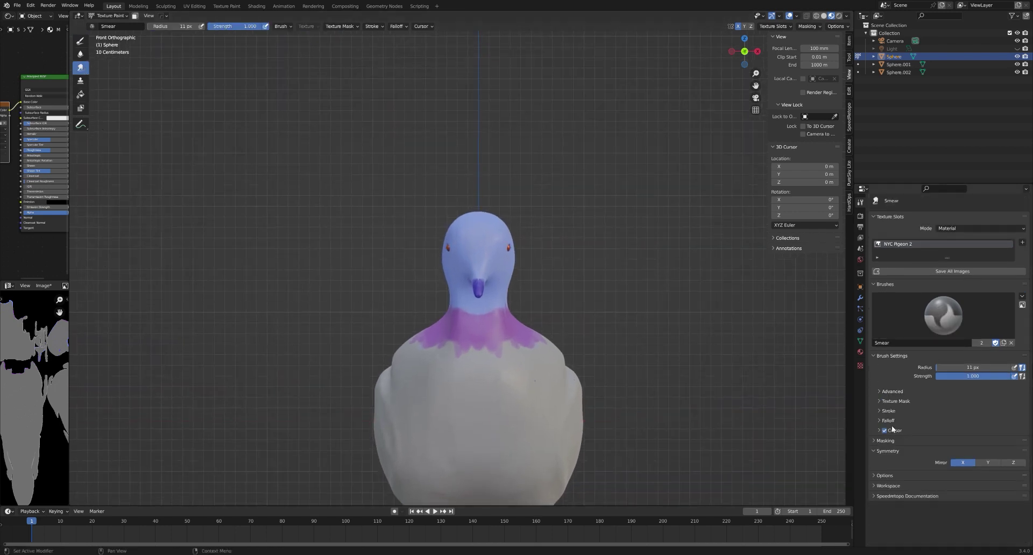
right_click(621, 265)
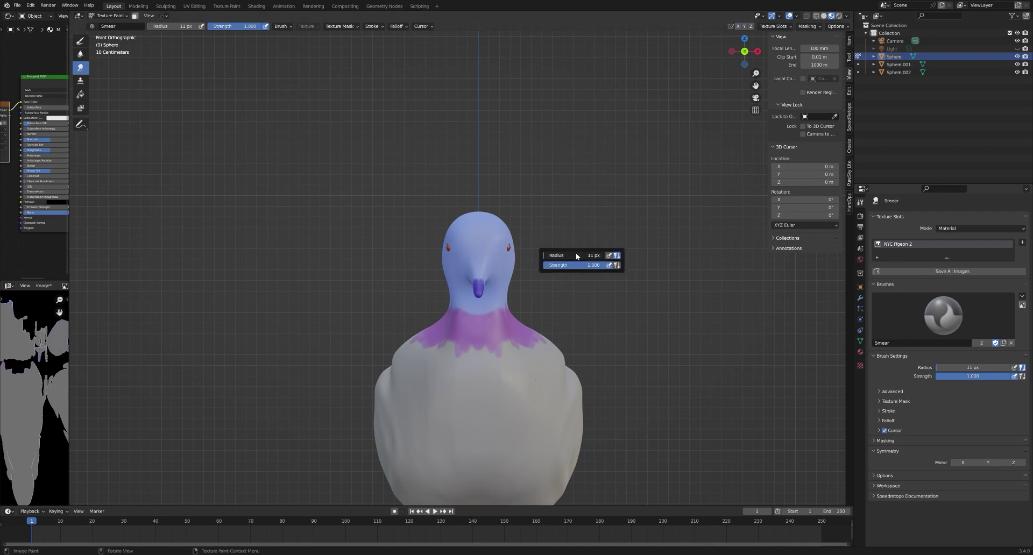
mouse_move(580, 257)
left_mouse_down()
mouse_move(599, 269)
mouse_move(574, 268)
left_mouse_up()
scroll(562, 318, "up", 2)
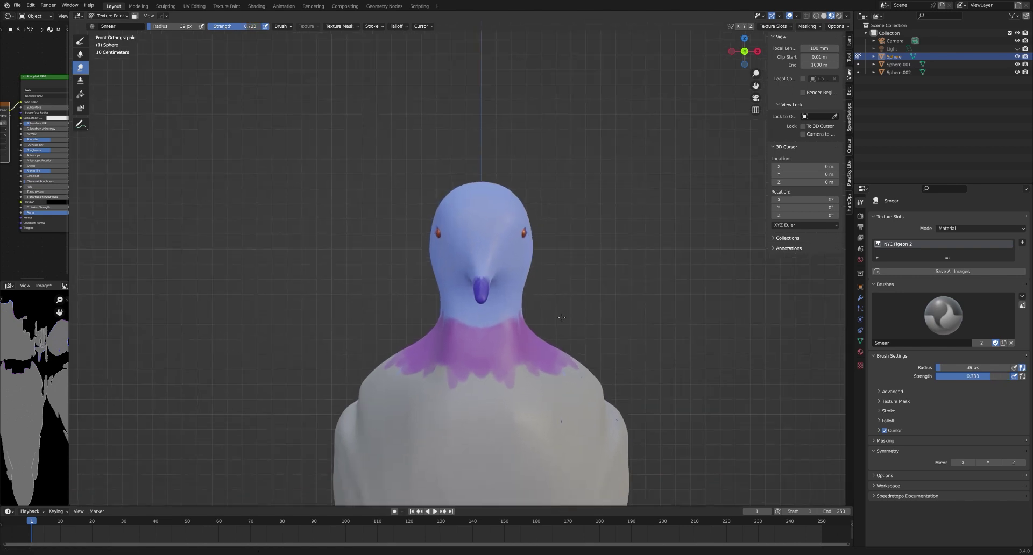
middle_click_drag(562, 318, 539, 233, "shift")
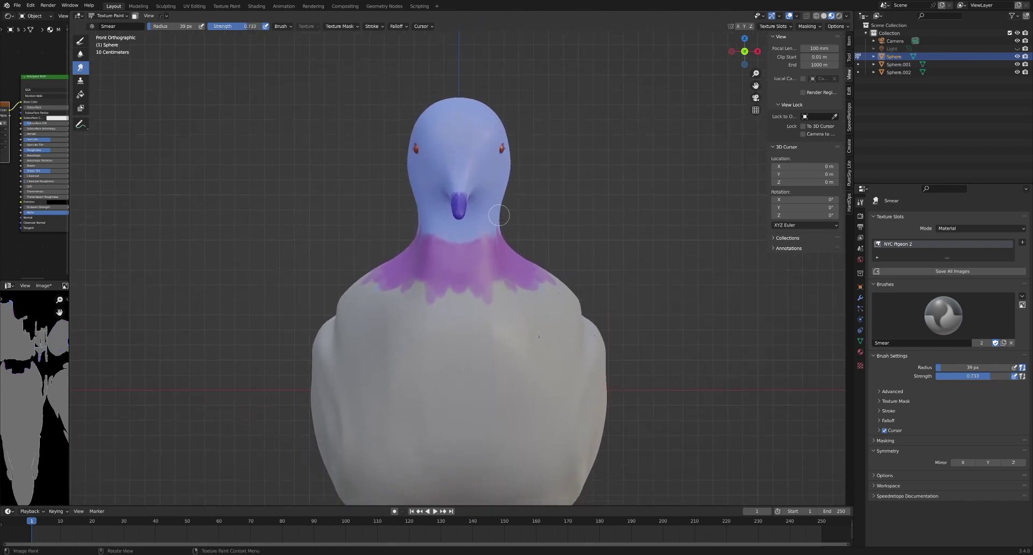
Smear the collar edges down the chest, around the beak, and in a faint streak up the neck
mouse_move(507, 252)
left_mouse_down()
mouse_move(534, 295)
mouse_move(551, 285)
left_mouse_up()
mouse_move(505, 229)
left_mouse_down()
mouse_move(550, 282)
mouse_move(504, 275)
mouse_move(477, 299)
left_mouse_up()
left_click_drag(467, 240, 449, 302)
mouse_move(443, 246)
left_mouse_down()
mouse_move(410, 315)
mouse_move(376, 286)
mouse_move(428, 231)
mouse_move(419, 246)
mouse_move(423, 174)
mouse_move(415, 172)
mouse_move(451, 261)
left_mouse_up()
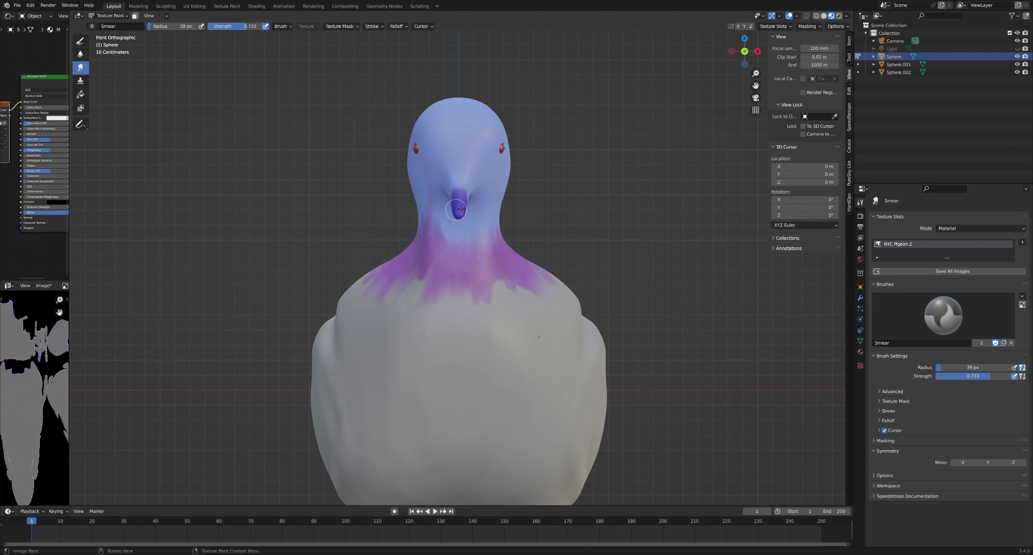
mouse_move(457, 210)
left_mouse_down()
mouse_move(474, 185)
mouse_move(466, 197)
mouse_move(442, 188)
left_mouse_up()
left_click_drag(498, 258, 497, 198)
Save Pigeon 2.blend and the painted NYC Pigeon 2 texture image
key("ctrl+s")
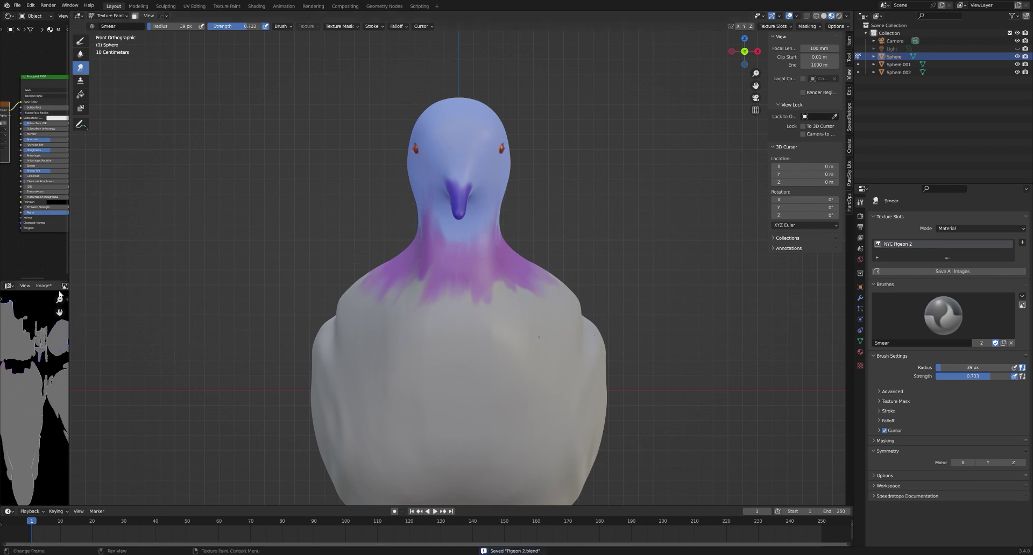
left_click(43, 285)
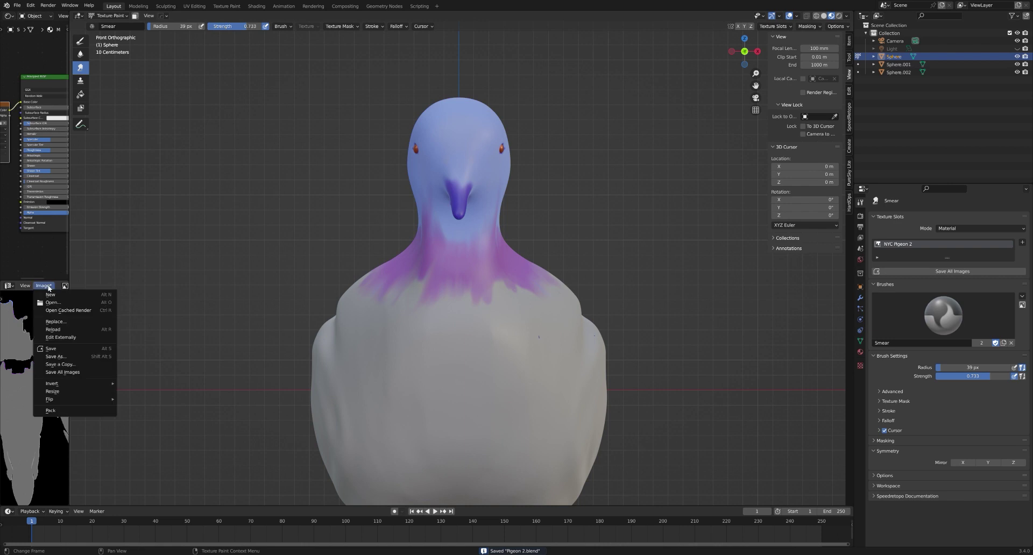
left_click(71, 353)
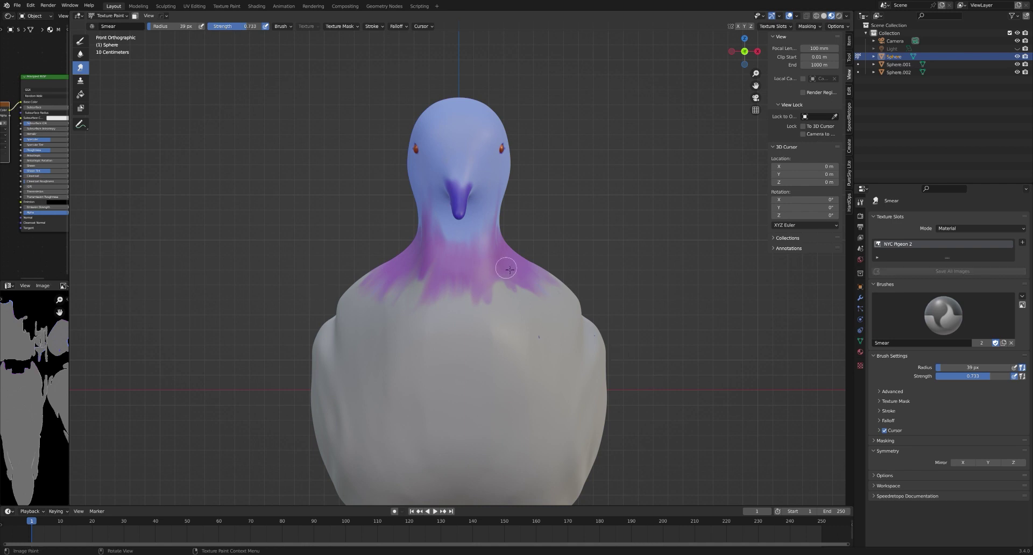
Smear the paint around the beak base to soften it
mouse_move(478, 207)
left_mouse_down()
mouse_move(468, 198)
mouse_move(461, 210)
left_mouse_up()
mouse_move(578, 223)
middle_mouse_down("ctrl")
mouse_move(514, 286)
mouse_move(515, 267)
mouse_move(427, 298)
mouse_move(479, 235)
mouse_move(453, 304)
middle_mouse_up("ctrl")
mouse_move(491, 272)
middle_mouse_down("ctrl")
mouse_move(563, 188)
mouse_move(561, 169)
middle_mouse_up("ctrl")
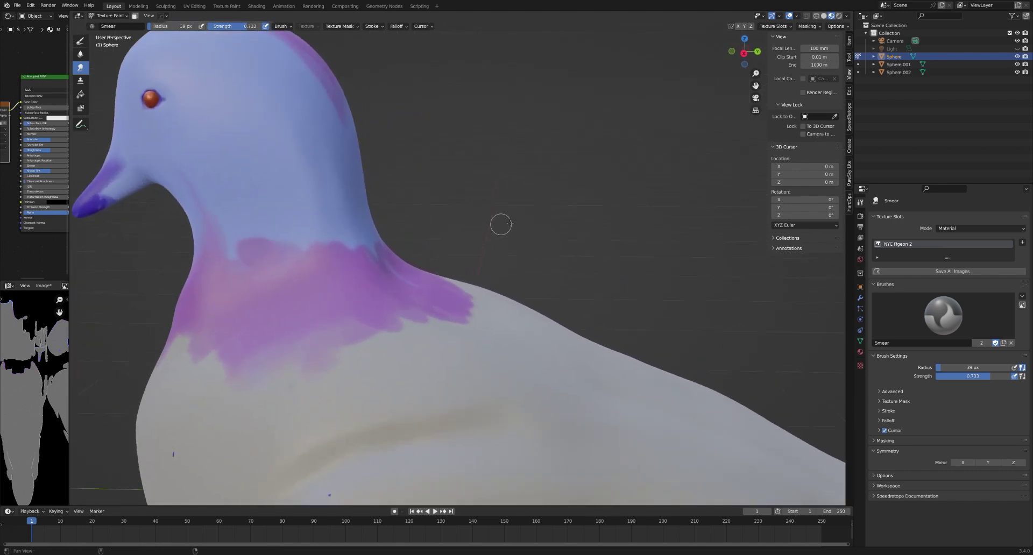
mouse_move(467, 257)
middle_mouse_down("shift")
mouse_move(503, 257)
mouse_move(549, 237)
middle_mouse_up("shift")
middle_click_drag(481, 298, 505, 298)
mouse_move(479, 252)
middle_mouse_down("ctrl")
mouse_move(485, 242)
mouse_move(411, 301)
middle_mouse_up("ctrl")
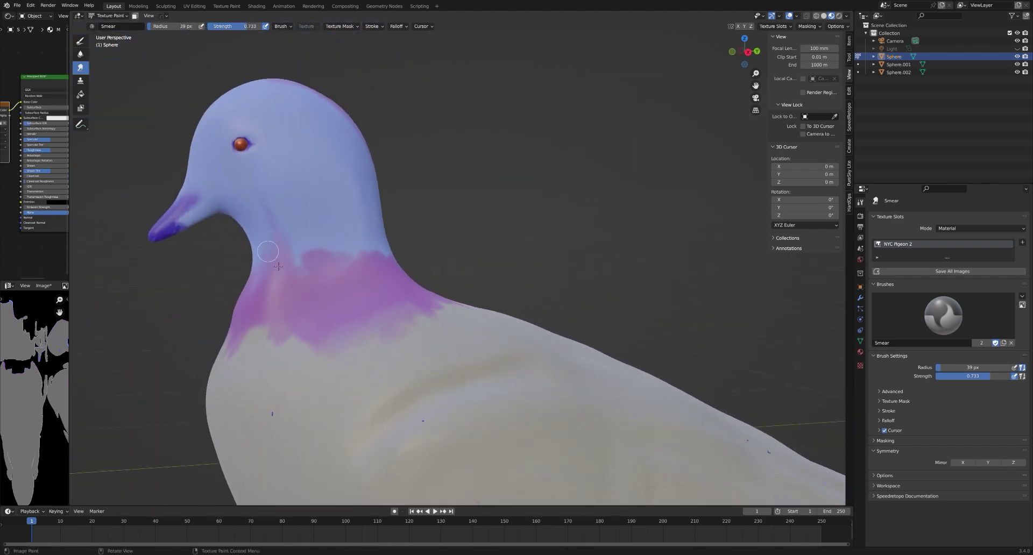
mouse_move(176, 244)
left_mouse_down()
mouse_move(196, 215)
mouse_move(170, 229)
mouse_move(207, 218)
mouse_move(182, 204)
mouse_move(189, 223)
left_mouse_up()
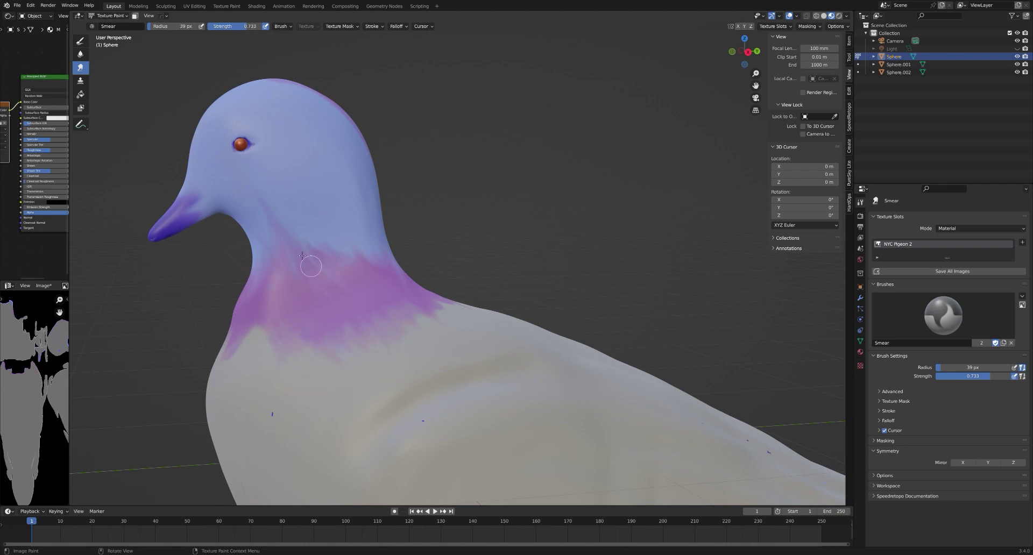
Set the smear brush radius to 15 px and orbit so the pigeon faces right
right_click(277, 234)
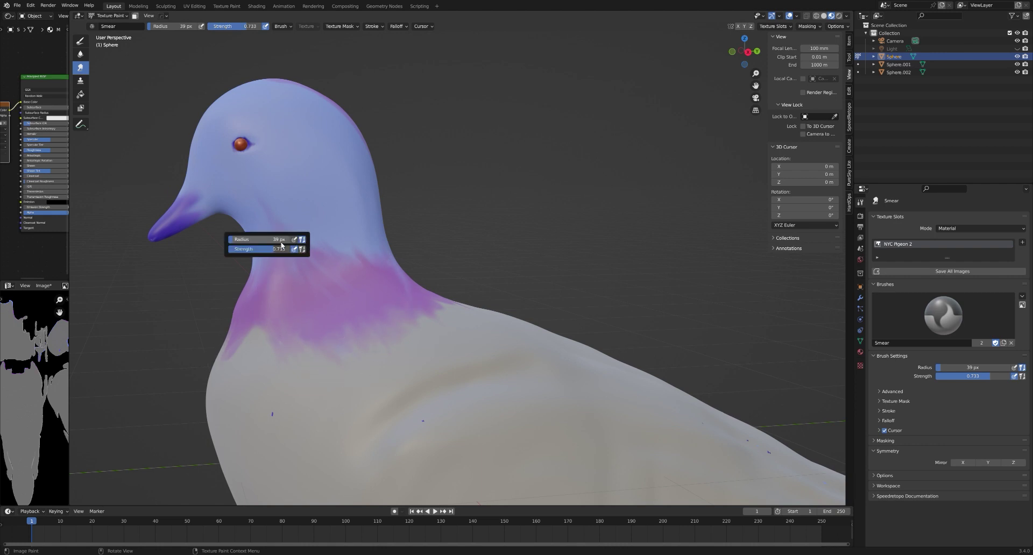
left_click_drag(270, 237, 272, 237)
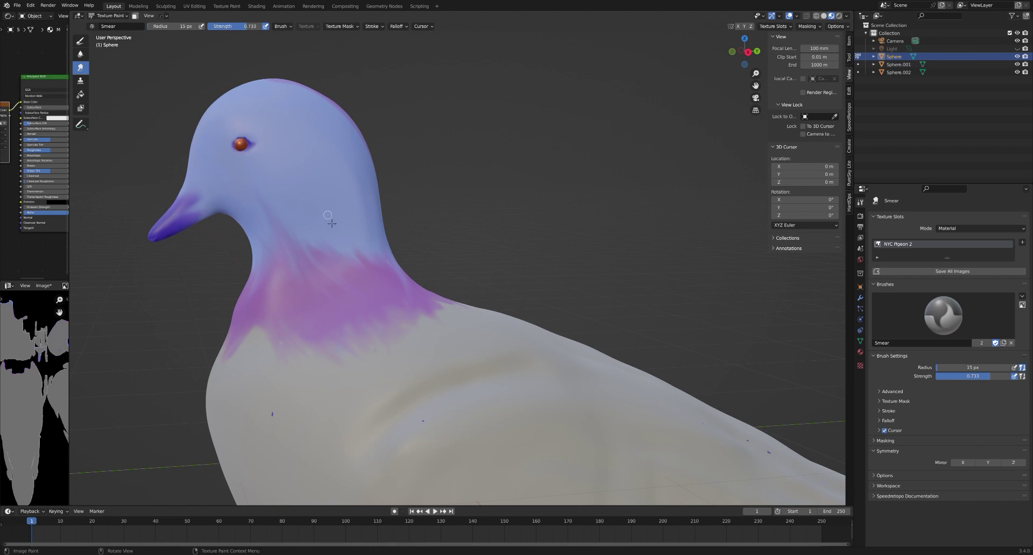
middle_click_drag(305, 261, 409, 298)
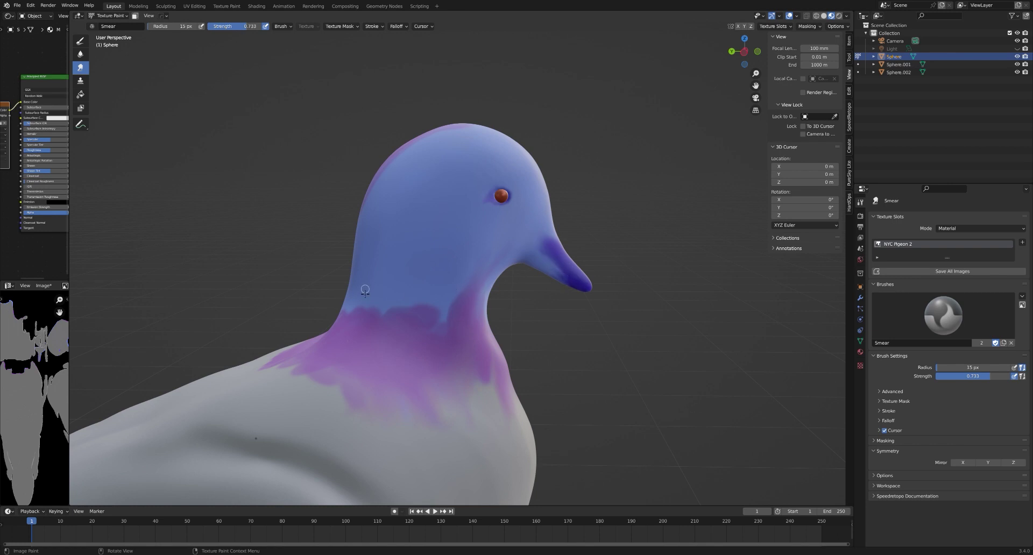
Enlarge the smear brush to 47 px and streak purple neck paint up into the blue throat
right_click(324, 324)
left_click_drag(322, 313, 326, 312)
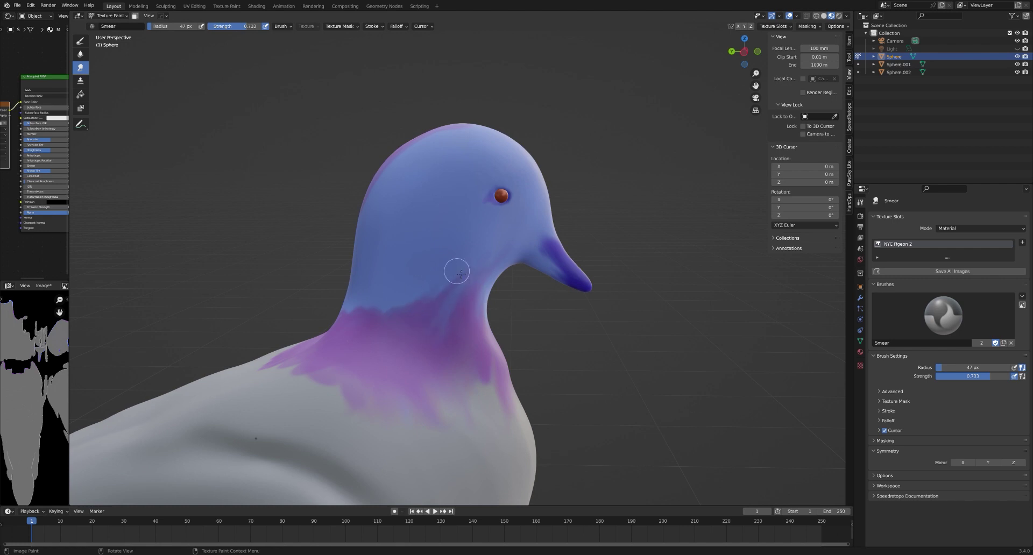
left_click_drag(373, 313, 407, 299)
mouse_move(350, 325)
left_mouse_down()
mouse_move(383, 303)
mouse_move(373, 302)
mouse_move(460, 294)
mouse_move(489, 247)
left_mouse_up()
left_click_drag(460, 332, 487, 251)
Smudge the blue at the beak base and drag purple from the head top toward the neck
middle_click_drag(577, 342, 558, 161)
mouse_move(525, 92)
left_mouse_down()
mouse_move(530, 107)
mouse_move(563, 114)
mouse_move(508, 123)
left_mouse_up()
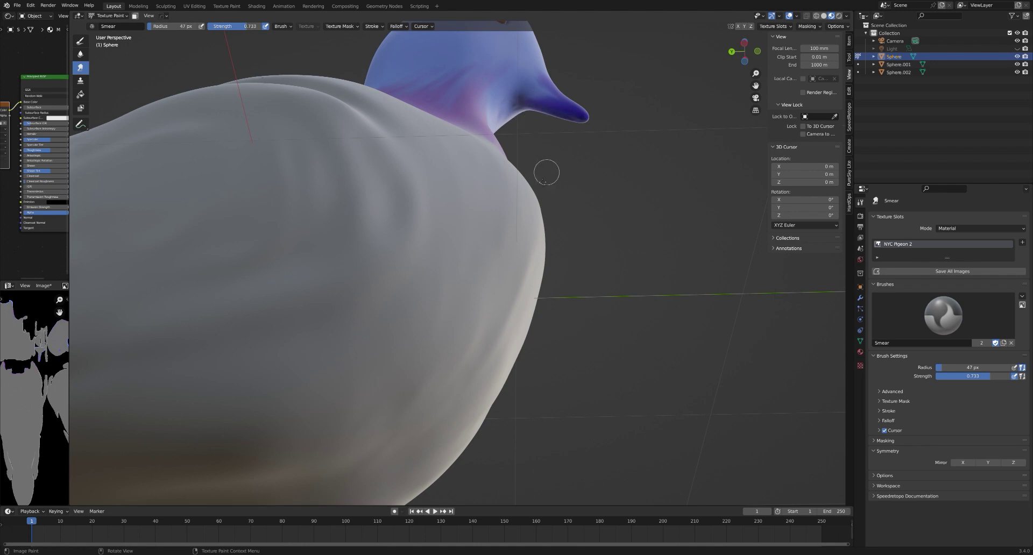
scroll(513, 341, "down", 5)
middle_click_drag(514, 340, 466, 326)
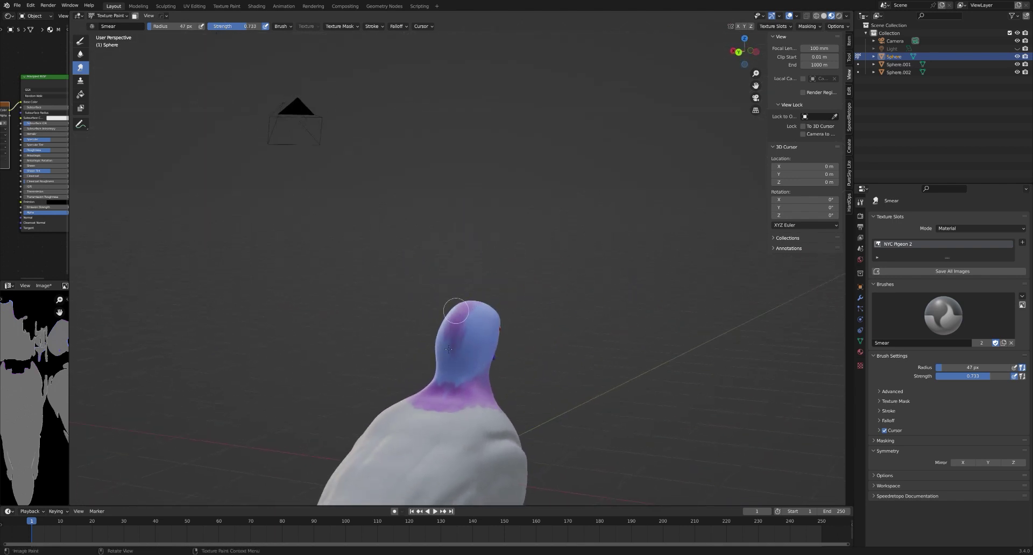
left_click_drag(468, 310, 449, 381)
Soften and extend the hard purple edge rightward across the top of the head
middle_click_drag(489, 337, 457, 237, "ctrl")
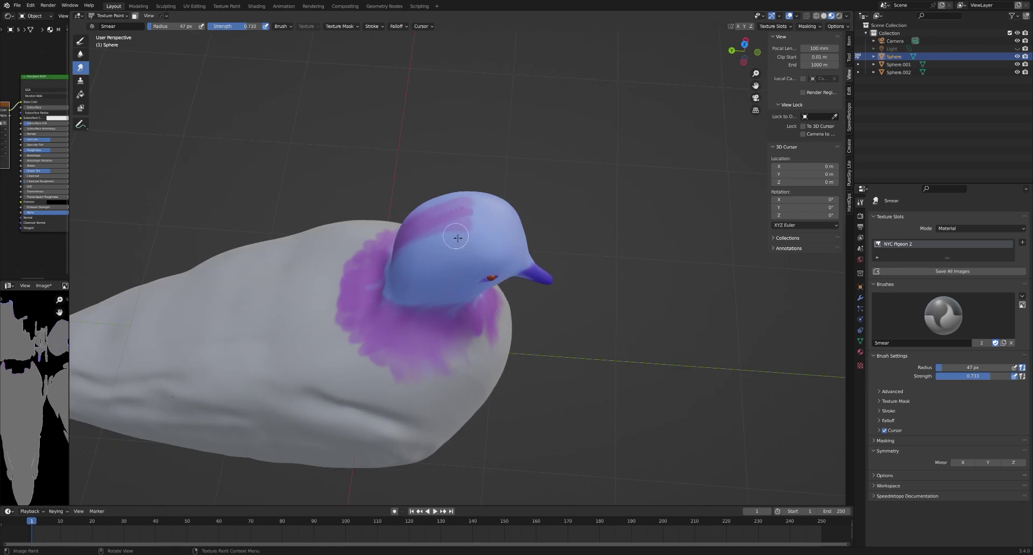
left_click_drag(431, 232, 505, 222)
left_click_drag(427, 225, 506, 231)
left_click_drag(423, 222, 497, 217)
scroll(463, 230, "up", 1)
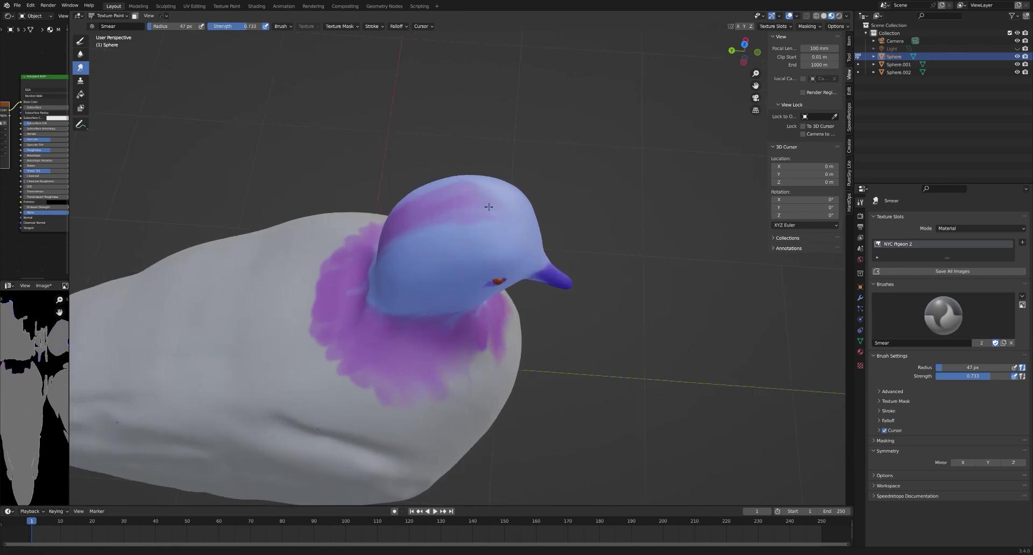
mouse_move(466, 259)
middle_mouse_down("shift")
mouse_move(492, 243)
mouse_move(455, 218)
middle_mouse_up("shift")
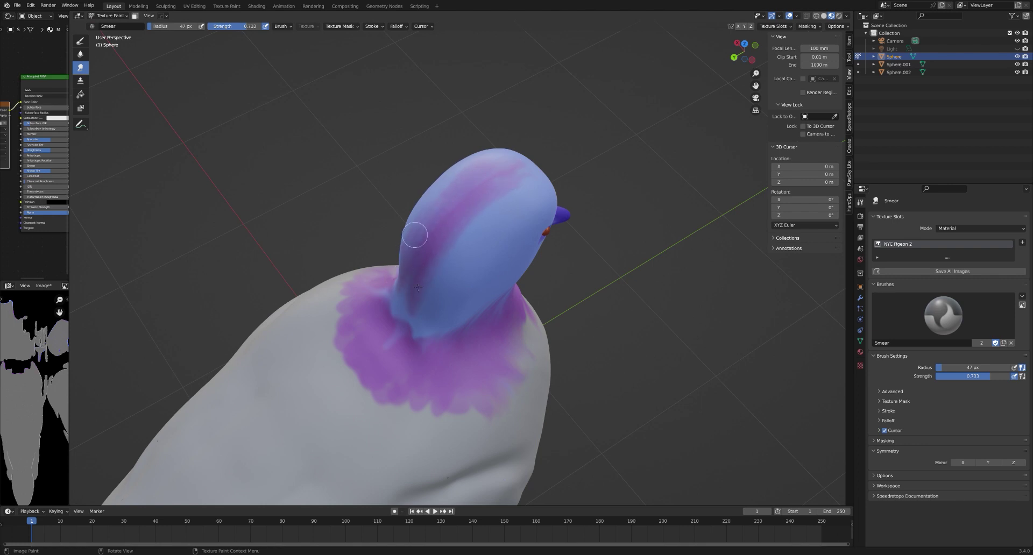
Smear paint from the crown down to the nape, streaking blue into the purple collar
left_click_drag(507, 185, 401, 343)
mouse_move(424, 251)
left_mouse_down()
mouse_move(347, 360)
mouse_move(352, 378)
mouse_move(417, 306)
mouse_move(382, 350)
mouse_move(392, 298)
left_mouse_up()
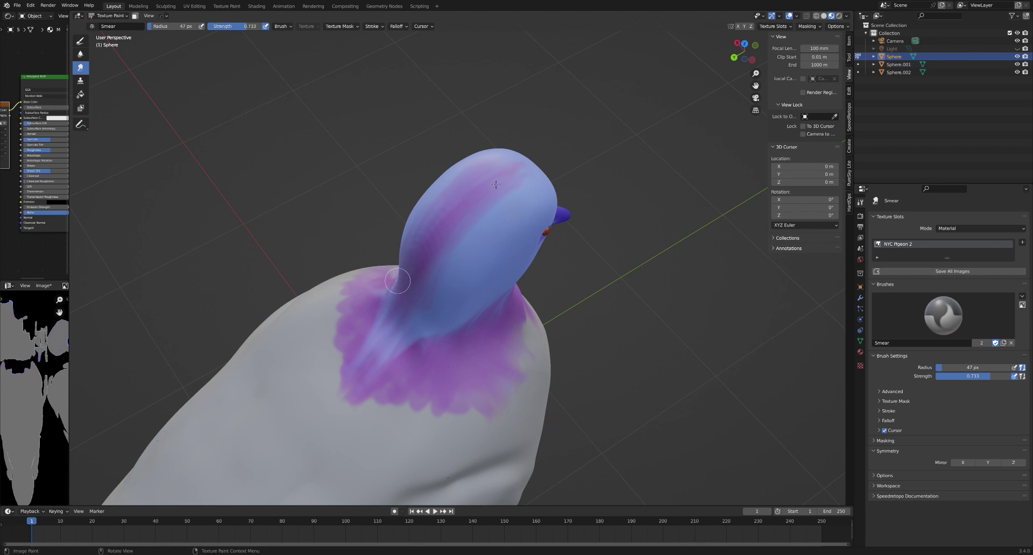
mouse_move(581, 202)
middle_mouse_down()
mouse_move(458, 239)
mouse_move(455, 220)
middle_mouse_up()
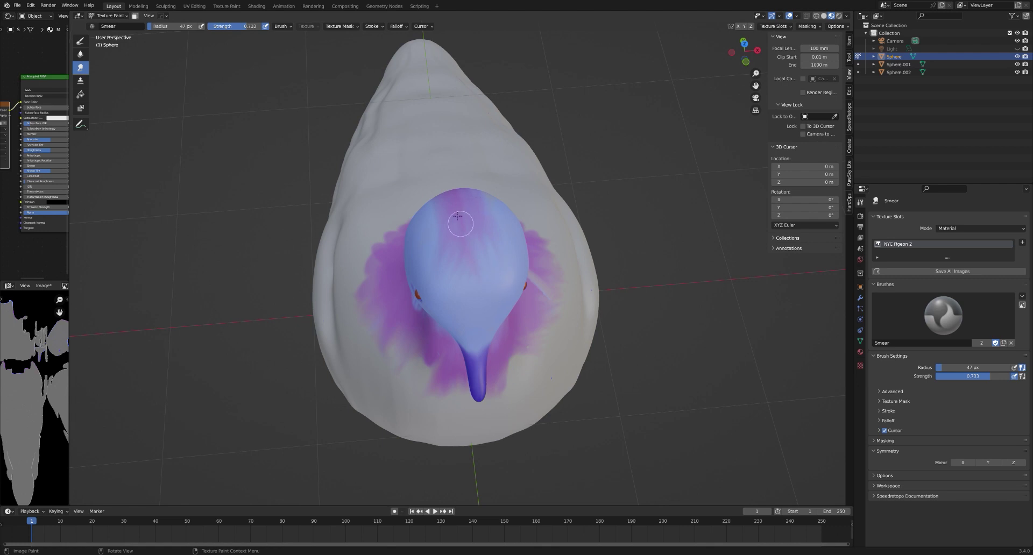
Smear away the dark smudge left of the eye and blend the light-blue neck streak
middle_click_drag(488, 307, 581, 337)
mouse_move(520, 246)
left_mouse_down()
mouse_move(511, 225)
mouse_move(525, 232)
mouse_move(499, 214)
left_mouse_up()
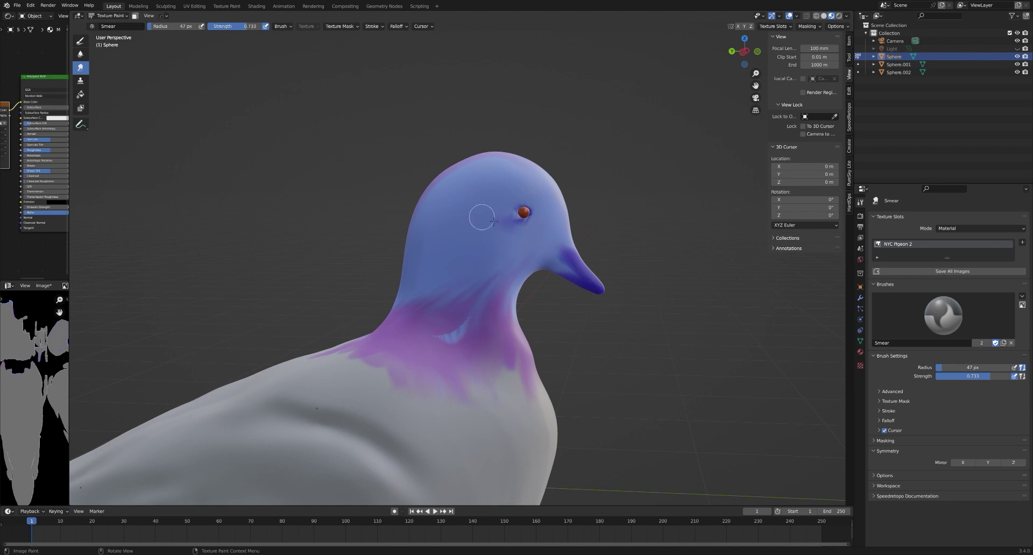
middle_click_drag(581, 239, 543, 239, "ctrl")
scroll(498, 245, "up", 2)
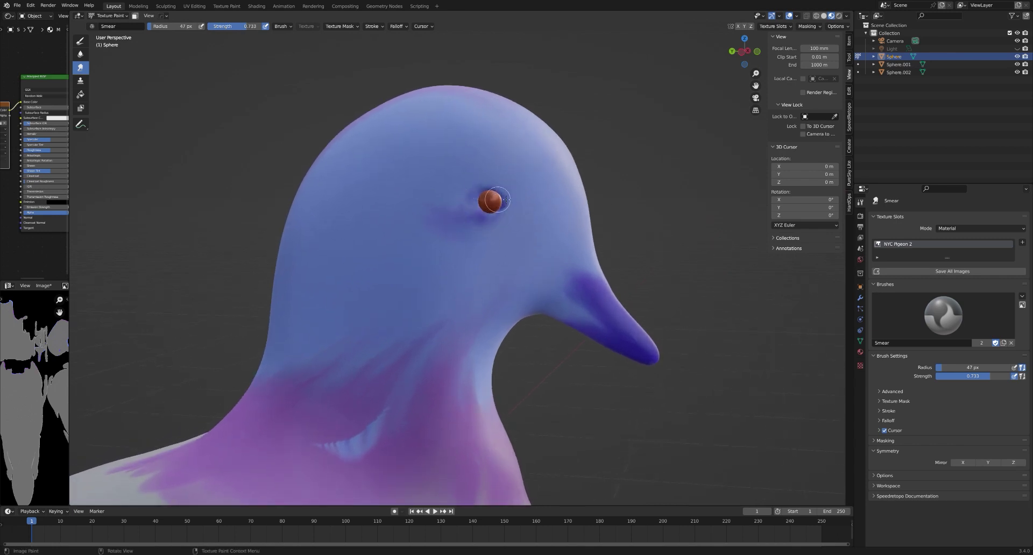
left_click_drag(478, 216, 427, 226)
mouse_move(489, 214)
left_mouse_down()
mouse_move(411, 218)
mouse_move(468, 236)
left_mouse_up()
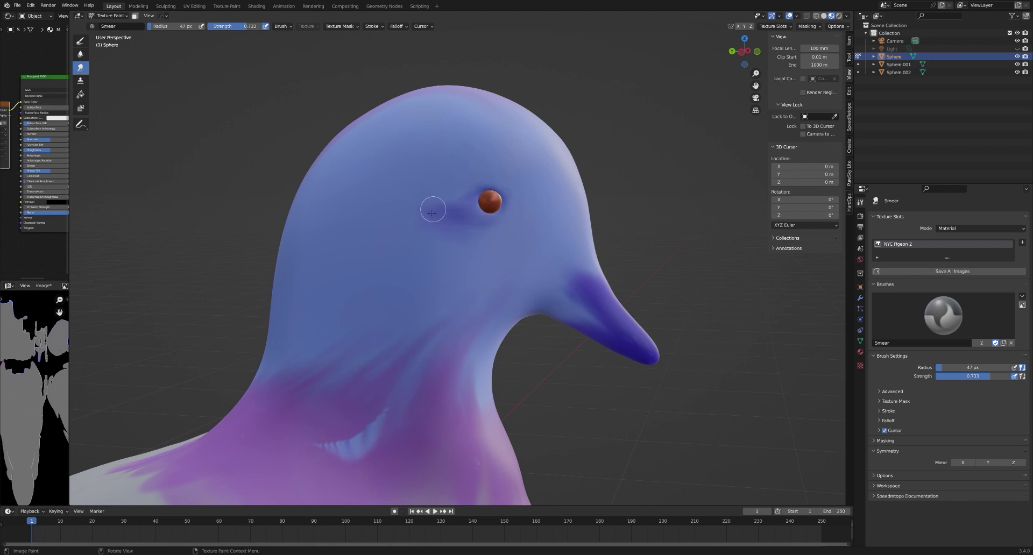
left_click_drag(490, 214, 419, 218)
mouse_move(409, 207)
left_mouse_down()
mouse_move(454, 204)
mouse_move(442, 211)
mouse_move(466, 228)
left_mouse_up()
mouse_move(415, 175)
left_mouse_down()
mouse_move(467, 223)
mouse_move(500, 200)
left_mouse_up()
left_click_drag(392, 415, 346, 422)
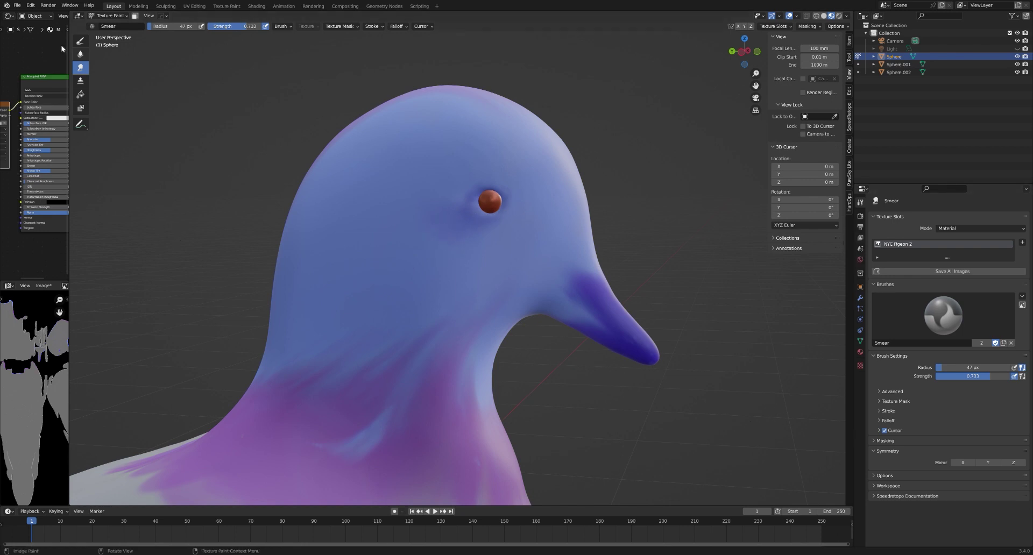
Switch to the Draw brush, eyedrop a light blue from the head, and set radius 21 px
left_click(80, 40)
right_click(666, 287)
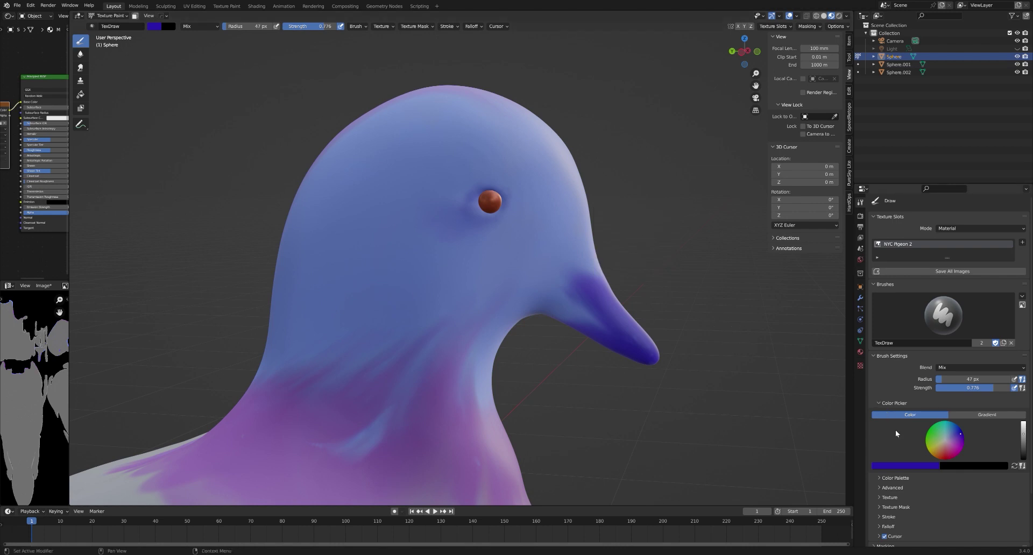
left_click(911, 466)
left_click(920, 465)
left_click(936, 440)
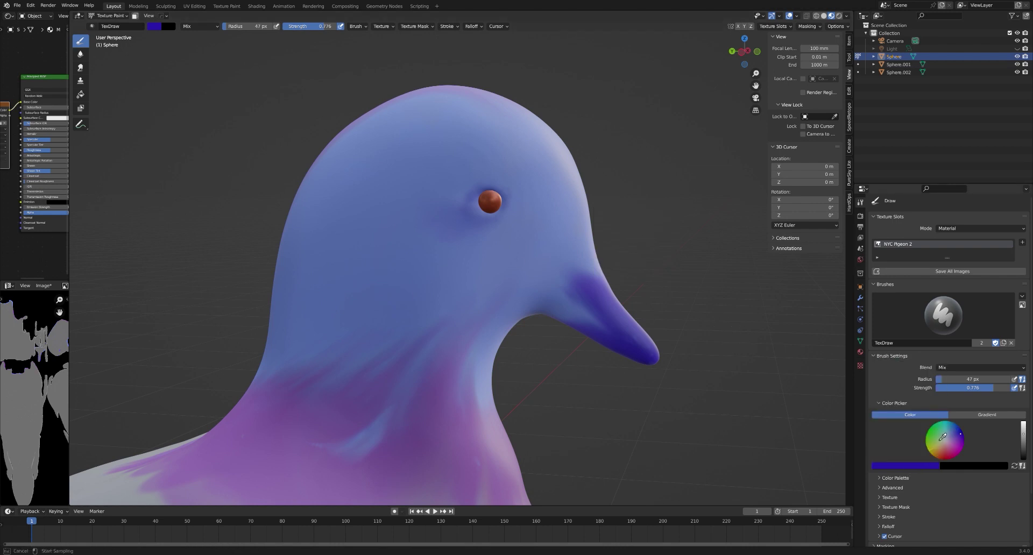
left_click(412, 267)
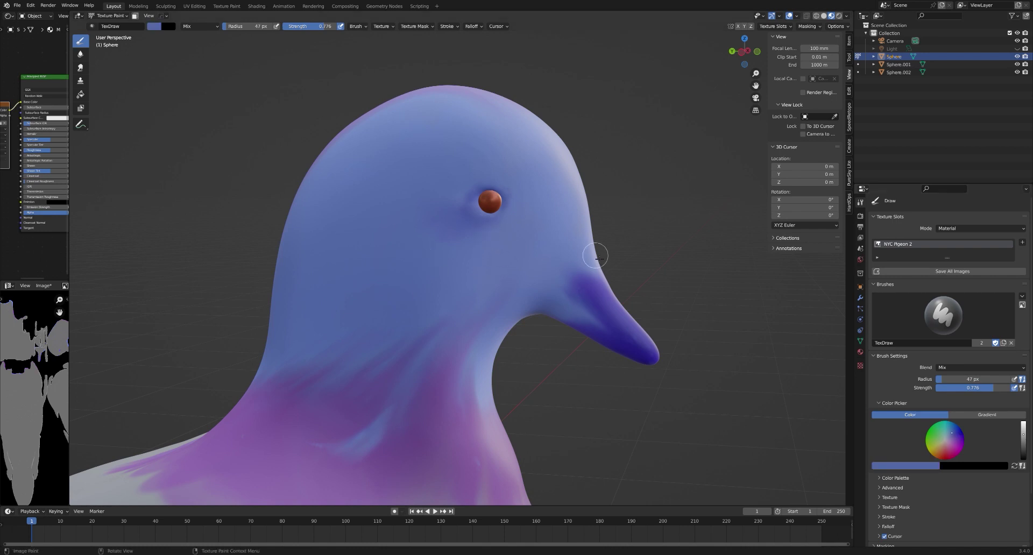
right_click(622, 223)
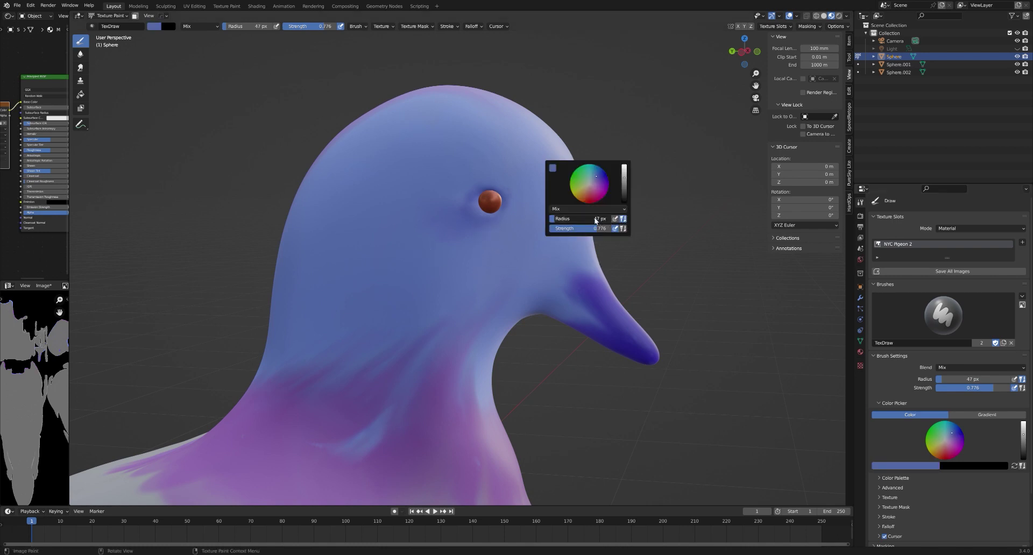
left_click_drag(590, 220, 570, 220)
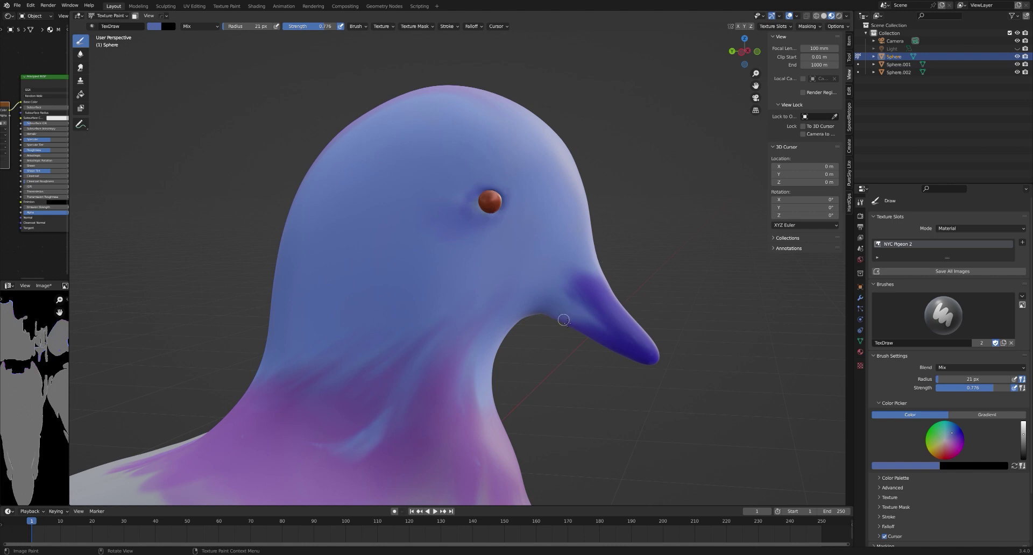
Frame the whole pigeon in Right Orthographic view (Numpad 3) with the Draw brush active
left_click(82, 67)
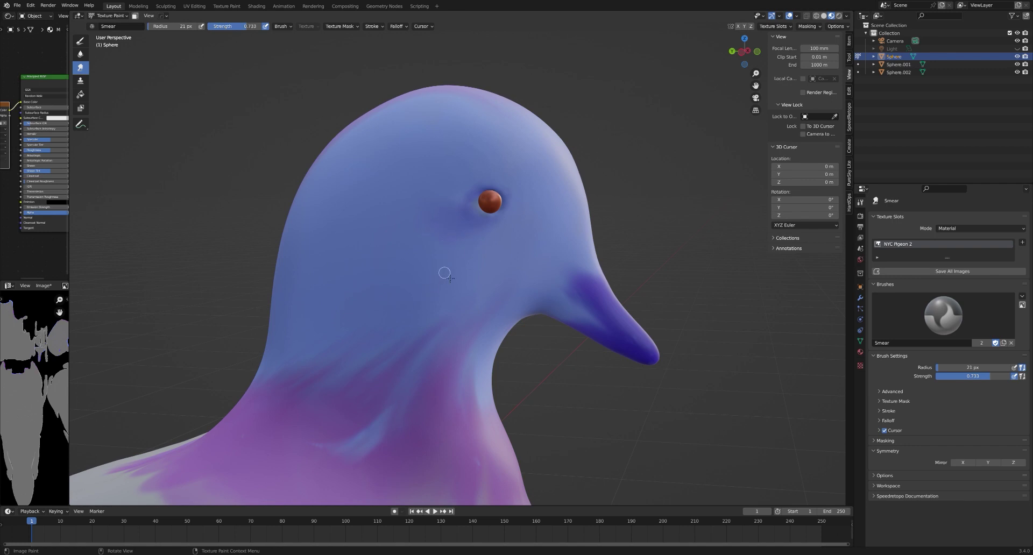
scroll(409, 377, "down", 5)
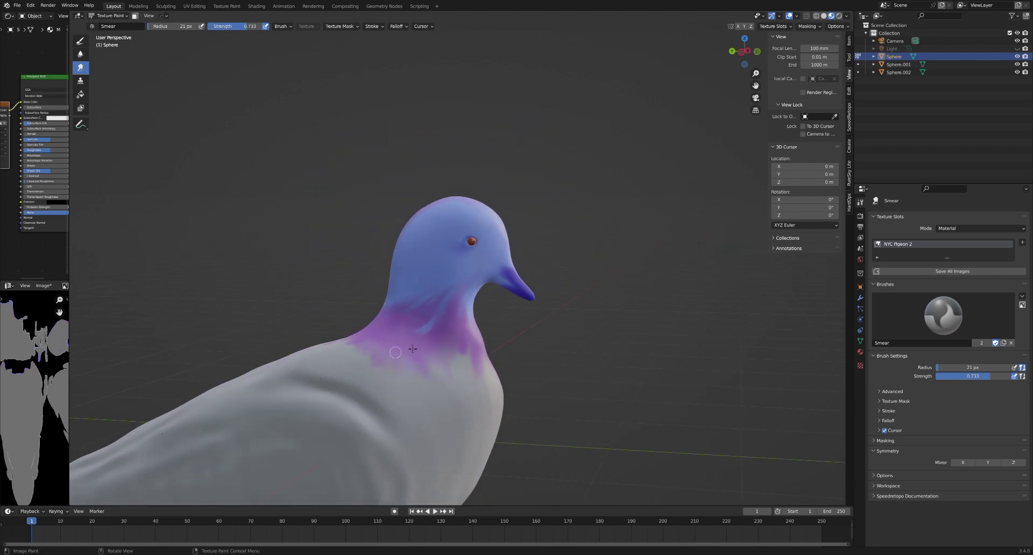
key("KP_3")
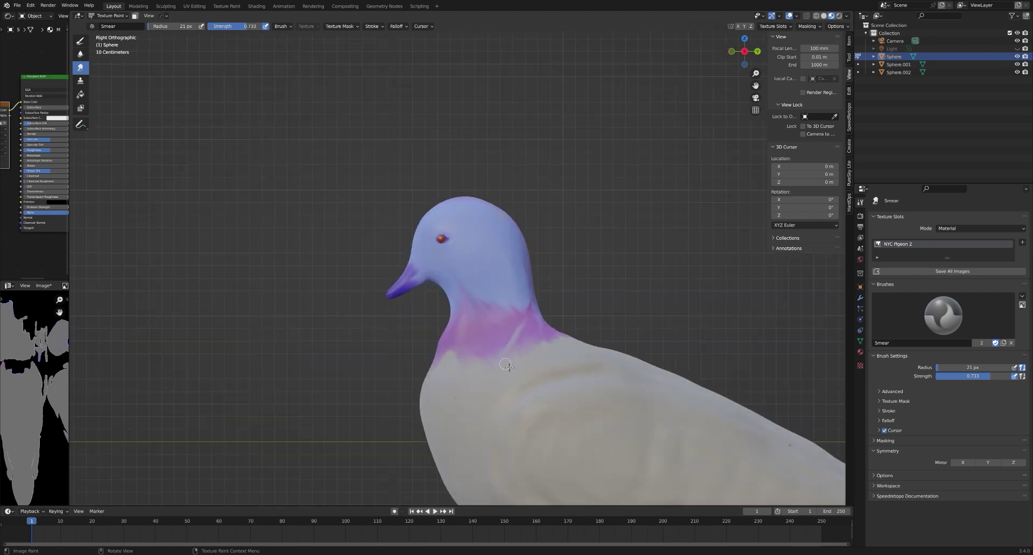
scroll(569, 312, "down", 4)
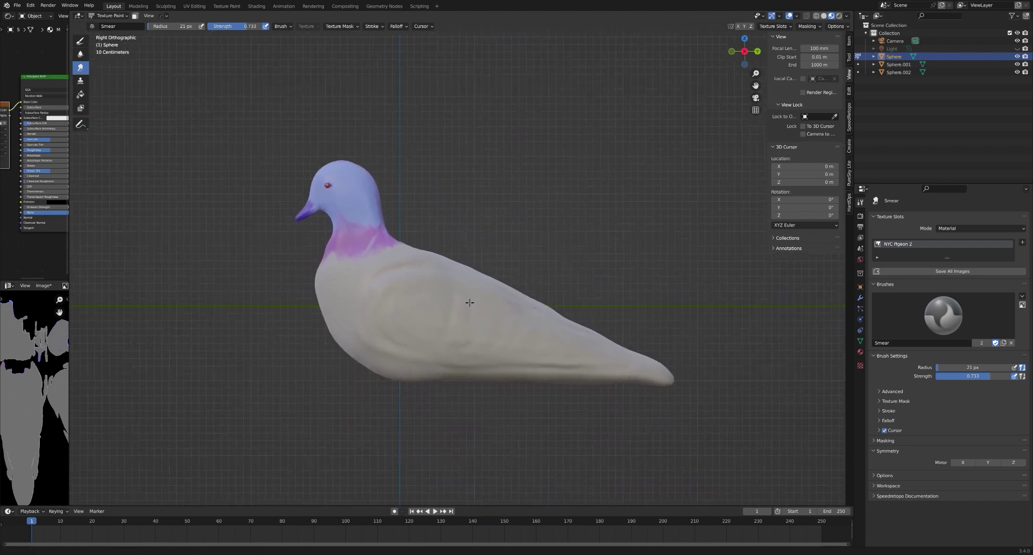
middle_click_drag(470, 302, 446, 315, "shift")
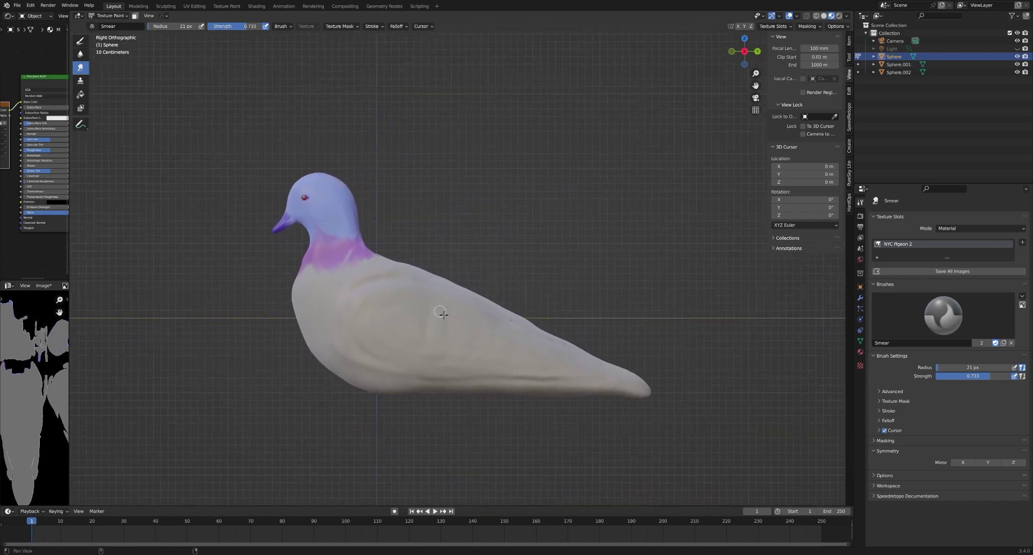
left_click(81, 41)
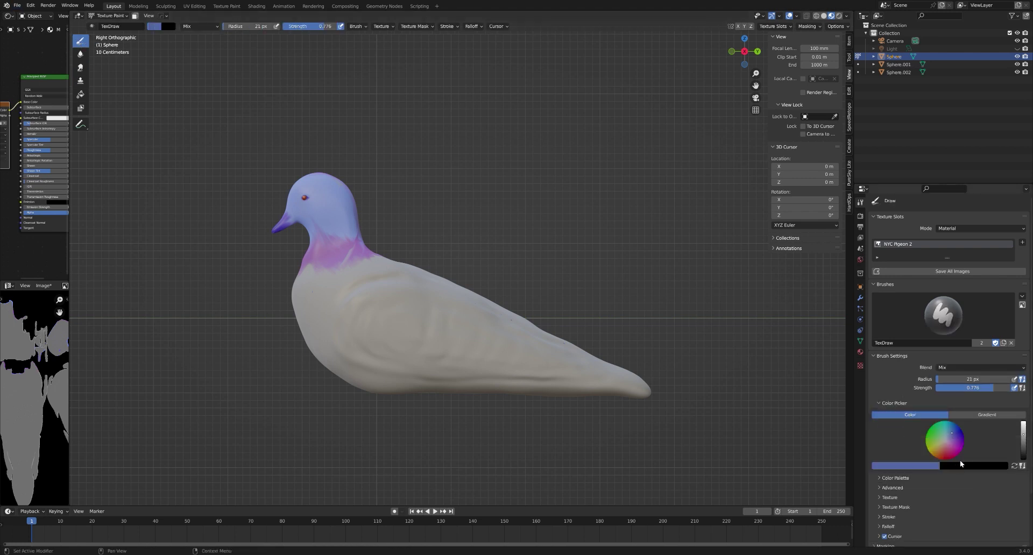
Swap the paint colour to black and paint a dark wing bar extending toward the tail
left_click(1014, 466)
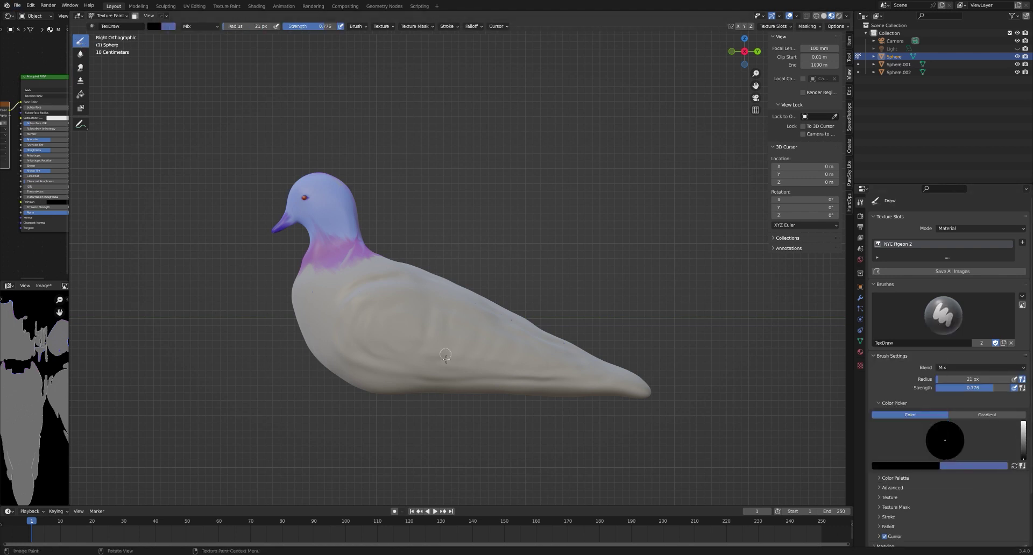
scroll(486, 310, "up", 2)
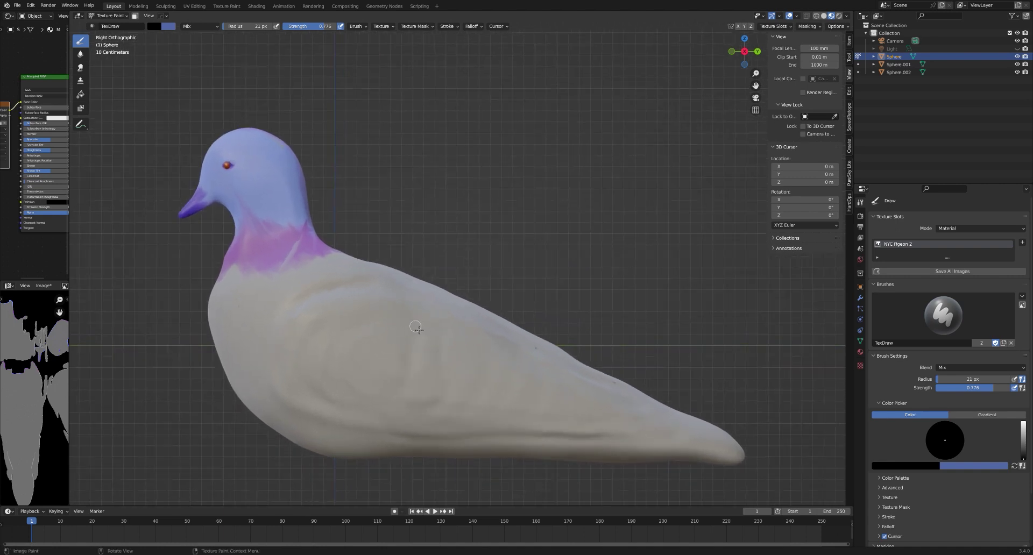
mouse_move(415, 332)
left_mouse_down()
mouse_move(441, 326)
mouse_move(410, 357)
mouse_move(390, 406)
mouse_move(326, 424)
mouse_move(398, 394)
left_mouse_up()
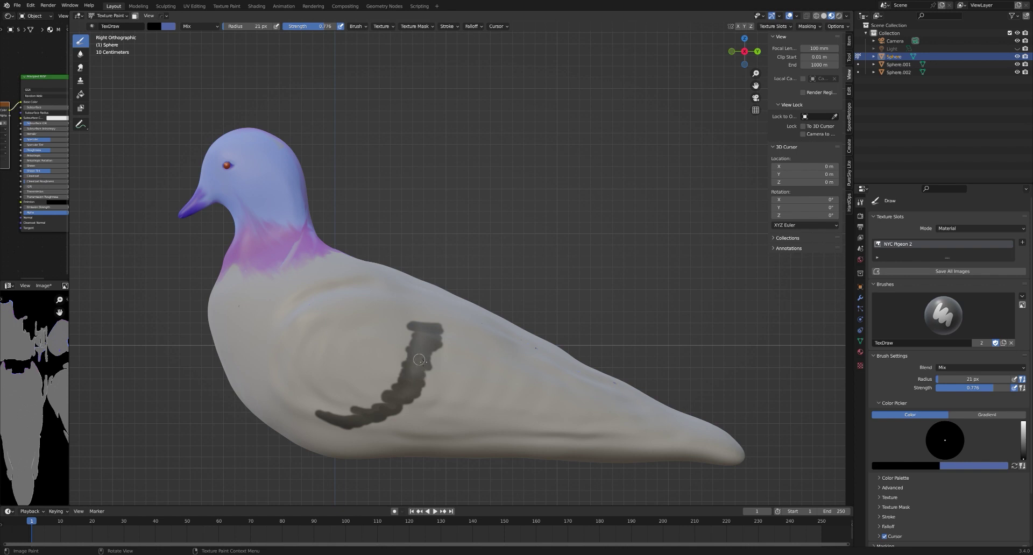
mouse_move(421, 339)
left_mouse_down()
mouse_move(412, 323)
mouse_move(480, 335)
mouse_move(485, 315)
mouse_move(523, 356)
mouse_move(423, 436)
mouse_move(697, 440)
mouse_move(623, 420)
mouse_move(519, 365)
mouse_move(603, 409)
mouse_move(554, 361)
mouse_move(645, 409)
left_mouse_up()
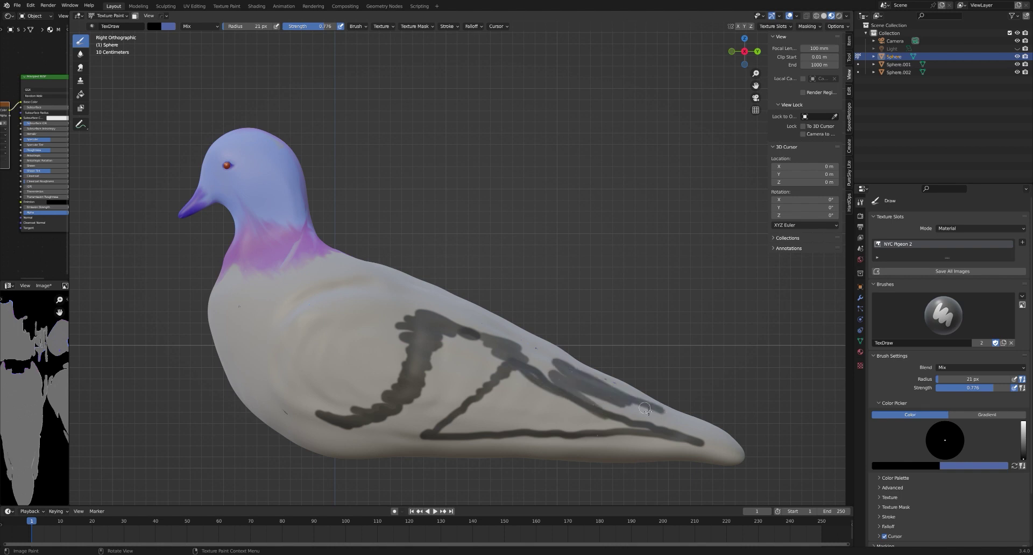
Raise the radius to 96 px, shade the wing and breast dark, then undo those strokes
right_click(653, 369)
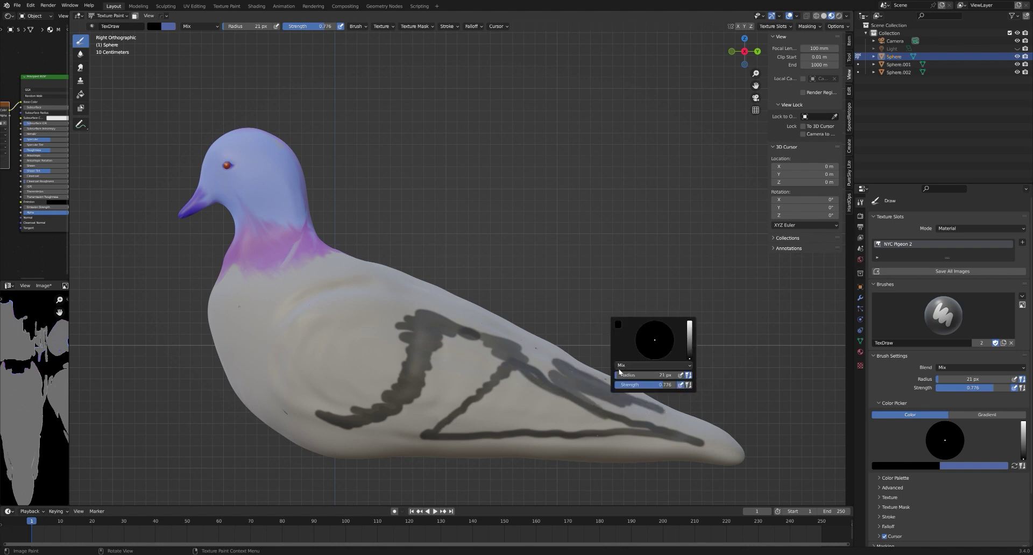
left_click_drag(643, 380, 644, 380)
mouse_move(527, 396)
left_mouse_down()
mouse_move(677, 438)
mouse_move(589, 387)
mouse_move(538, 401)
mouse_move(674, 438)
mouse_move(479, 433)
mouse_move(492, 404)
left_mouse_up()
mouse_move(379, 303)
left_mouse_down()
mouse_move(316, 302)
mouse_move(279, 358)
mouse_move(355, 415)
mouse_move(391, 368)
left_mouse_up()
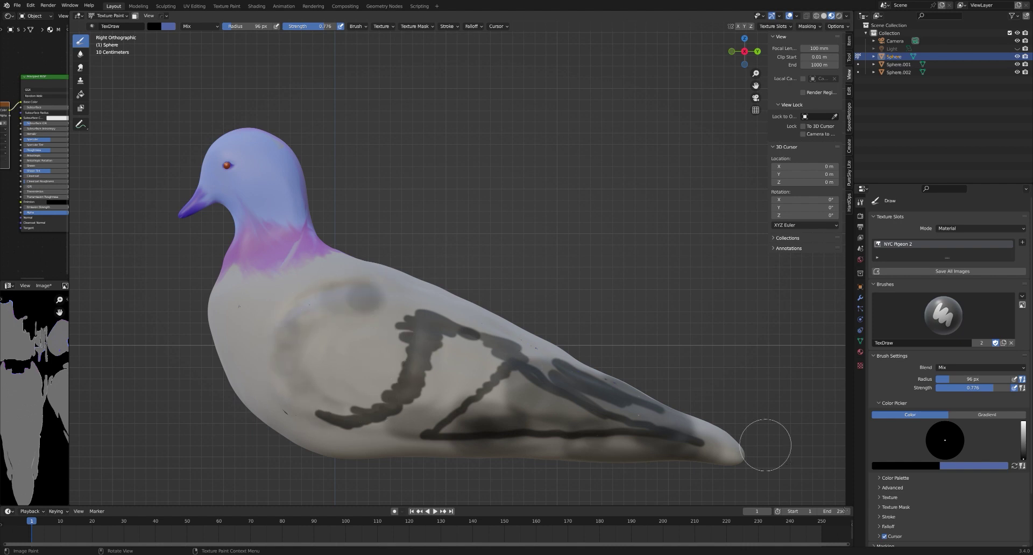
scroll(1026, 377, "down", 3)
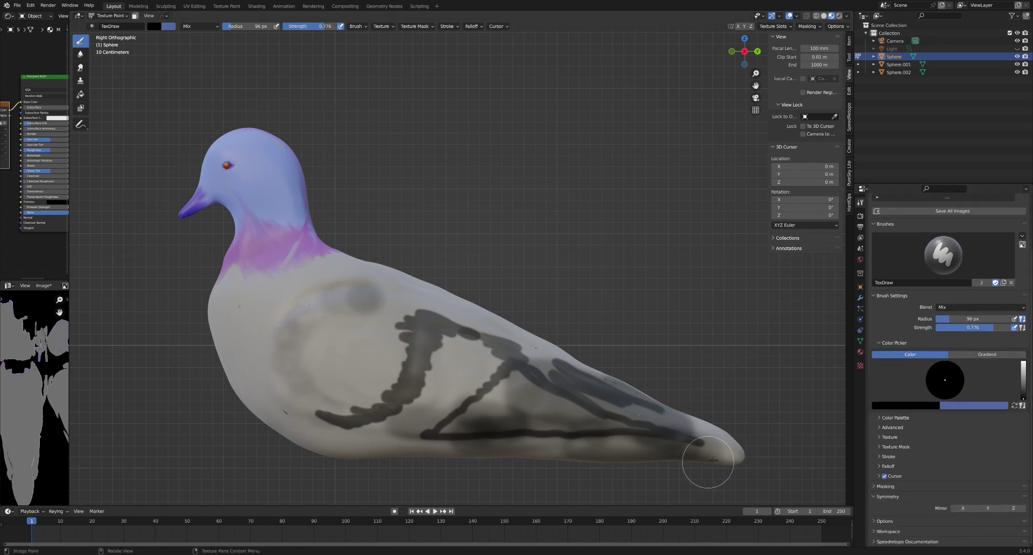
key("ctrl+z")
key("ctrl+z")
key("ctrl+z")
key("ctrl+z")
key("ctrl+z")
key("ctrl+z")
key("ctrl+z")
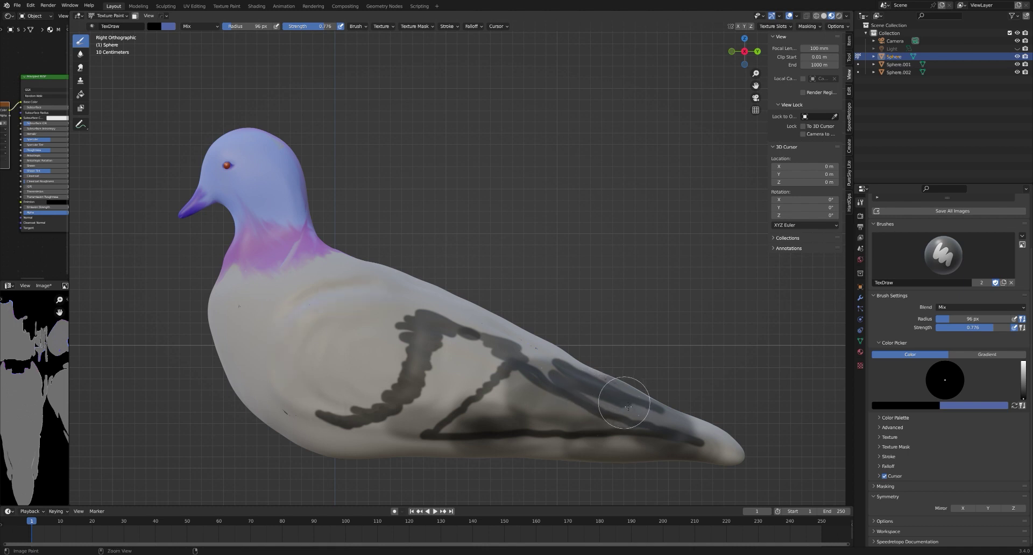
key("ctrl+z")
key("ctrl+z")
key("ctrl+z")
key("ctrl+z")
key("ctrl+z")
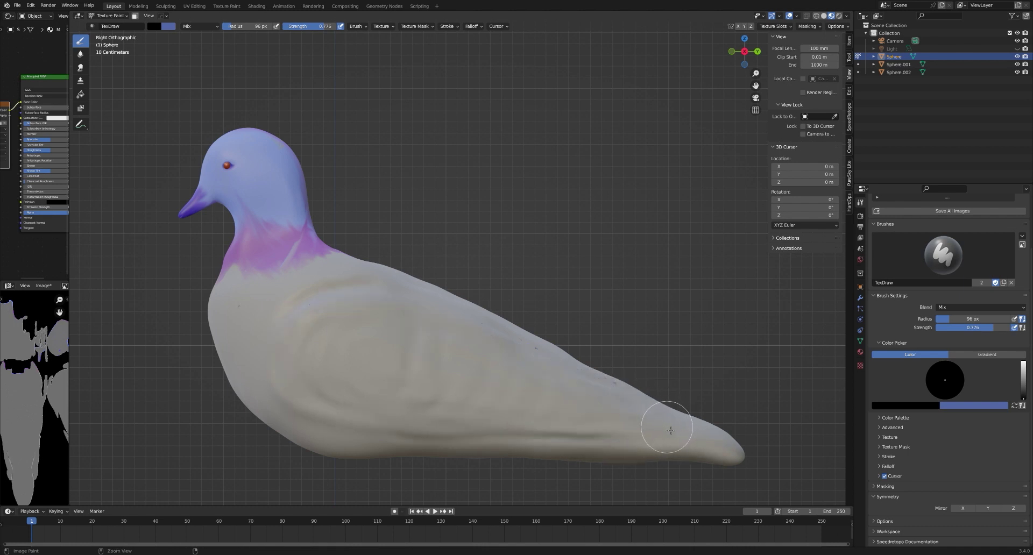
Enable X mirror, paint a dark curved wing stroke, and reduce the radius to 16 px
left_click(963, 509)
mouse_move(391, 339)
left_mouse_down()
mouse_move(358, 347)
mouse_move(356, 311)
mouse_move(342, 318)
mouse_move(312, 374)
mouse_move(357, 389)
left_mouse_up()
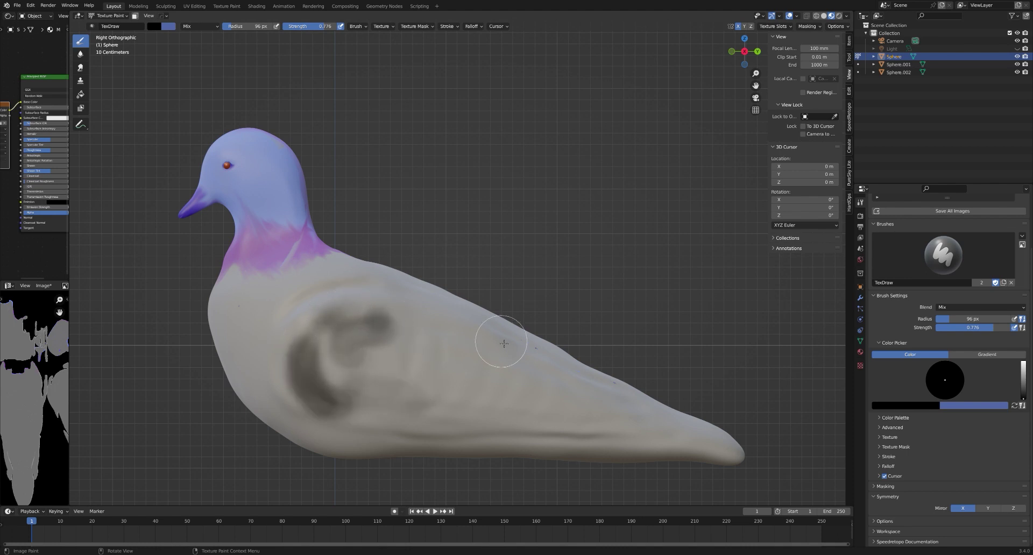
right_click(462, 340)
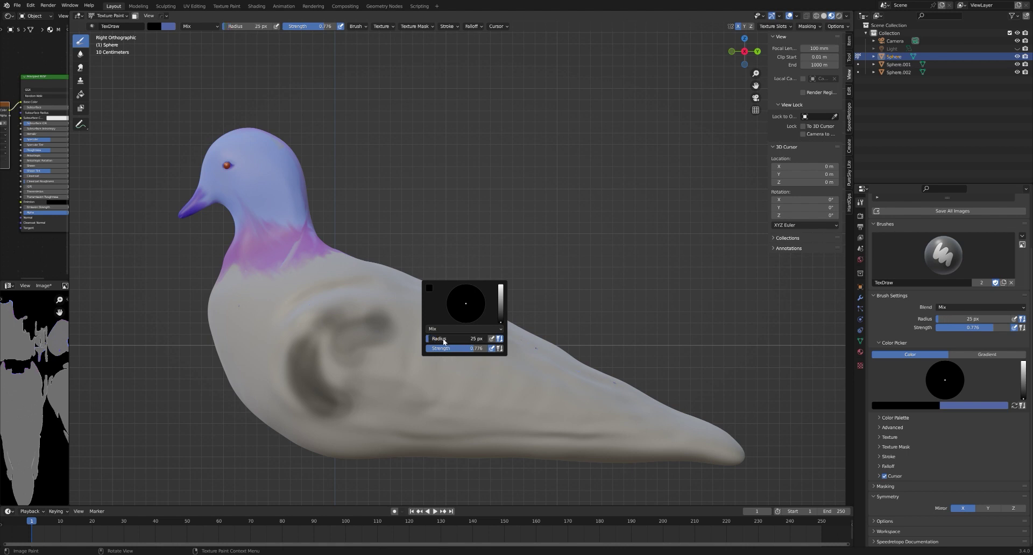
left_click_drag(444, 342, 442, 342)
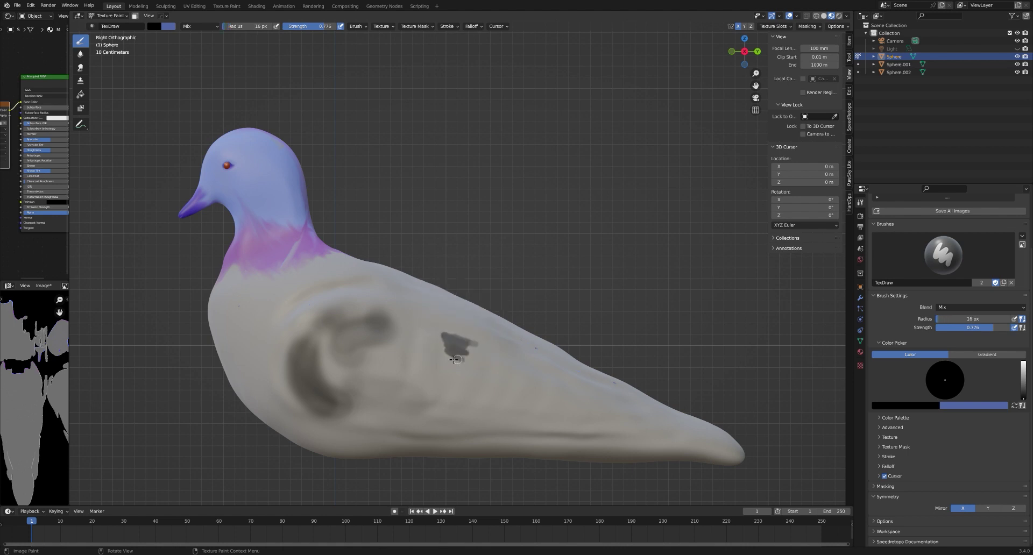
mouse_move(455, 370)
left_mouse_down()
mouse_move(444, 396)
mouse_move(446, 341)
left_mouse_up()
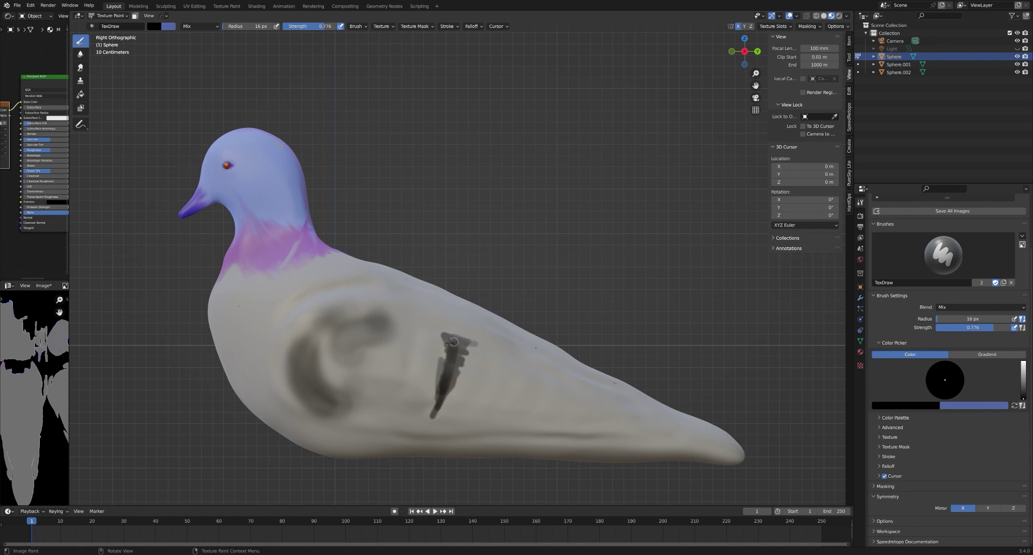
Paint thin dark lines across the back, lower back, belly and along the tail
left_click_drag(353, 305, 447, 317)
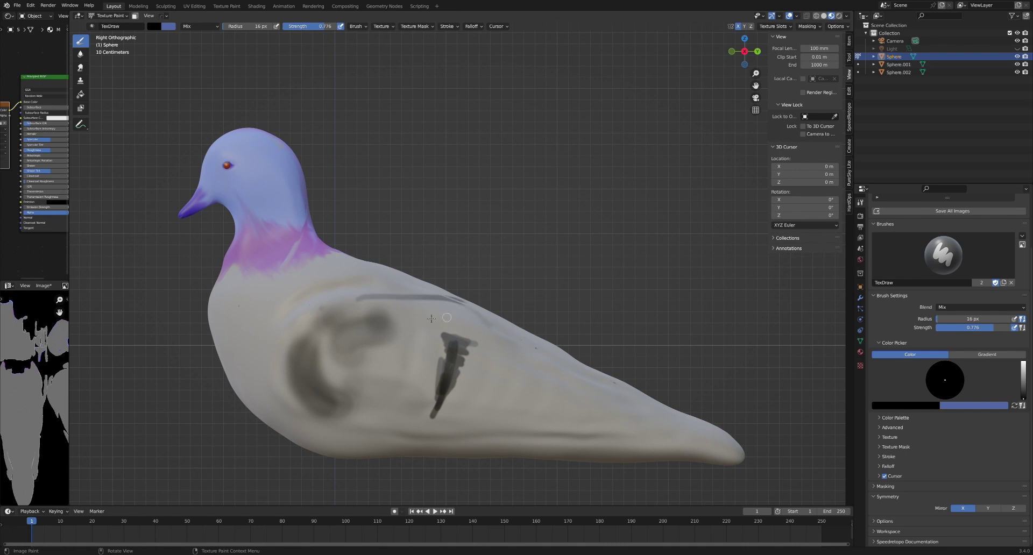
mouse_move(505, 349)
left_mouse_down()
mouse_move(539, 375)
mouse_move(508, 377)
left_mouse_up()
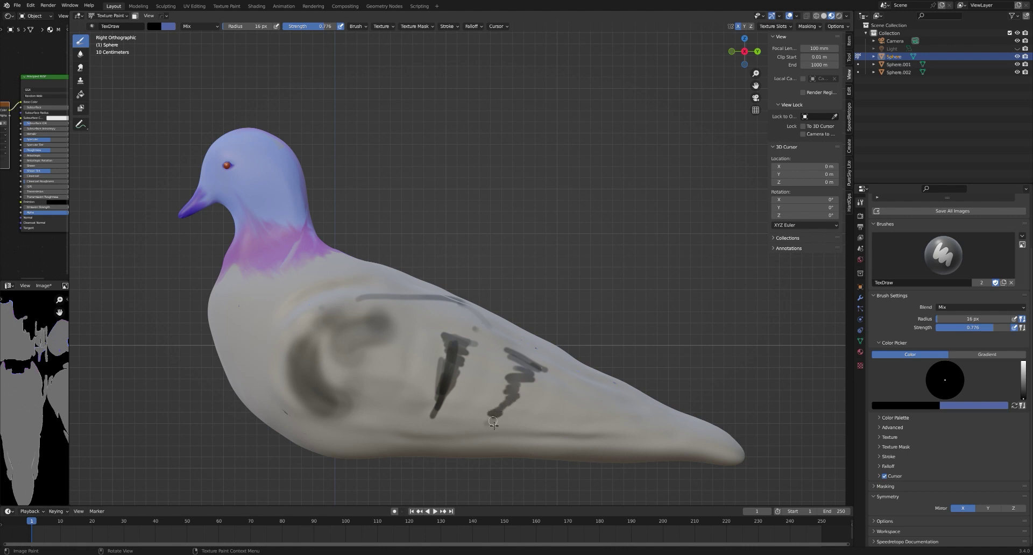
left_click_drag(516, 370, 508, 362)
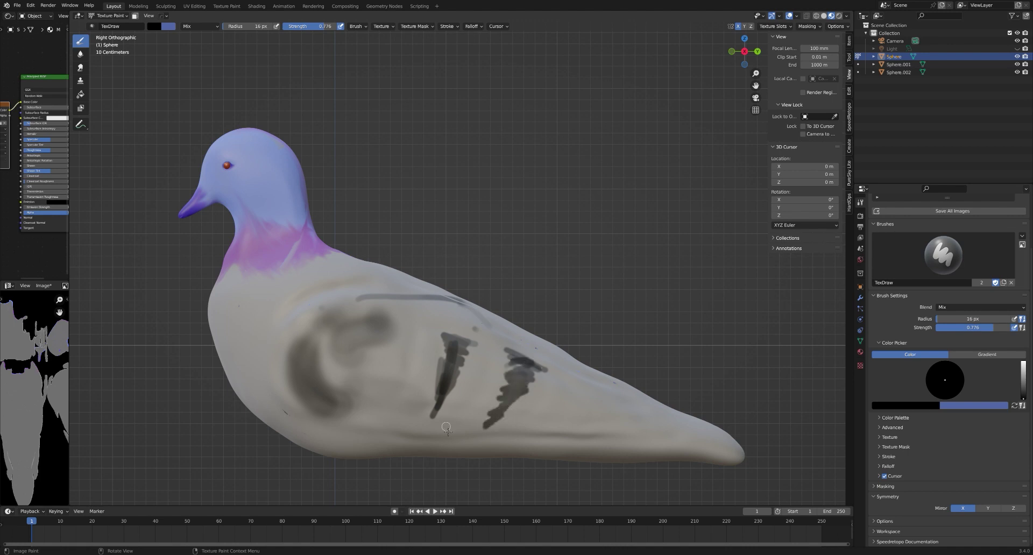
left_click_drag(431, 436, 627, 435)
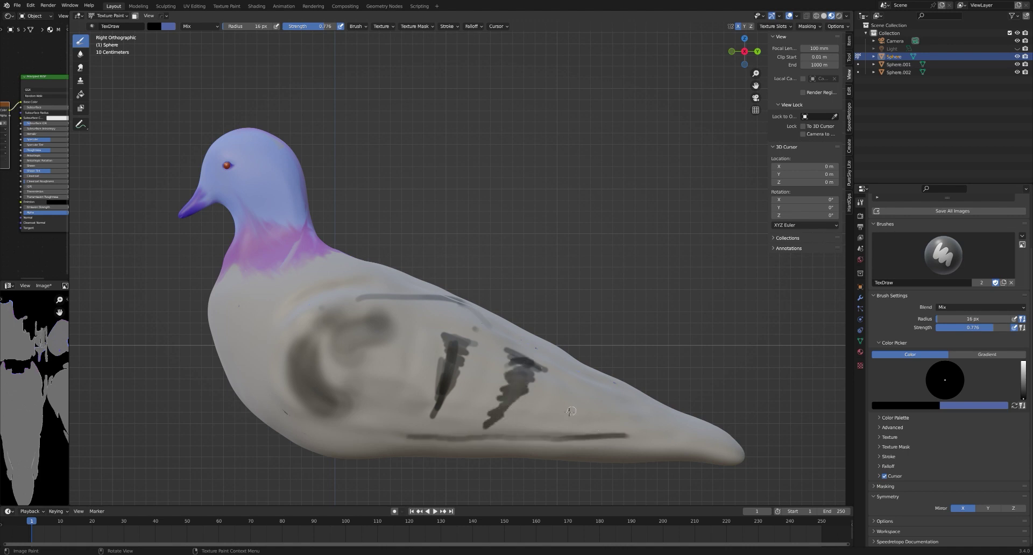
left_click_drag(597, 384, 677, 411)
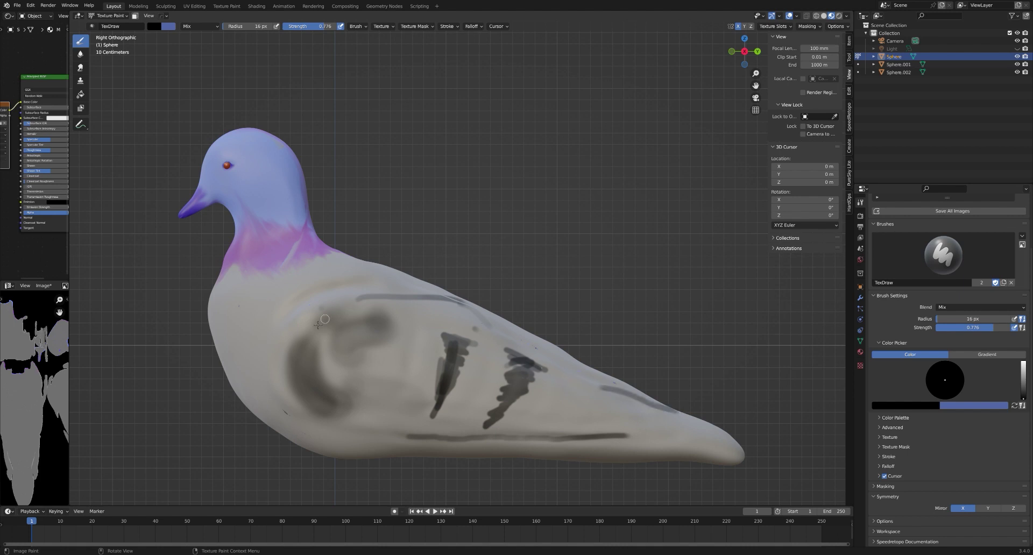
Darken the wing's top edge with curved dark strokes
mouse_move(286, 355)
left_mouse_down()
mouse_move(347, 295)
mouse_move(432, 300)
left_mouse_up()
left_click_drag(355, 300, 455, 316)
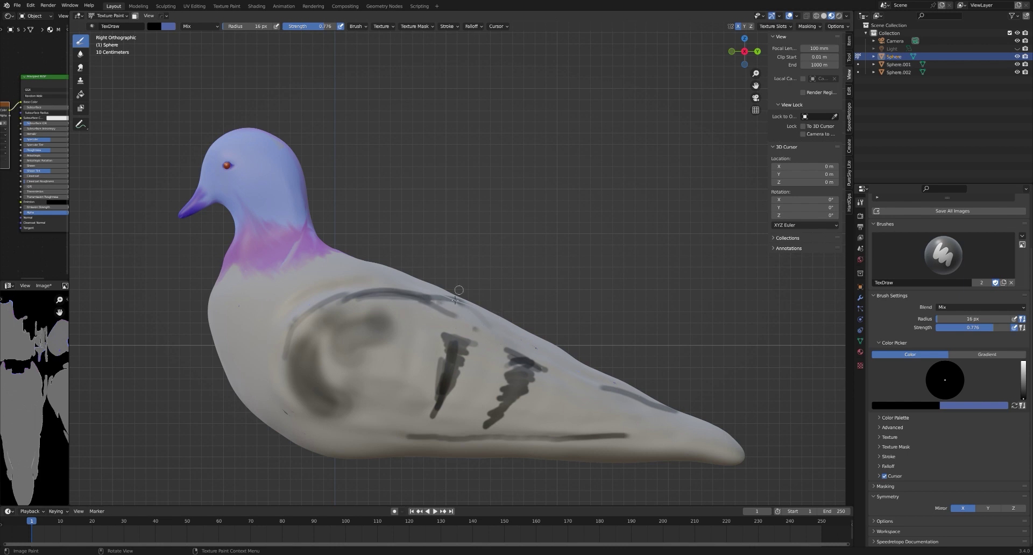
middle_click_drag(568, 312, 488, 352)
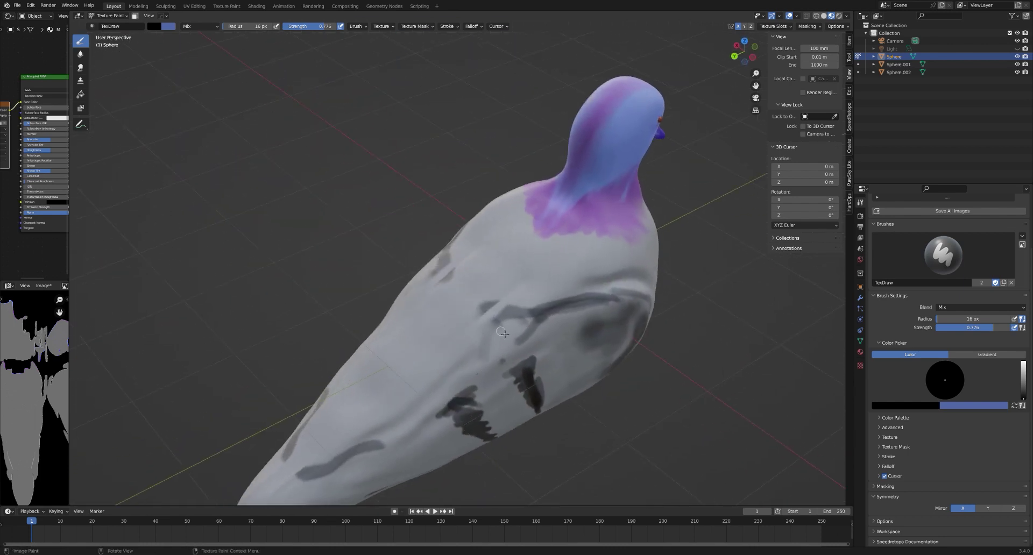
Add long mirrored dark strokes along the upper wing edges, lower wing and tail
mouse_move(517, 323)
left_mouse_down()
mouse_move(371, 442)
mouse_move(489, 357)
left_mouse_up()
mouse_move(437, 392)
left_mouse_down()
mouse_move(557, 306)
mouse_move(605, 300)
left_mouse_up()
mouse_move(555, 322)
left_mouse_down()
mouse_move(318, 463)
mouse_move(301, 457)
mouse_move(380, 406)
left_mouse_up()
mouse_move(466, 329)
left_mouse_down()
mouse_move(434, 295)
mouse_move(450, 322)
mouse_move(442, 280)
mouse_move(426, 307)
left_mouse_up()
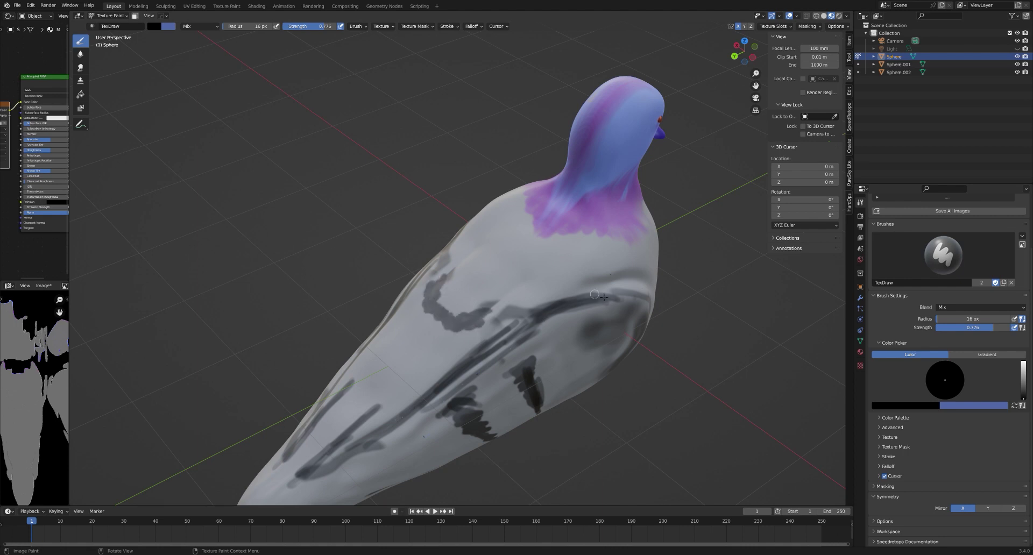
mouse_move(594, 294)
left_mouse_down()
mouse_move(500, 349)
mouse_move(476, 380)
left_mouse_up()
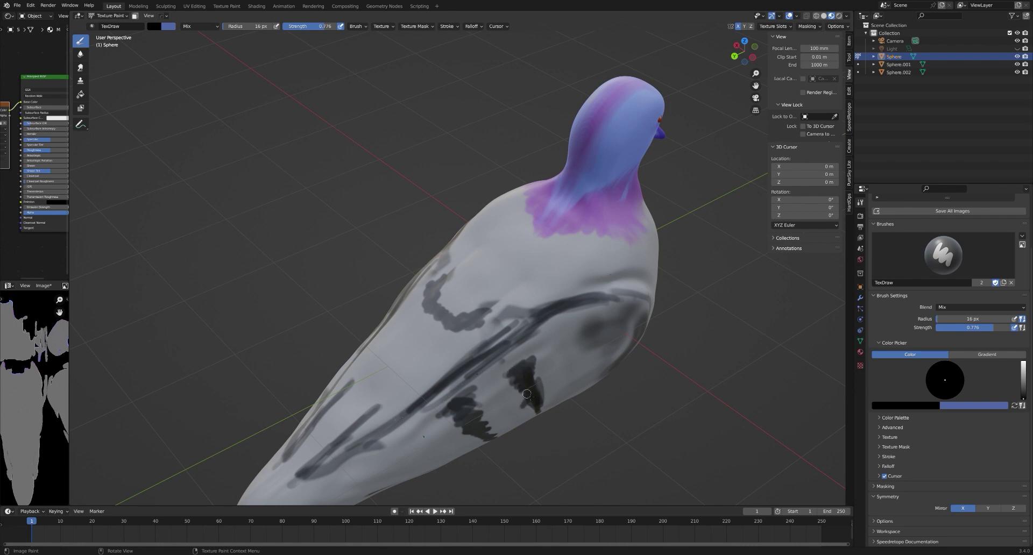
key("KP_3")
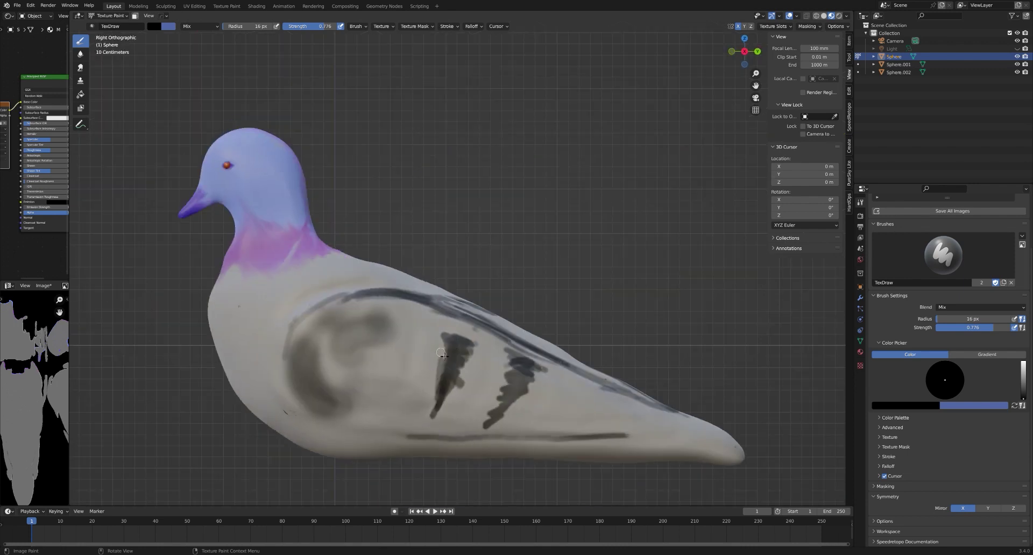
middle_click_drag(444, 356, 429, 379, "ctrl")
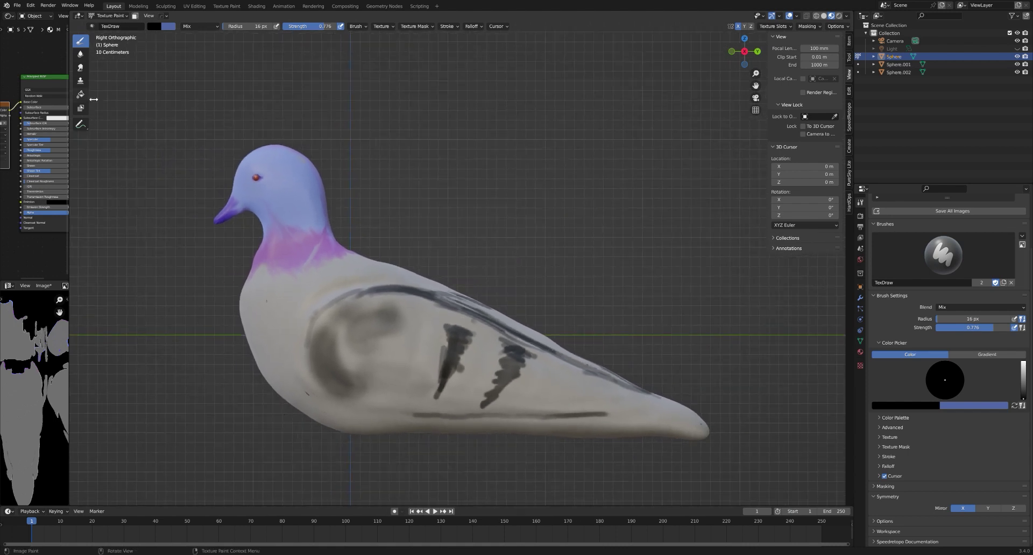
With a 108 px smear brush, pull the dark shoulder patch rightward along the wing
left_click(81, 68)
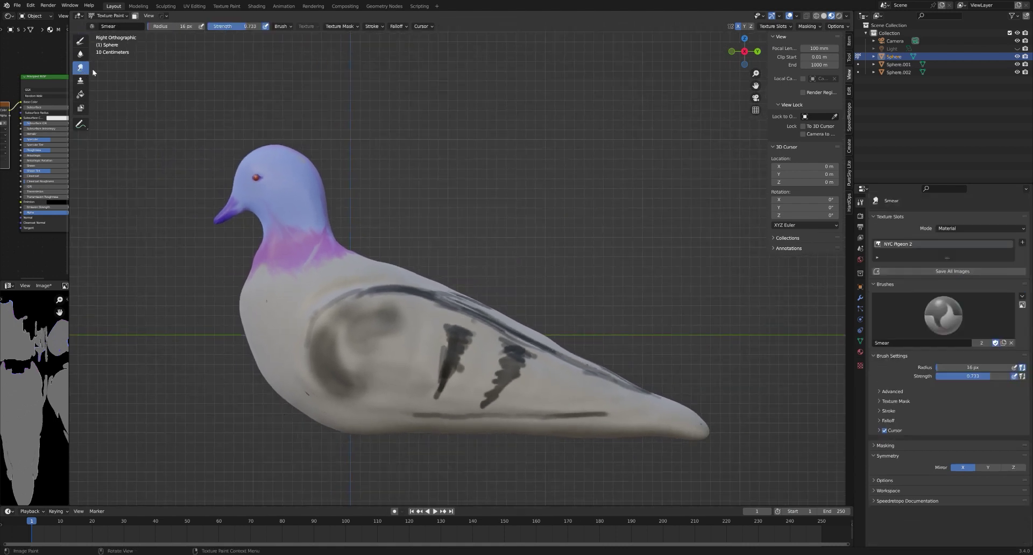
right_click(537, 231)
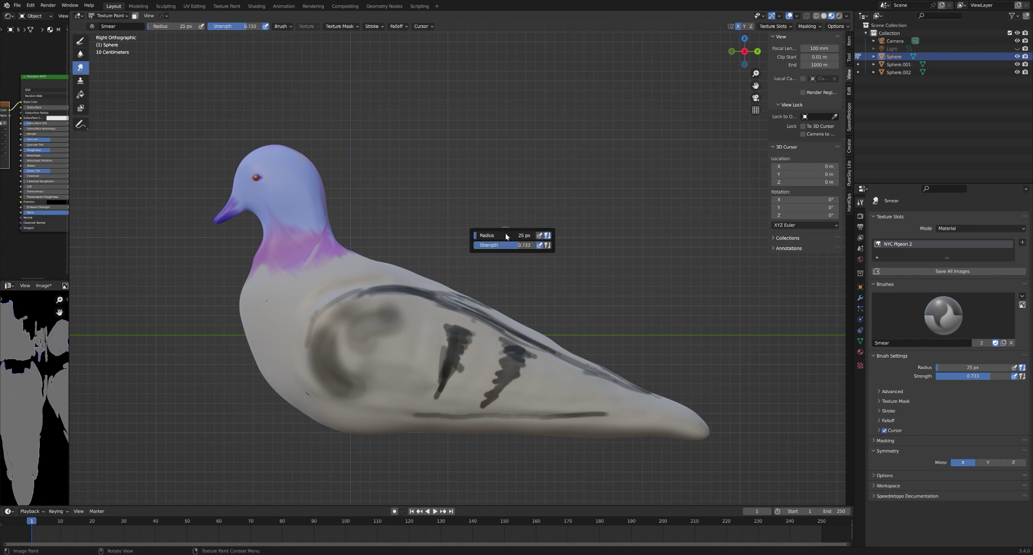
left_click_drag(505, 236, 549, 235)
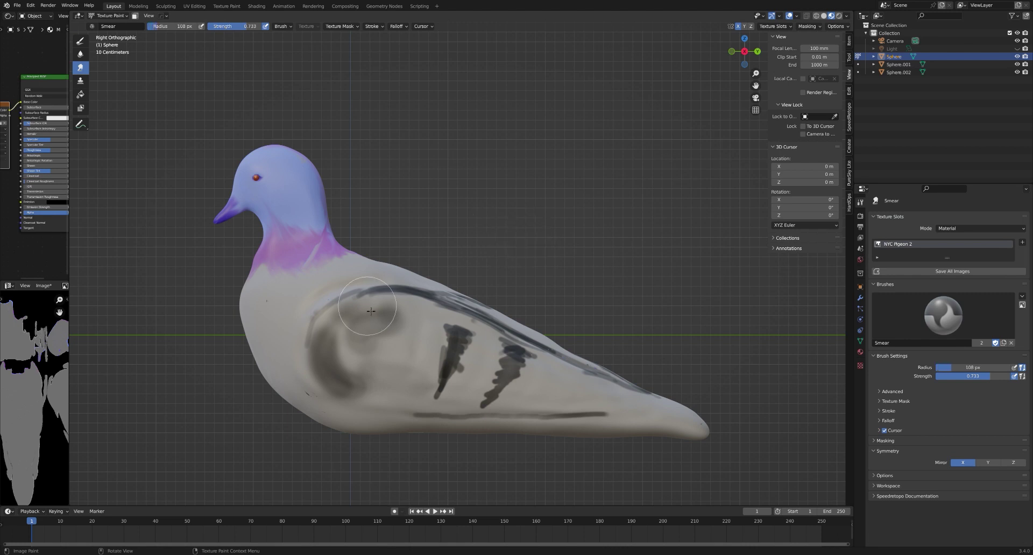
left_click_drag(372, 312, 394, 312)
left_click_drag(362, 304, 418, 313)
mouse_move(351, 320)
left_mouse_down()
mouse_move(448, 349)
mouse_move(463, 339)
mouse_move(377, 304)
mouse_move(413, 301)
mouse_move(616, 357)
left_mouse_up()
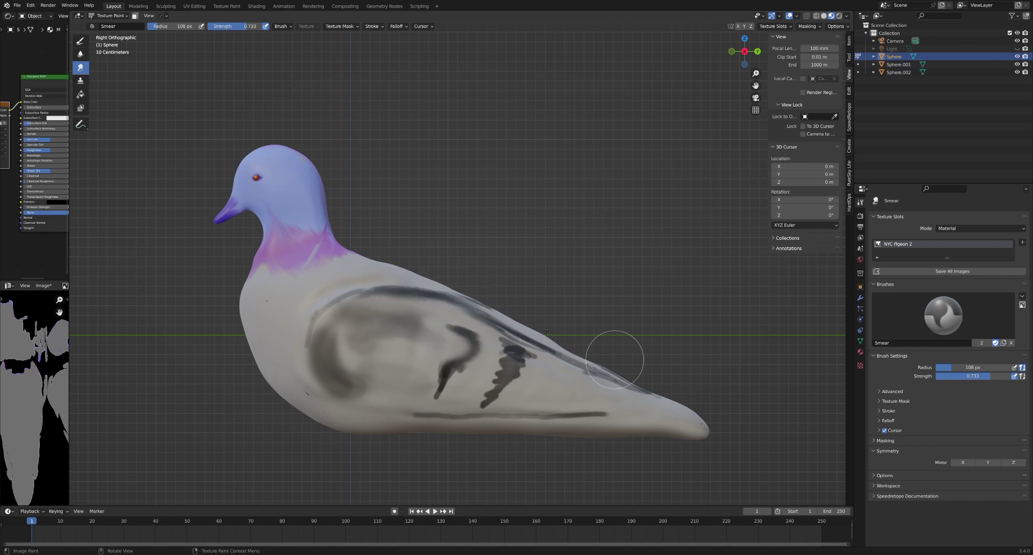
Shrink the smear brush to 46 px and soften the wing patch and upper wing streak
right_click(525, 277)
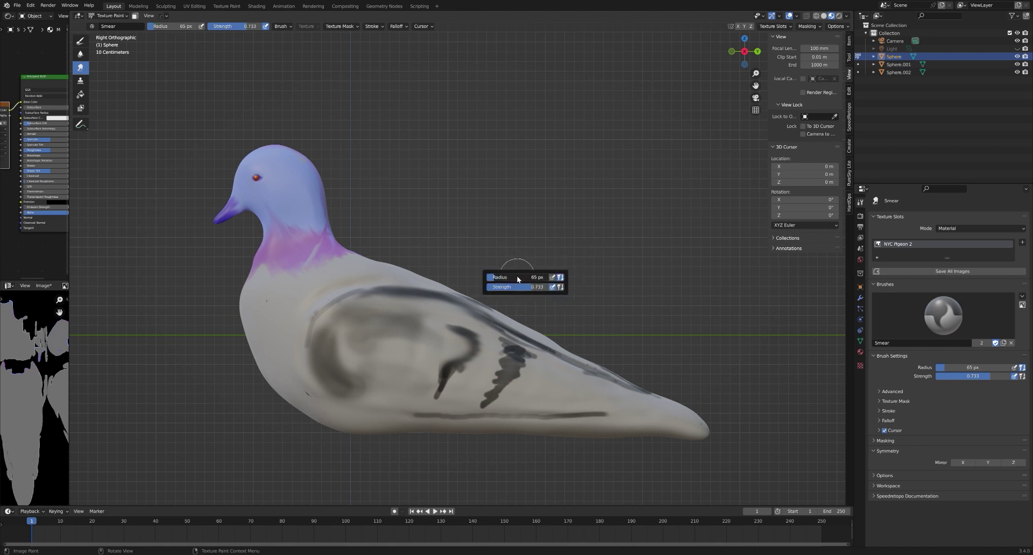
left_click_drag(518, 278, 513, 278)
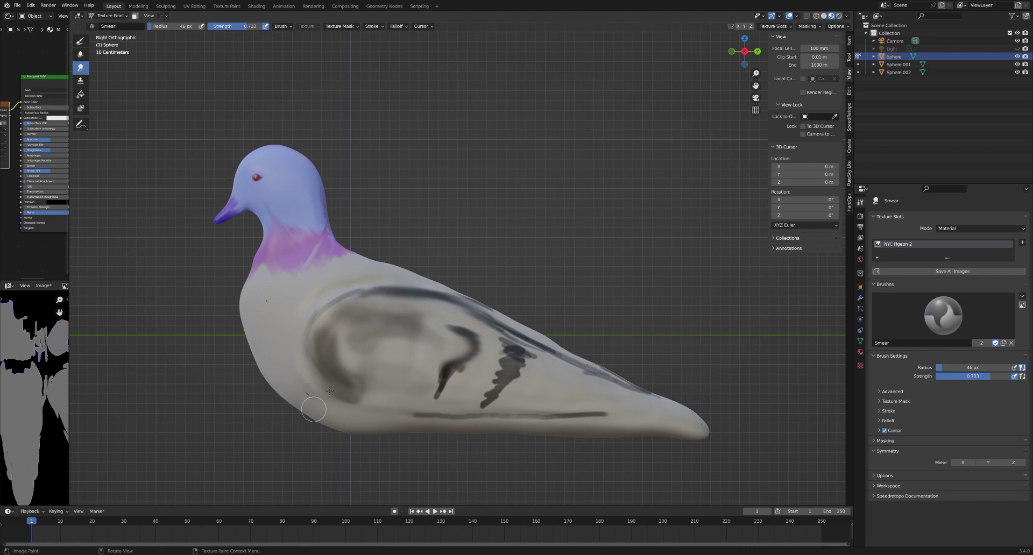
mouse_move(313, 364)
left_mouse_down()
mouse_move(376, 383)
mouse_move(413, 380)
left_mouse_up()
mouse_move(364, 401)
left_mouse_down()
mouse_move(497, 423)
mouse_move(433, 422)
mouse_move(580, 413)
mouse_move(548, 421)
mouse_move(487, 393)
mouse_move(452, 404)
mouse_move(474, 396)
mouse_move(433, 371)
mouse_move(498, 357)
mouse_move(503, 341)
mouse_move(471, 335)
mouse_move(519, 339)
mouse_move(468, 315)
left_mouse_up()
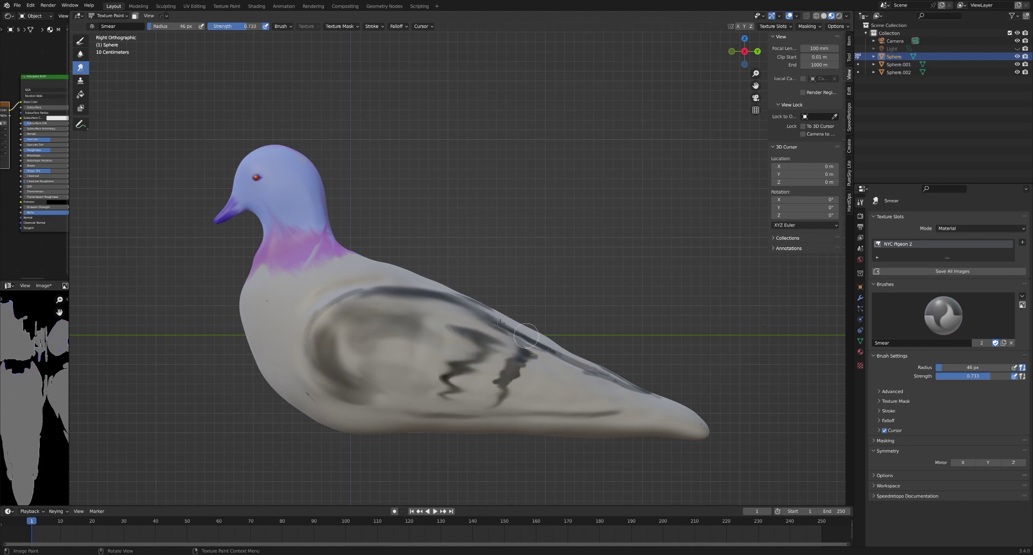
mouse_move(525, 335)
left_mouse_down()
mouse_move(549, 357)
mouse_move(467, 314)
mouse_move(624, 395)
mouse_move(610, 386)
mouse_move(617, 372)
mouse_move(706, 406)
mouse_move(533, 337)
left_mouse_up()
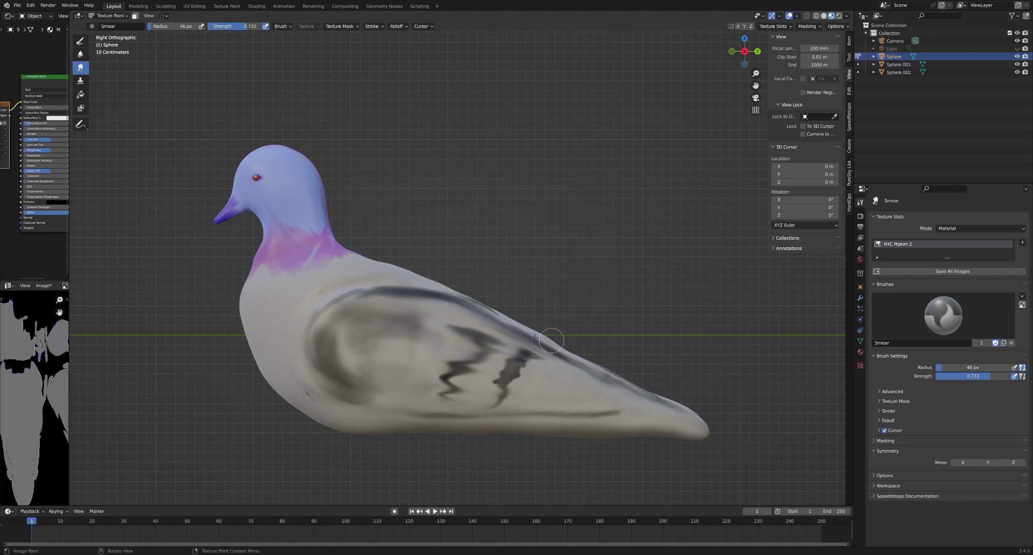
mouse_move(467, 299)
left_mouse_down()
mouse_move(480, 318)
mouse_move(543, 338)
left_mouse_up()
left_click_drag(395, 299, 473, 307)
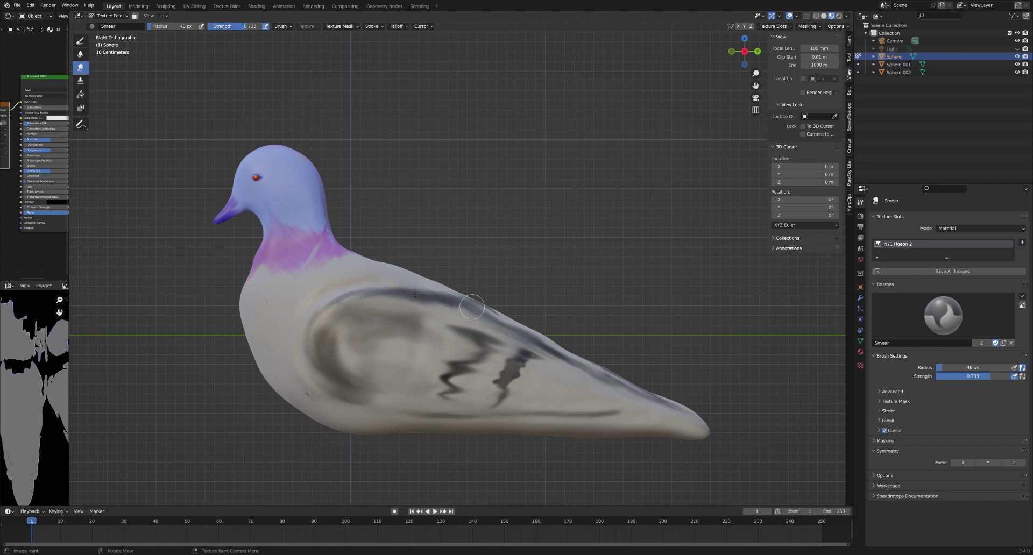
left_click_drag(414, 286, 482, 320)
Save Pigeon 2.blend and the painted NYC Pigeon 2.jpg texture
key("ctrl+s")
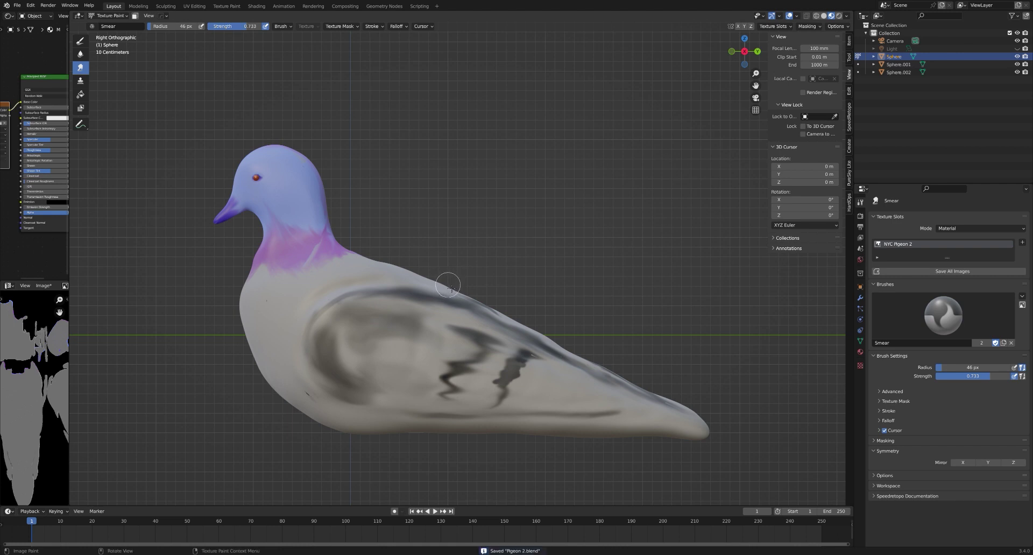
left_click(43, 286)
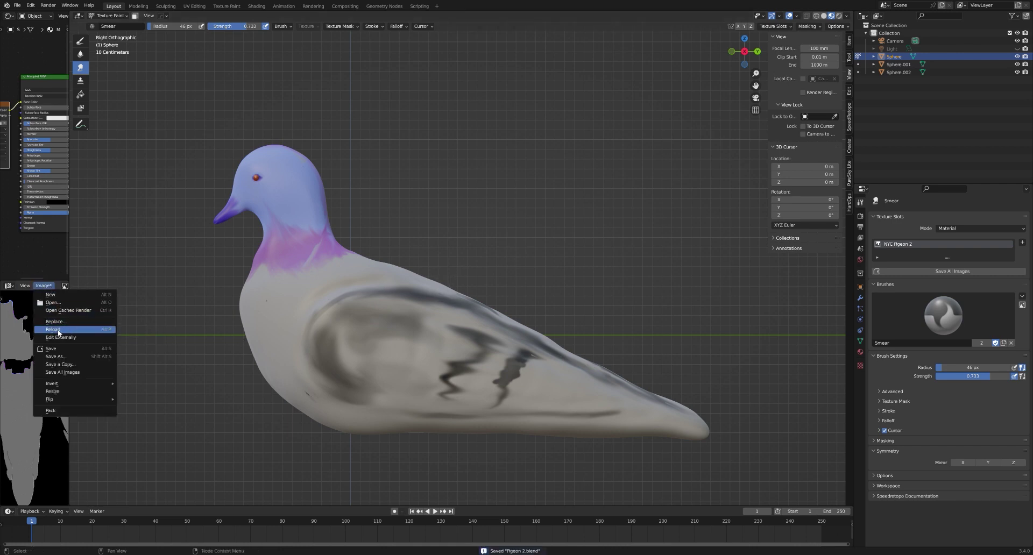
left_click(60, 349)
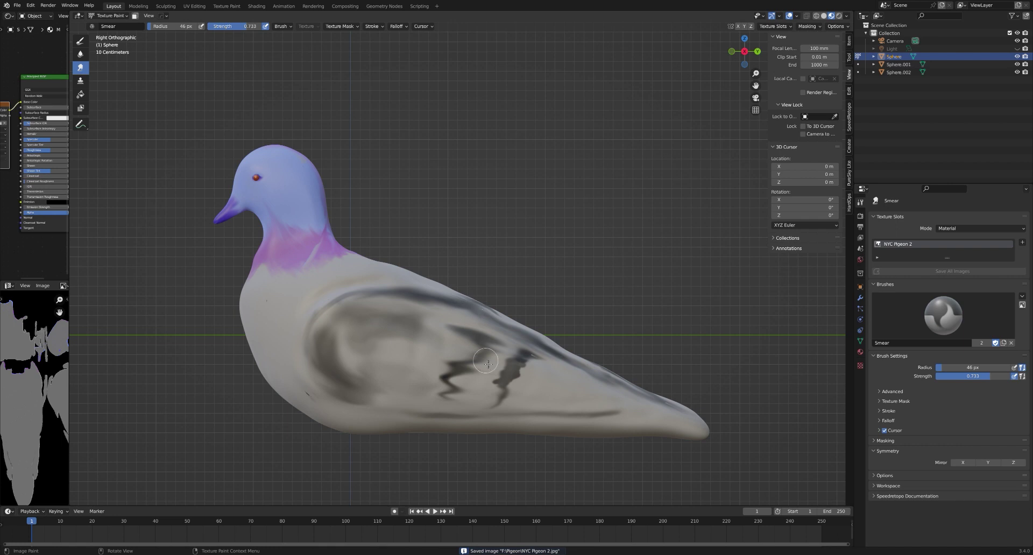
Smear the near-side wing stripes, lower back stripe and zigzag mark into softer streaks
mouse_move(465, 367)
left_mouse_down()
mouse_move(443, 375)
mouse_move(446, 393)
left_mouse_up()
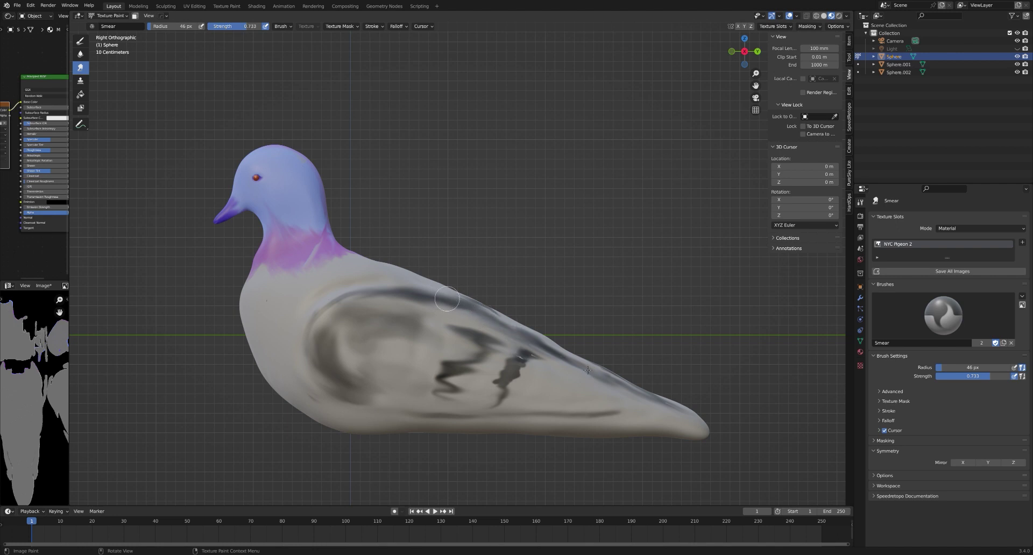
left_click_drag(607, 374, 557, 345)
left_click_drag(525, 410, 353, 400)
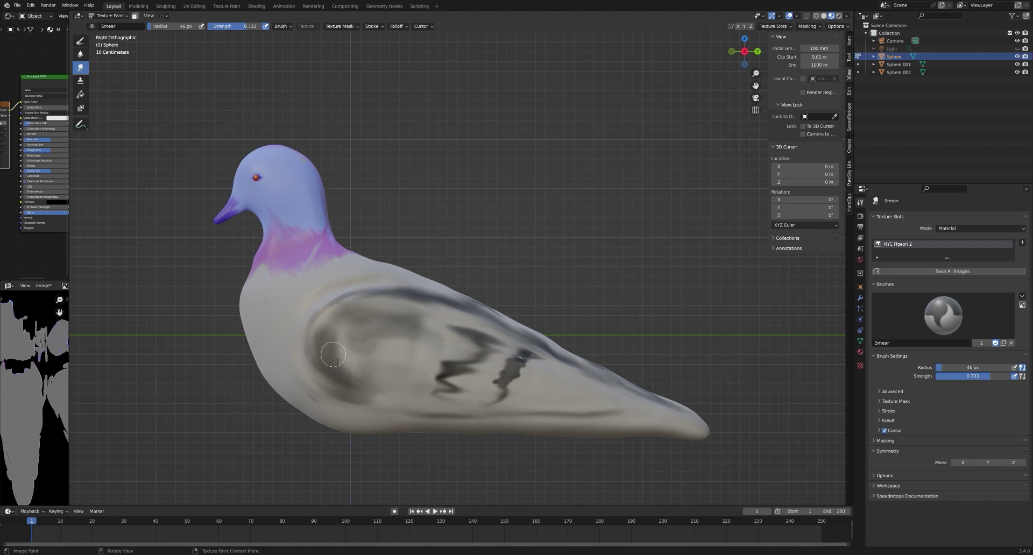
mouse_move(336, 362)
left_mouse_down()
mouse_move(351, 397)
mouse_move(446, 375)
mouse_move(455, 385)
mouse_move(447, 397)
mouse_move(413, 404)
mouse_move(503, 388)
mouse_move(491, 406)
mouse_move(528, 360)
mouse_move(471, 409)
mouse_move(532, 358)
left_mouse_up()
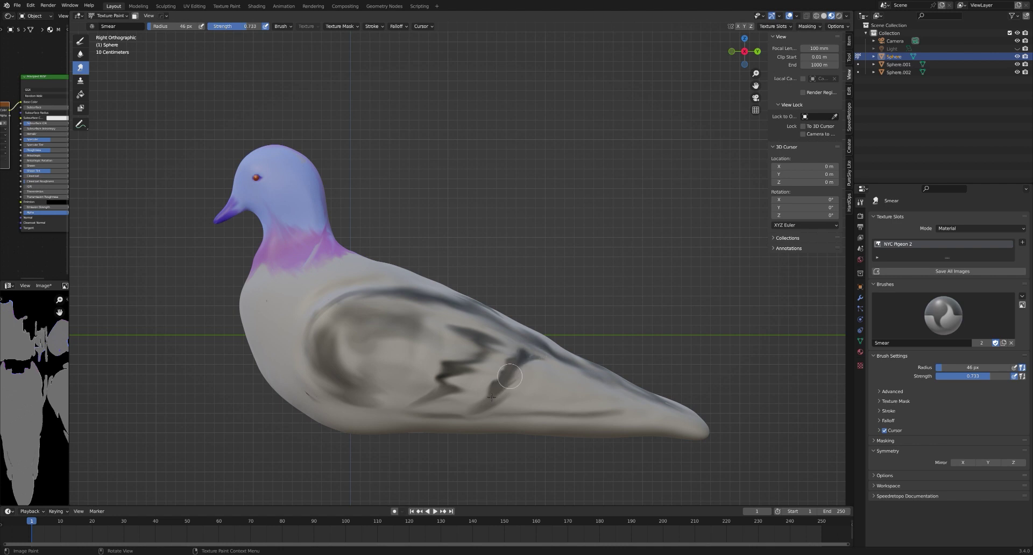
mouse_move(491, 397)
left_mouse_down()
mouse_move(519, 363)
mouse_move(456, 411)
mouse_move(476, 405)
left_mouse_up()
On the pigeon's other side, smear the shoulder patch, mid-wing patch and wing-edge streaks
mouse_move(669, 321)
middle_mouse_down()
mouse_move(97, 92)
mouse_move(754, 131)
mouse_move(530, 350)
mouse_move(467, 380)
mouse_move(575, 398)
mouse_move(591, 340)
middle_mouse_up()
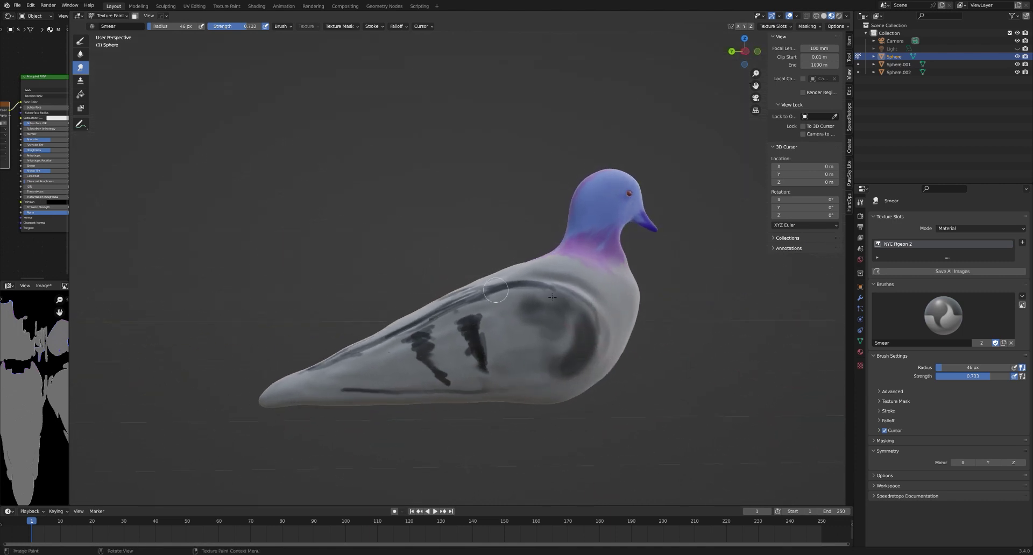
mouse_move(473, 299)
left_mouse_down()
mouse_move(550, 297)
mouse_move(436, 312)
mouse_move(365, 339)
mouse_move(418, 320)
mouse_move(341, 362)
mouse_move(474, 325)
mouse_move(401, 336)
mouse_move(441, 362)
mouse_move(351, 392)
mouse_move(500, 387)
left_mouse_up()
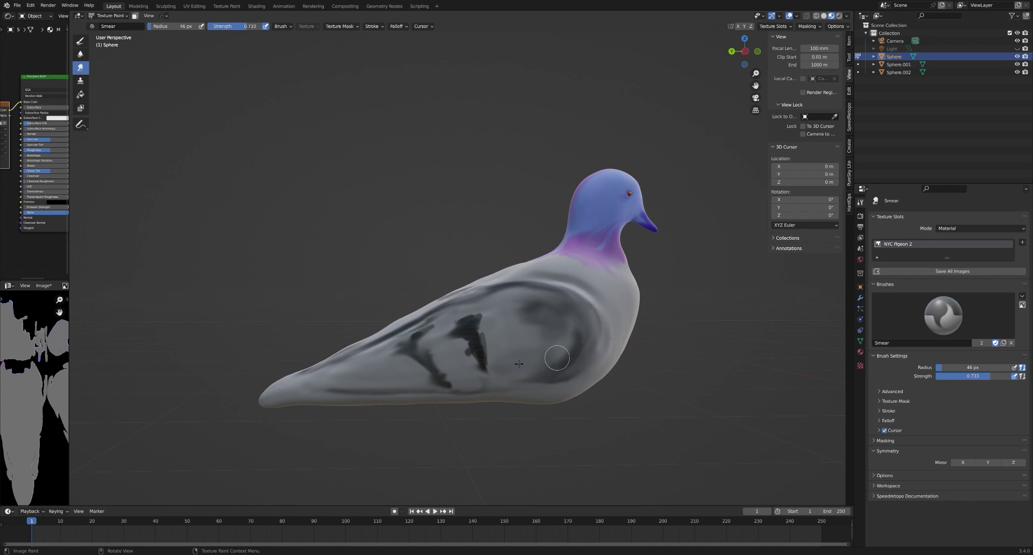
mouse_move(483, 337)
left_mouse_down()
mouse_move(466, 330)
mouse_move(460, 344)
mouse_move(484, 342)
mouse_move(466, 369)
mouse_move(492, 386)
mouse_move(528, 379)
left_mouse_up()
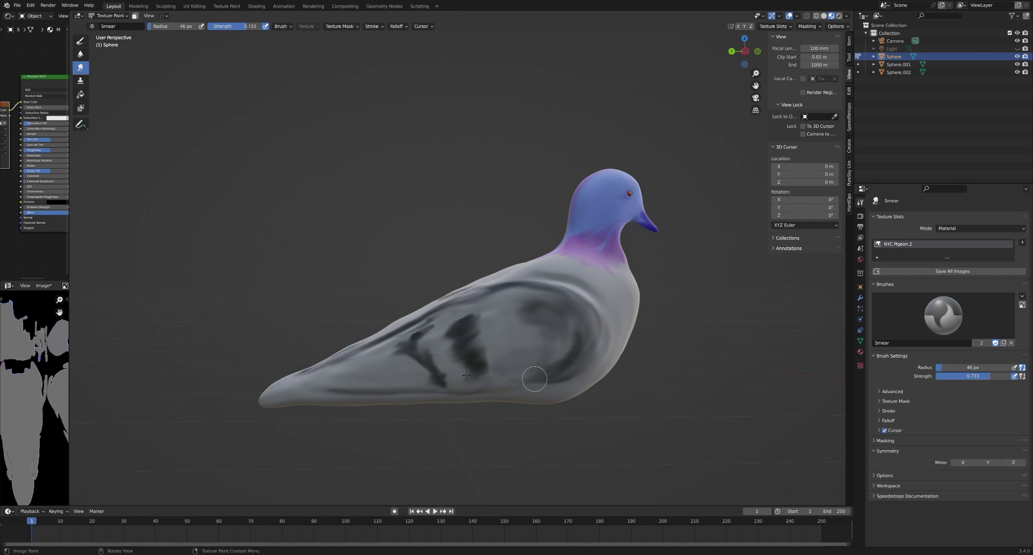
mouse_move(440, 332)
left_mouse_down()
mouse_move(442, 318)
mouse_move(462, 313)
mouse_move(363, 350)
left_mouse_up()
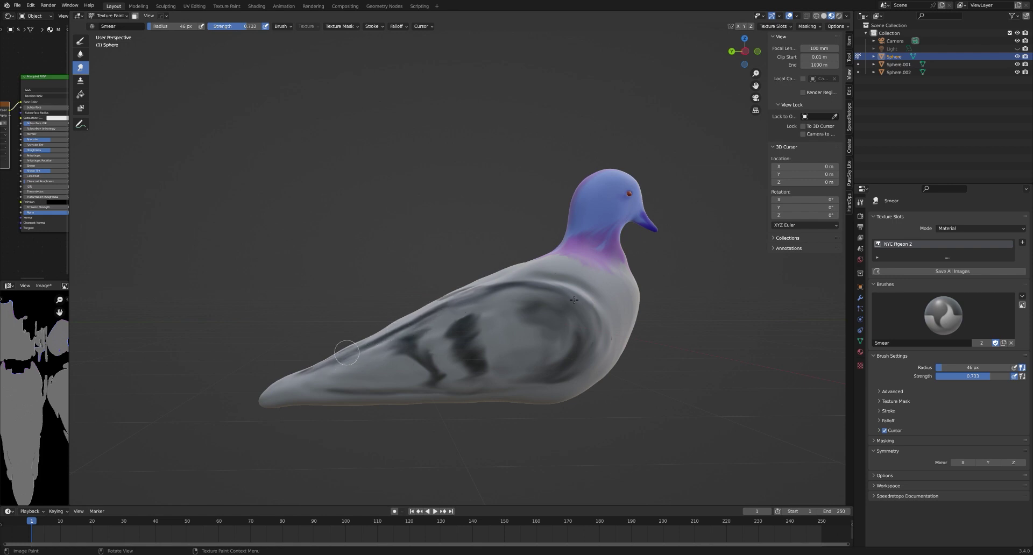
left_click_drag(346, 353, 325, 367)
mouse_move(442, 369)
left_mouse_down()
mouse_move(431, 376)
mouse_move(421, 363)
mouse_move(403, 372)
mouse_move(434, 372)
mouse_move(398, 383)
mouse_move(420, 356)
mouse_move(444, 357)
mouse_move(441, 366)
mouse_move(420, 351)
mouse_move(462, 339)
mouse_move(446, 332)
mouse_move(482, 312)
mouse_move(448, 349)
mouse_move(473, 351)
mouse_move(481, 377)
mouse_move(473, 367)
mouse_move(477, 380)
mouse_move(464, 386)
mouse_move(404, 395)
left_mouse_up()
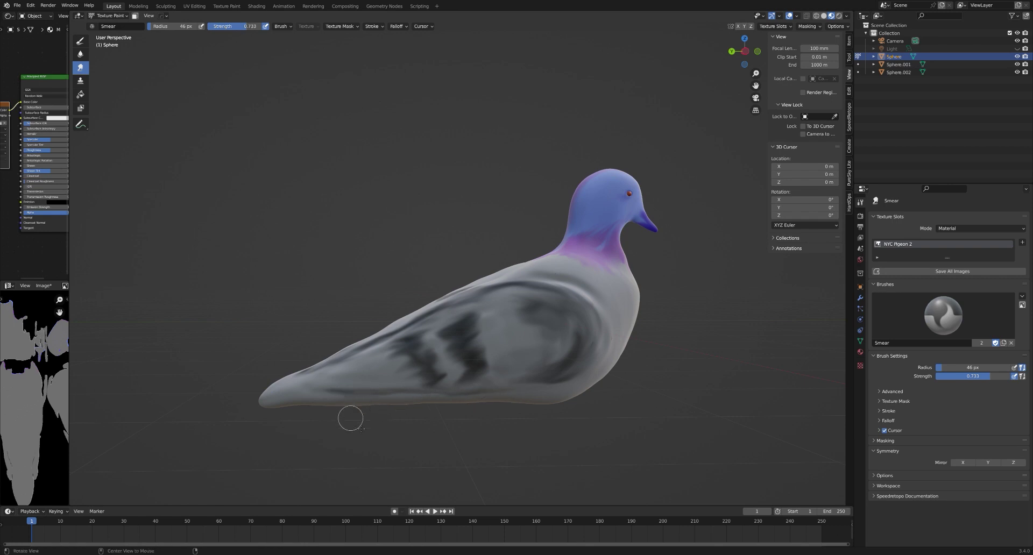
Smear the upper and lower dark wing patches down-left, softening their edges toward the tail
middle_click_drag(350, 419, 472, 301)
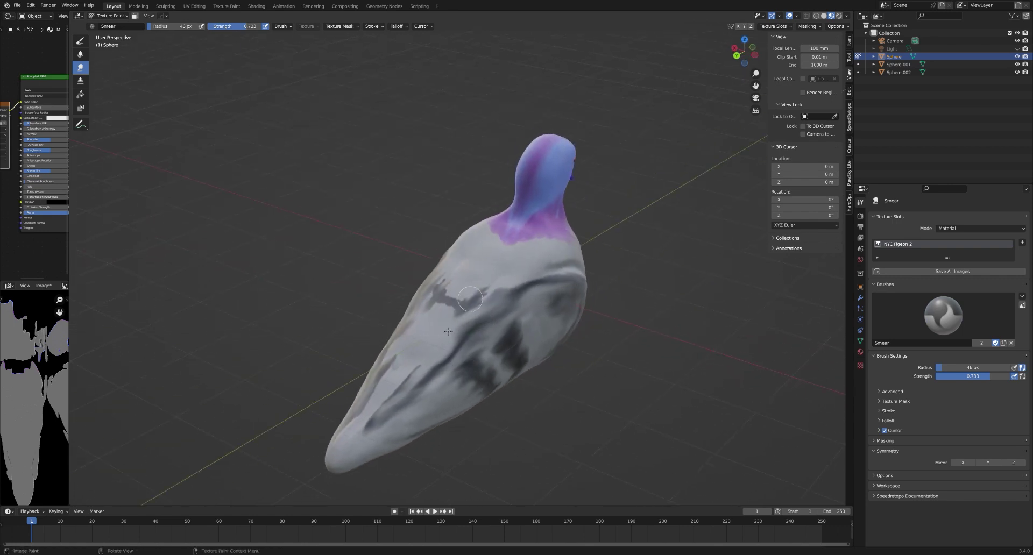
left_click_drag(467, 303, 379, 412)
left_click_drag(424, 361, 374, 411)
left_click_drag(442, 299, 412, 339)
left_click_drag(446, 281, 408, 332)
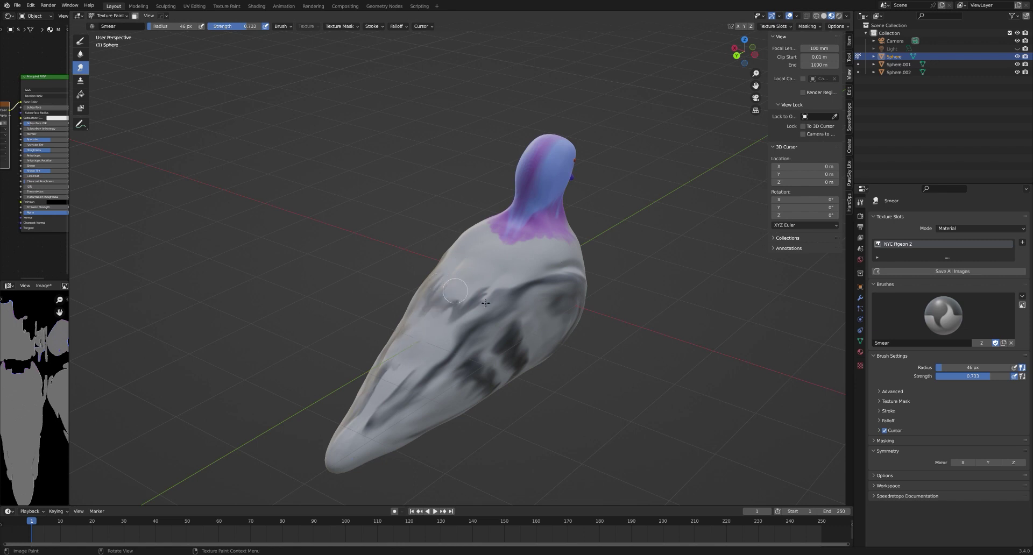
mouse_move(501, 290)
left_mouse_down()
mouse_move(478, 309)
mouse_move(487, 299)
left_mouse_up()
Save Pigeon 2.blend and NYC Pigeon 2.jpg, then smear one more short stroke on the side
key("ctrl+s")
left_click(52, 288)
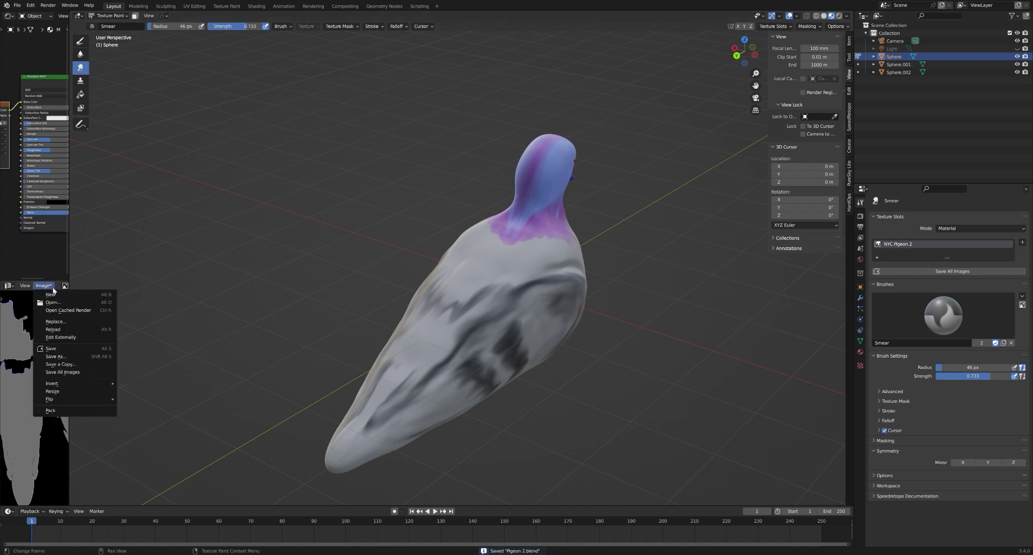
left_click(63, 348)
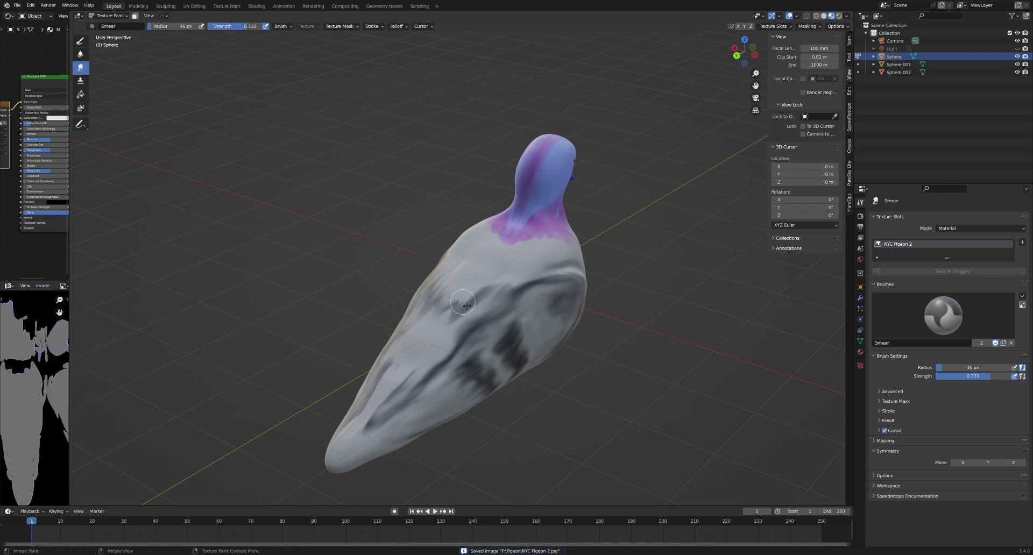
left_click_drag(463, 303, 440, 320)
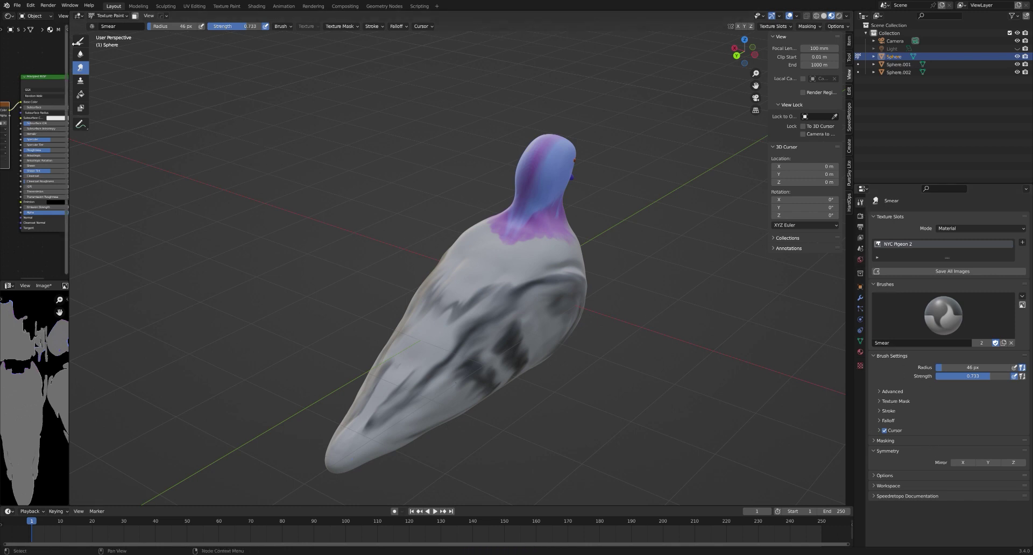
left_click(80, 40)
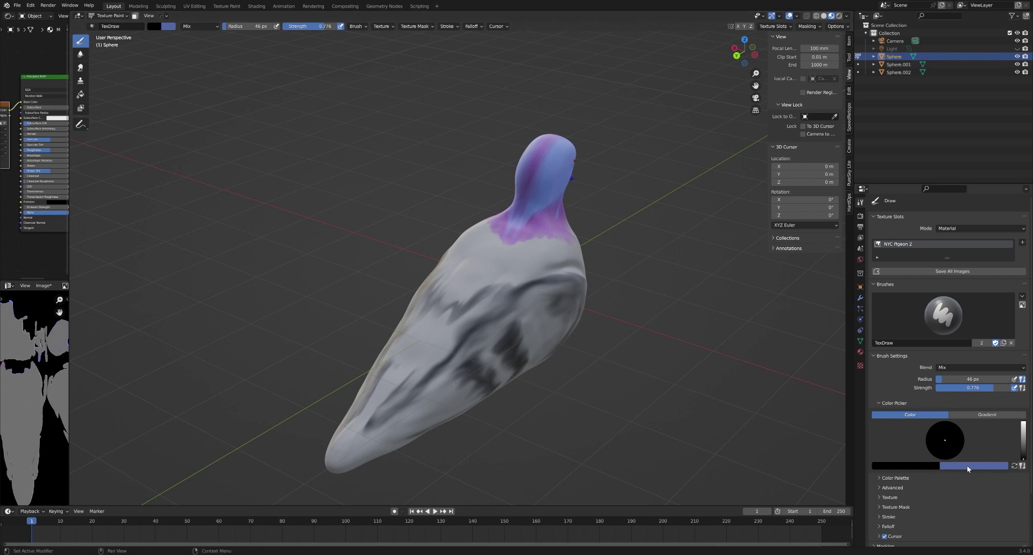
Shift the brush colour to a lighter, brighter blue
left_click(970, 467)
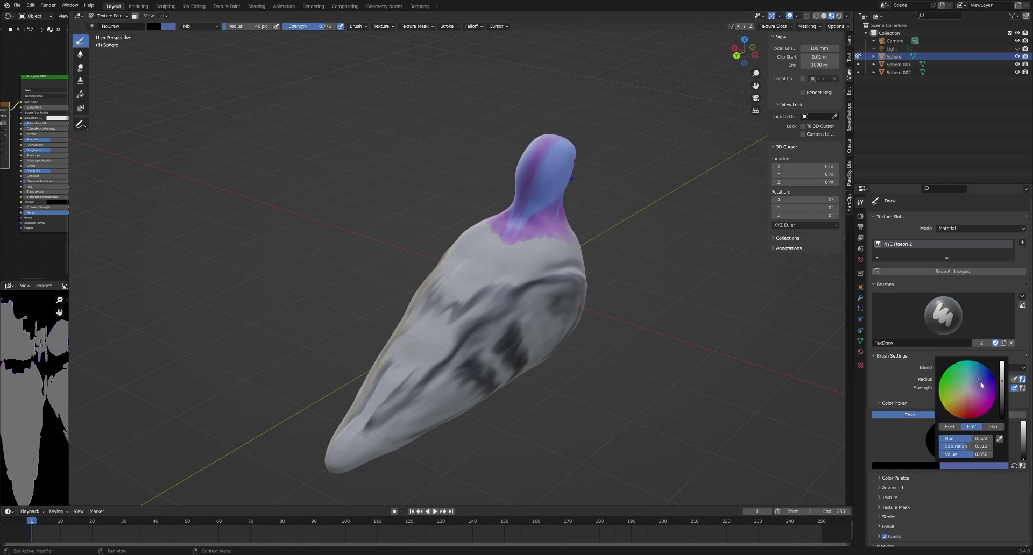
mouse_move(980, 379)
left_mouse_down()
mouse_move(972, 384)
mouse_move(982, 375)
mouse_move(986, 392)
left_mouse_up()
left_click(1003, 370)
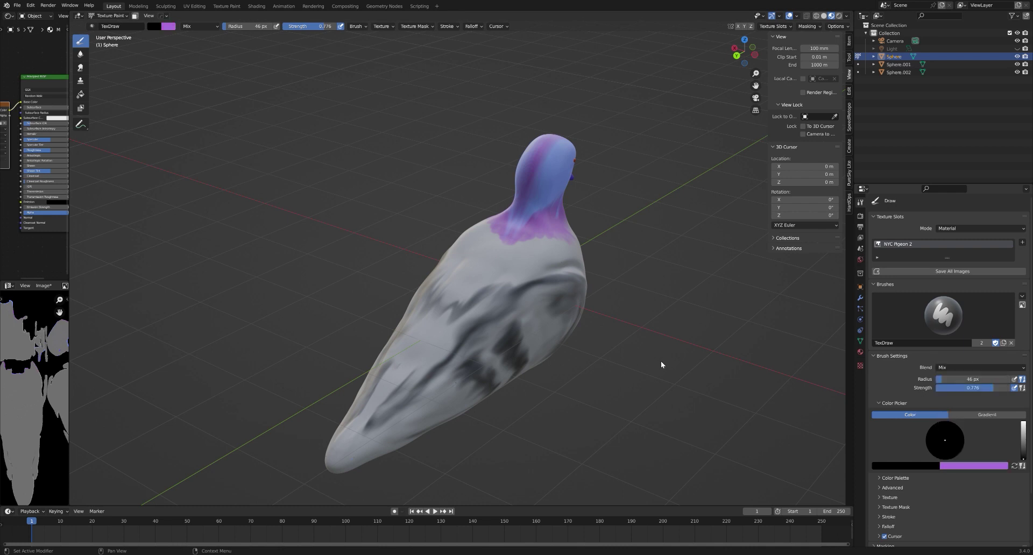
Set the brush radius to 14 px, then undo a dark test stroke on the back
mouse_move(620, 364)
left_mouse_down("ctrl+alt")
mouse_move(632, 335)
mouse_move(535, 337)
mouse_move(565, 366)
left_mouse_up("ctrl+alt")
middle_click_drag(564, 365, 547, 354)
right_click(562, 330)
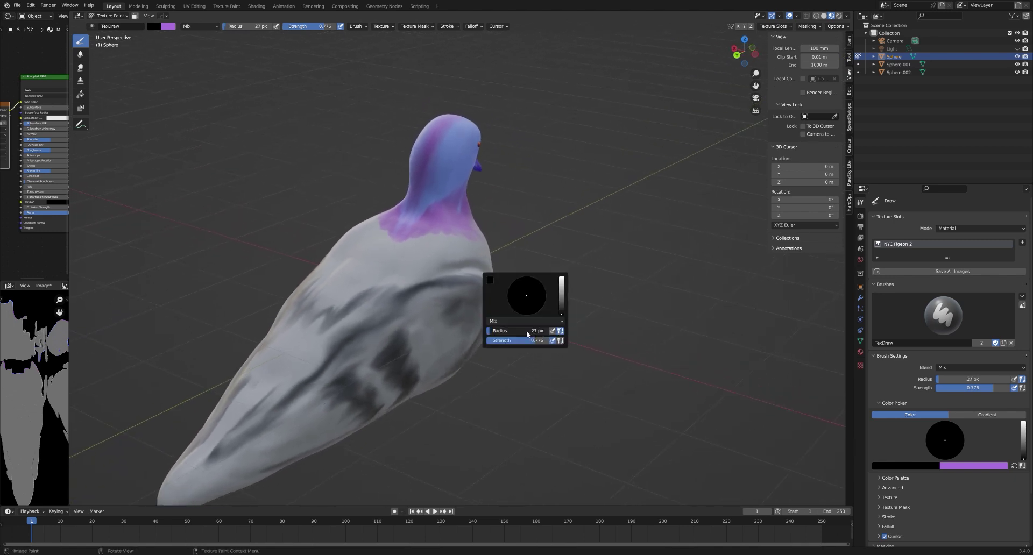
left_click_drag(528, 334, 453, 302)
left_click_drag(411, 237, 389, 259)
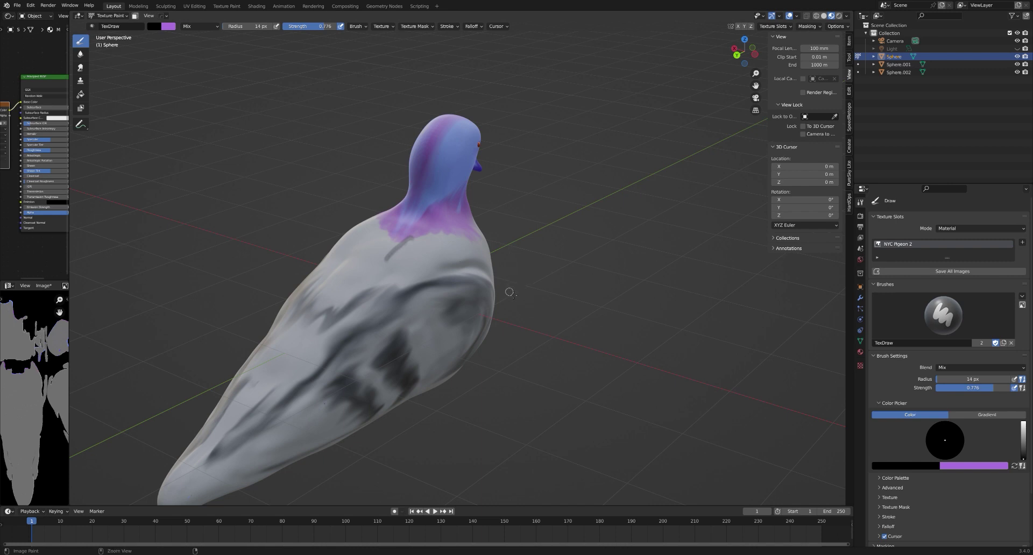
key("ctrl+z")
Pick a light purple brush colour with brightness 0.908
left_click(903, 466)
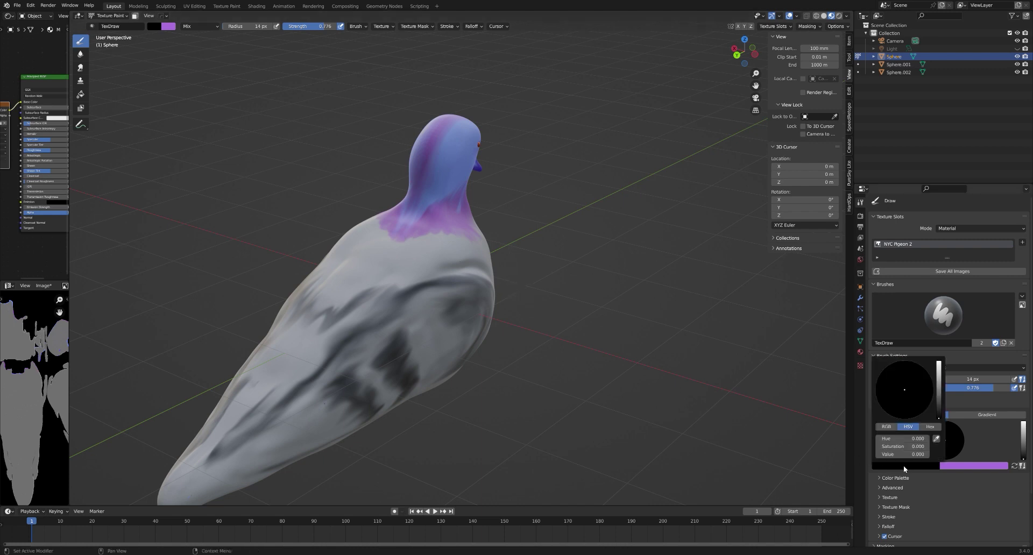
left_click(941, 366)
left_click_drag(915, 393, 917, 388)
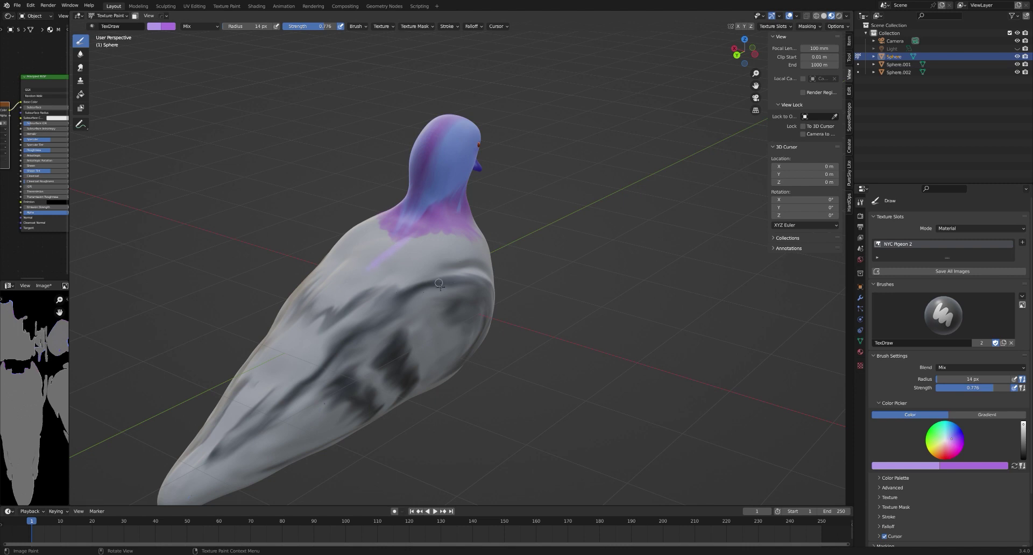
Paint light-purple strokes along the wing, the lower body and the dark back patches
mouse_move(438, 283)
left_mouse_down()
mouse_move(356, 326)
mouse_move(336, 351)
left_mouse_up()
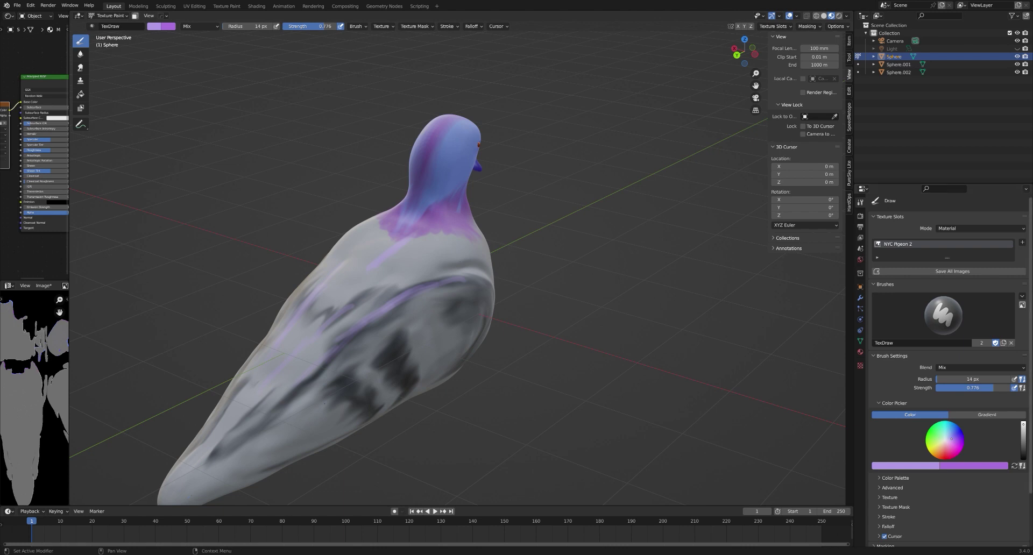
scroll(957, 518, "down", 3)
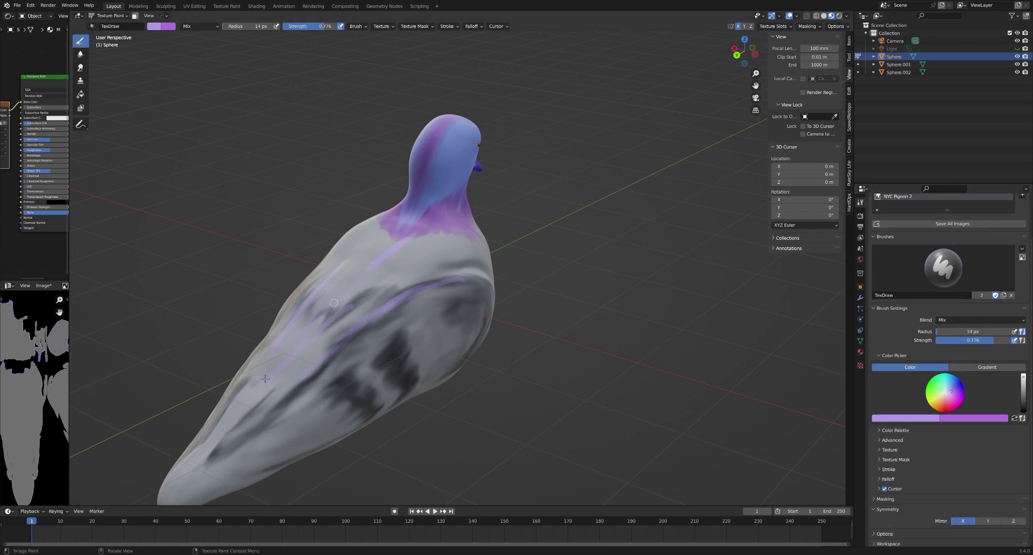
left_click_drag(253, 395, 265, 403)
left_click_drag(423, 340, 458, 301)
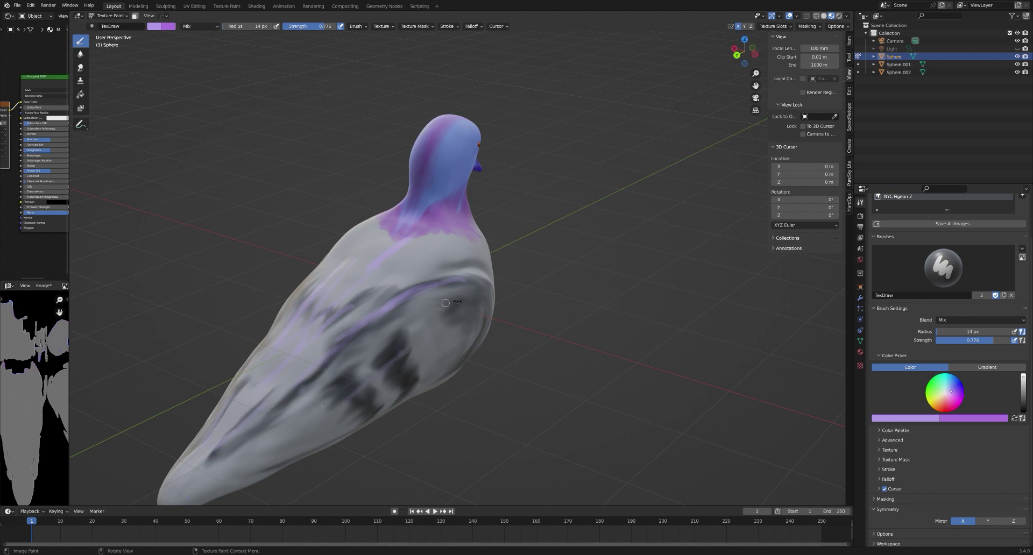
From a side view, paint light-purple strokes along the wing's dark edge and front edge
middle_click_drag(408, 306, 538, 340)
scroll(584, 352, "up", 3)
middle_click_drag(606, 366, 474, 329, "shift")
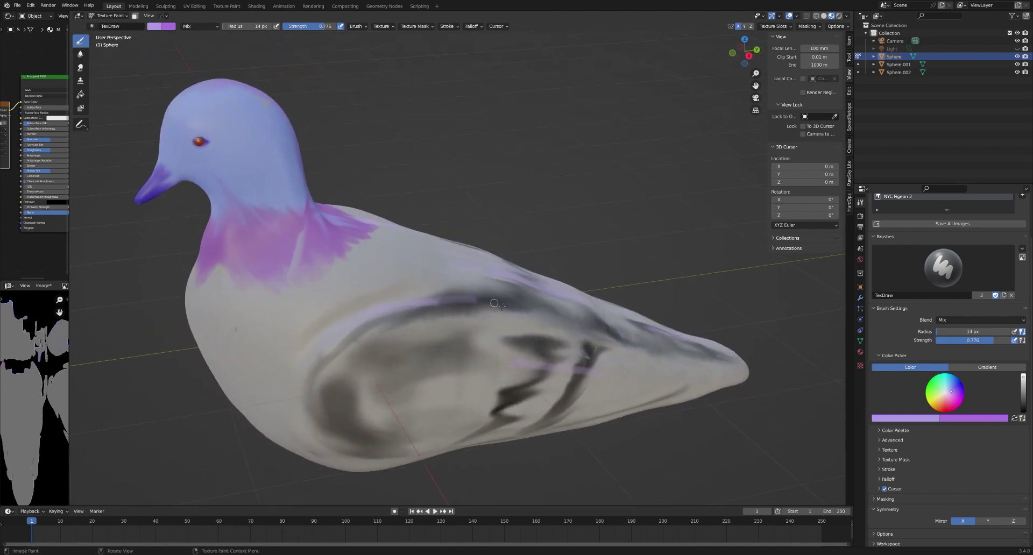
mouse_move(446, 306)
left_mouse_down()
mouse_move(527, 309)
mouse_move(593, 334)
left_mouse_up()
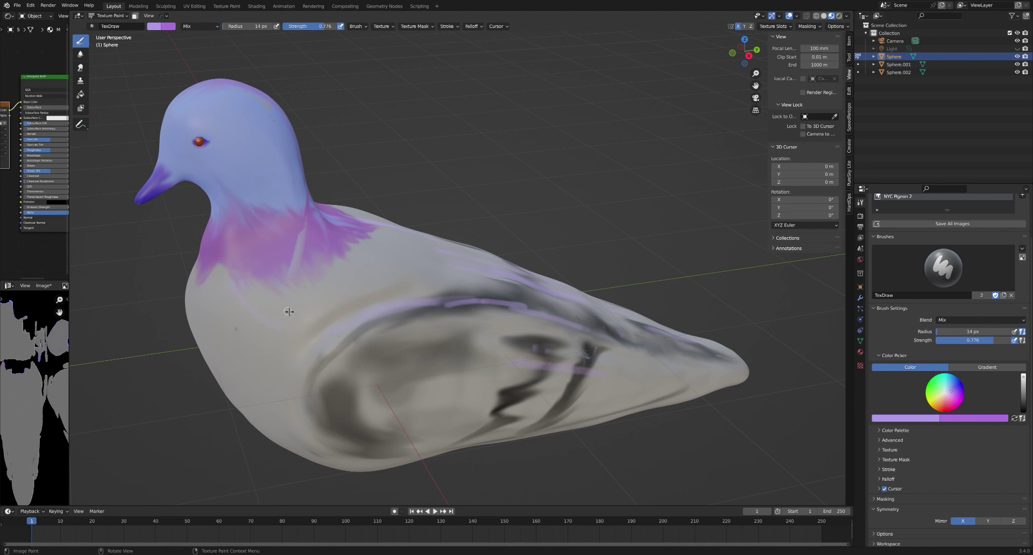
left_click_drag(322, 356, 310, 417)
Switch to front view and change the brush colour to blue
key("KP_1")
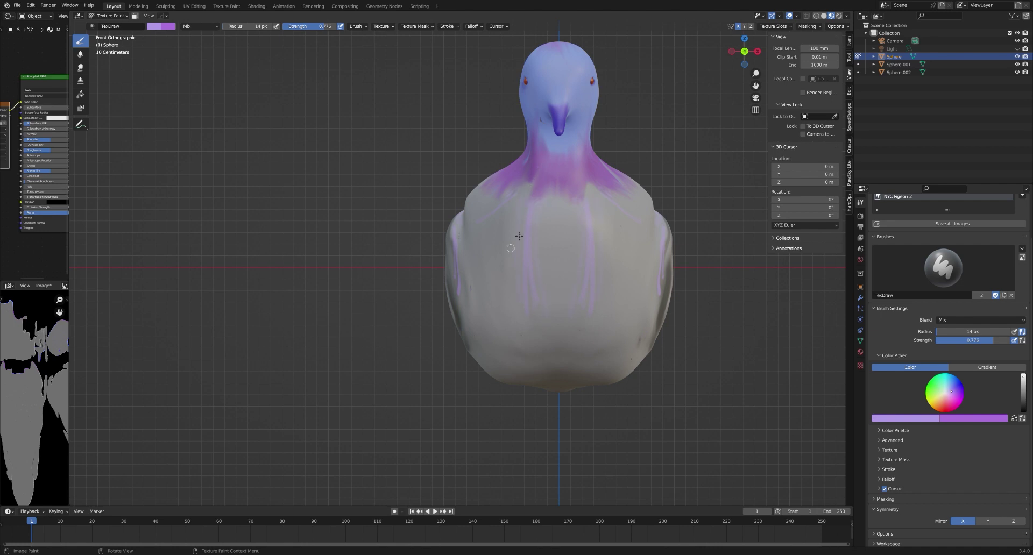
left_click(910, 419)
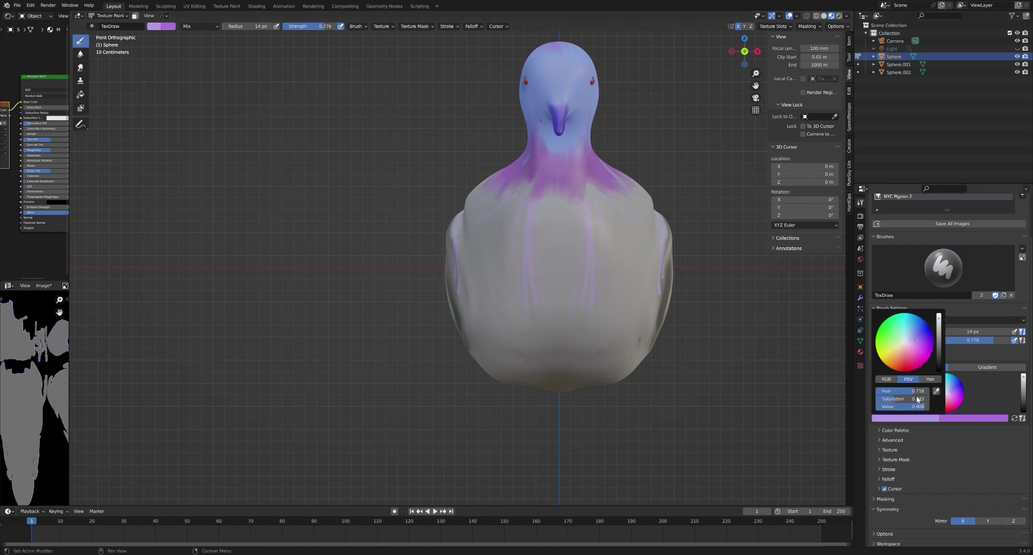
left_click(932, 328)
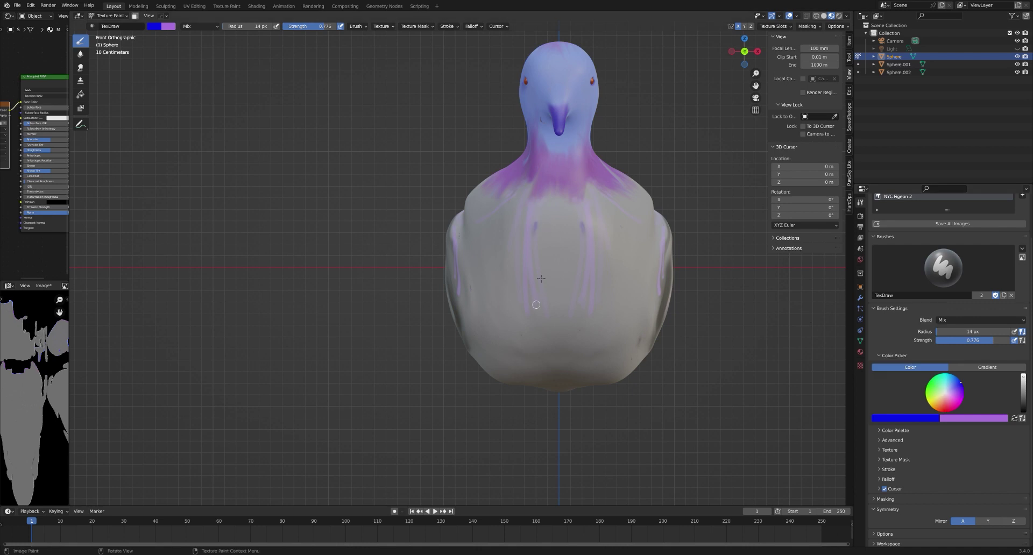
Paint mirrored blue streaks down the chest, across the shoulders and along the body's edge
left_click_drag(532, 223, 531, 309)
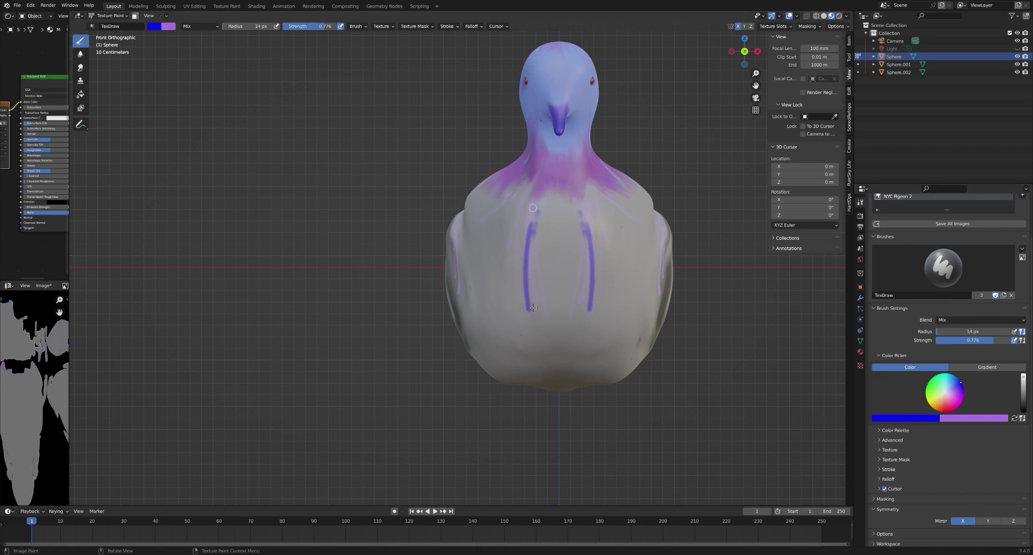
mouse_move(533, 208)
left_mouse_down()
mouse_move(530, 303)
mouse_move(519, 295)
left_mouse_up()
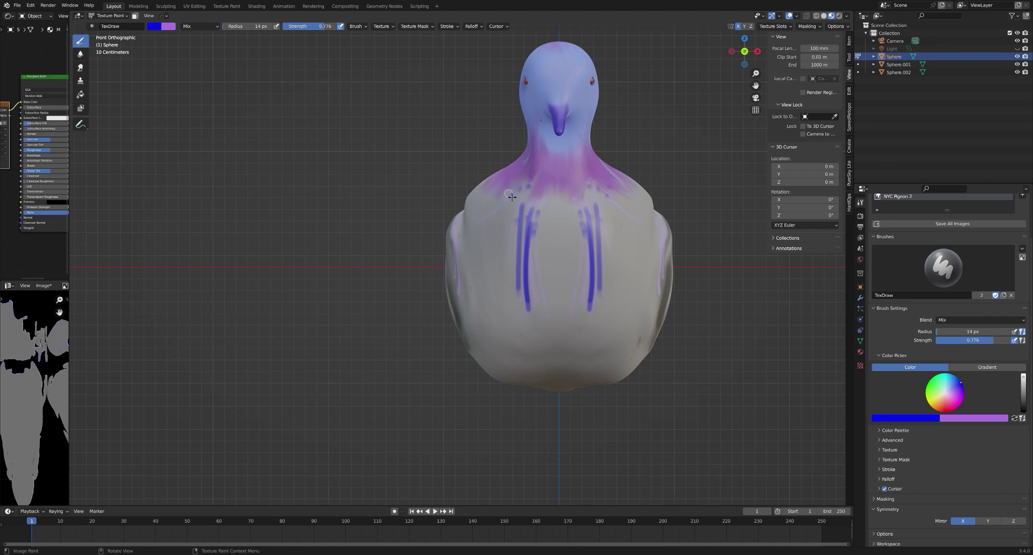
mouse_move(509, 195)
left_mouse_down()
mouse_move(485, 228)
mouse_move(500, 183)
left_mouse_up()
left_click_drag(478, 251, 499, 185)
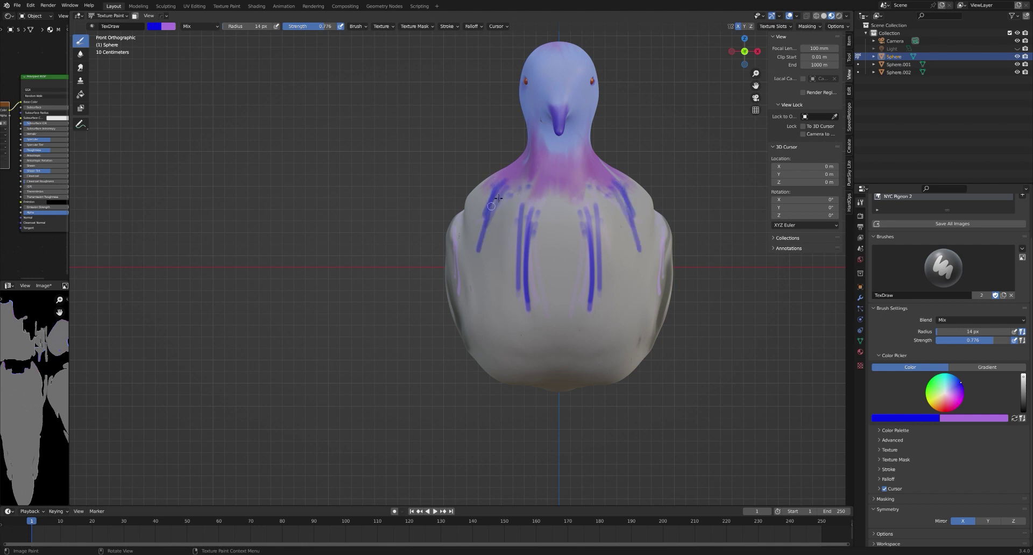
left_click_drag(495, 264, 507, 192)
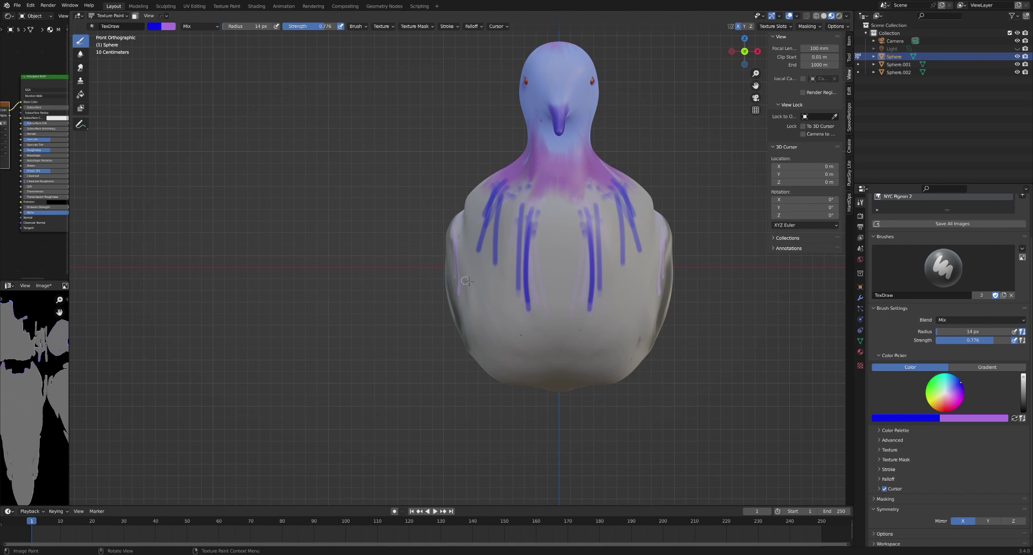
left_click_drag(463, 268, 473, 332)
left_click_drag(490, 225, 484, 284)
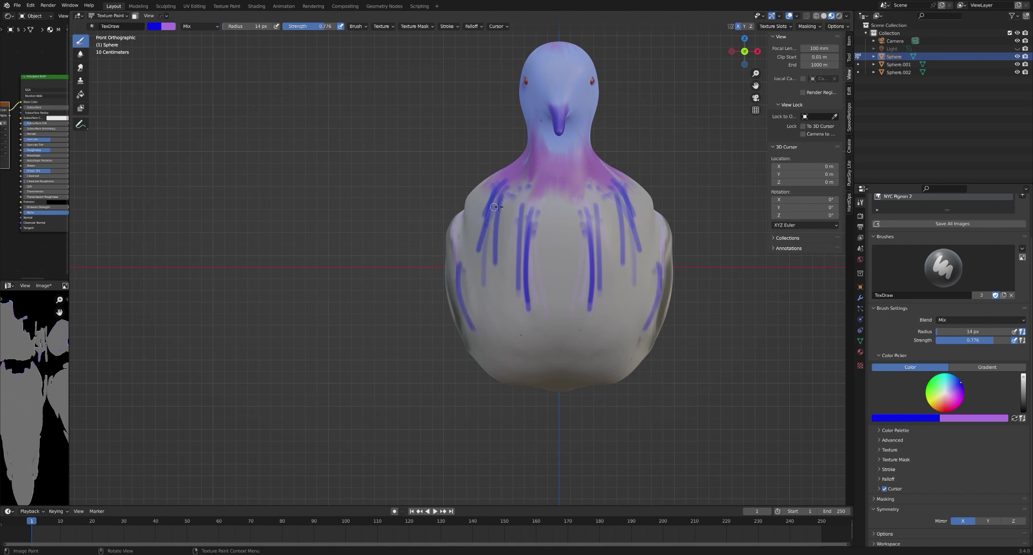
left_click_drag(500, 207, 487, 274)
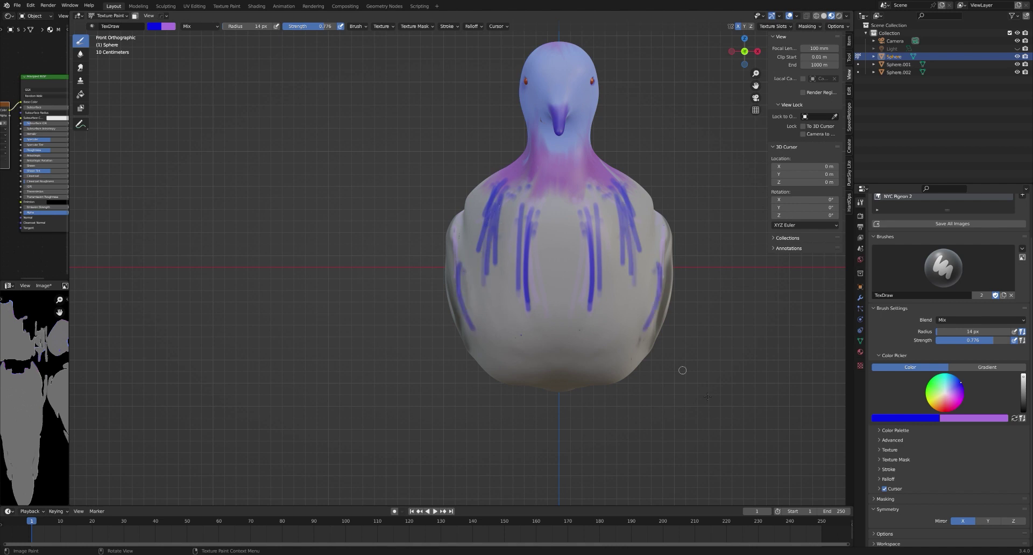
left_click(906, 418)
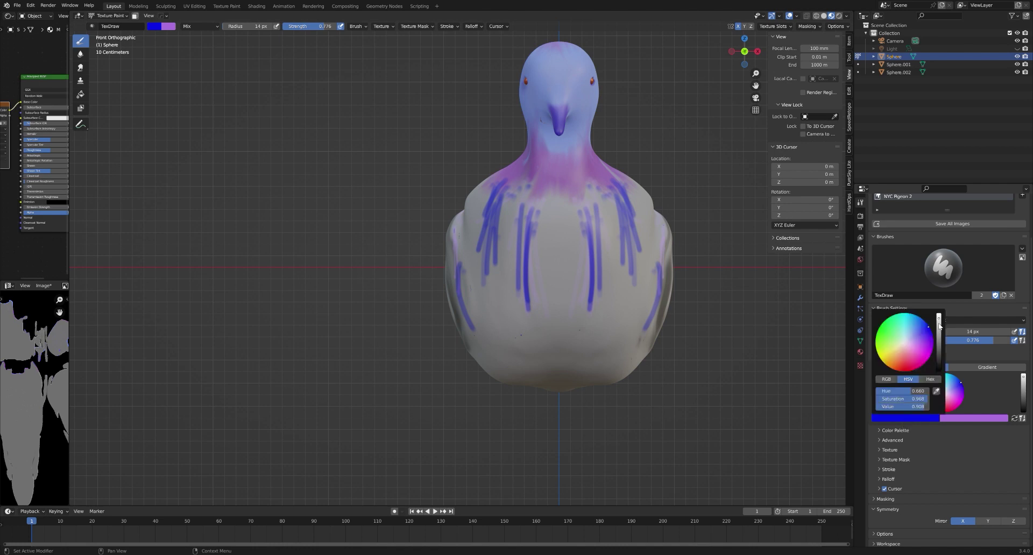
Darken the brush colour to value 0.553 and enlarge the radius to 156 px
left_click_drag(941, 316, 941, 342)
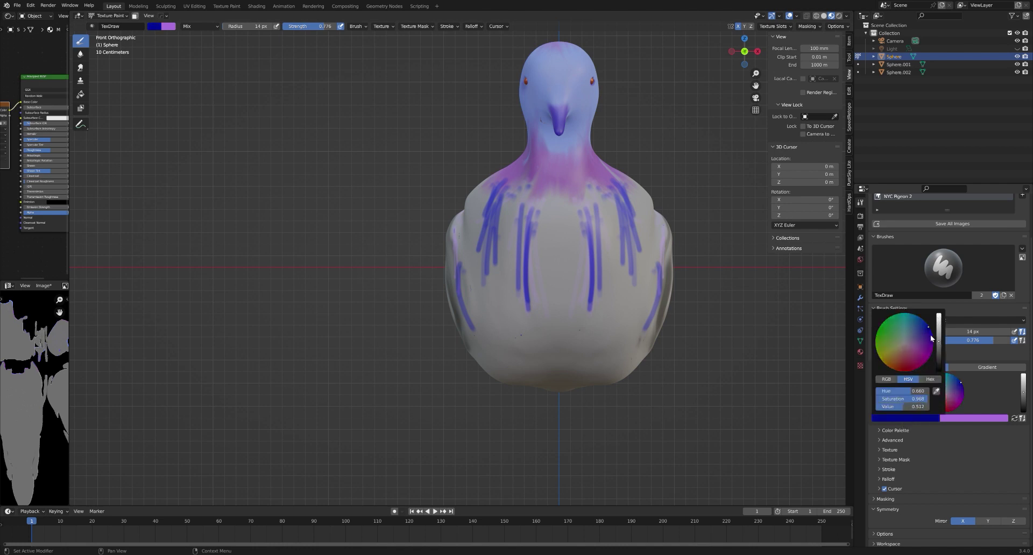
right_click(625, 320)
left_click_drag(611, 320, 645, 320)
Wash soft lavender across the chest and shoulders, undoing the dark purple dabs
left_click(542, 235)
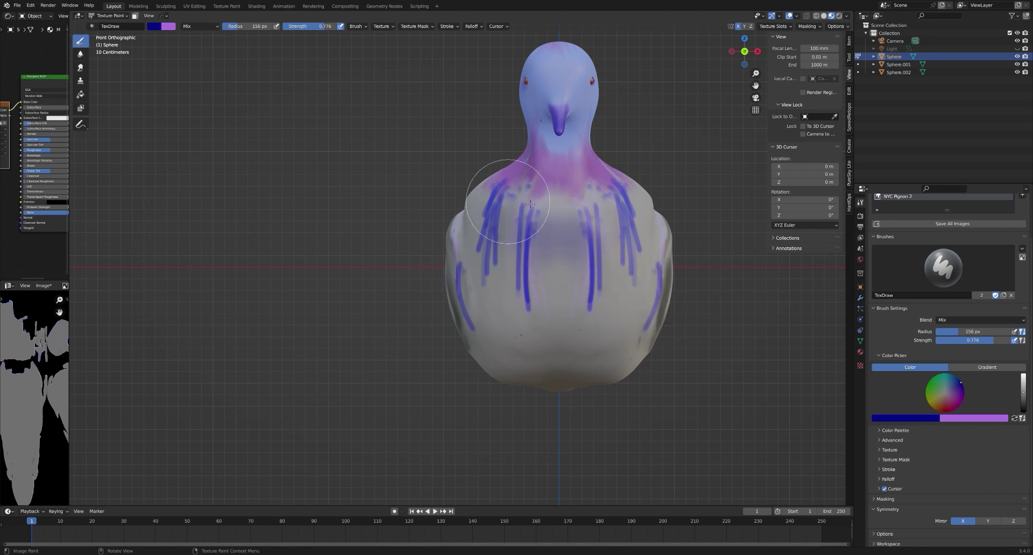
left_click_drag(512, 207, 617, 231)
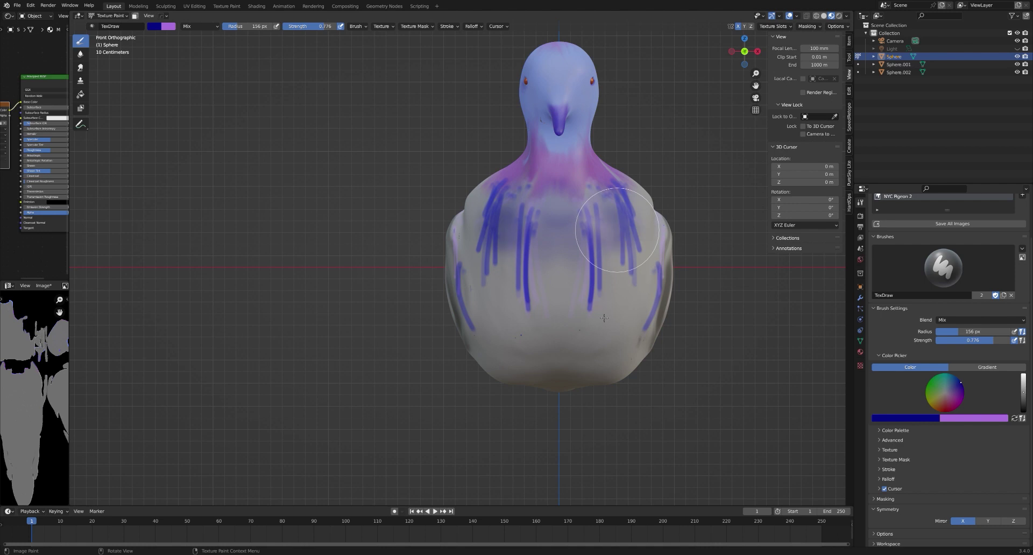
left_click(609, 292)
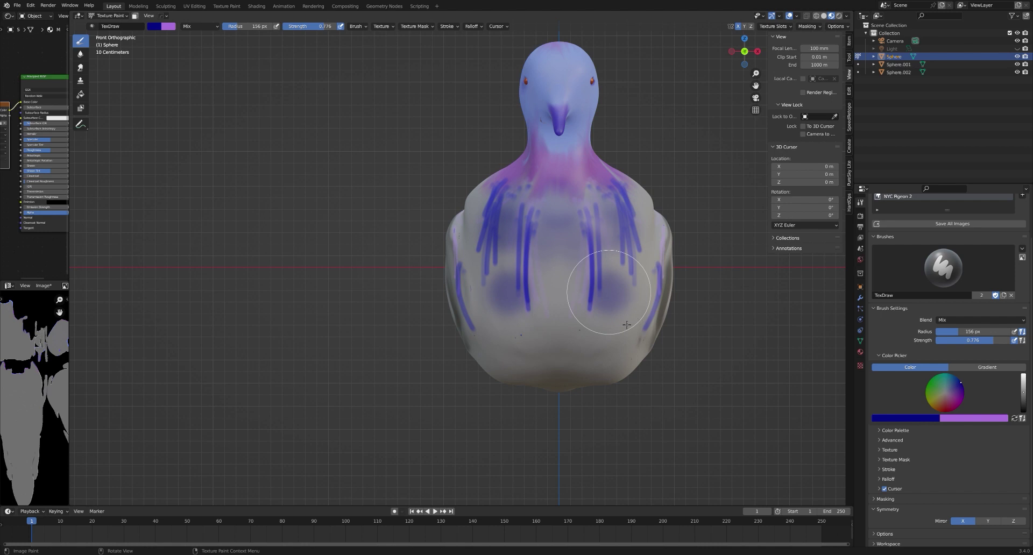
key("ctrl+z")
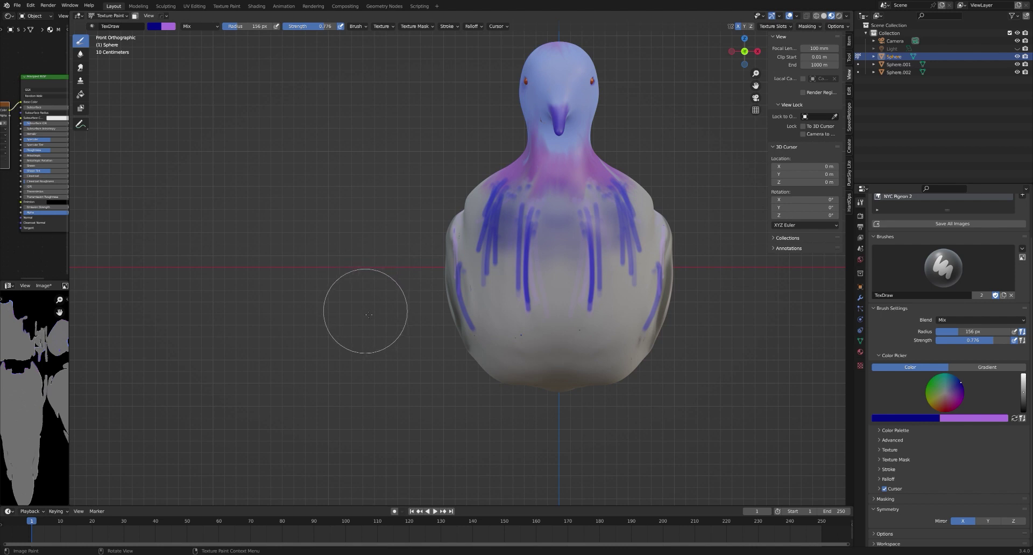
left_click(81, 95)
Switch to the Smear brush at 66 px and smear the blue chest streak downward
left_click(81, 67)
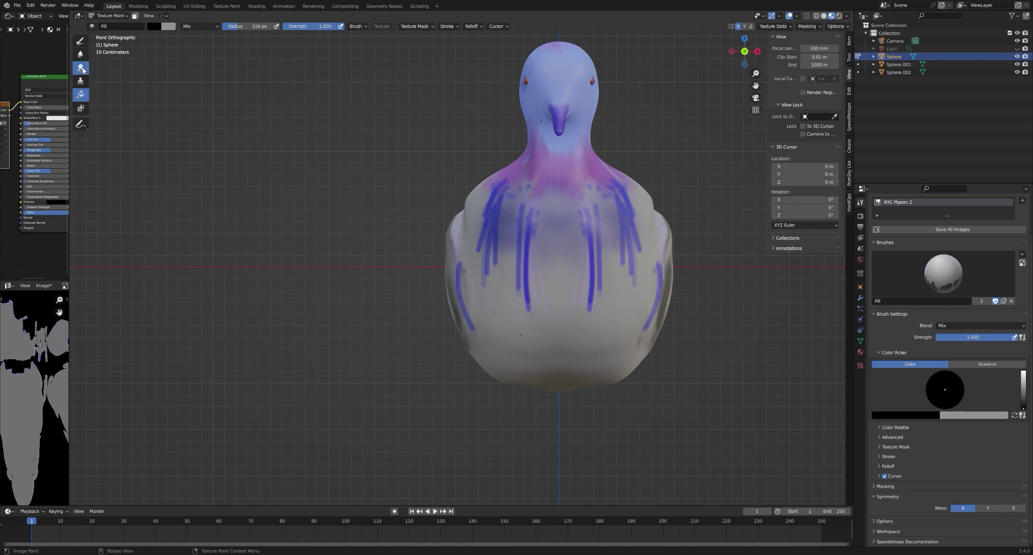
right_click(390, 311)
left_click_drag(371, 315, 353, 312)
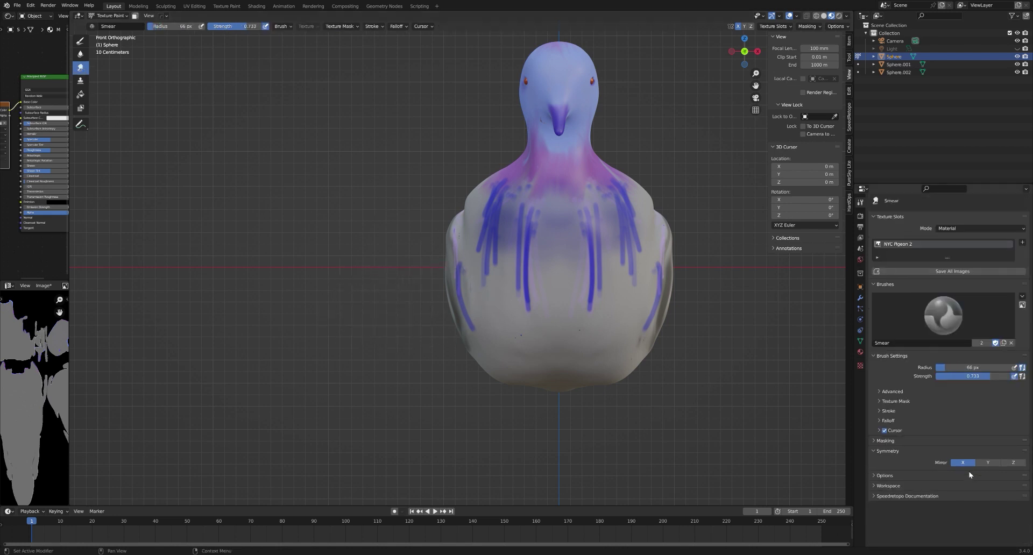
middle_click_drag(530, 377, 296, 406)
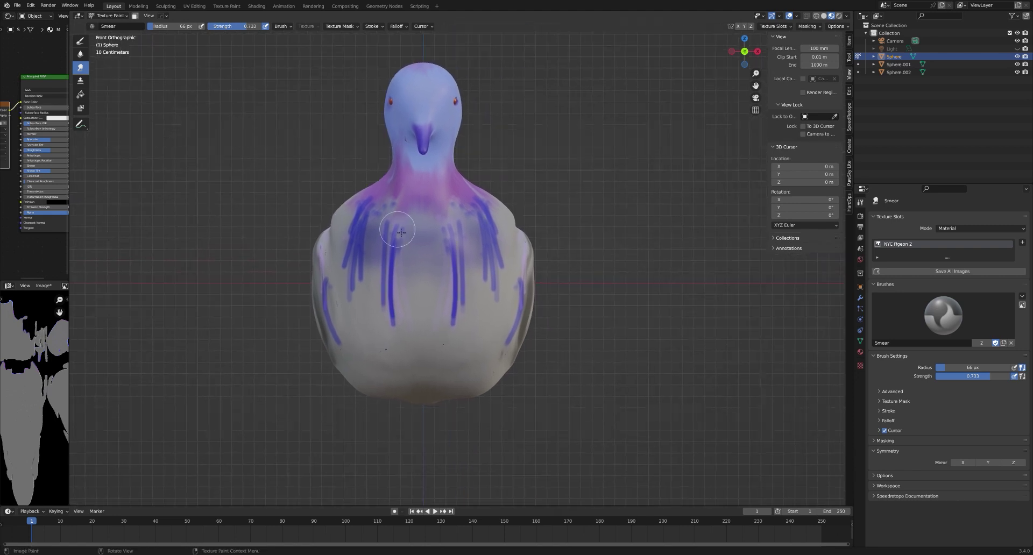
mouse_move(404, 230)
left_mouse_down()
mouse_move(399, 222)
mouse_move(385, 247)
mouse_move(381, 225)
mouse_move(401, 210)
mouse_move(412, 329)
mouse_move(388, 232)
mouse_move(377, 286)
mouse_move(369, 280)
left_mouse_up()
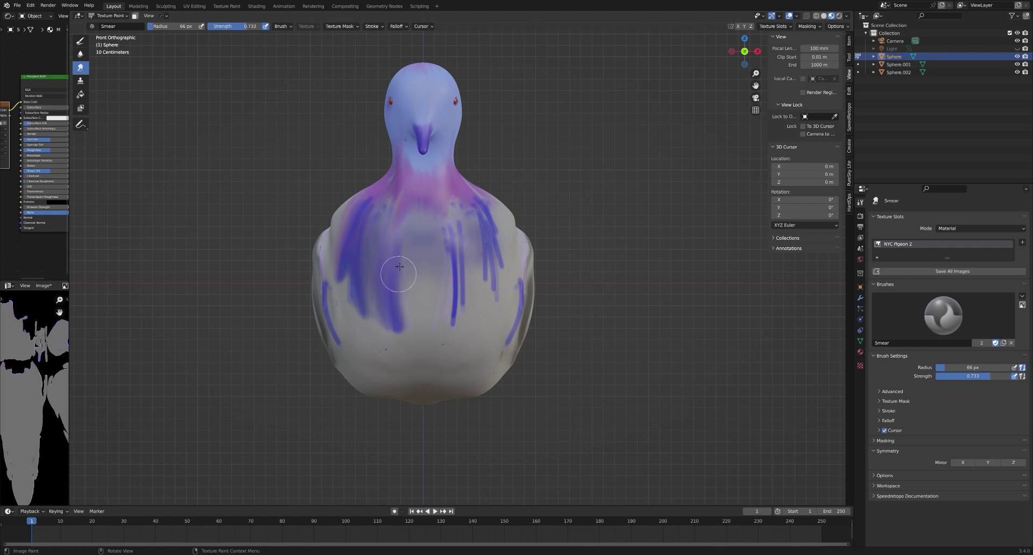
Pull the left purple chest streaks further down and soften the thin left-wing streak
left_click_drag(410, 263, 417, 328)
left_click_drag(388, 285, 385, 344)
mouse_move(360, 264)
left_mouse_down()
mouse_move(382, 363)
mouse_move(371, 359)
left_mouse_up()
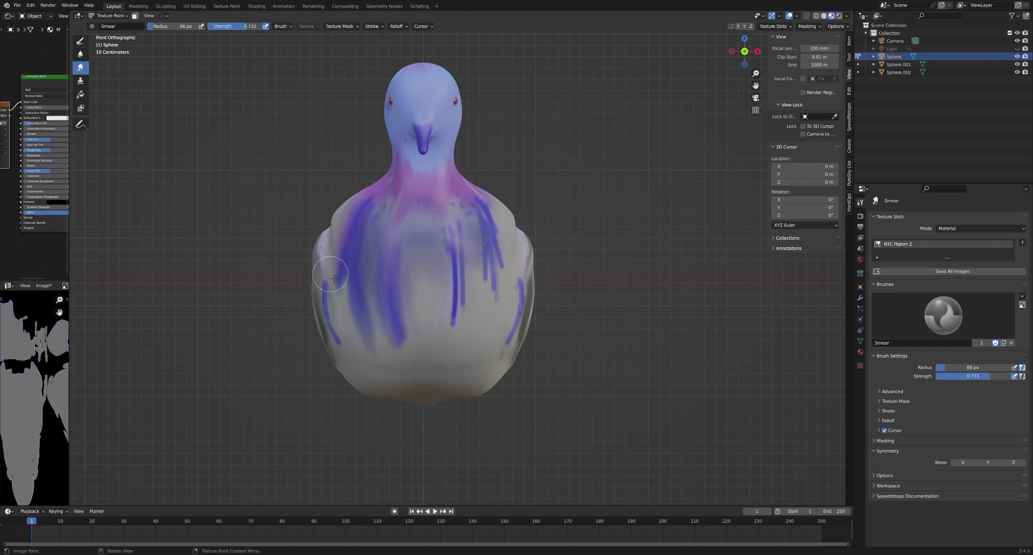
left_click_drag(323, 280, 330, 326)
mouse_move(354, 221)
left_mouse_down()
mouse_move(343, 314)
mouse_move(352, 320)
mouse_move(357, 229)
mouse_move(372, 323)
mouse_move(392, 224)
mouse_move(411, 312)
mouse_move(355, 291)
mouse_move(343, 351)
left_mouse_up()
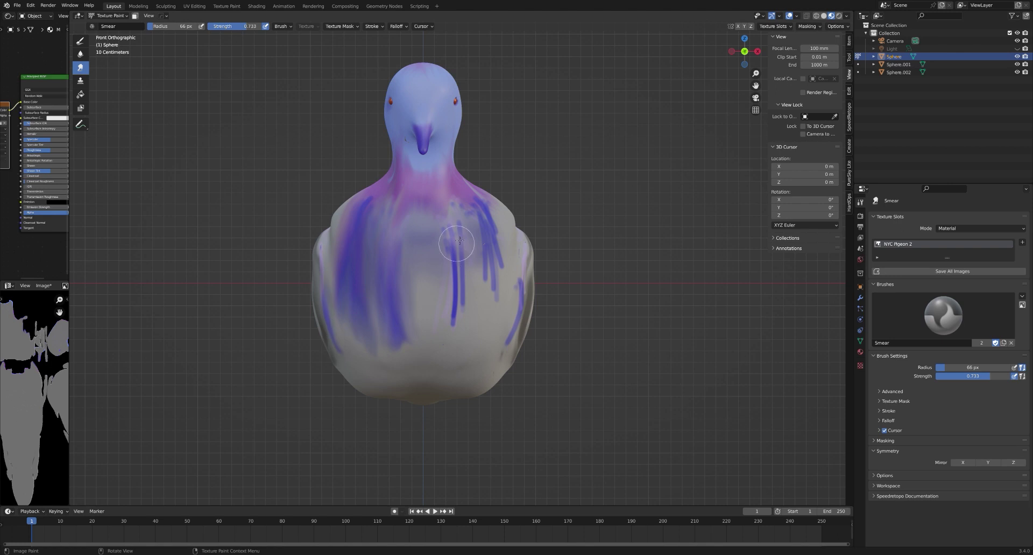
Smudge the right, central and lower chest streaks, then save Pigeon 2.blend
mouse_move(459, 241)
left_mouse_down()
mouse_move(464, 312)
mouse_move(449, 292)
mouse_move(471, 280)
mouse_move(467, 259)
mouse_move(479, 278)
mouse_move(473, 226)
mouse_move(487, 253)
mouse_move(491, 226)
mouse_move(498, 236)
mouse_move(491, 228)
mouse_move(458, 269)
mouse_move(455, 334)
mouse_move(443, 299)
left_mouse_up()
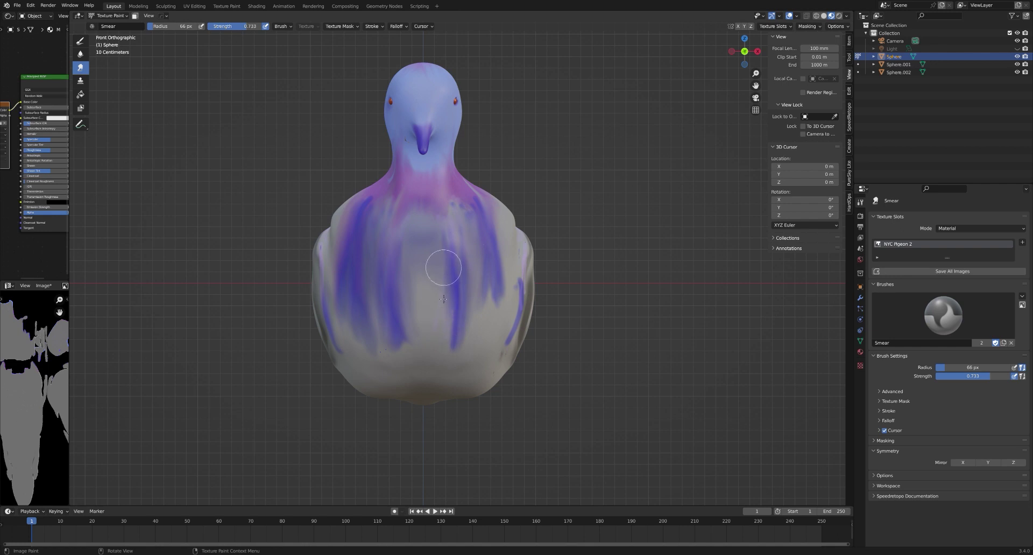
mouse_move(437, 260)
left_mouse_down()
mouse_move(417, 301)
mouse_move(419, 242)
mouse_move(413, 361)
mouse_move(356, 292)
mouse_move(369, 225)
mouse_move(361, 208)
mouse_move(362, 235)
mouse_move(347, 226)
mouse_move(344, 237)
mouse_move(359, 235)
left_mouse_up()
mouse_move(428, 280)
left_mouse_down()
mouse_move(403, 273)
mouse_move(442, 357)
mouse_move(466, 328)
left_mouse_up()
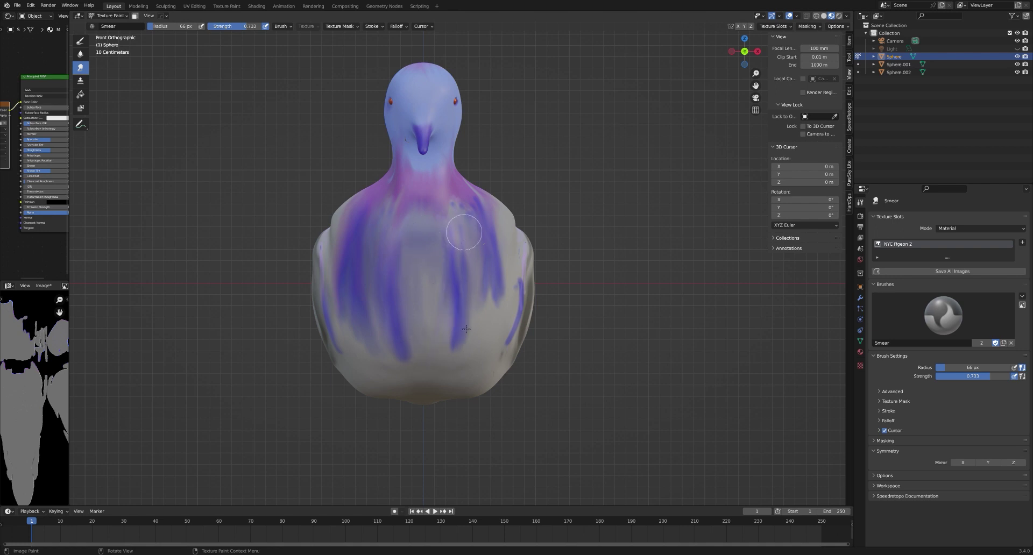
mouse_move(478, 364)
left_mouse_down()
mouse_move(504, 235)
mouse_move(472, 282)
mouse_move(464, 344)
mouse_move(473, 253)
mouse_move(441, 345)
mouse_move(413, 378)
left_mouse_up()
mouse_move(404, 341)
left_mouse_down()
mouse_move(419, 303)
mouse_move(396, 293)
mouse_move(405, 278)
mouse_move(432, 371)
mouse_move(354, 372)
mouse_move(366, 395)
left_mouse_up()
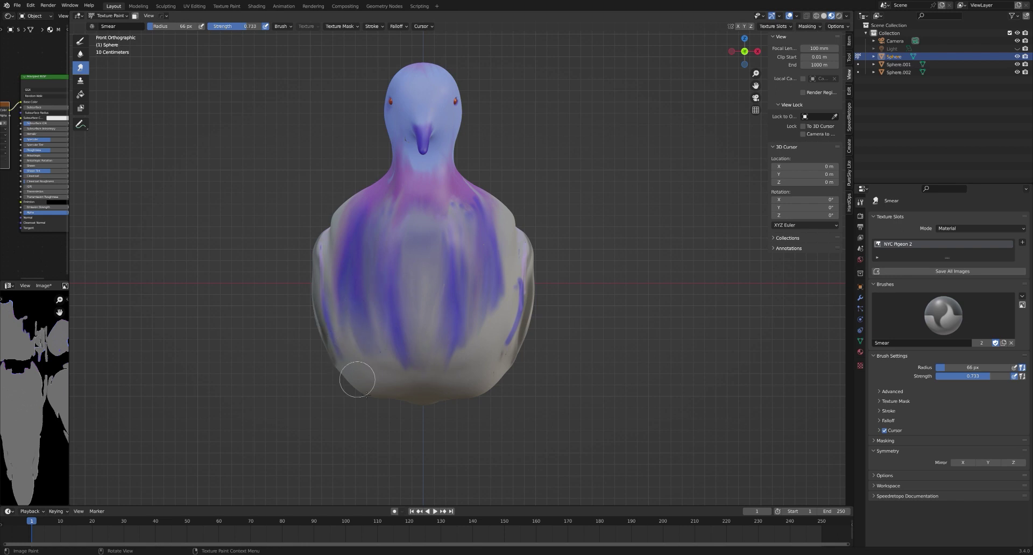
left_click_drag(327, 329, 327, 322)
key("ctrl+s")
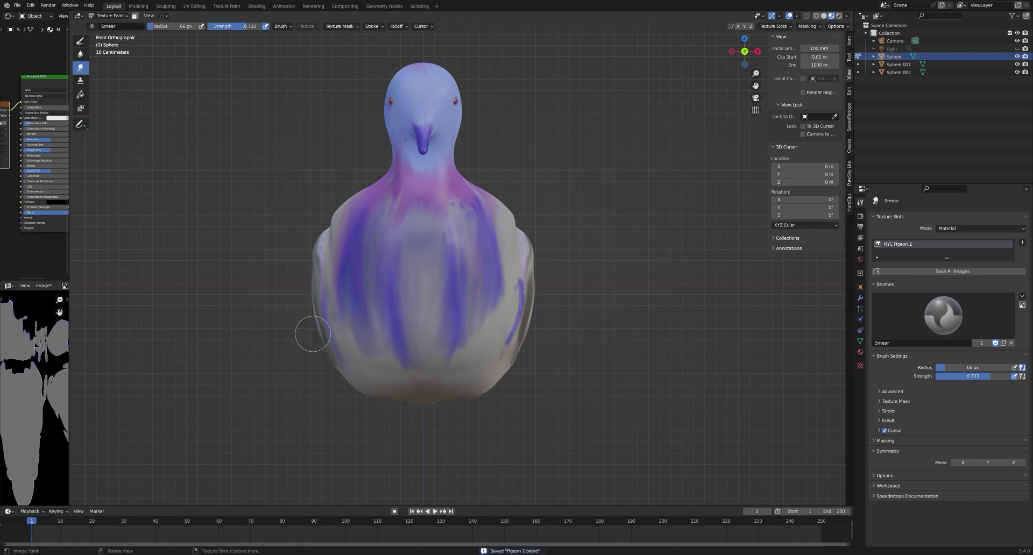
left_click(43, 286)
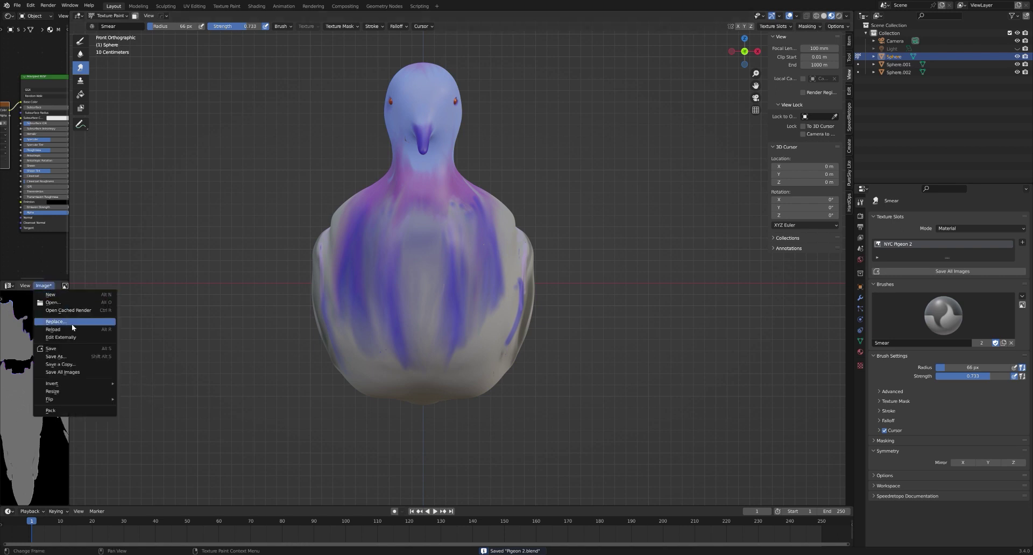
Save NYC Pigeon 2.jpg, then blend the purple on the side, upper and lower chest
left_click(78, 353)
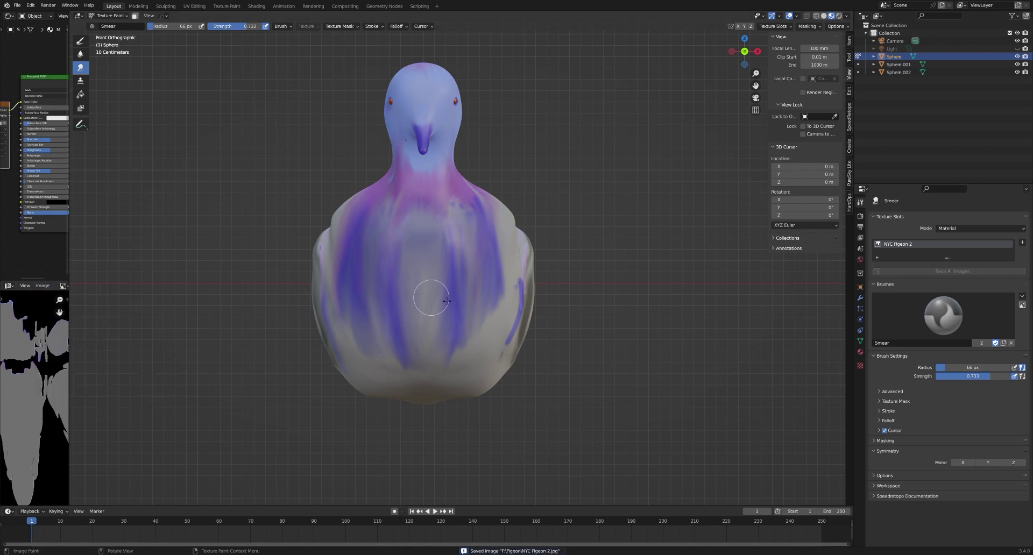
mouse_move(509, 335)
left_mouse_down()
mouse_move(521, 284)
mouse_move(501, 376)
mouse_move(510, 292)
left_mouse_up()
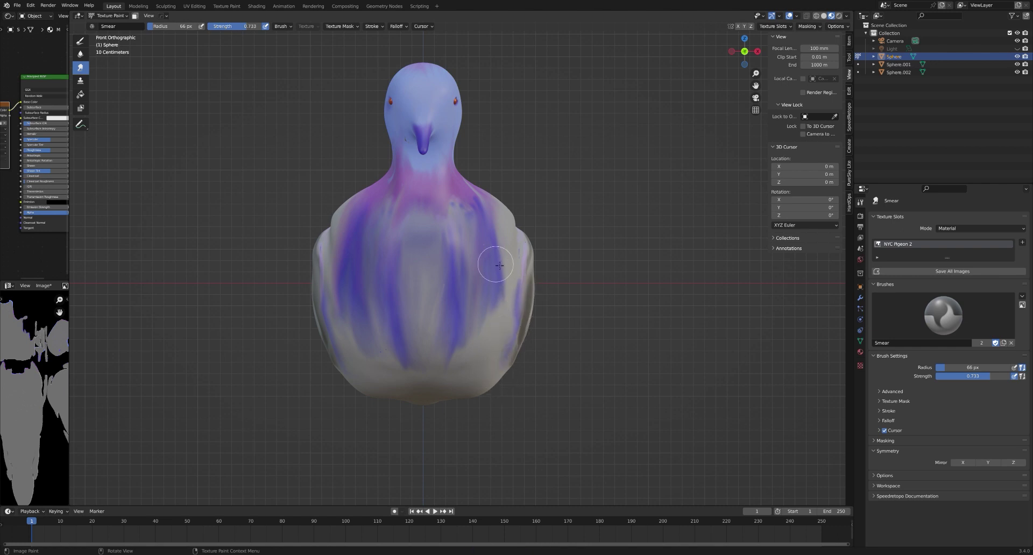
mouse_move(497, 238)
left_mouse_down()
mouse_move(481, 203)
mouse_move(474, 277)
left_mouse_up()
left_click_drag(439, 216, 467, 264)
mouse_move(396, 217)
left_mouse_down()
mouse_move(384, 308)
mouse_move(373, 265)
mouse_move(400, 300)
mouse_move(444, 289)
mouse_move(447, 279)
mouse_move(396, 270)
mouse_move(415, 245)
mouse_move(450, 244)
mouse_move(462, 266)
mouse_move(441, 282)
mouse_move(457, 301)
mouse_move(434, 362)
left_mouse_up()
mouse_move(435, 322)
left_mouse_down()
mouse_move(403, 281)
mouse_move(427, 341)
mouse_move(427, 311)
mouse_move(437, 304)
mouse_move(453, 315)
mouse_move(499, 209)
mouse_move(510, 263)
left_mouse_up()
Soften purple down the right side and left edge, extending it beside the wing
left_click_drag(506, 208, 513, 261)
left_click_drag(489, 212, 523, 293)
left_click_drag(507, 309, 517, 326)
left_click_drag(518, 246, 521, 268)
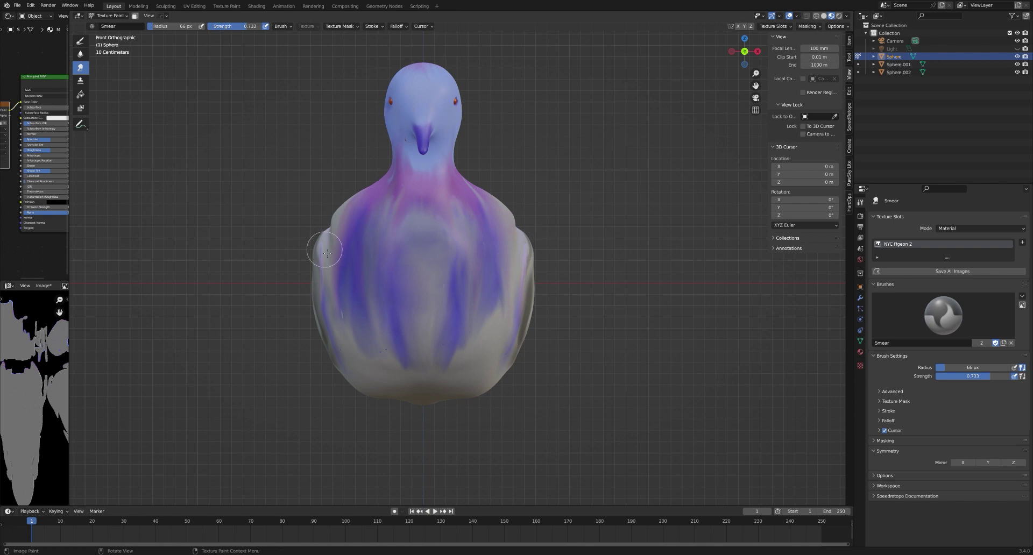
mouse_move(327, 253)
left_mouse_down()
mouse_move(337, 311)
mouse_move(313, 318)
mouse_move(341, 362)
mouse_move(336, 273)
left_mouse_up()
middle_click_drag(526, 265, 356, 288)
mouse_move(353, 285)
left_mouse_down()
mouse_move(365, 325)
mouse_move(418, 334)
mouse_move(409, 291)
mouse_move(439, 330)
mouse_move(457, 321)
mouse_move(420, 248)
mouse_move(486, 276)
left_mouse_up()
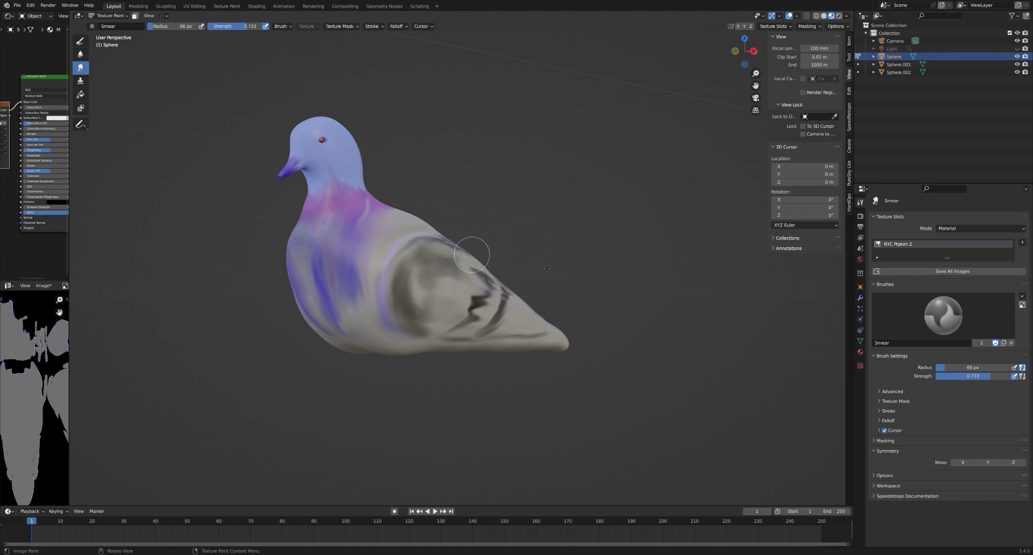
In a zoomed right side view, smear the dark wing bars down and back
key("KP_3")
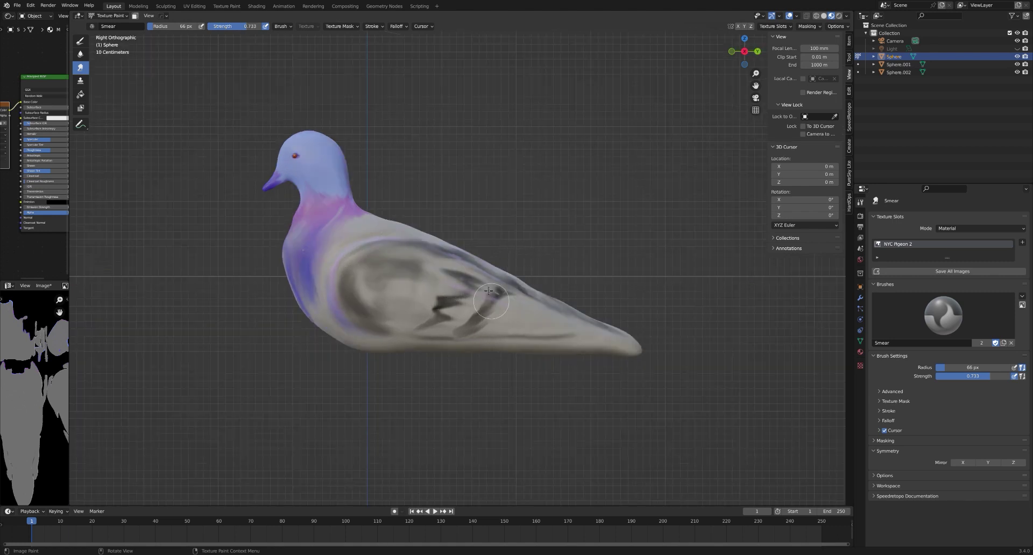
scroll(490, 302, "up", 2)
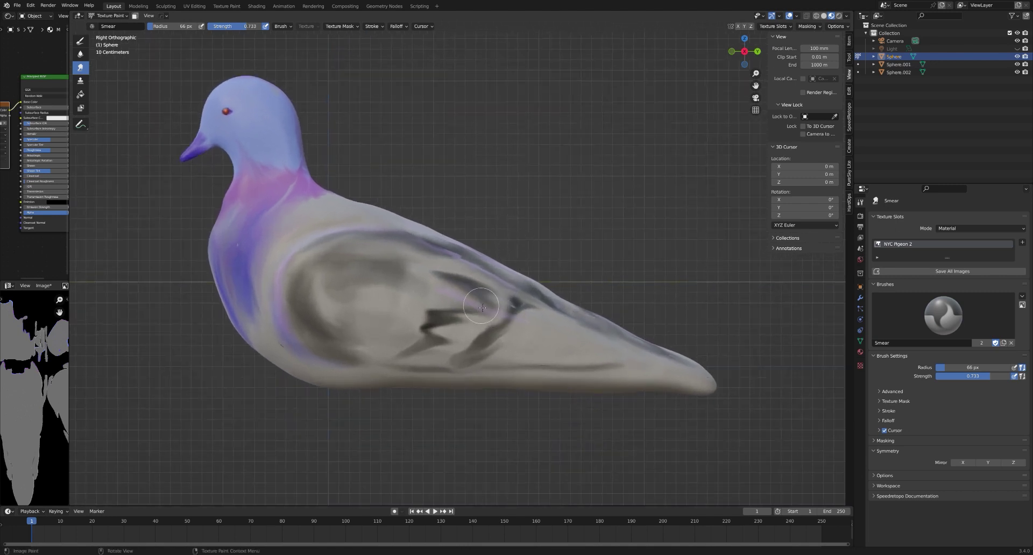
mouse_move(456, 295)
left_mouse_down()
mouse_move(492, 321)
mouse_move(525, 317)
mouse_move(463, 307)
mouse_move(447, 314)
mouse_move(508, 322)
left_mouse_up()
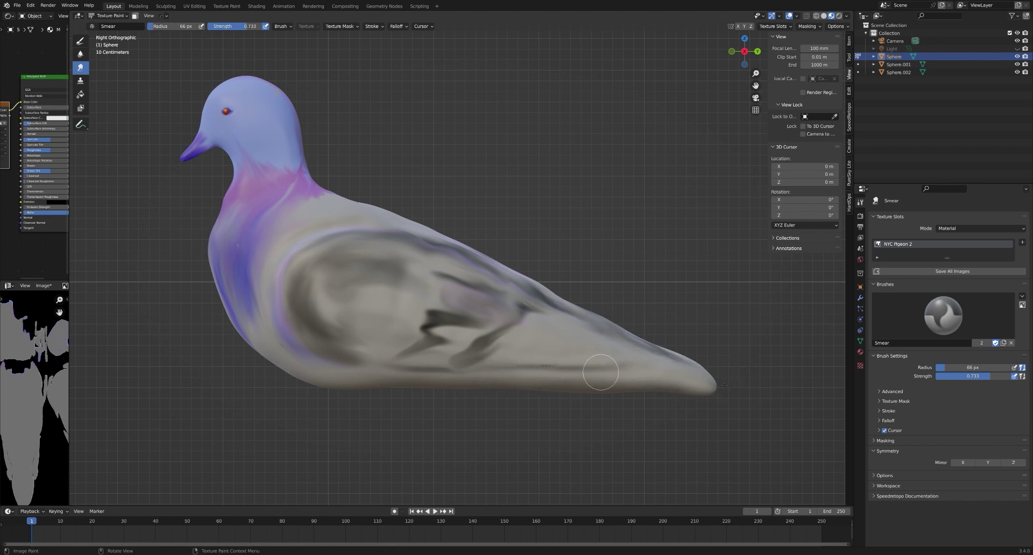
middle_click_drag(764, 366, 453, 315)
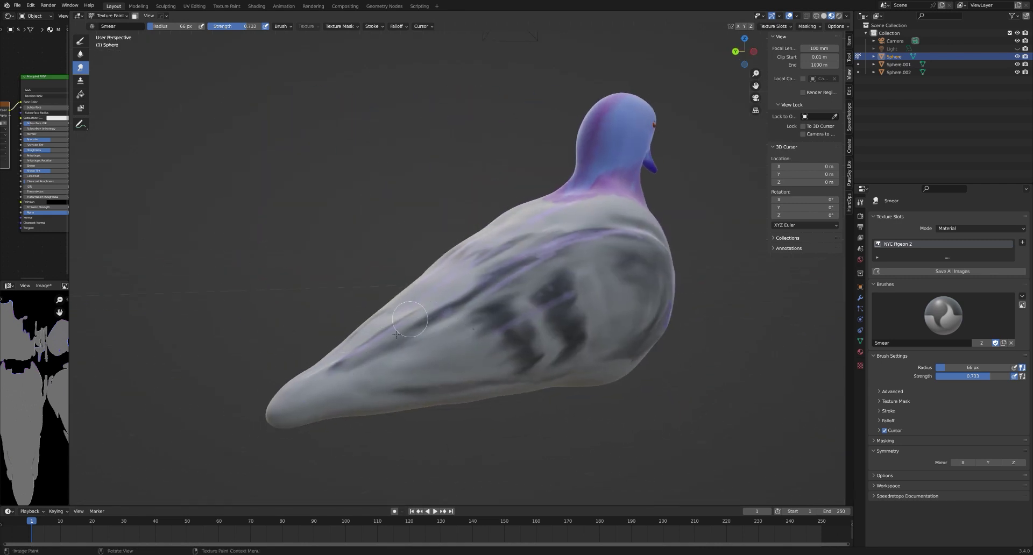
Smear the tail streak, the back streaks, the neck colours and the purple wing streak
left_click_drag(396, 334, 338, 366)
mouse_move(440, 311)
left_mouse_down()
mouse_move(572, 246)
mouse_move(388, 348)
mouse_move(638, 237)
mouse_move(544, 267)
left_mouse_up()
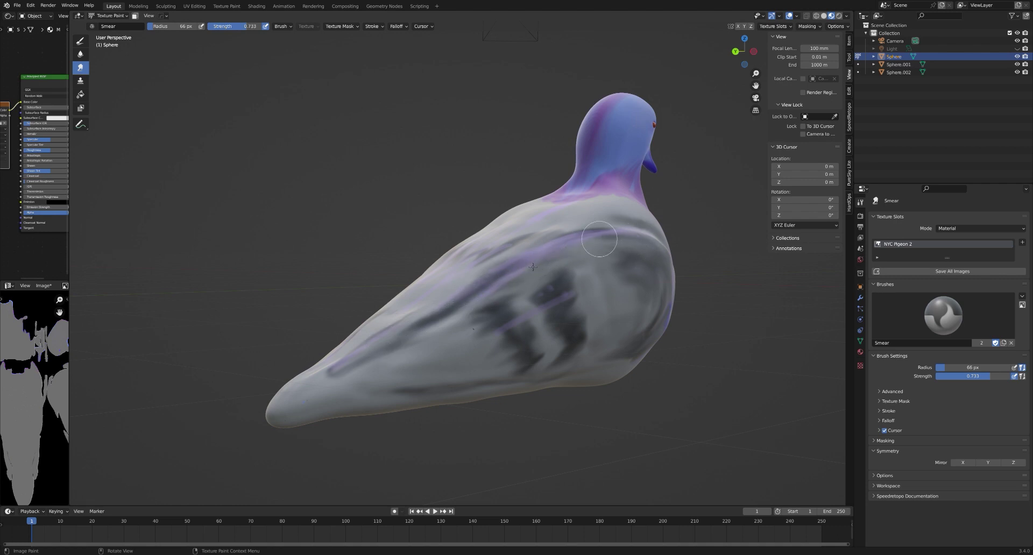
middle_click_drag(705, 283, 613, 291)
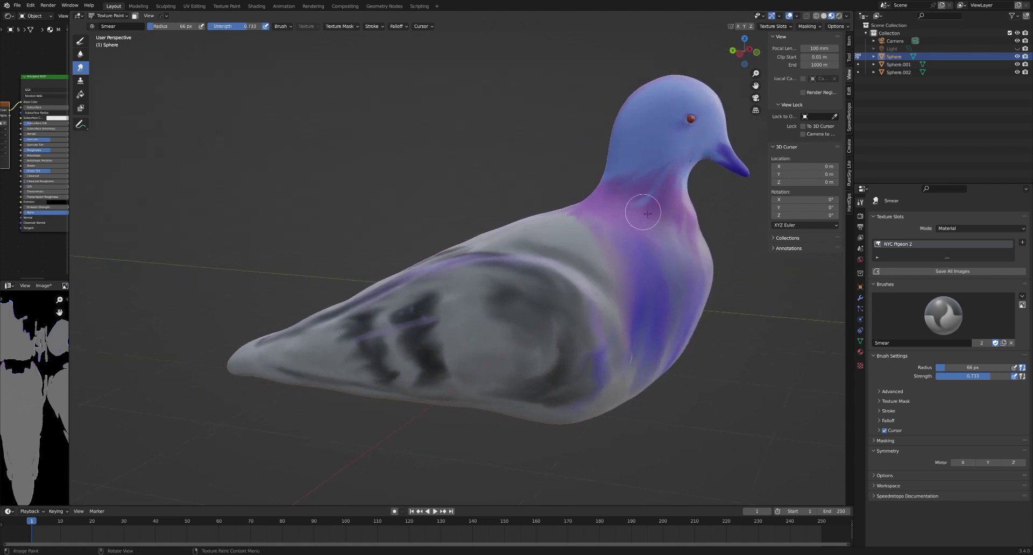
mouse_move(648, 214)
left_mouse_down()
mouse_move(563, 218)
mouse_move(511, 235)
left_mouse_up()
mouse_move(439, 339)
left_mouse_down()
mouse_move(353, 335)
mouse_move(398, 315)
mouse_move(437, 364)
mouse_move(404, 318)
mouse_move(336, 334)
mouse_move(340, 309)
mouse_move(432, 309)
left_mouse_up()
From a higher view, smear the back texture near the shoulder into soft streaks
scroll(428, 306, "down", 2)
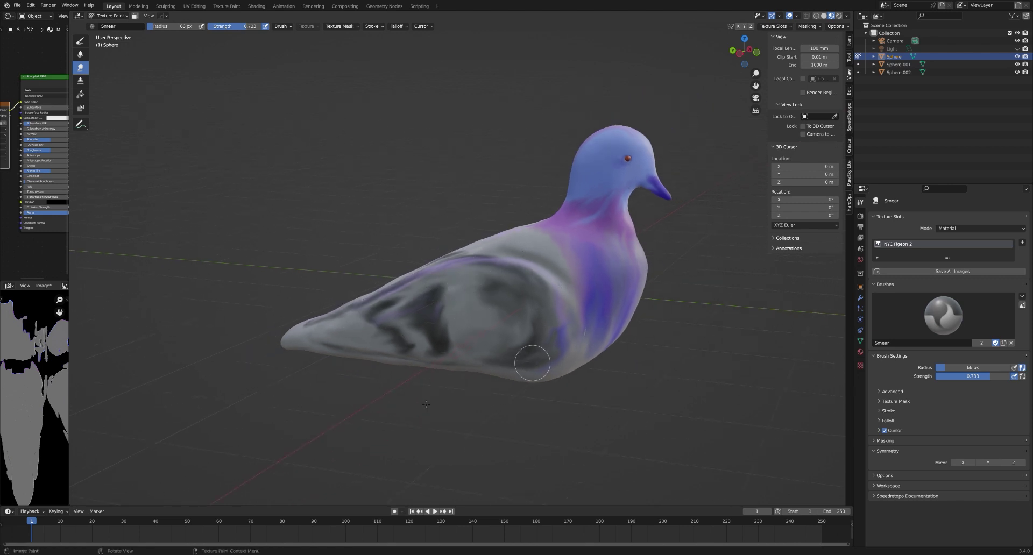
middle_click_drag(397, 420, 452, 452)
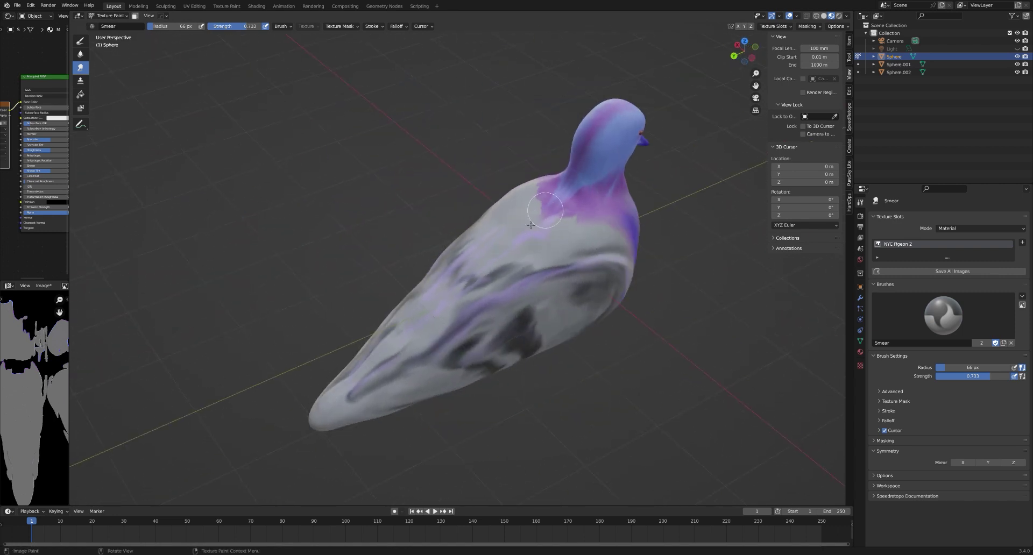
mouse_move(531, 235)
left_mouse_down()
mouse_move(517, 243)
mouse_move(543, 236)
left_mouse_up()
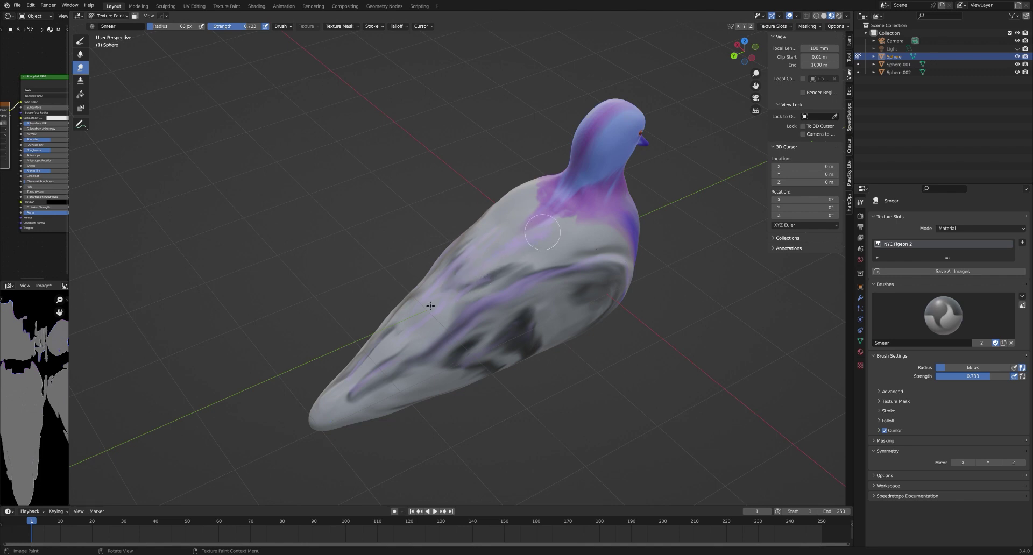
mouse_move(509, 251)
left_mouse_down()
mouse_move(500, 255)
mouse_move(546, 242)
mouse_move(527, 224)
left_mouse_up()
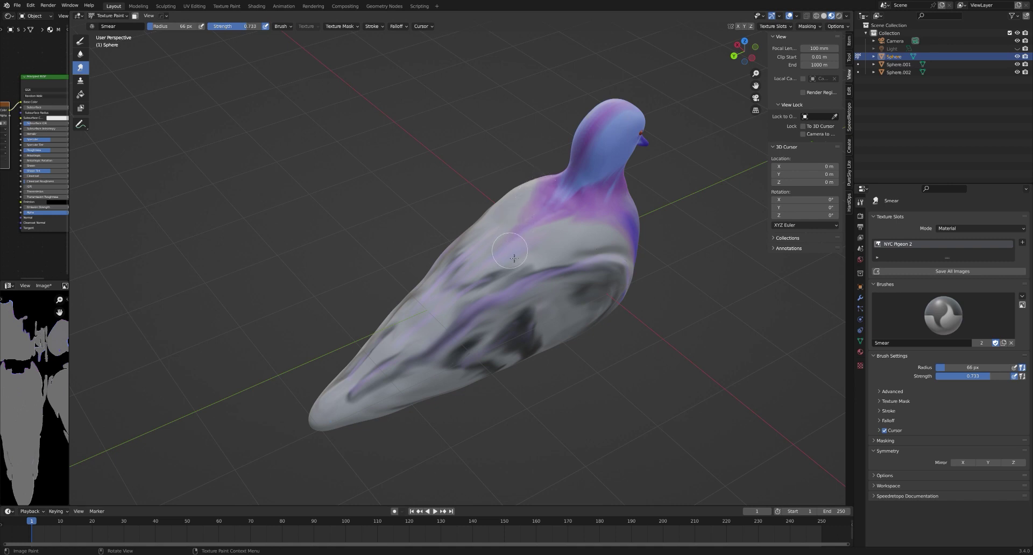
left_click_drag(359, 280, 532, 278, "alt")
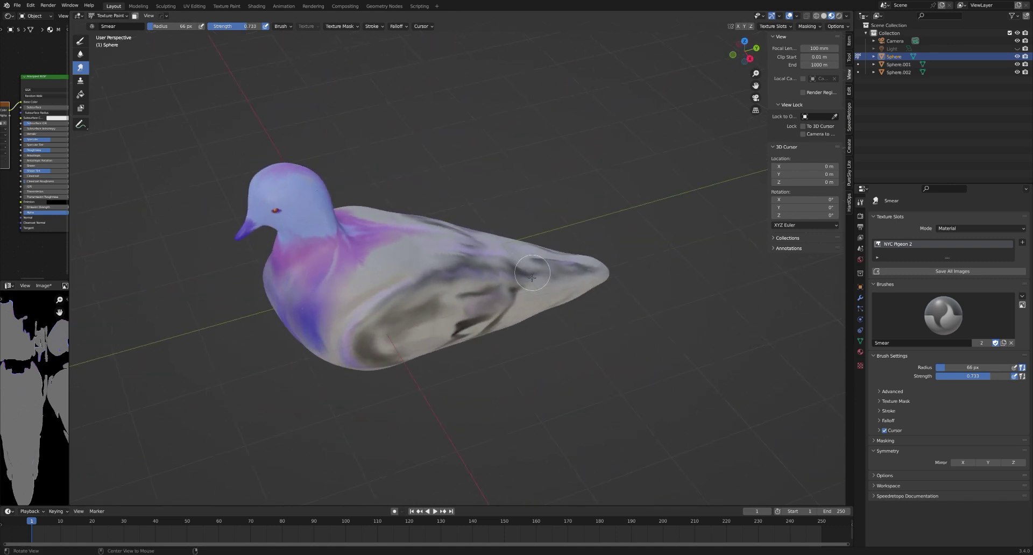
Smear the dark body streak toward the tail tip and blend the lower-body streaks
scroll(517, 275, "up", 4)
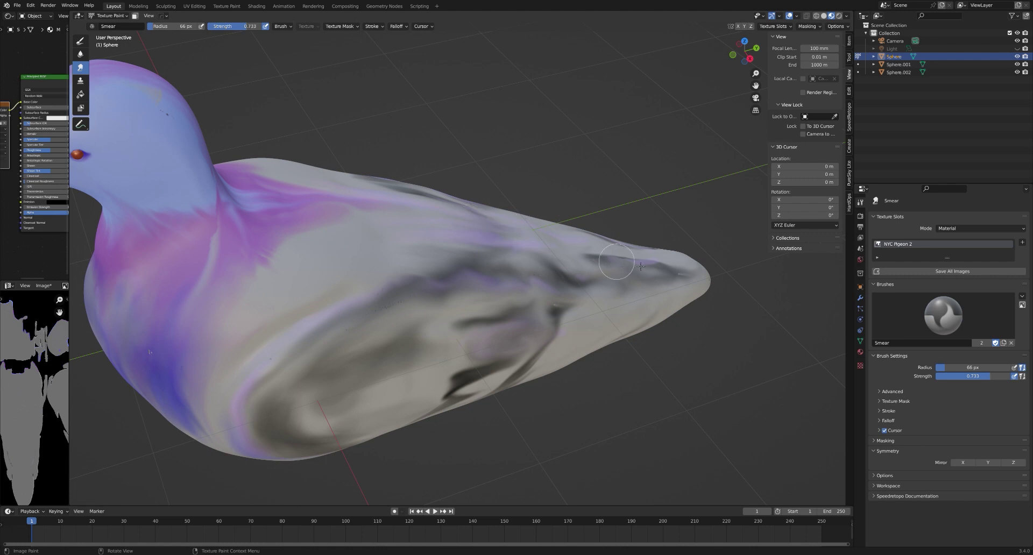
left_click_drag(641, 266, 683, 273)
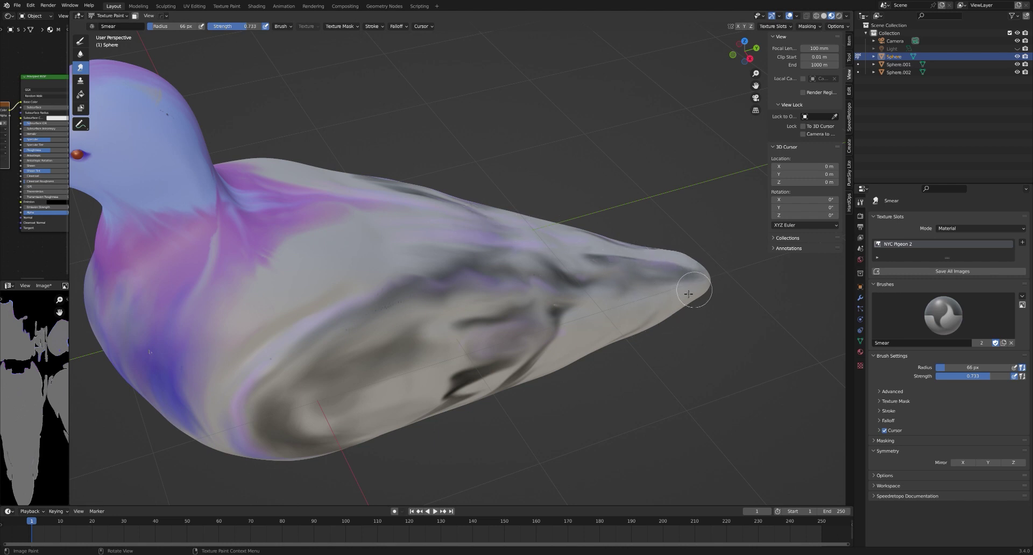
left_click_drag(559, 308, 589, 306)
mouse_move(302, 330)
left_mouse_down()
mouse_move(172, 339)
mouse_move(152, 360)
mouse_move(332, 343)
mouse_move(271, 363)
mouse_move(272, 340)
mouse_move(150, 350)
mouse_move(277, 369)
mouse_move(308, 342)
mouse_move(514, 310)
mouse_move(528, 339)
mouse_move(357, 294)
mouse_move(401, 307)
mouse_move(467, 301)
mouse_move(413, 294)
left_mouse_up()
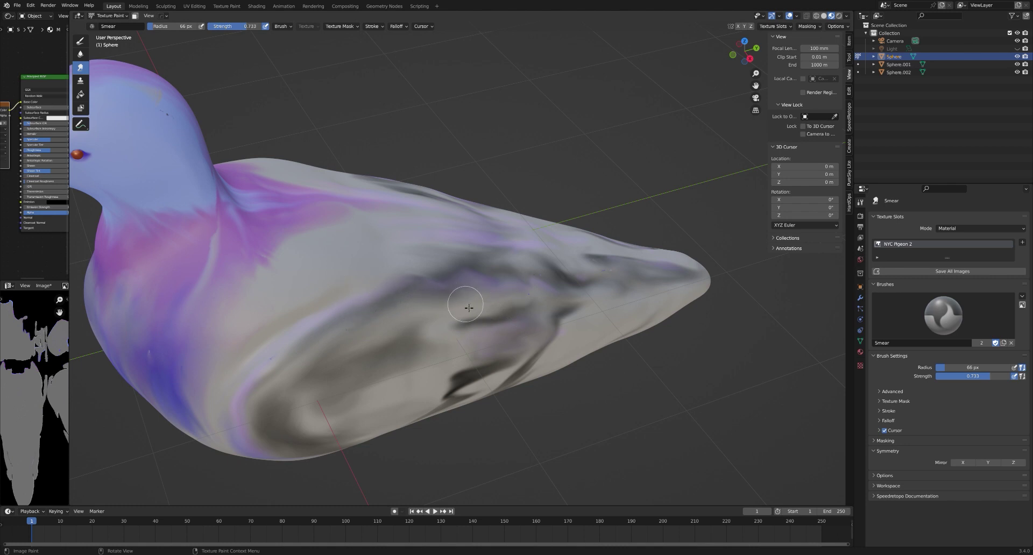
Blend away the patch on the back of the head and smooth the tail markings
middle_click_drag(473, 284, 242, 162)
mouse_move(190, 110)
left_mouse_down()
mouse_move(205, 117)
mouse_move(179, 106)
mouse_move(186, 117)
left_mouse_up()
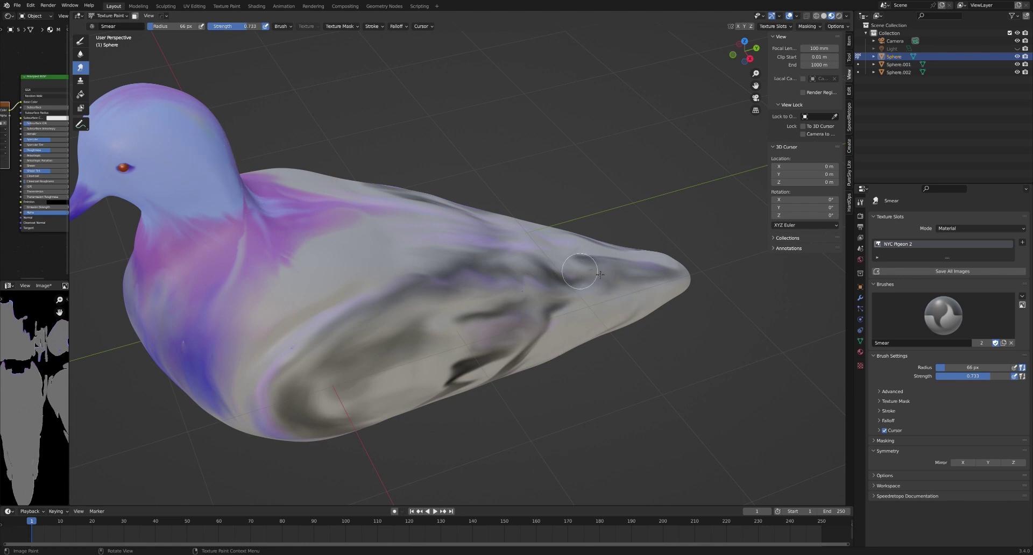
left_click_drag(580, 273, 708, 284)
mouse_move(703, 299)
middle_mouse_down()
mouse_move(697, 328)
mouse_move(638, 311)
mouse_move(775, 400)
middle_mouse_up()
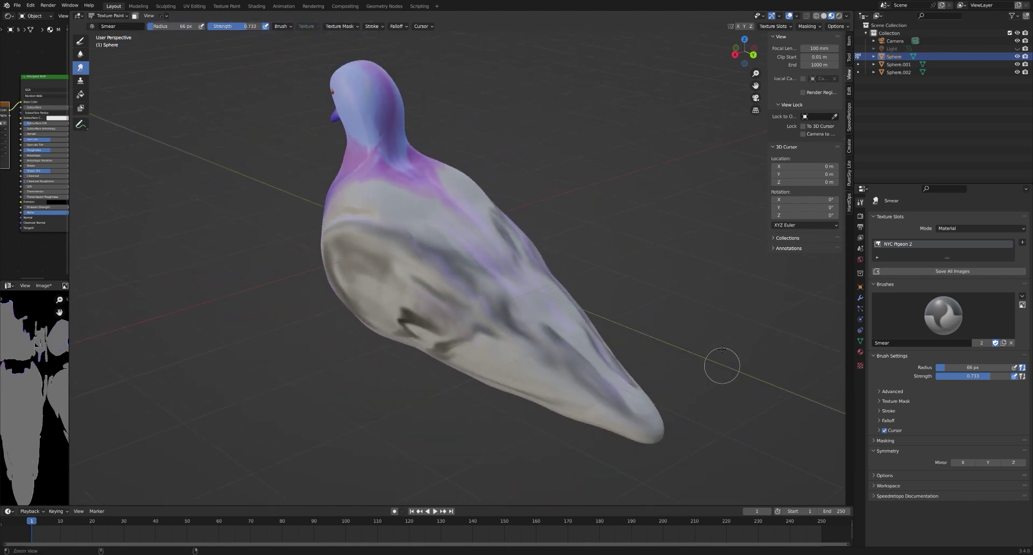
mouse_move(721, 365)
middle_mouse_down("ctrl")
mouse_move(717, 383)
mouse_move(668, 384)
mouse_move(721, 300)
middle_mouse_up("ctrl")
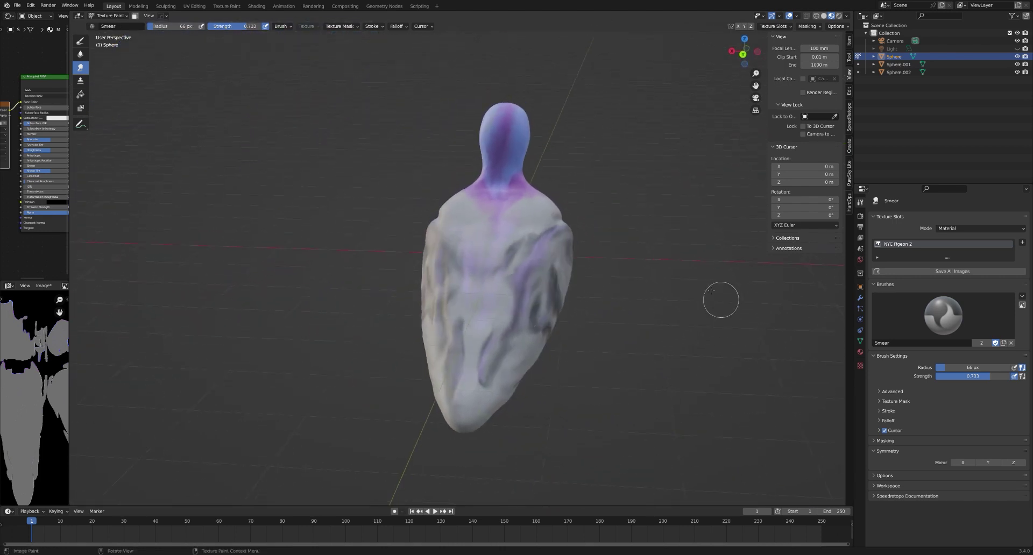
Switch to the Draw brush, darken the paint colour, and set the brush radius to 25 px
left_click(81, 40)
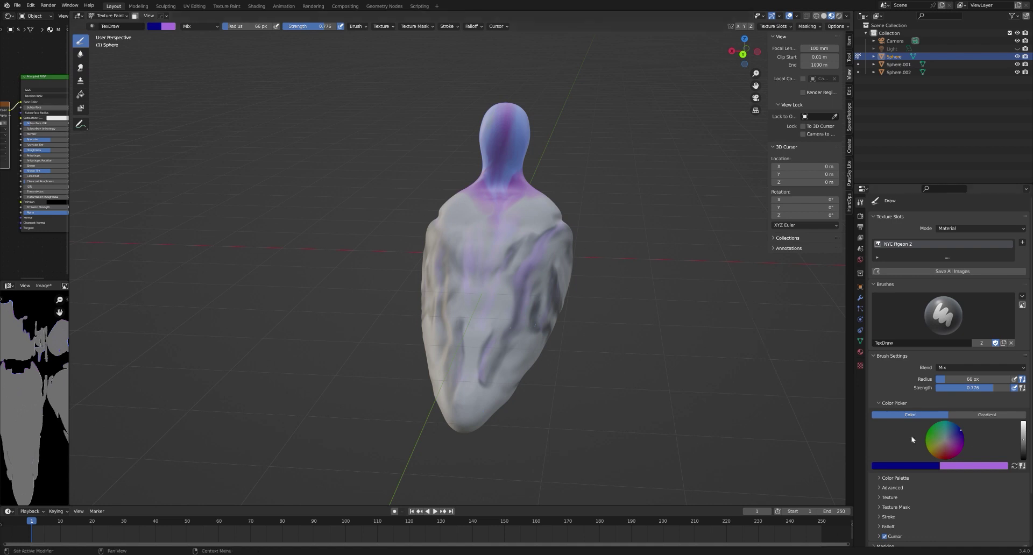
left_click(905, 467)
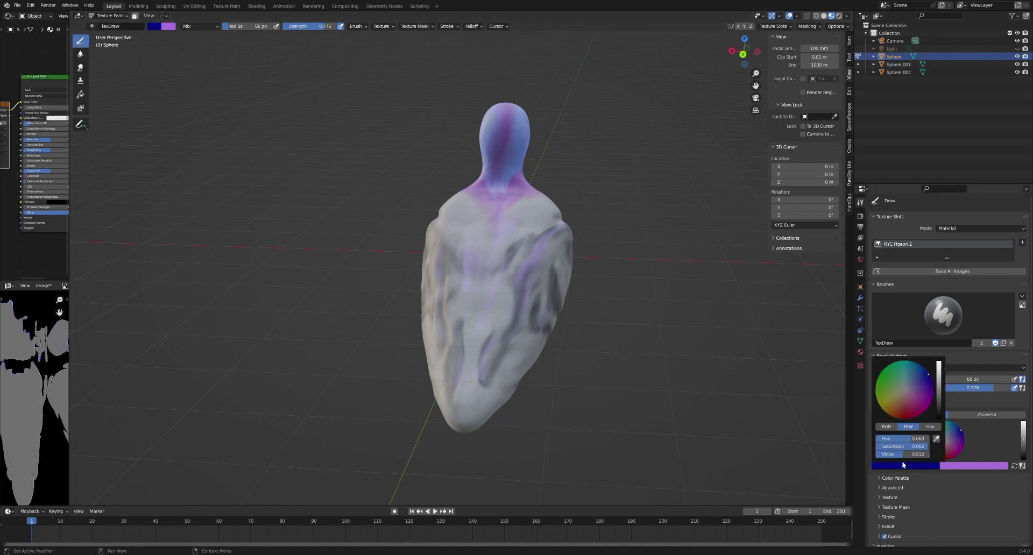
left_click(940, 407)
right_click(646, 395)
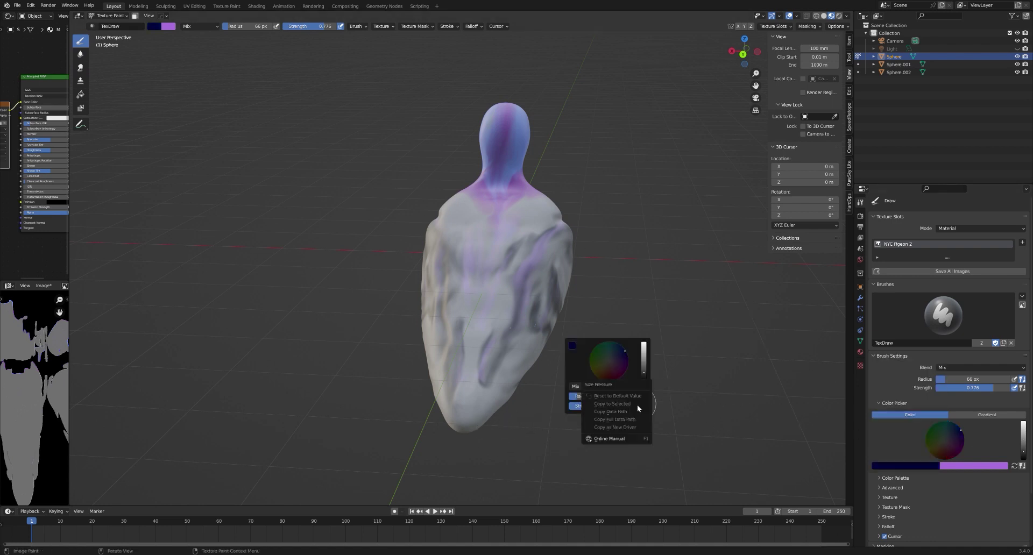
right_click(625, 359)
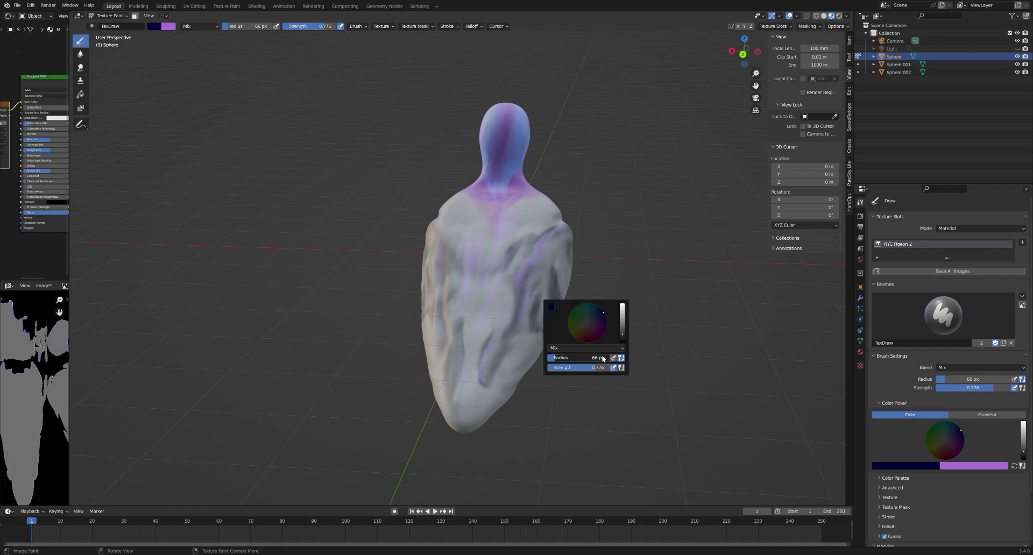
left_click_drag(594, 359, 578, 360)
Paint dark blue-purple over the tail tip, including its underside and end
mouse_move(466, 418)
left_mouse_down()
mouse_move(476, 415)
mouse_move(447, 415)
mouse_move(479, 420)
left_mouse_up()
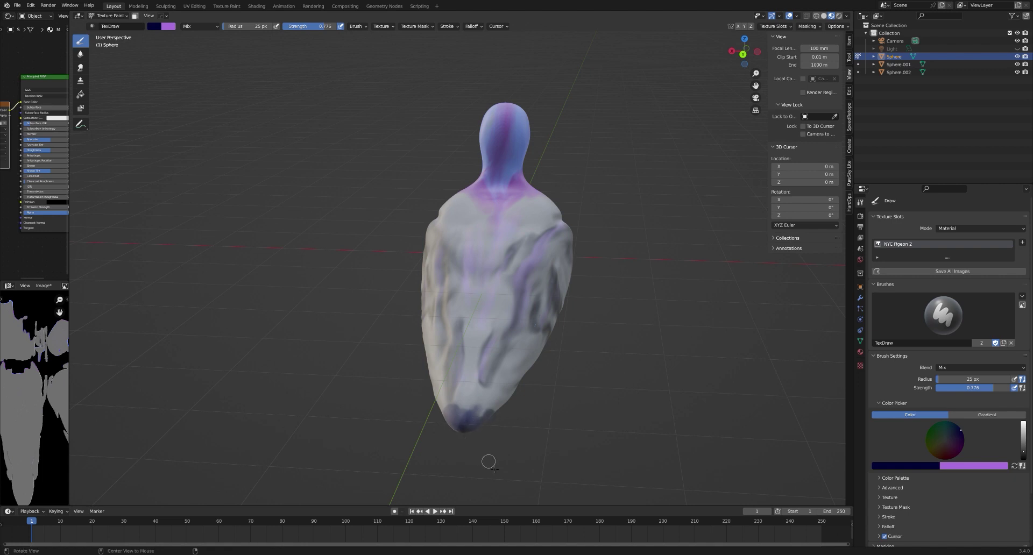
mouse_move(486, 461)
middle_mouse_down()
mouse_move(566, 451)
mouse_move(491, 404)
middle_mouse_up()
left_click_drag(495, 380, 521, 376)
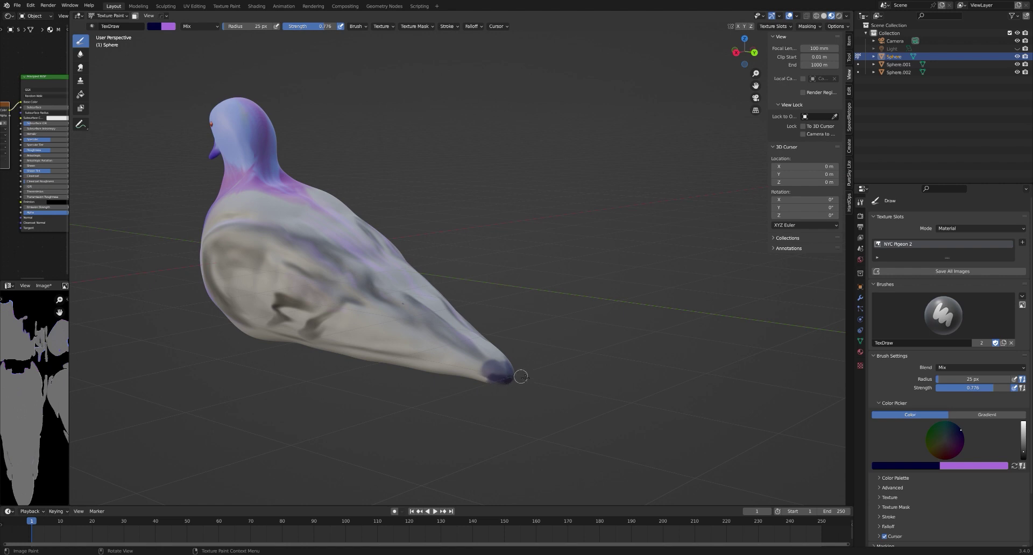
middle_click_drag(564, 409, 404, 311)
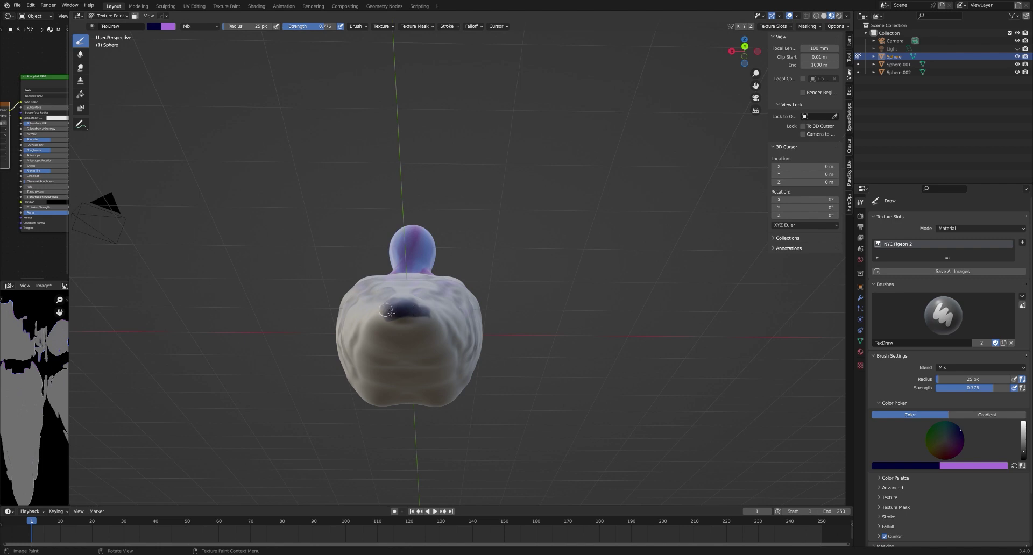
middle_click_drag(526, 364, 414, 265)
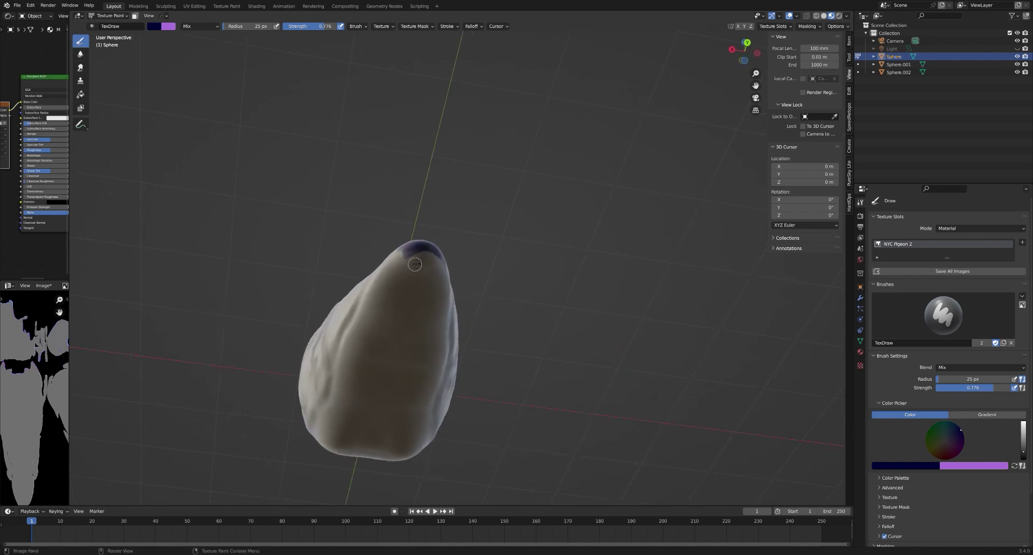
mouse_move(395, 275)
left_mouse_down()
mouse_move(391, 265)
mouse_move(372, 291)
mouse_move(404, 257)
left_mouse_up()
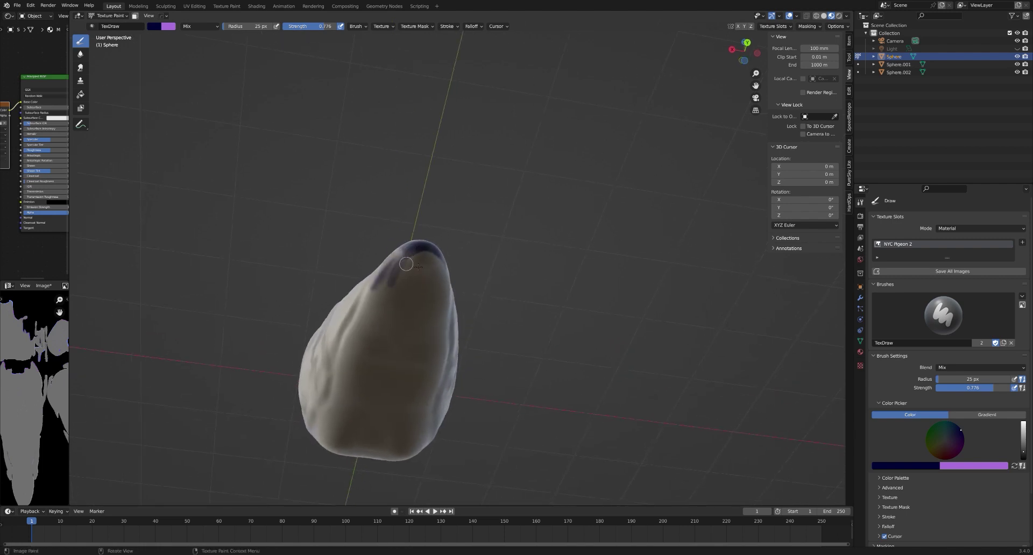
middle_click_drag(538, 310, 401, 288)
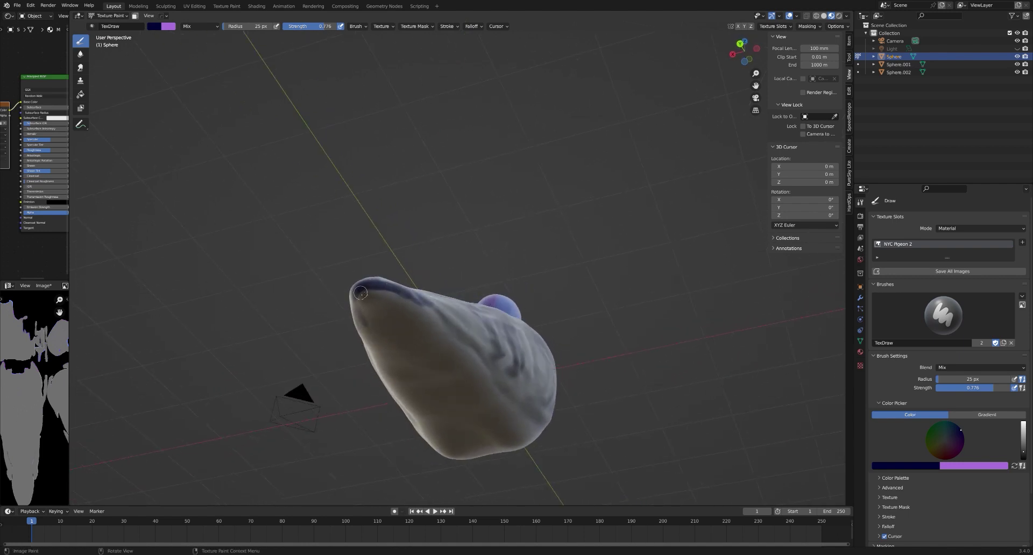
middle_click_drag(372, 321, 431, 415)
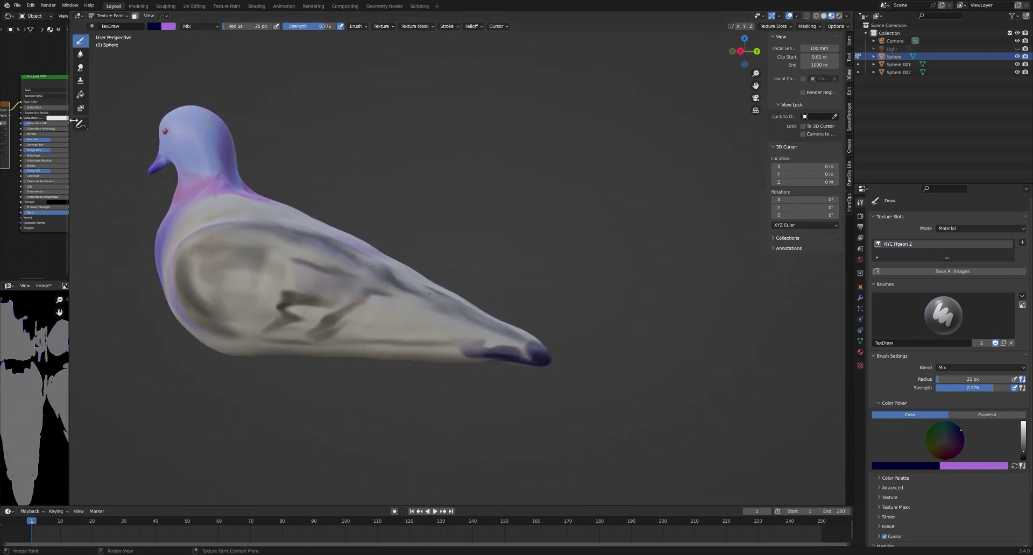
With the Smear tool, drag the dark tail-tip paint toward the gray body from several angles
left_click(80, 67)
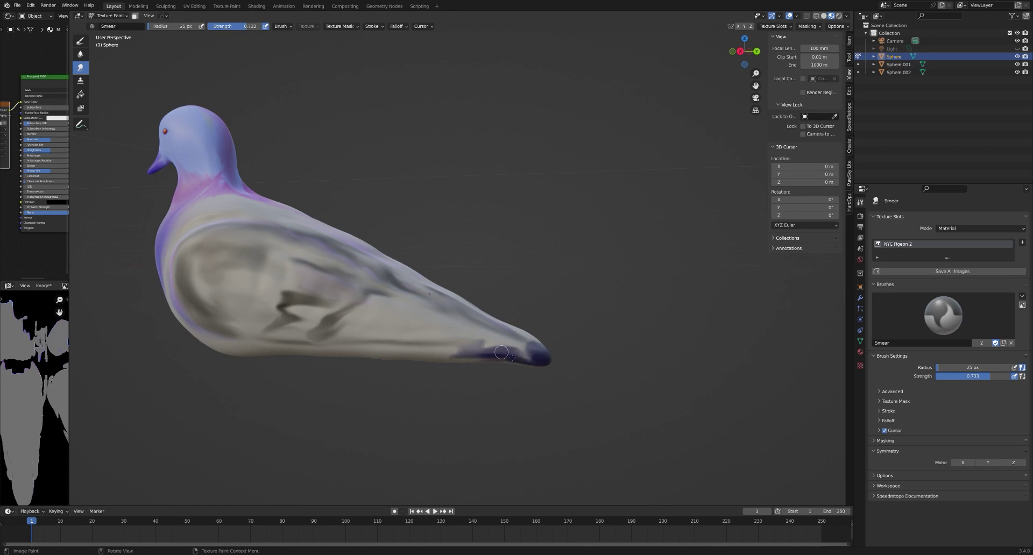
left_click_drag(538, 354, 464, 359)
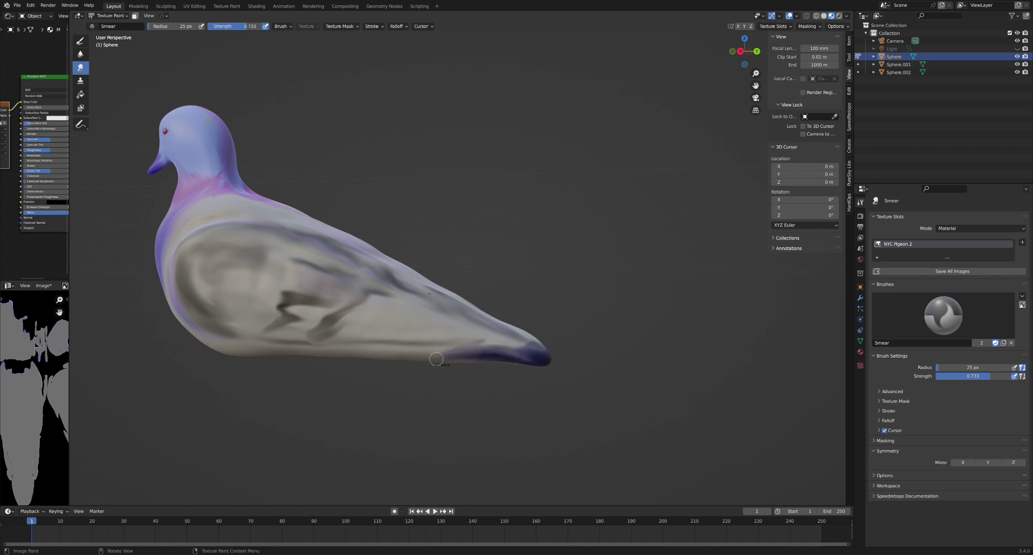
middle_click_drag(593, 368, 391, 354)
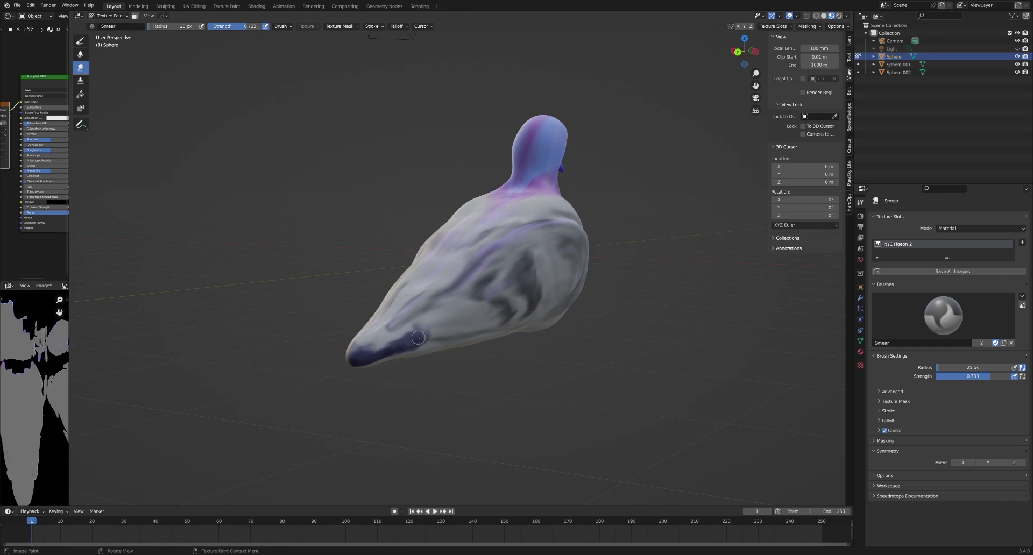
left_click_drag(452, 343, 339, 367)
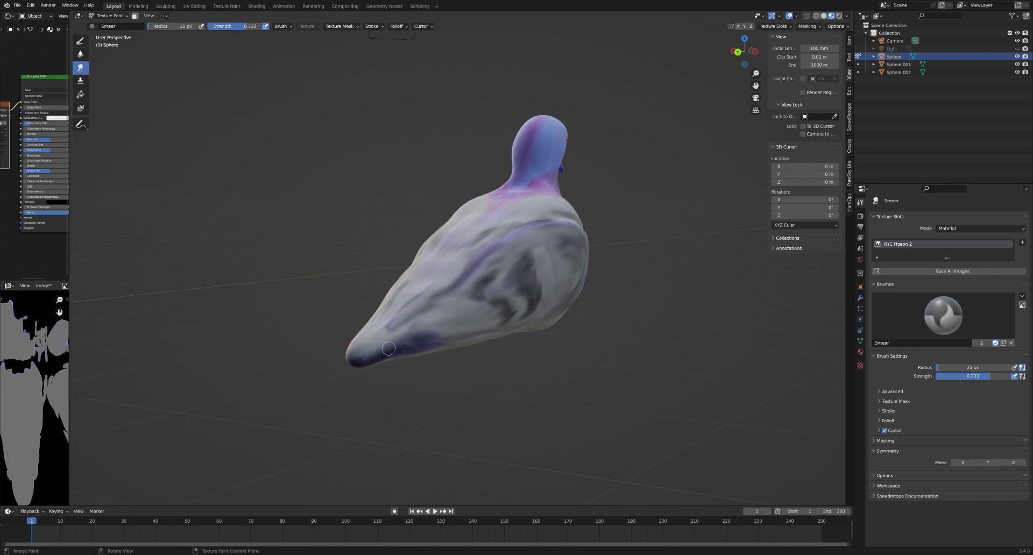
middle_click_drag(389, 348, 508, 272)
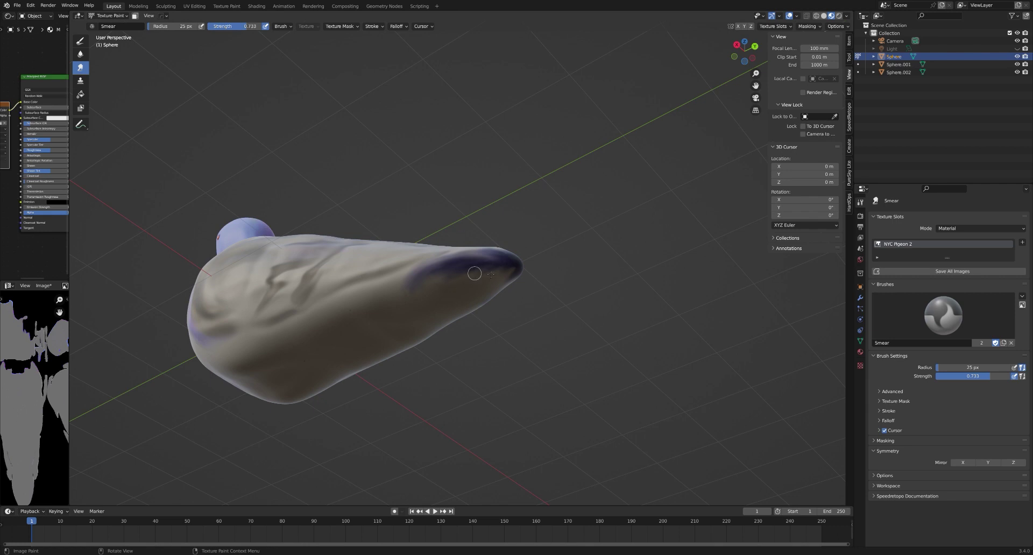
middle_click_drag(536, 296, 376, 324)
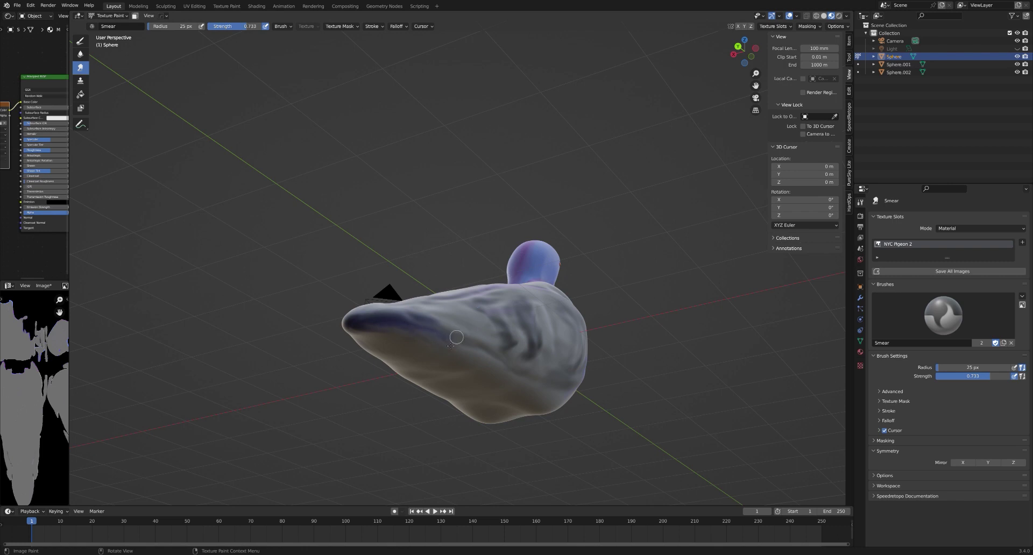
mouse_move(456, 337)
middle_mouse_down()
mouse_move(388, 366)
mouse_move(412, 272)
mouse_move(411, 419)
mouse_move(470, 433)
mouse_move(481, 388)
middle_mouse_up()
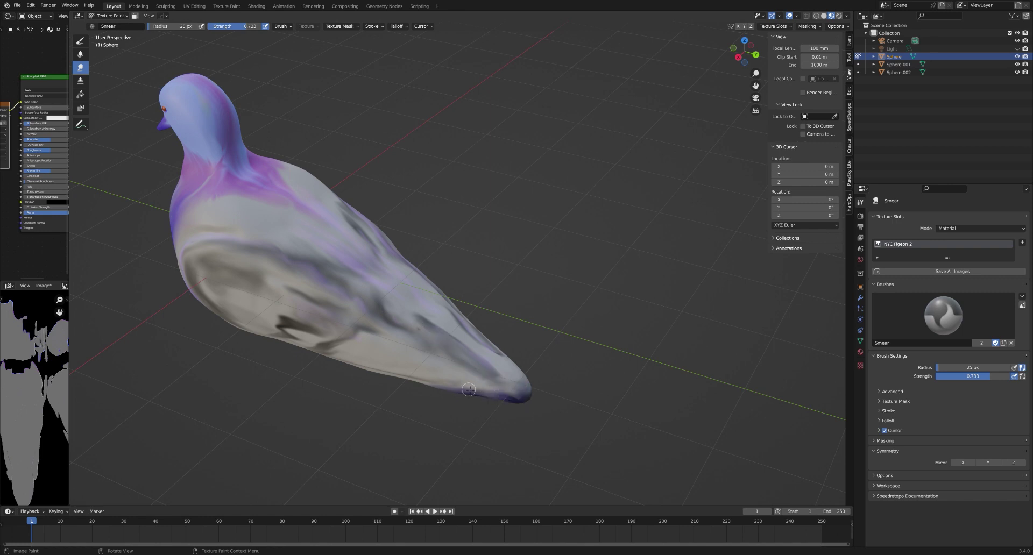
key("KP_3")
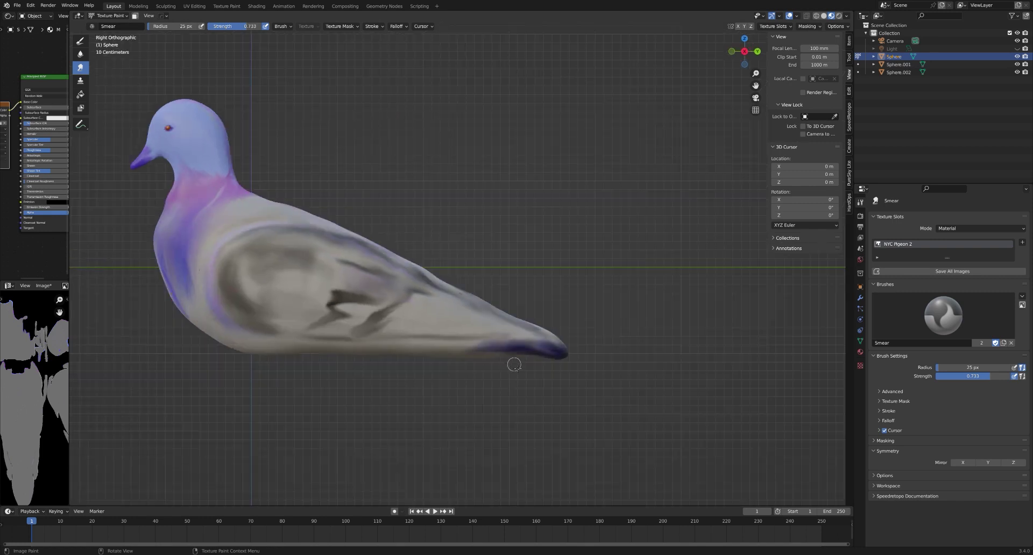
middle_click_drag(560, 325, 625, 304, "ctrl")
mouse_move(554, 304)
middle_mouse_down("shift")
mouse_move(727, 272)
mouse_move(602, 362)
mouse_move(501, 397)
mouse_move(533, 340)
mouse_move(467, 184)
middle_mouse_up("shift")
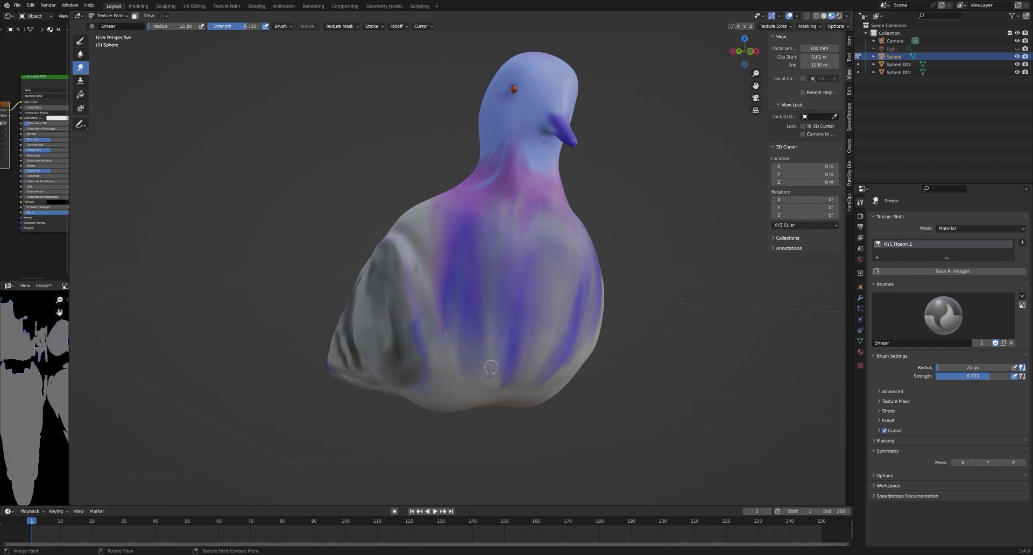
scroll(557, 336, "up", 1)
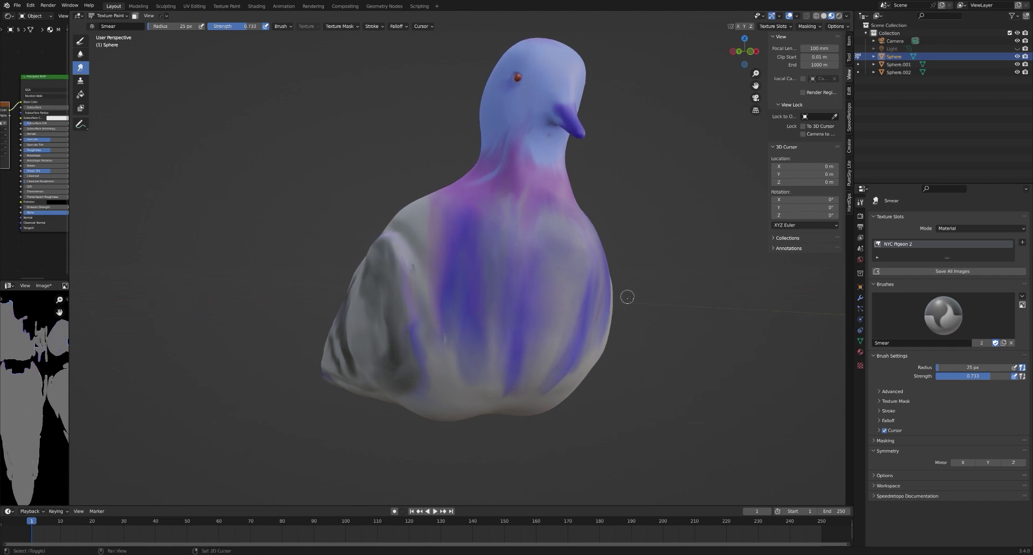
middle_click_drag(602, 288, 630, 322)
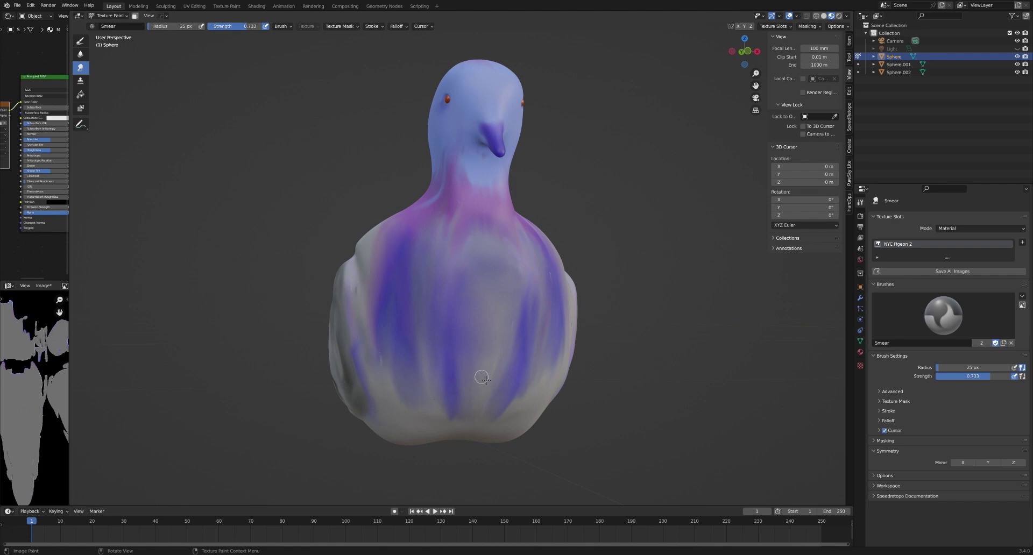
middle_click_drag(599, 338, 600, 366, "ctrl")
middle_click_drag(626, 330, 451, 338, "shift")
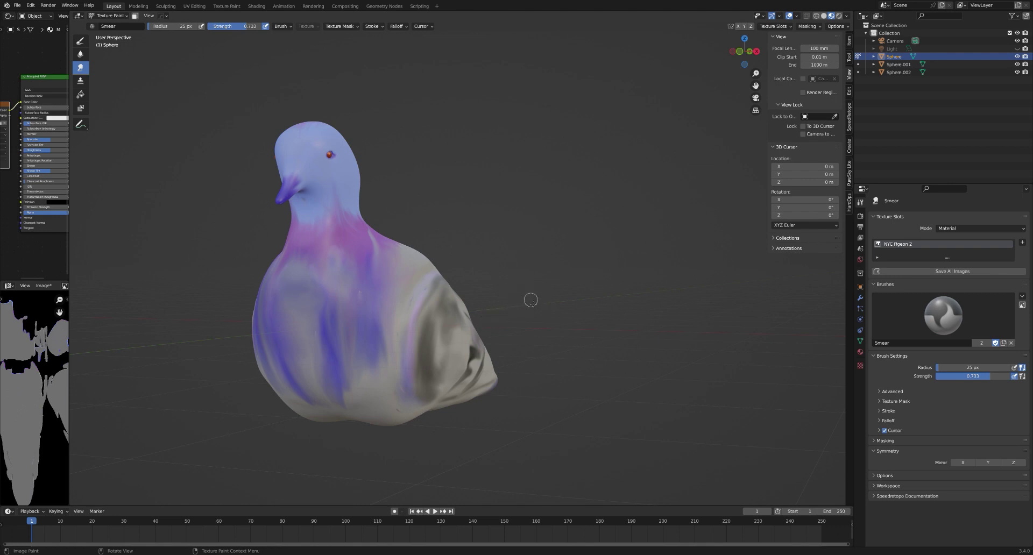
key("KP_3")
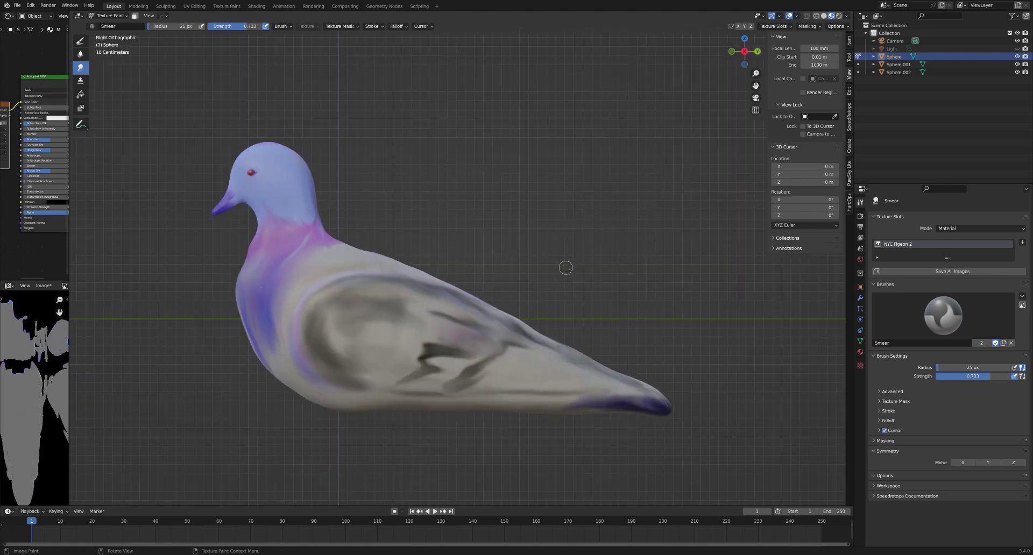